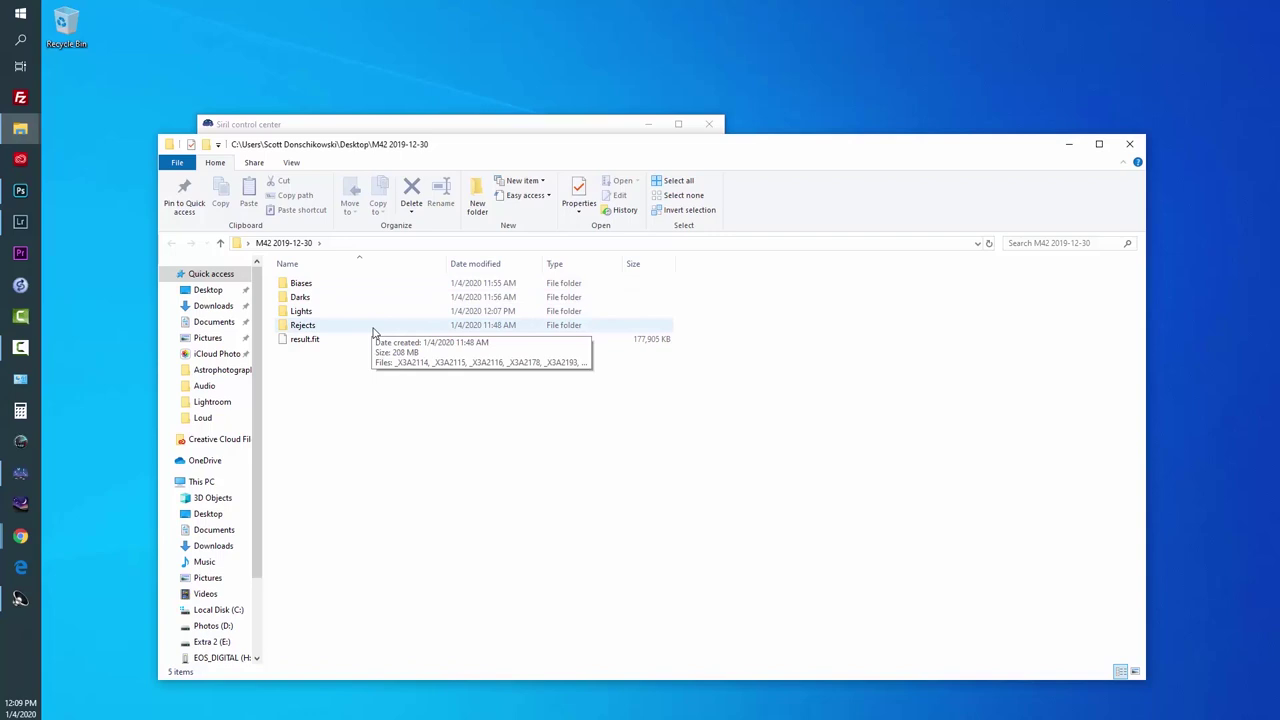
{"action": "left_click_drag", "start_coordinate": [463, 151], "coordinate": [527, 104]}
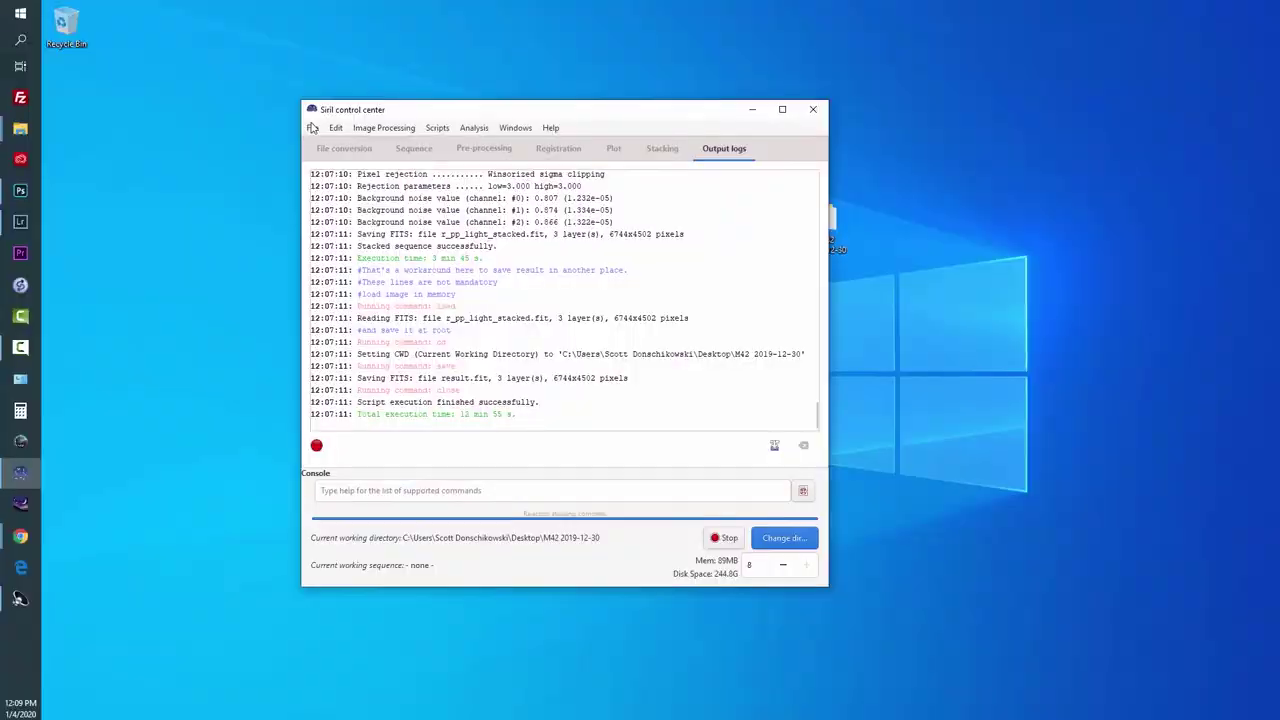
{"action": "left_click", "coordinate": [312, 127]}
{"action": "left_click", "coordinate": [330, 146]}
{"action": "double_click", "coordinate": [483, 245]}
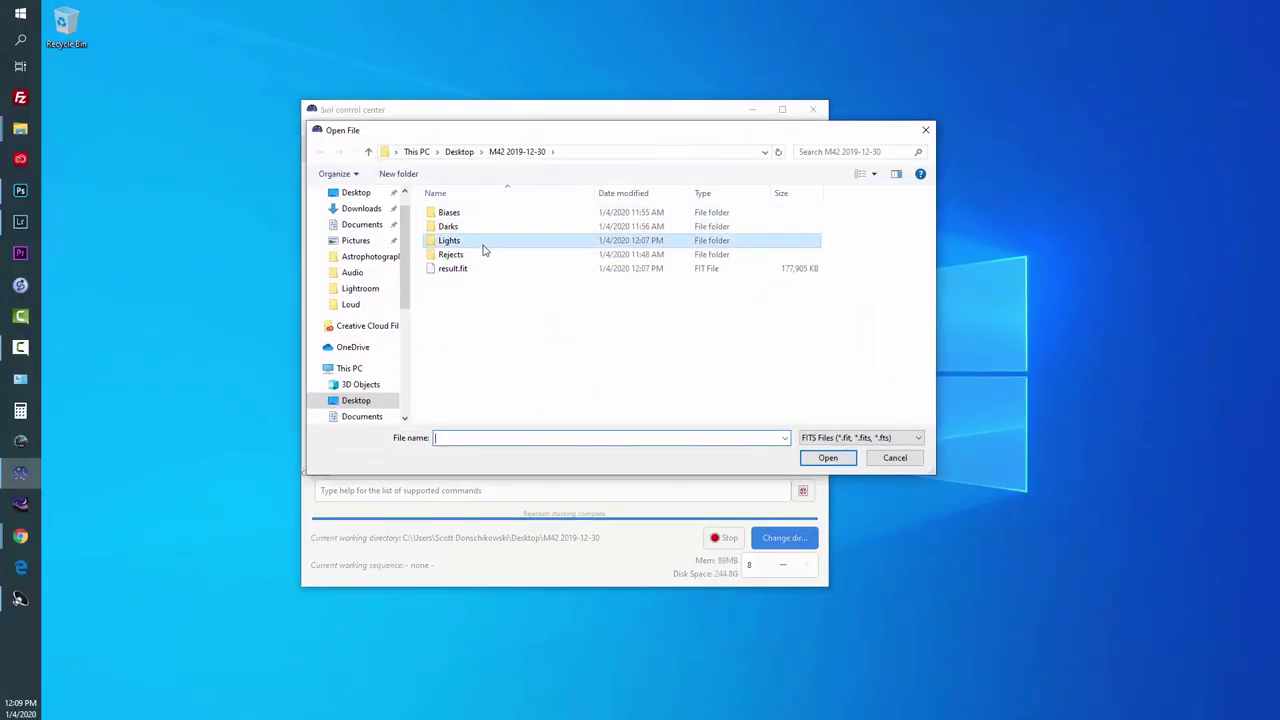
{"action": "scroll", "coordinate": [631, 273], "scroll_direction": "down", "scroll_amount": 3}
{"action": "scroll", "coordinate": [634, 272], "scroll_direction": "down", "scroll_amount": 10}
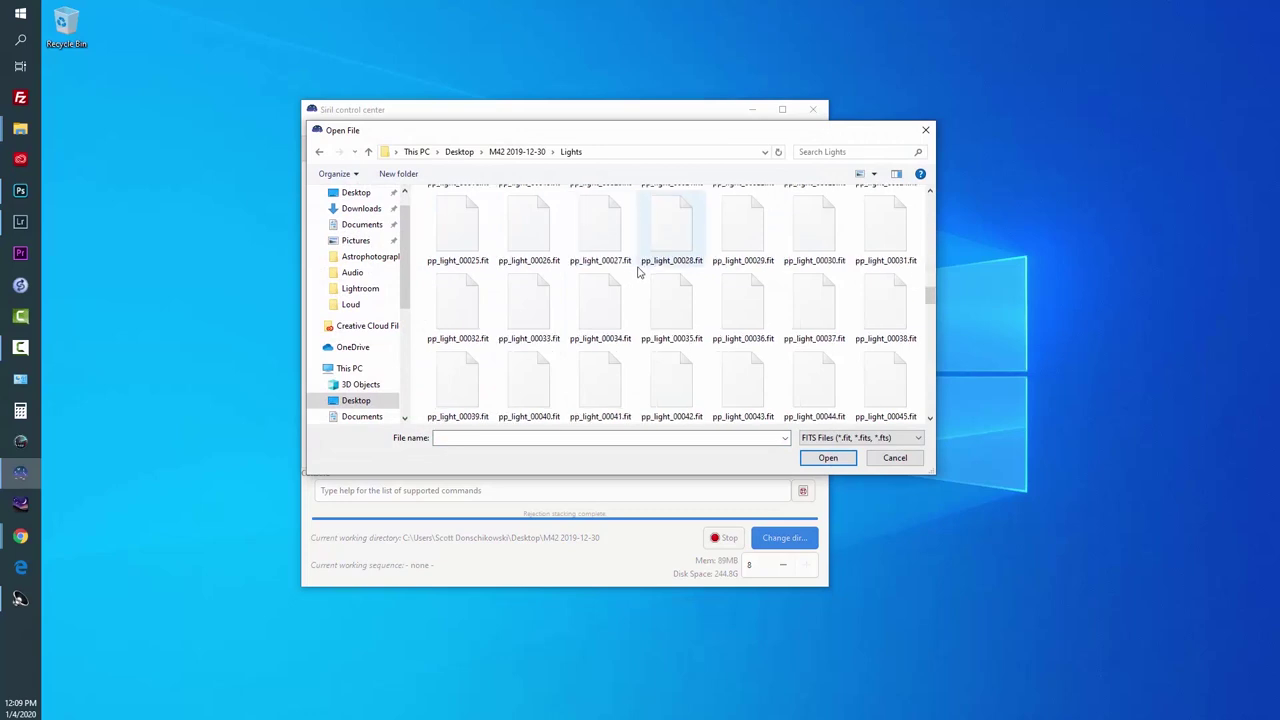
{"action": "left_click", "coordinate": [822, 442]}
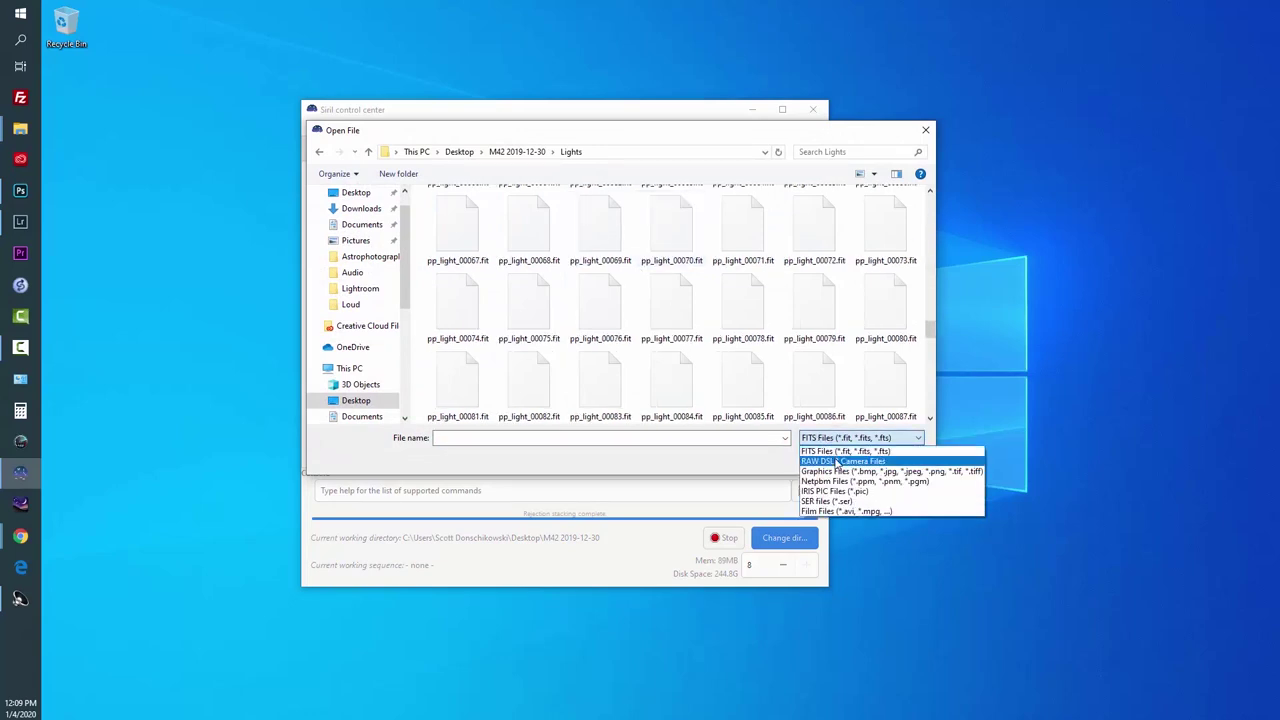
{"action": "left_click", "coordinate": [838, 461]}
{"action": "left_click", "coordinate": [600, 228]}
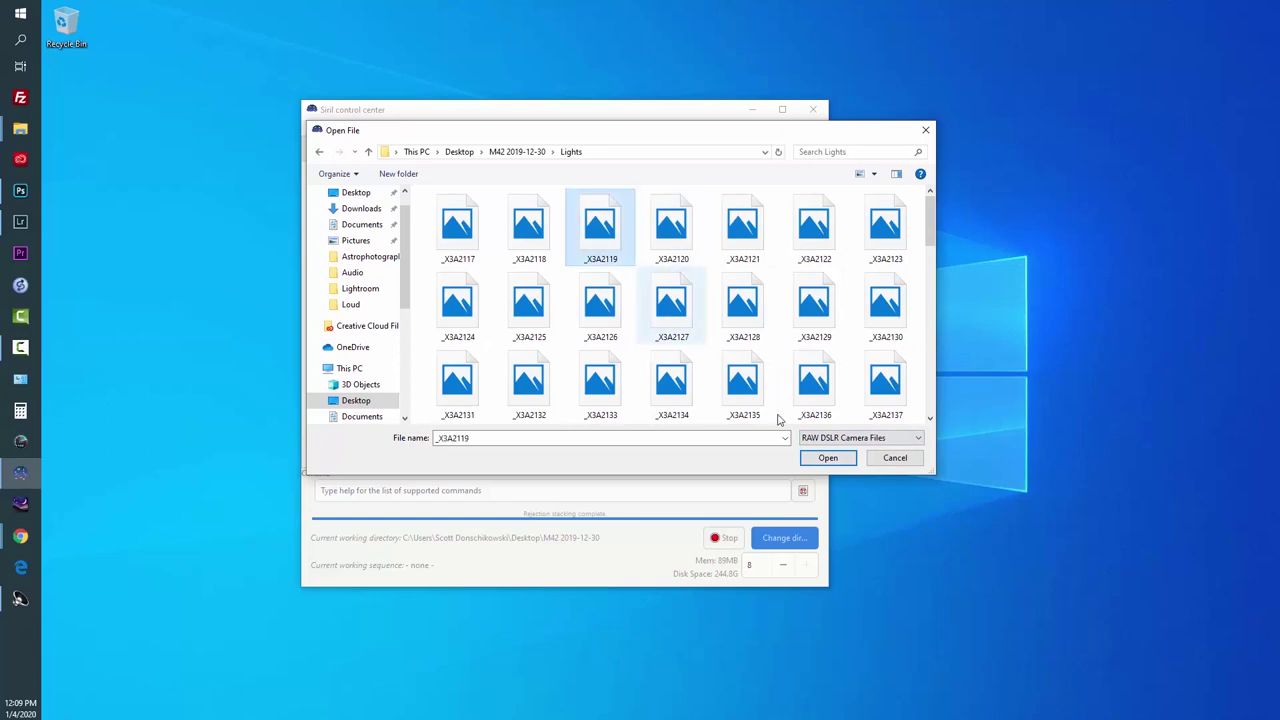
{"action": "left_click", "coordinate": [828, 457]}
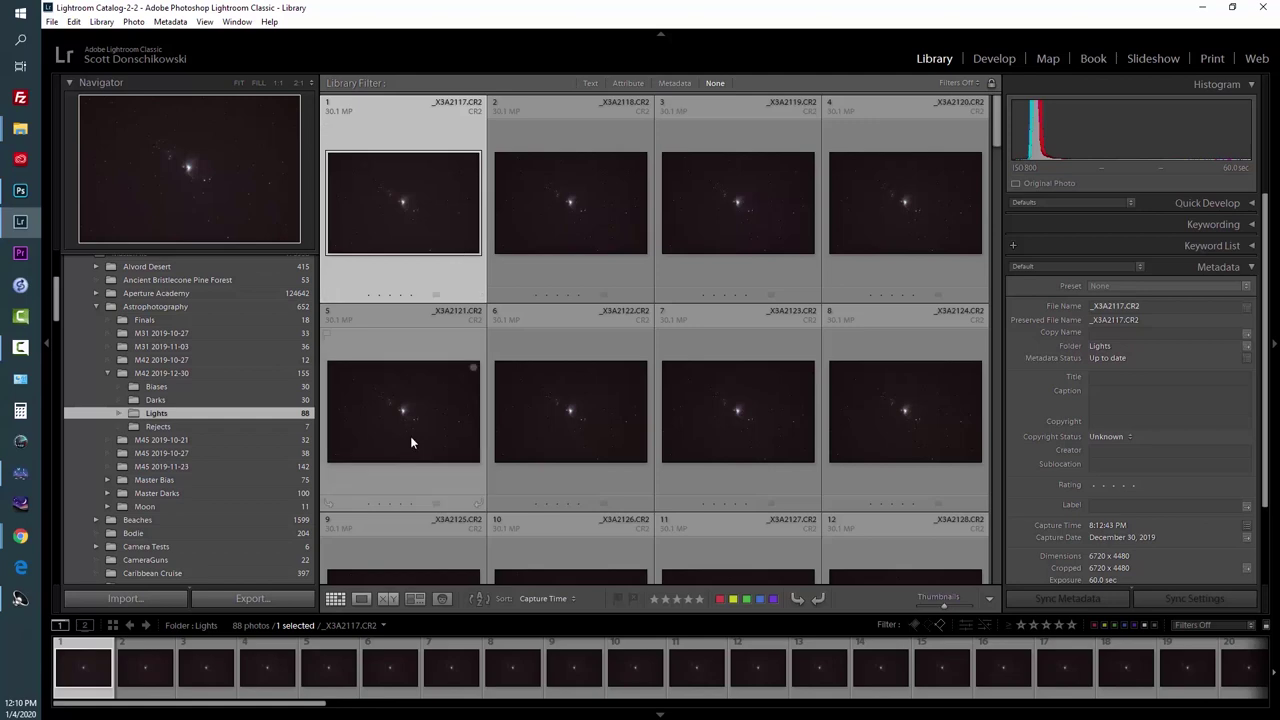
Try a different image format in the hard-drive export settings for all photos in the Lights folder, then minimize the window.
{"action": "key", "text": "ctrl+a"}
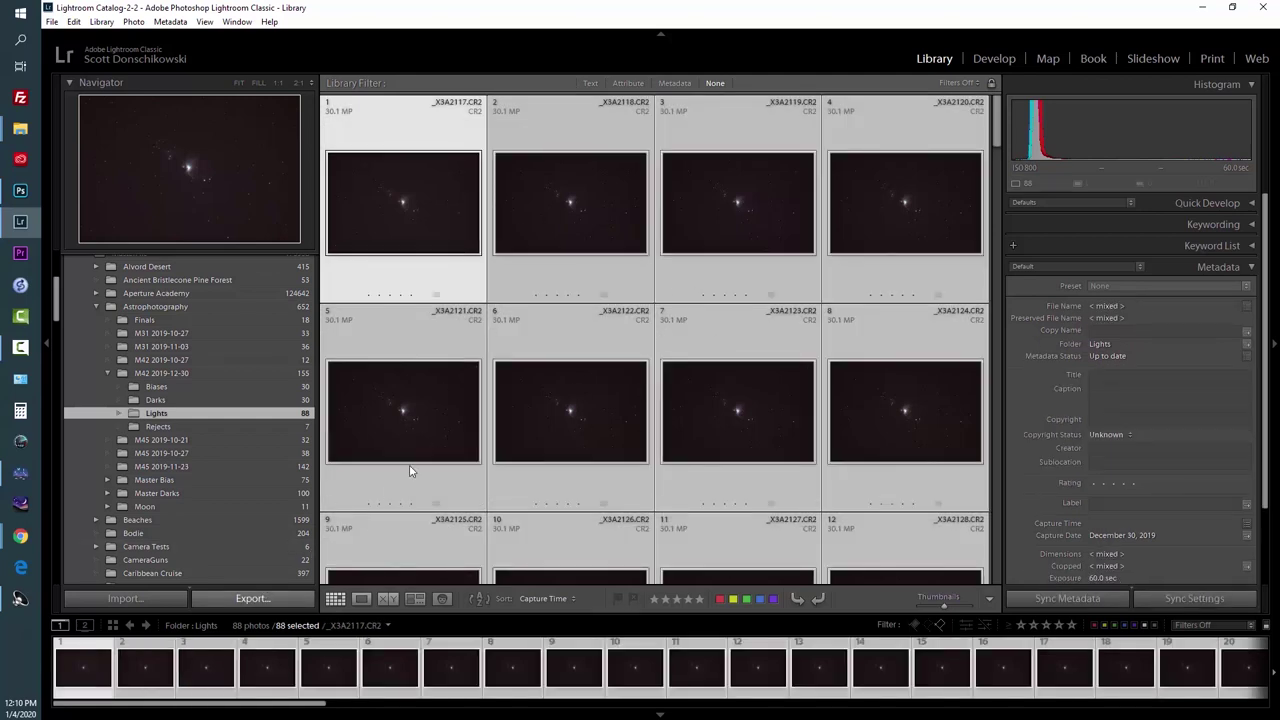
{"action": "left_click", "coordinate": [252, 598]}
{"action": "scroll", "coordinate": [1008, 300], "scroll_direction": "down", "scroll_amount": 5}
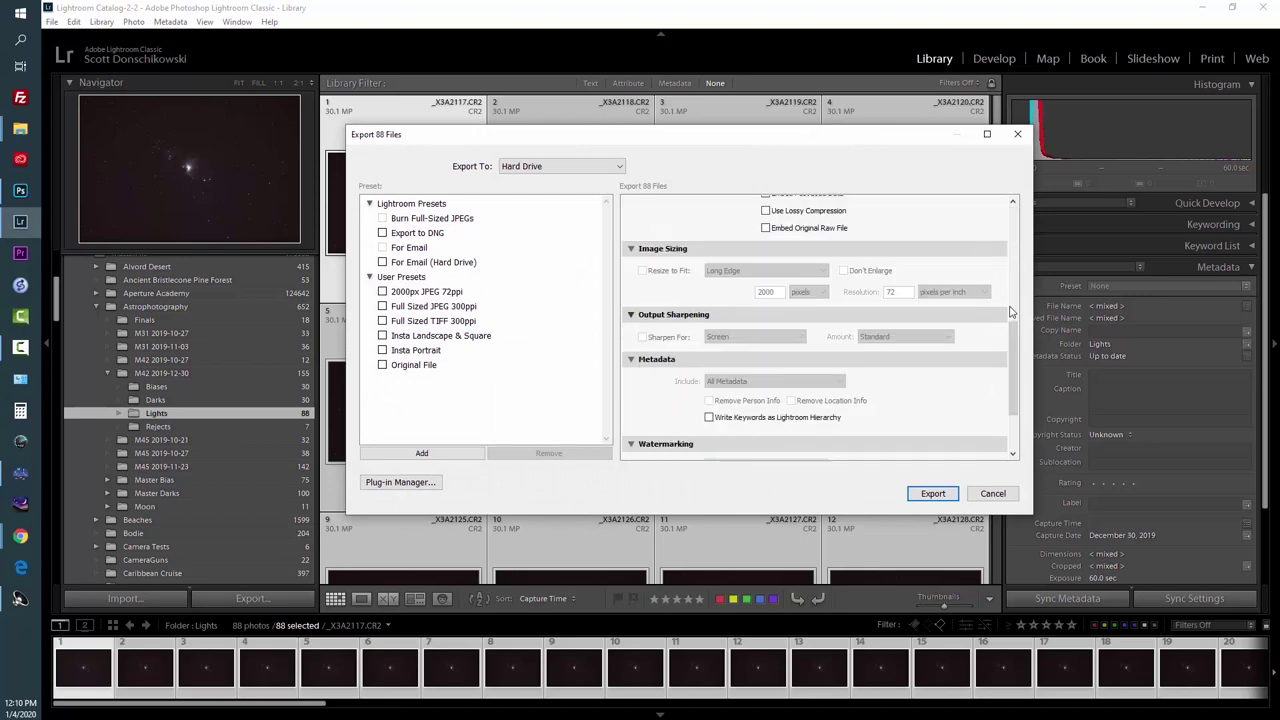
{"action": "scroll", "coordinate": [1008, 295], "scroll_direction": "up", "scroll_amount": 3}
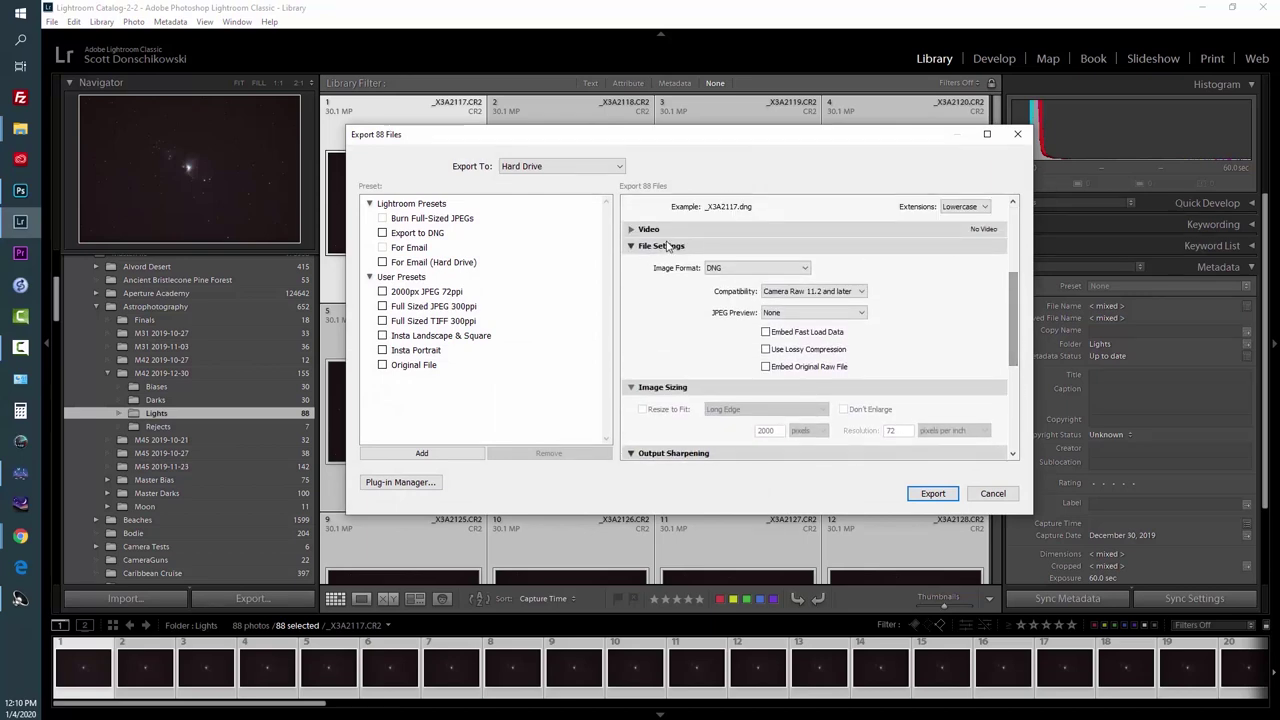
{"action": "left_click", "coordinate": [735, 270]}
{"action": "left_click", "coordinate": [737, 343]}
{"action": "left_click", "coordinate": [940, 494]}
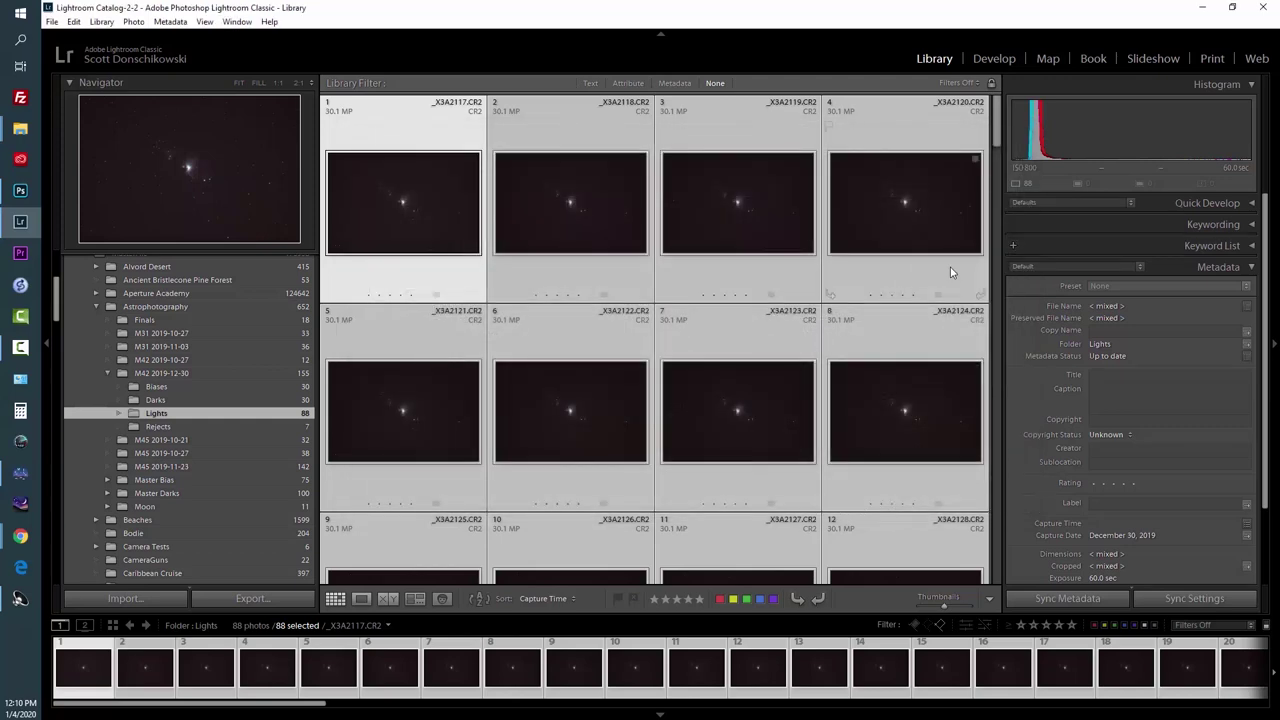
{"action": "left_click", "coordinate": [1194, 8]}
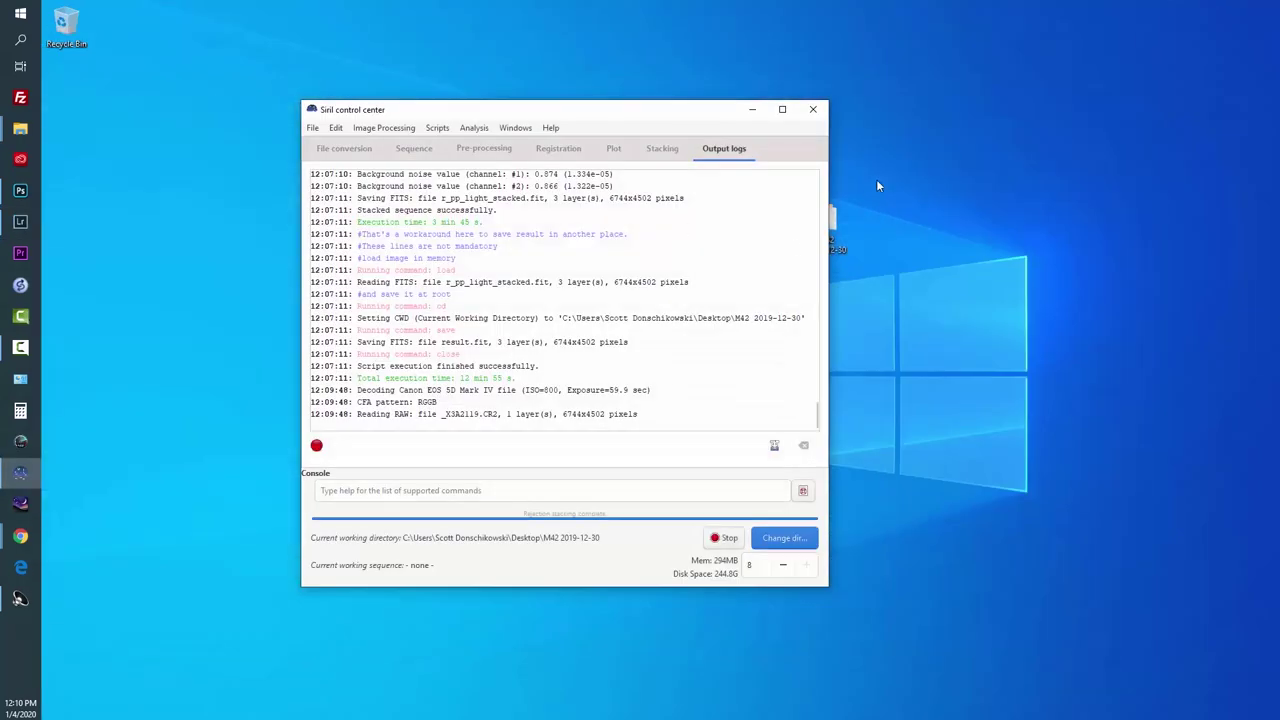
{"action": "left_click", "coordinate": [835, 224]}
{"action": "left_click_drag", "start_coordinate": [677, 106], "coordinate": [595, 96]}
{"action": "double_click", "coordinate": [815, 220]}
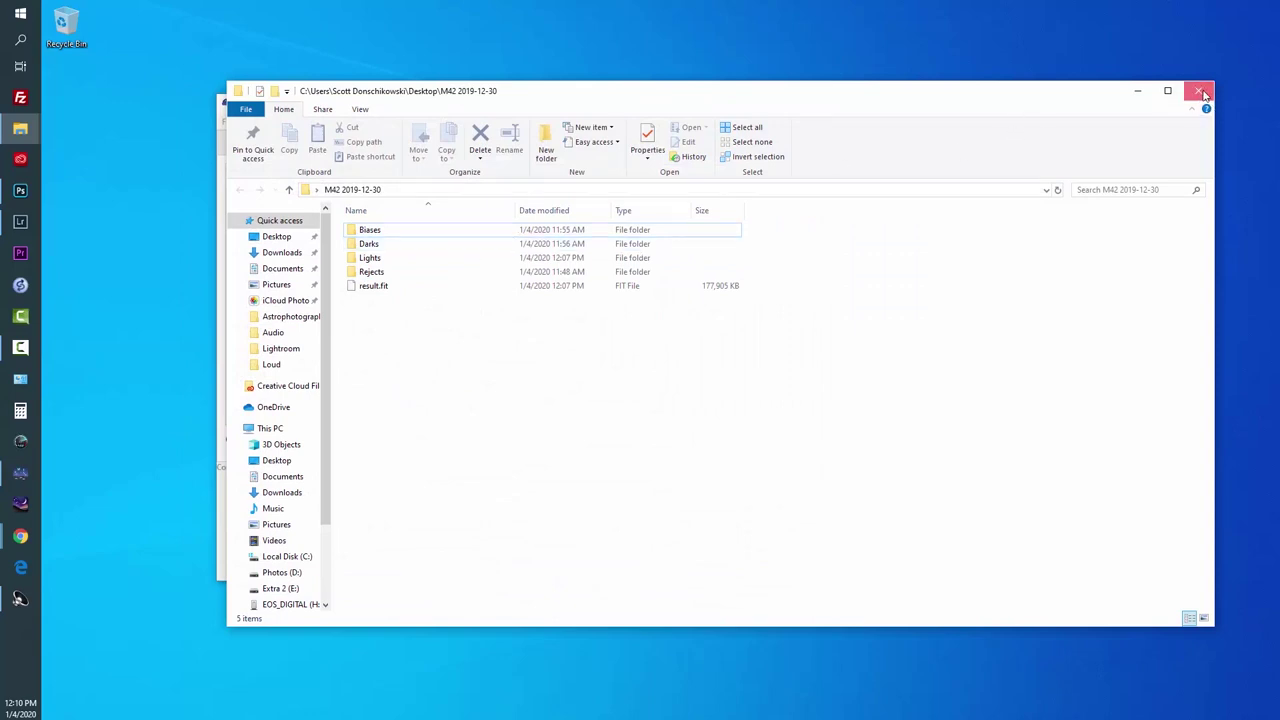
{"action": "left_click", "coordinate": [1198, 90]}
{"action": "left_click_drag", "start_coordinate": [553, 107], "coordinate": [603, 108]}
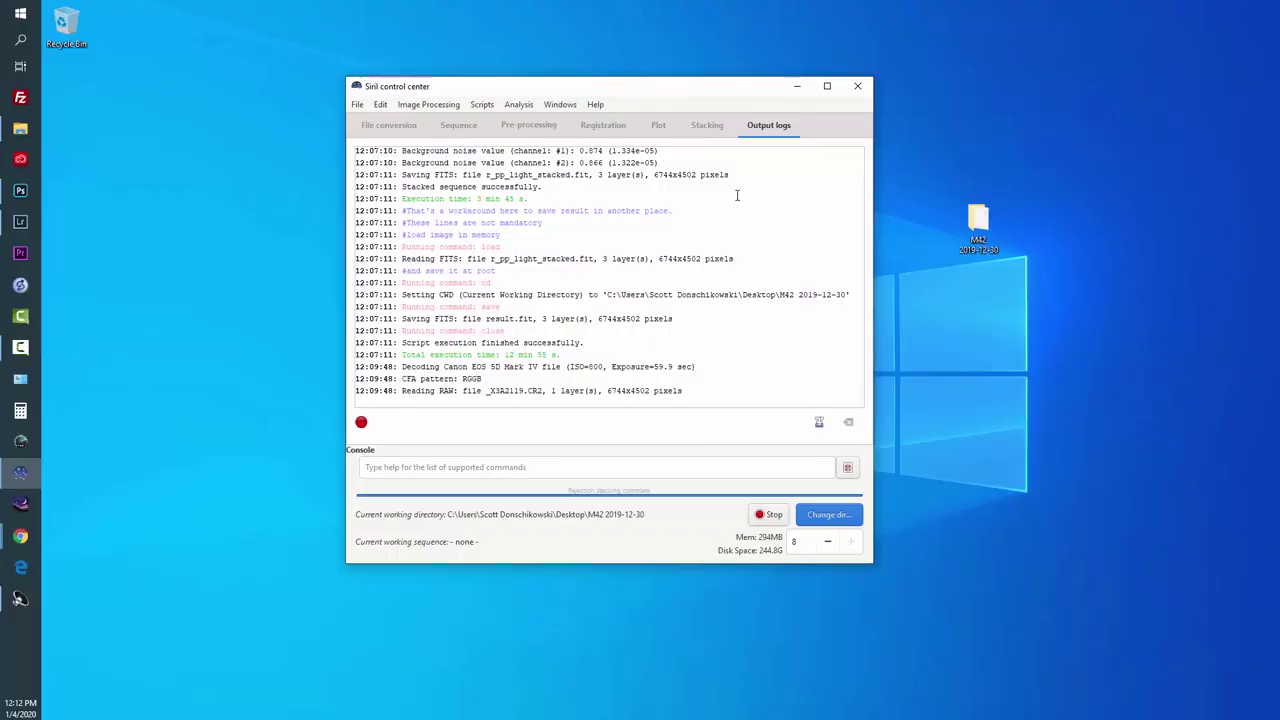
{"action": "left_click", "coordinate": [357, 104]}
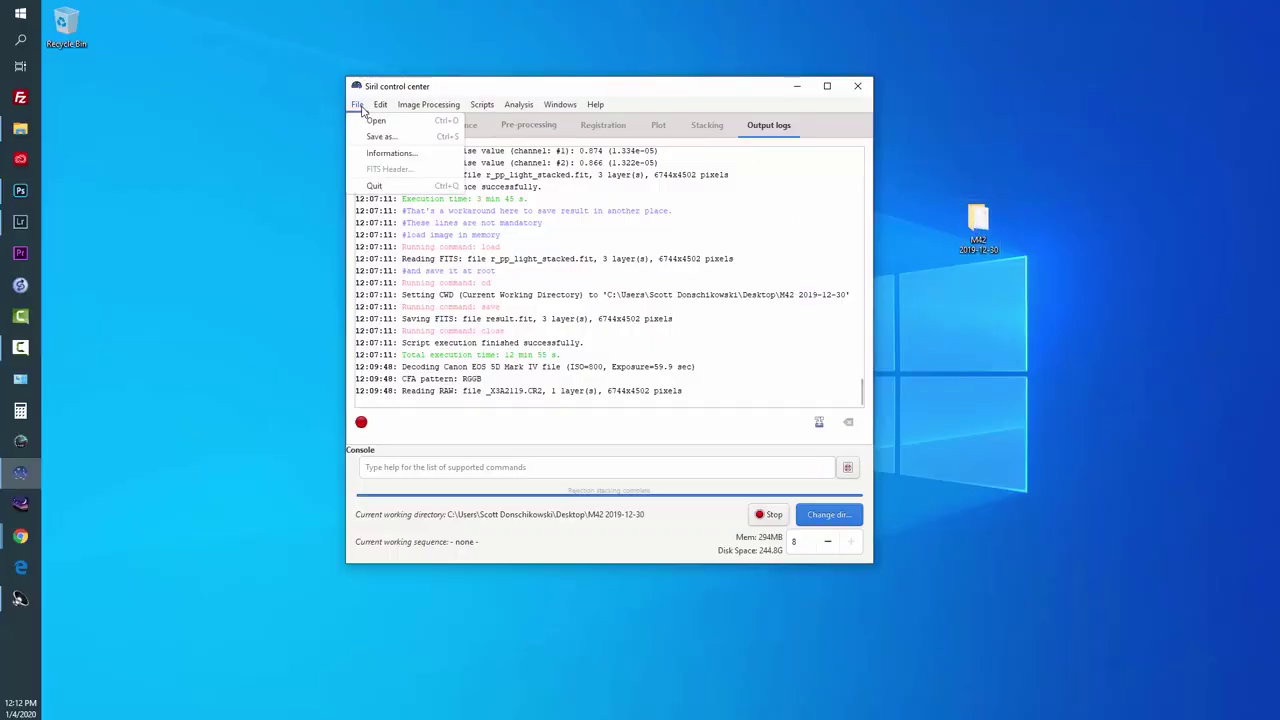
{"action": "left_click", "coordinate": [385, 120]}
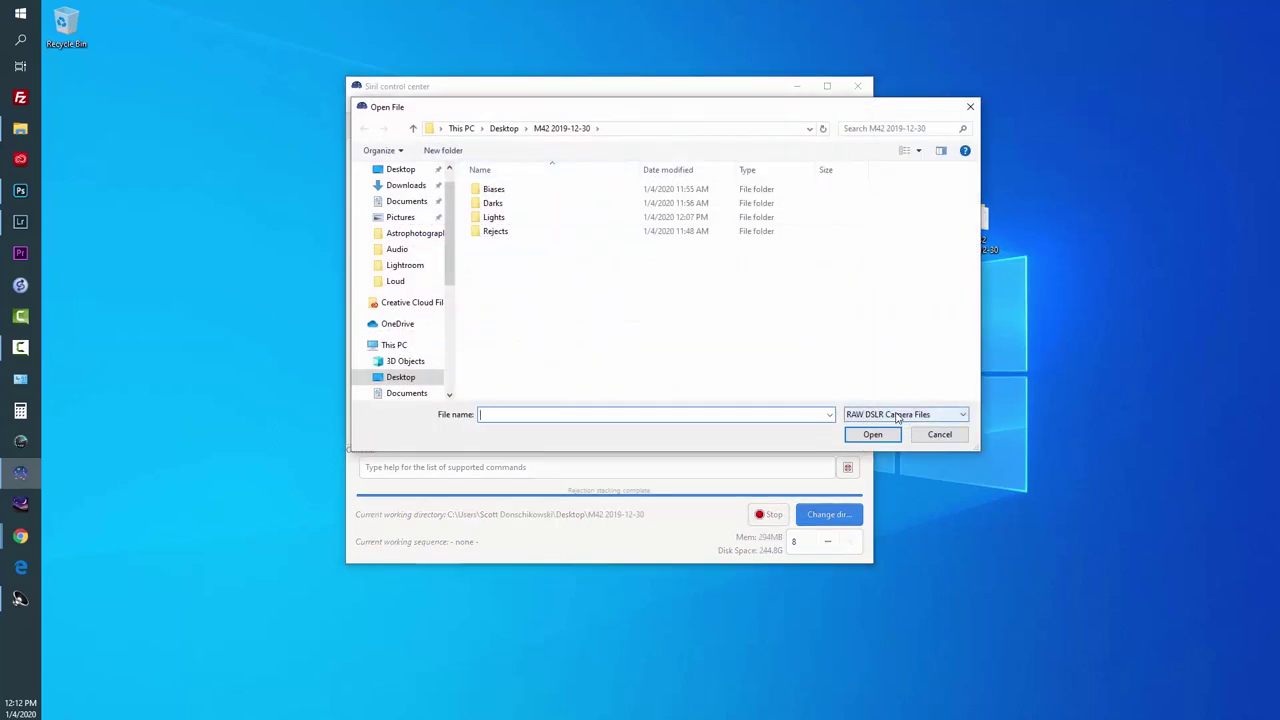
{"action": "left_click", "coordinate": [907, 416]}
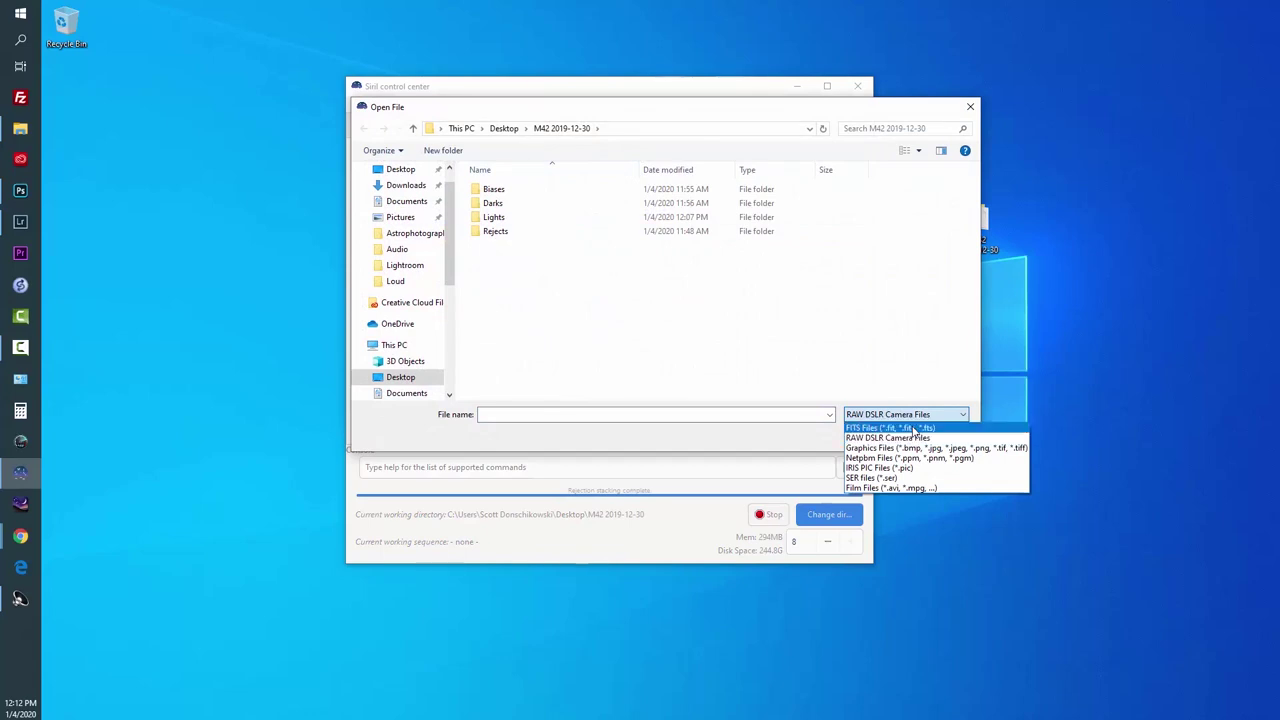
{"action": "left_click", "coordinate": [900, 436]}
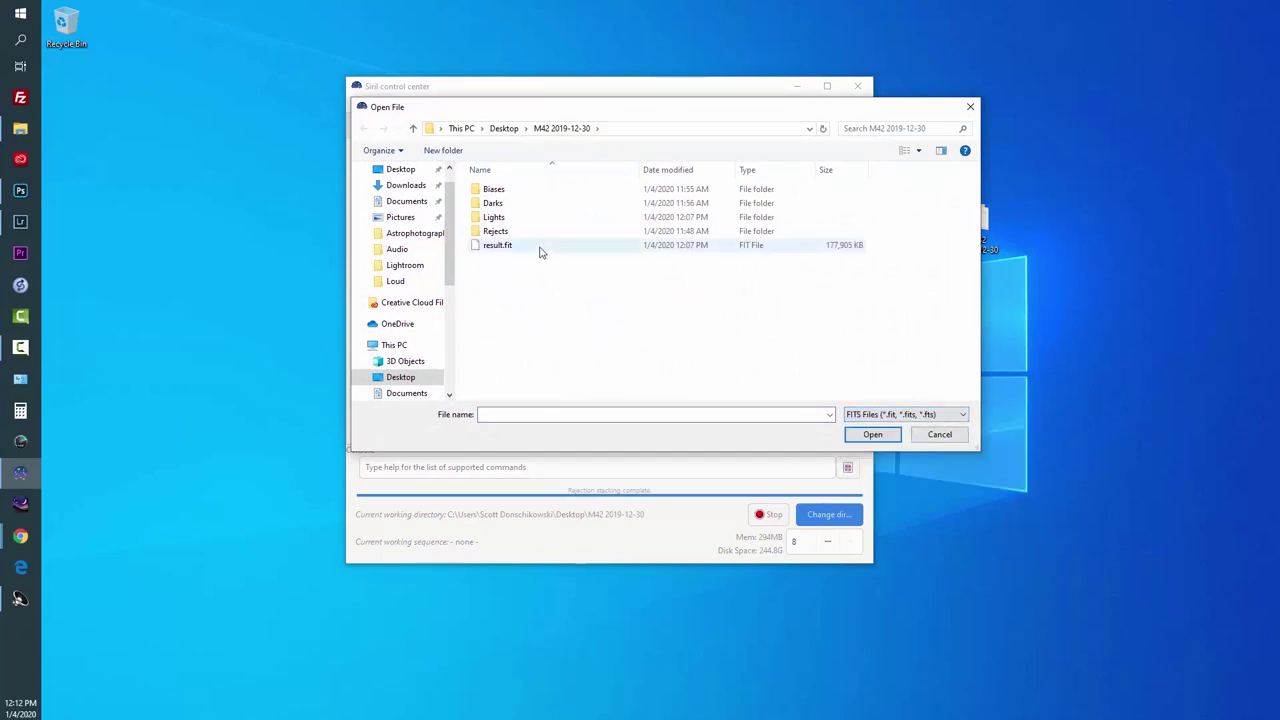
{"action": "left_click", "coordinate": [540, 252]}
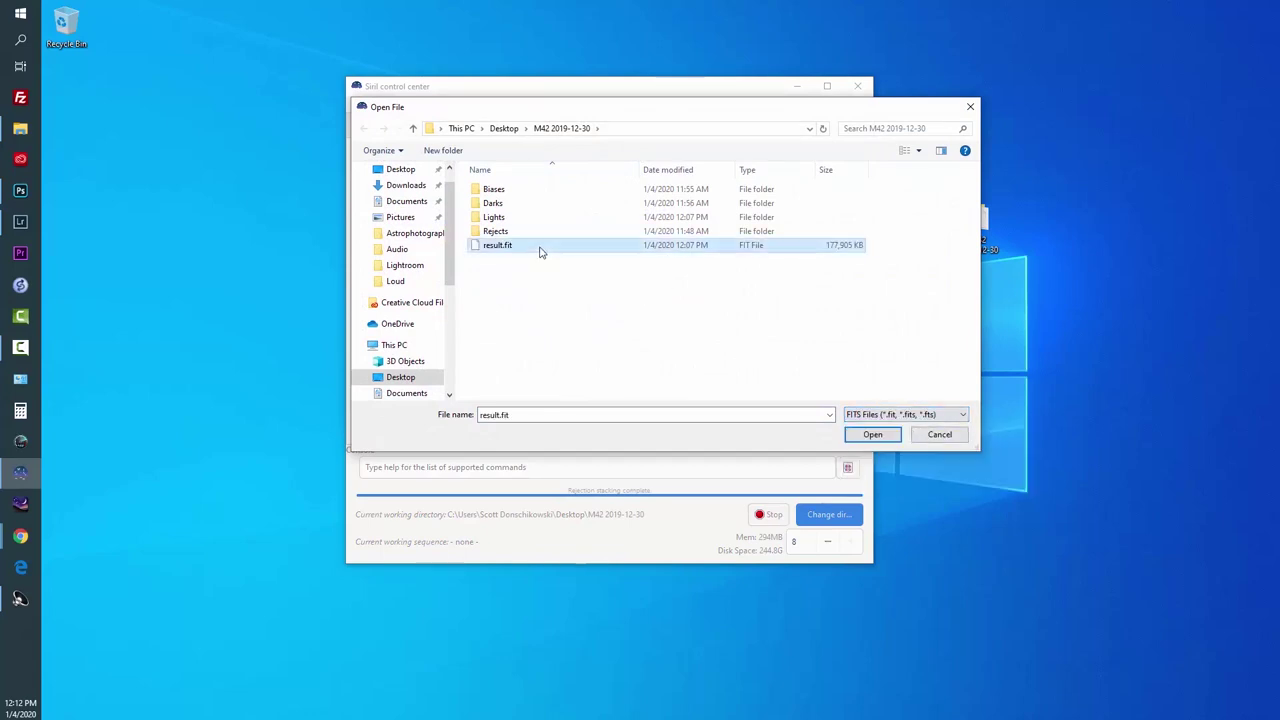
{"action": "left_click", "coordinate": [858, 434]}
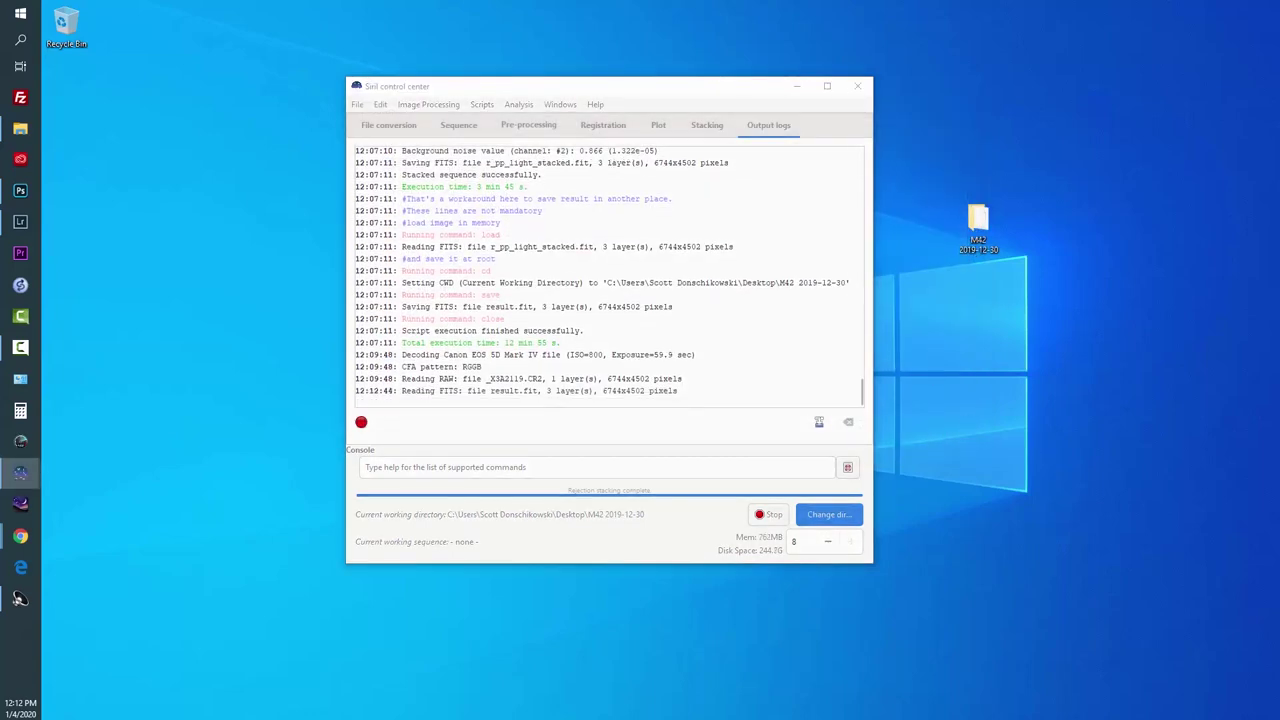
{"action": "left_click_drag", "start_coordinate": [1265, 108], "coordinate": [153, 64]}
{"action": "left_click_drag", "start_coordinate": [1180, 114], "coordinate": [1101, 64]}
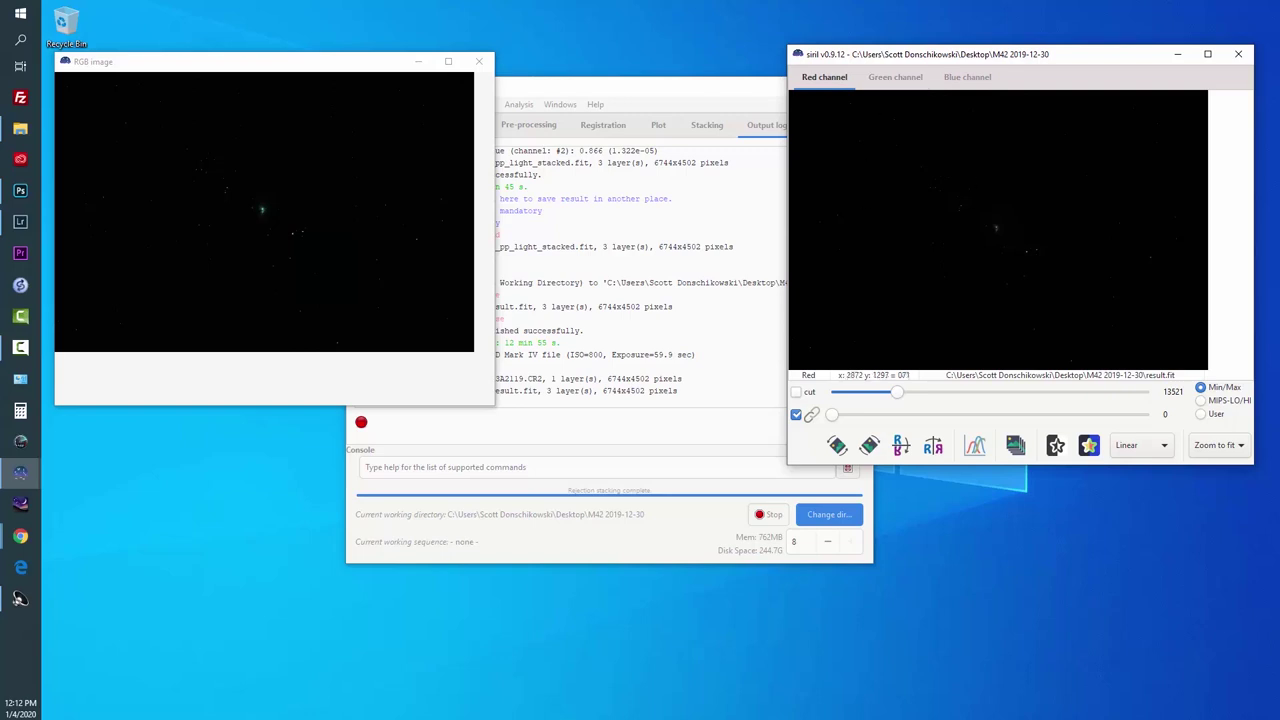
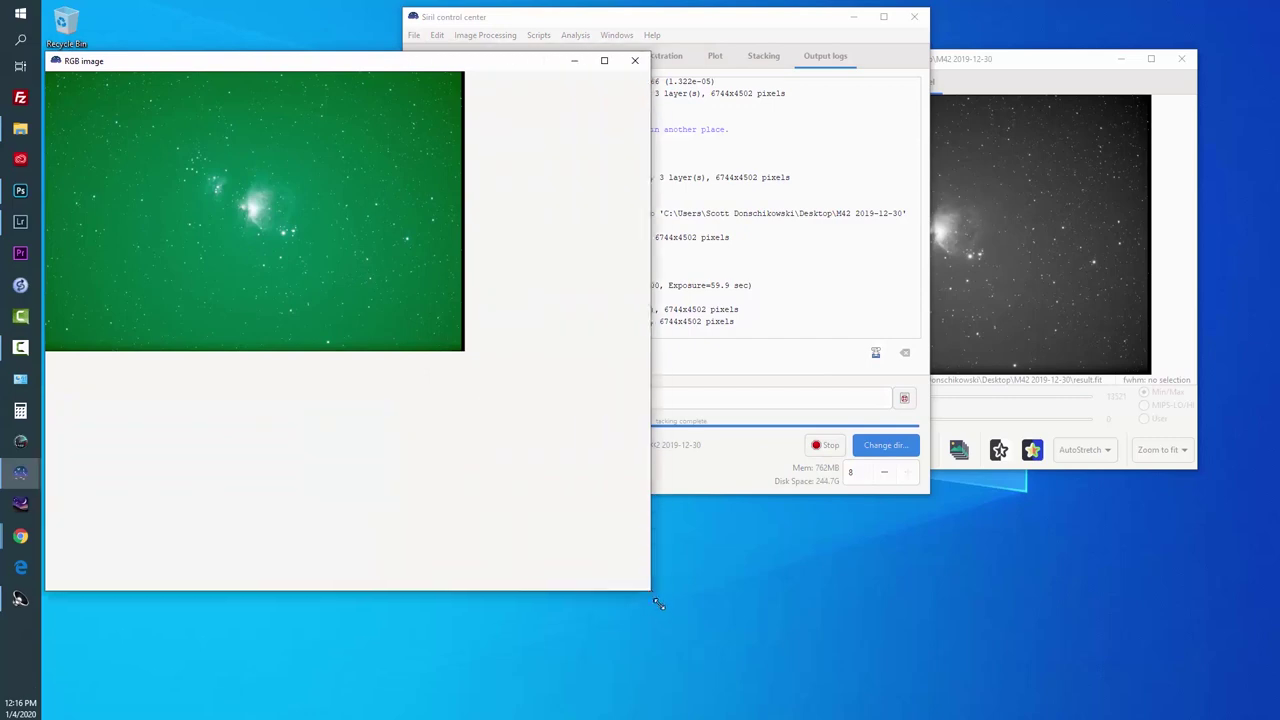
Enlarge the grayscale channel window and arrange it beside the RGB image window, with the control center above the RGB image.
{"action": "left_click", "coordinate": [1075, 55]}
{"action": "left_click_drag", "start_coordinate": [1075, 55], "coordinate": [989, 57]}
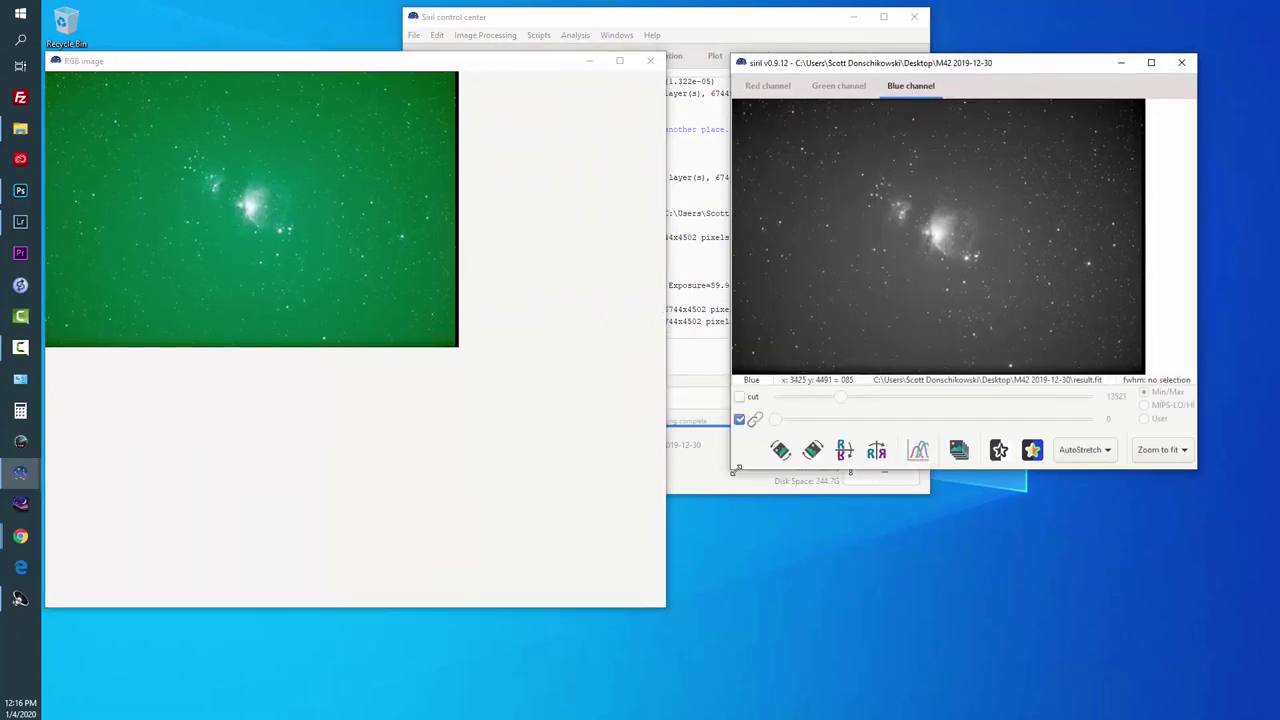
{"action": "left_click_drag", "start_coordinate": [729, 467], "coordinate": [668, 608]}
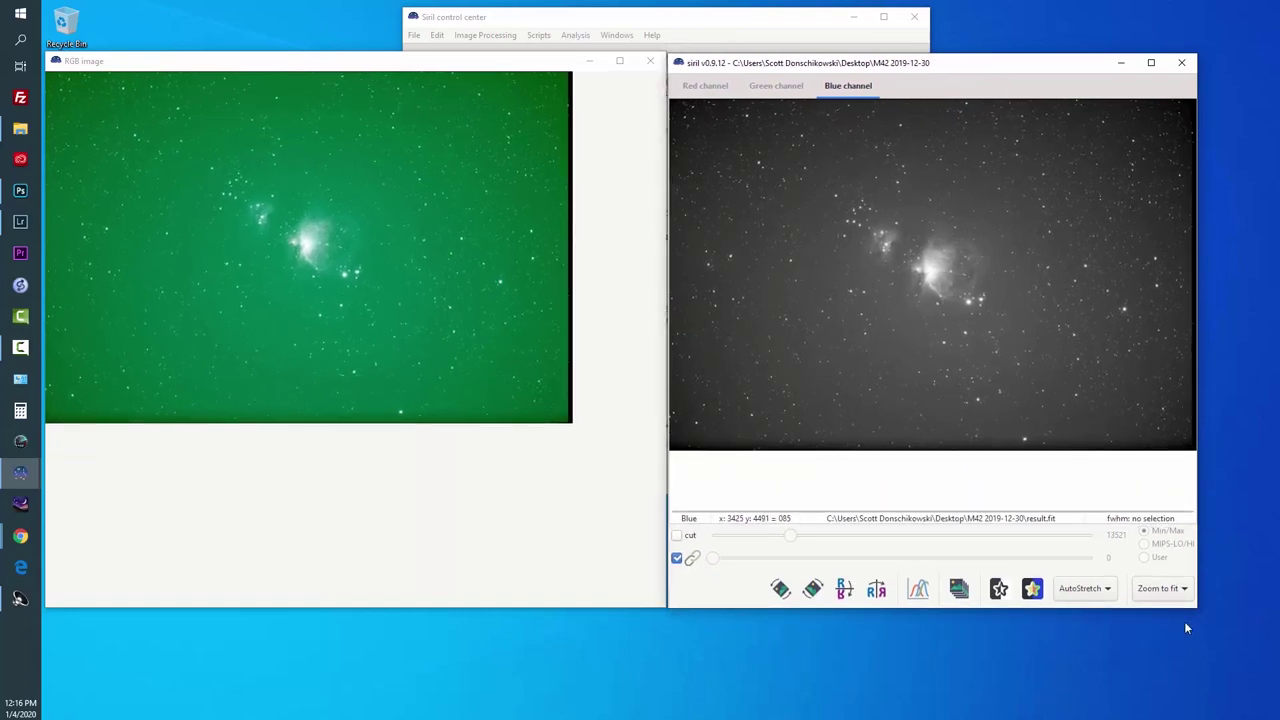
{"action": "left_click_drag", "start_coordinate": [1197, 610], "coordinate": [1264, 686]}
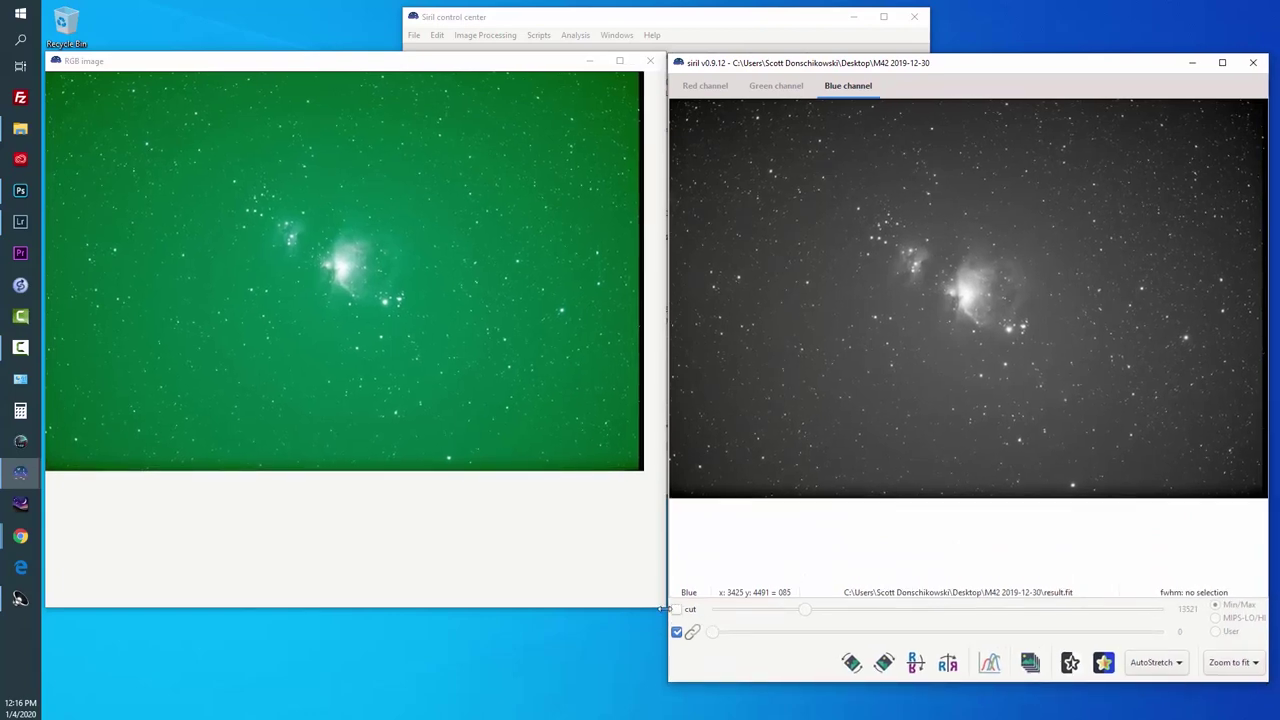
{"action": "left_click_drag", "start_coordinate": [652, 607], "coordinate": [632, 513]}
{"action": "left_click_drag", "start_coordinate": [484, 62], "coordinate": [486, 214]}
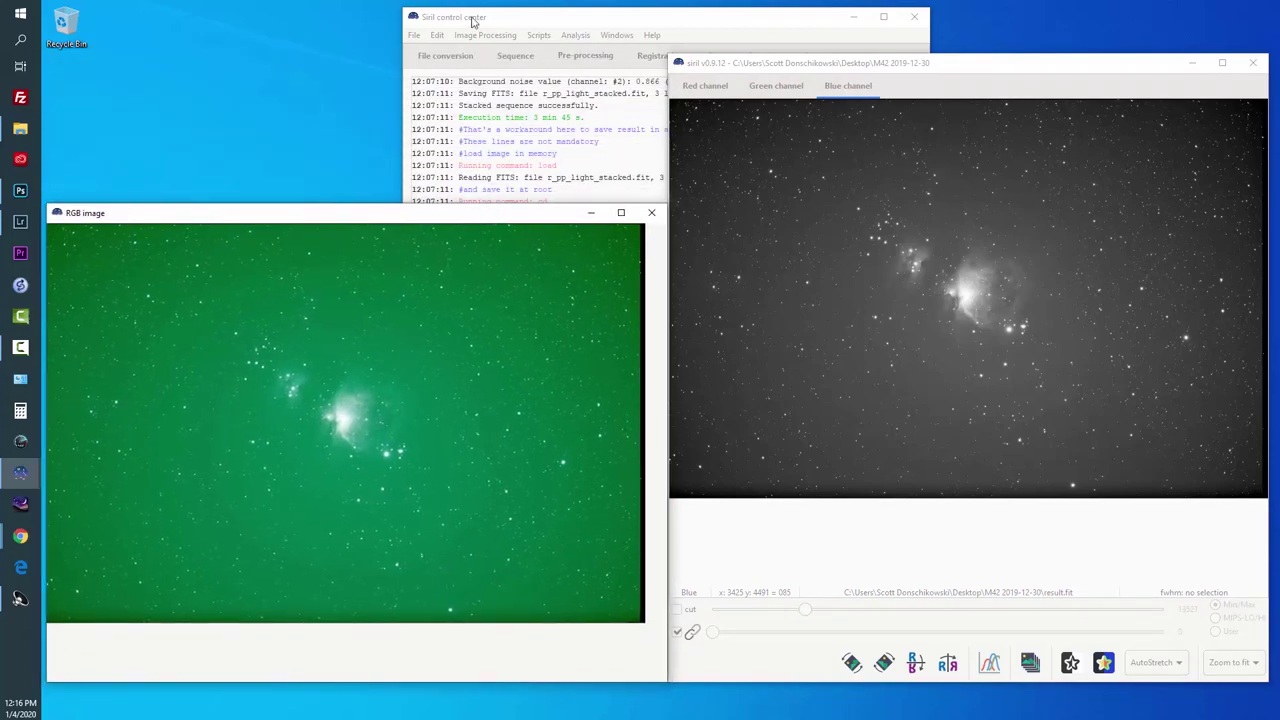
{"action": "left_click_drag", "start_coordinate": [523, 27], "coordinate": [205, 30]}
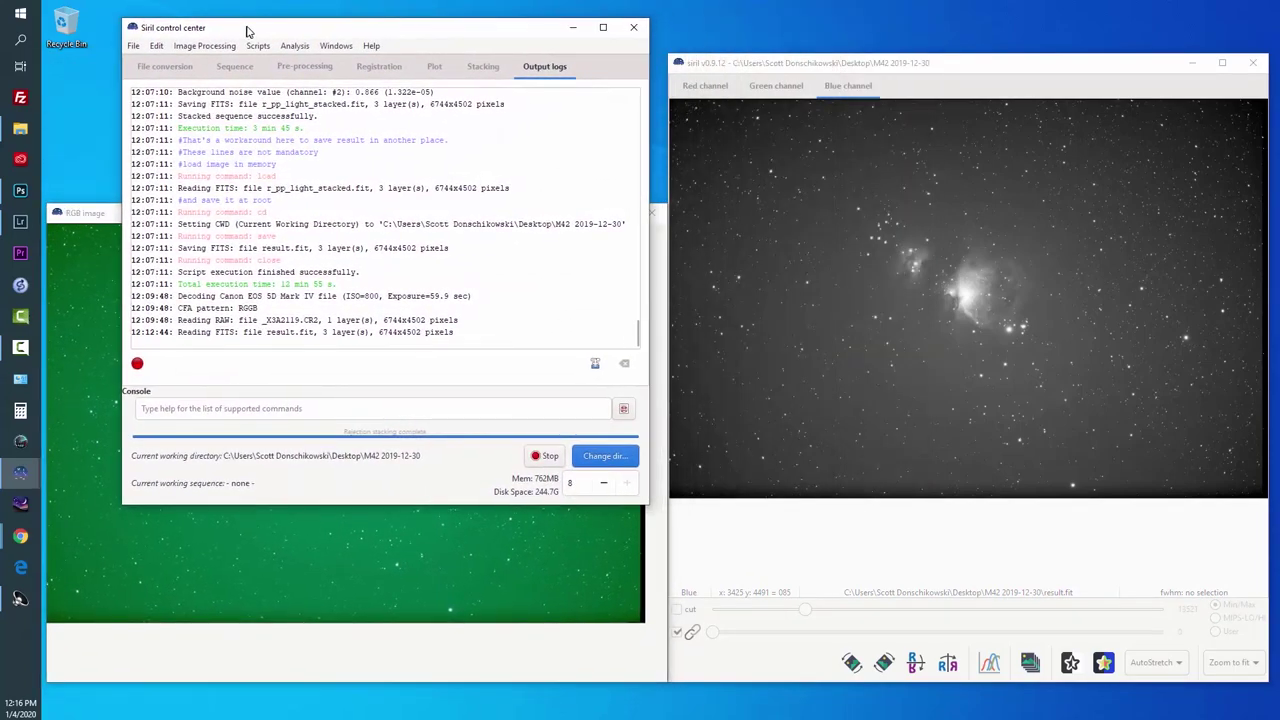
{"action": "left_click", "coordinate": [658, 295]}
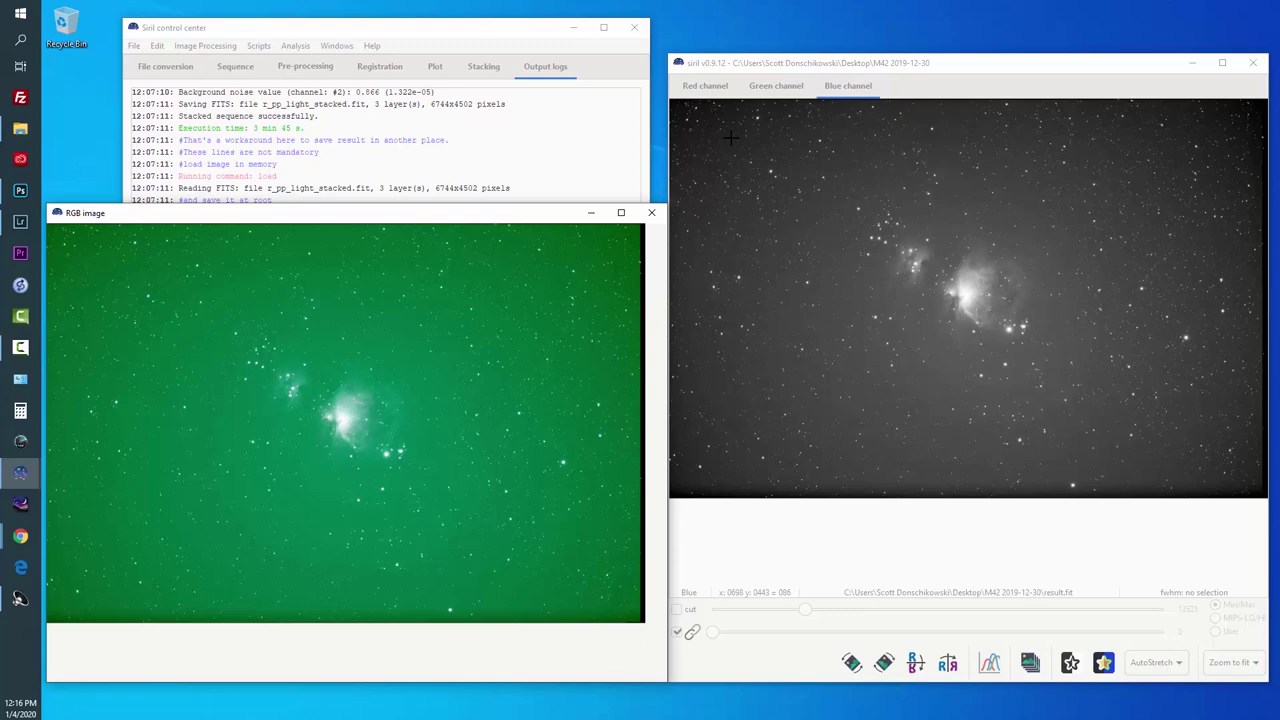
Set the channel view's zoom to 1:4 and bring the nebula into the middle of the view.
{"action": "left_click", "coordinate": [895, 69]}
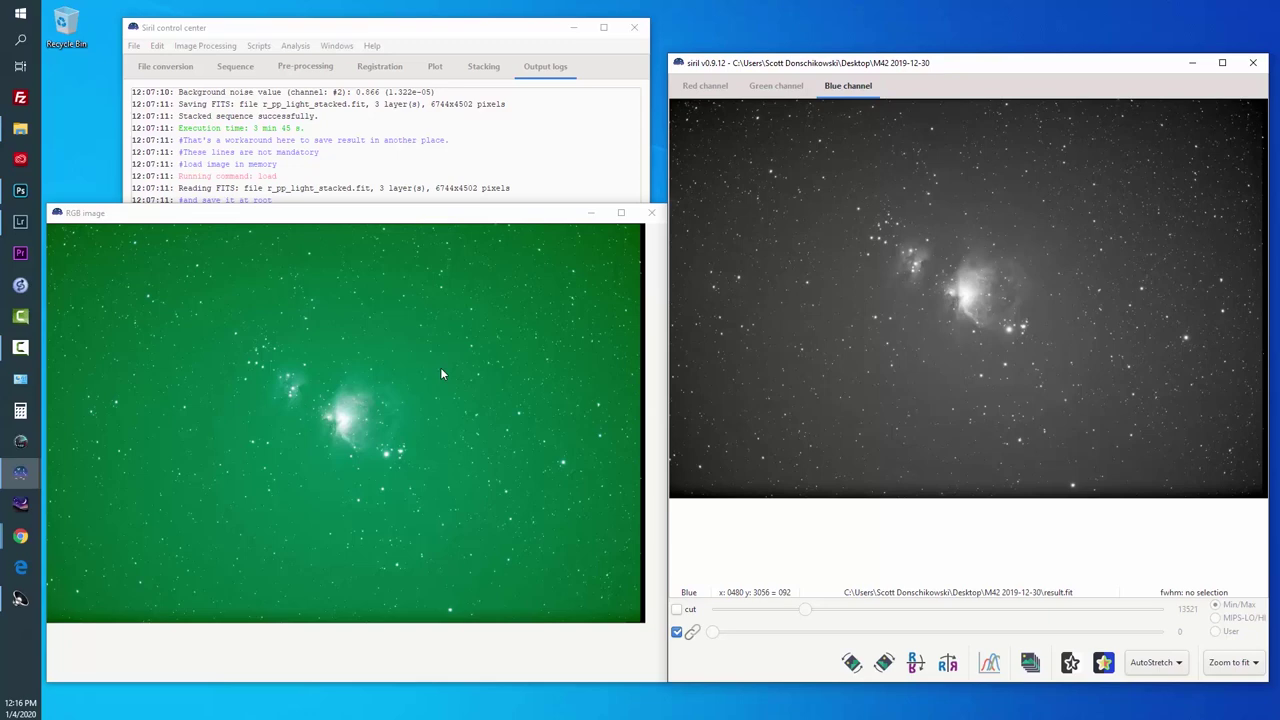
{"action": "left_click", "coordinate": [1238, 666]}
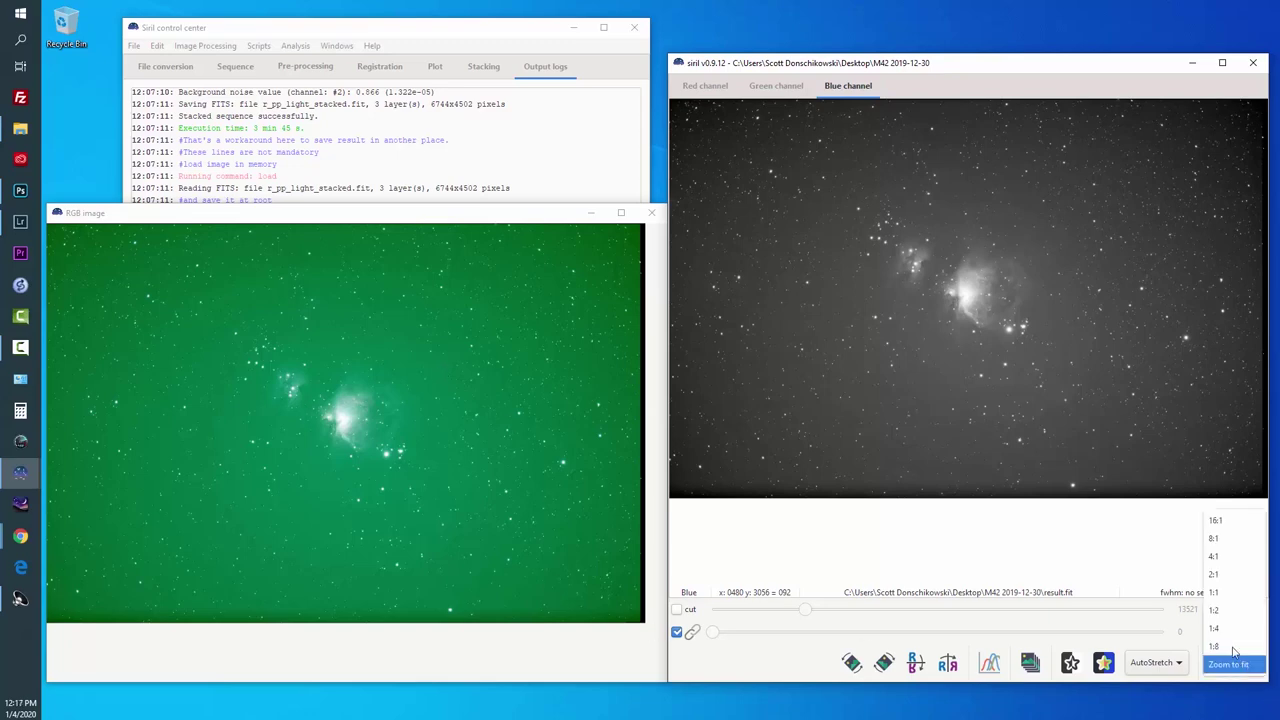
{"action": "left_click", "coordinate": [1232, 628]}
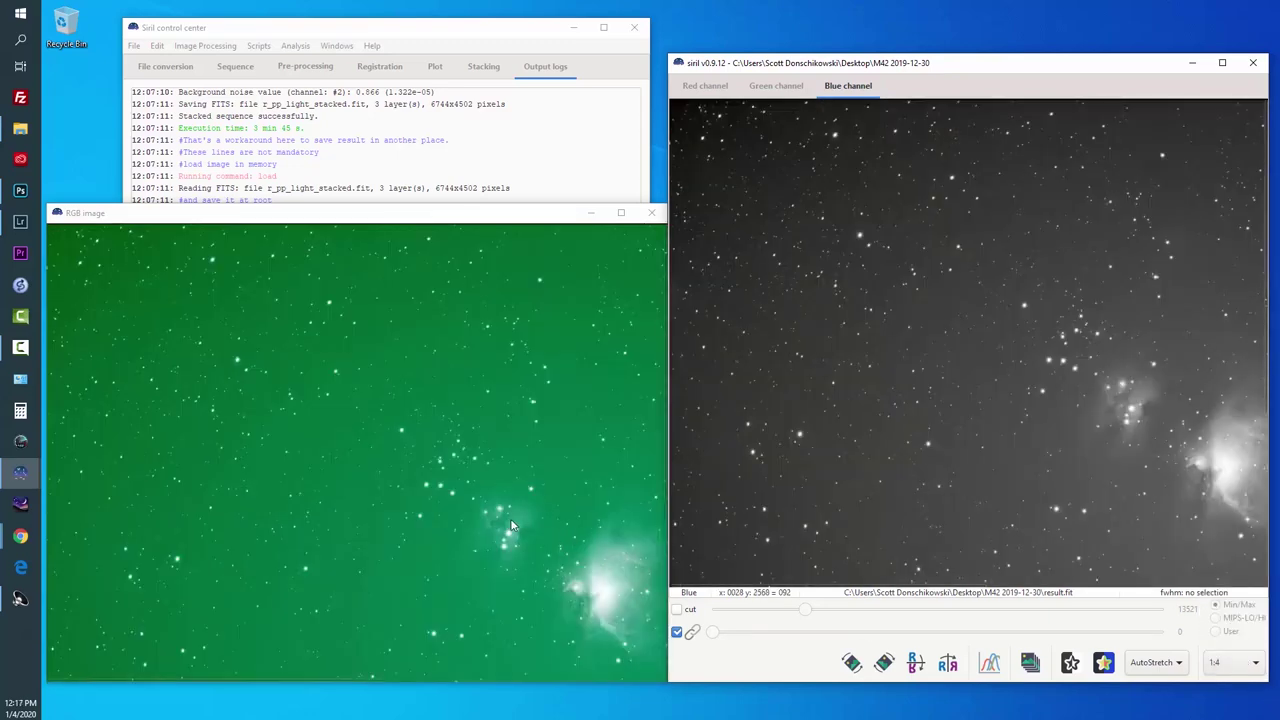
{"action": "scroll", "coordinate": [511, 517], "scroll_direction": "down", "scroll_amount": 2}
{"action": "scroll", "coordinate": [523, 516], "scroll_direction": "down", "scroll_amount": 1}
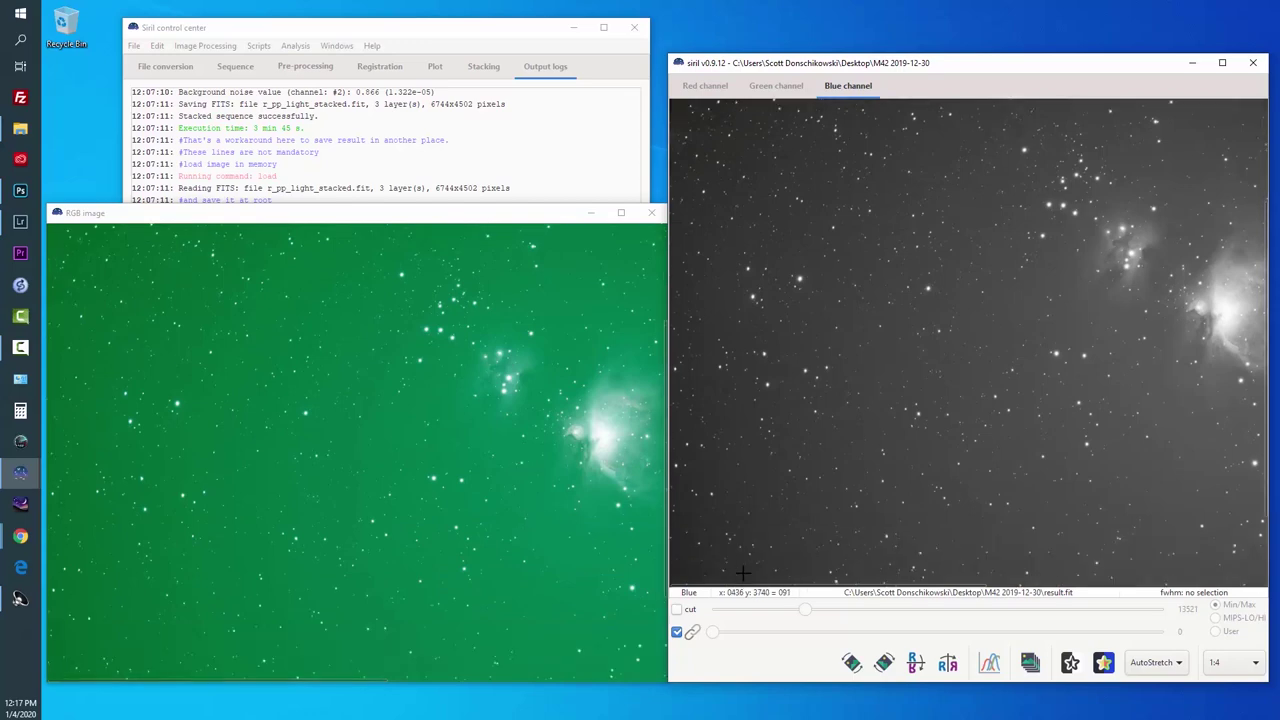
{"action": "scroll", "coordinate": [866, 575], "scroll_direction": "right", "scroll_amount": 3}
{"action": "scroll", "coordinate": [866, 575], "scroll_direction": "right", "scroll_amount": 1}
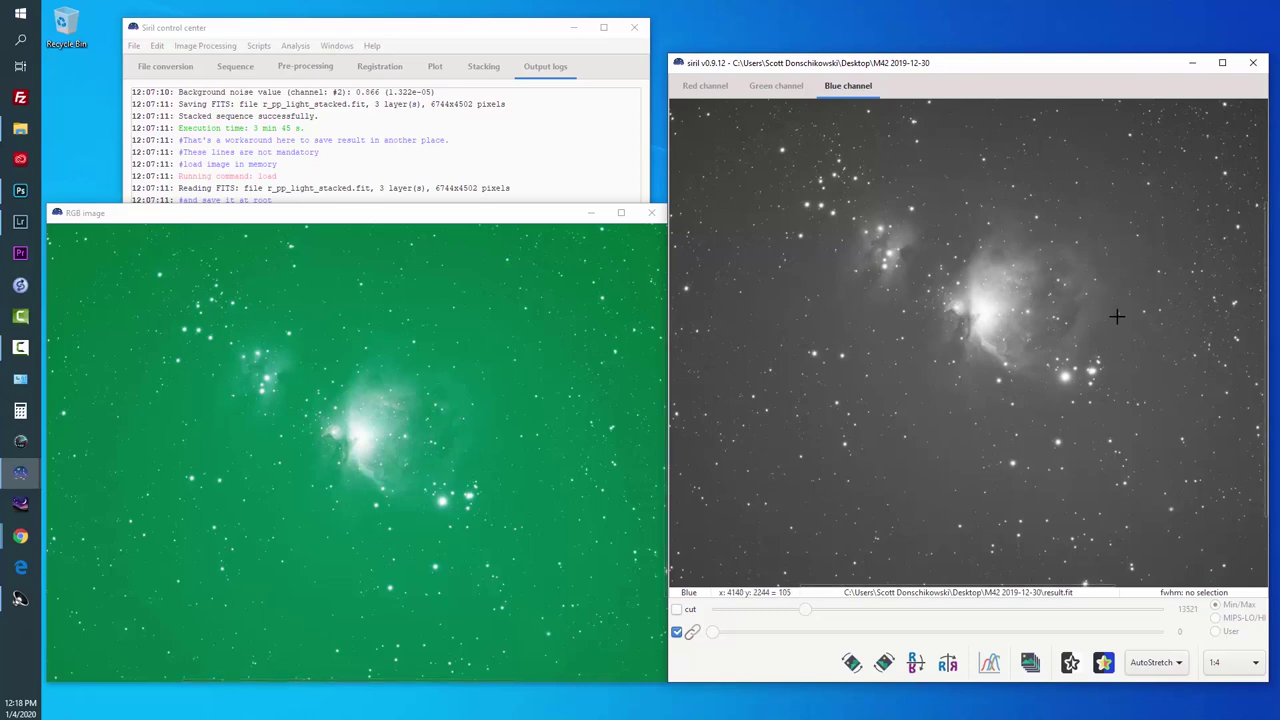
{"action": "left_click", "coordinate": [251, 48]}
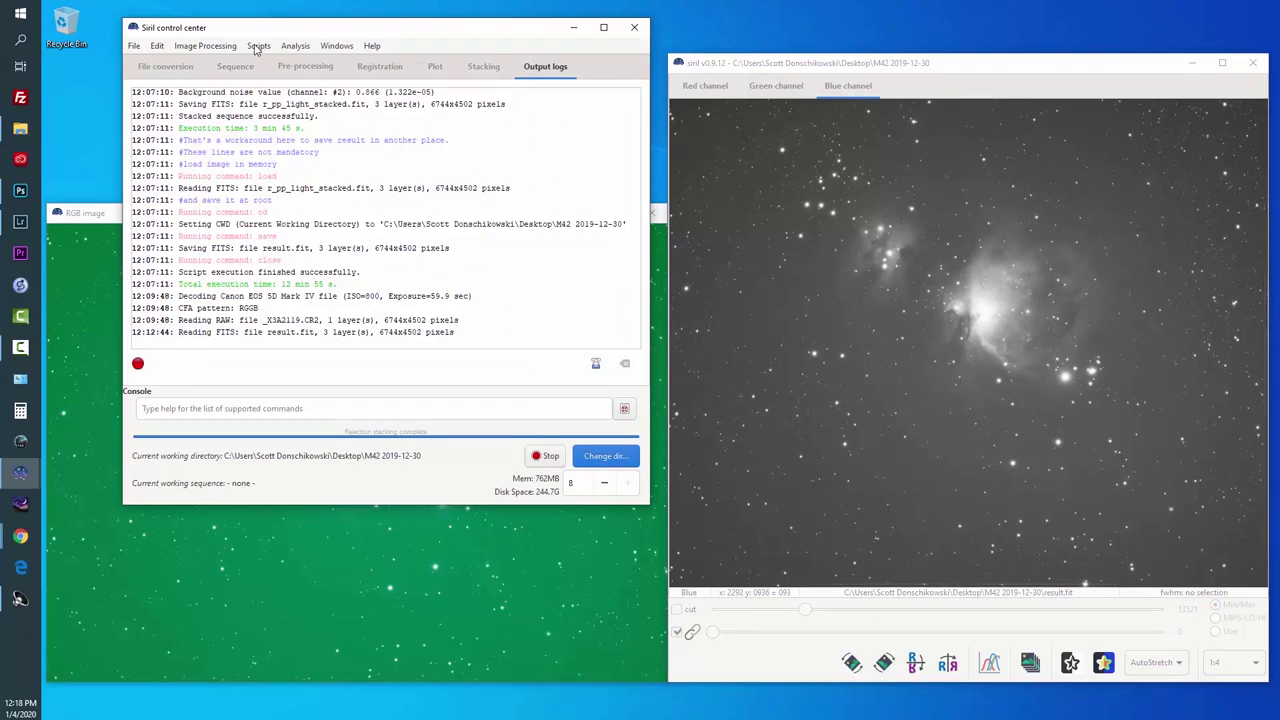
{"action": "left_click", "coordinate": [207, 47]}
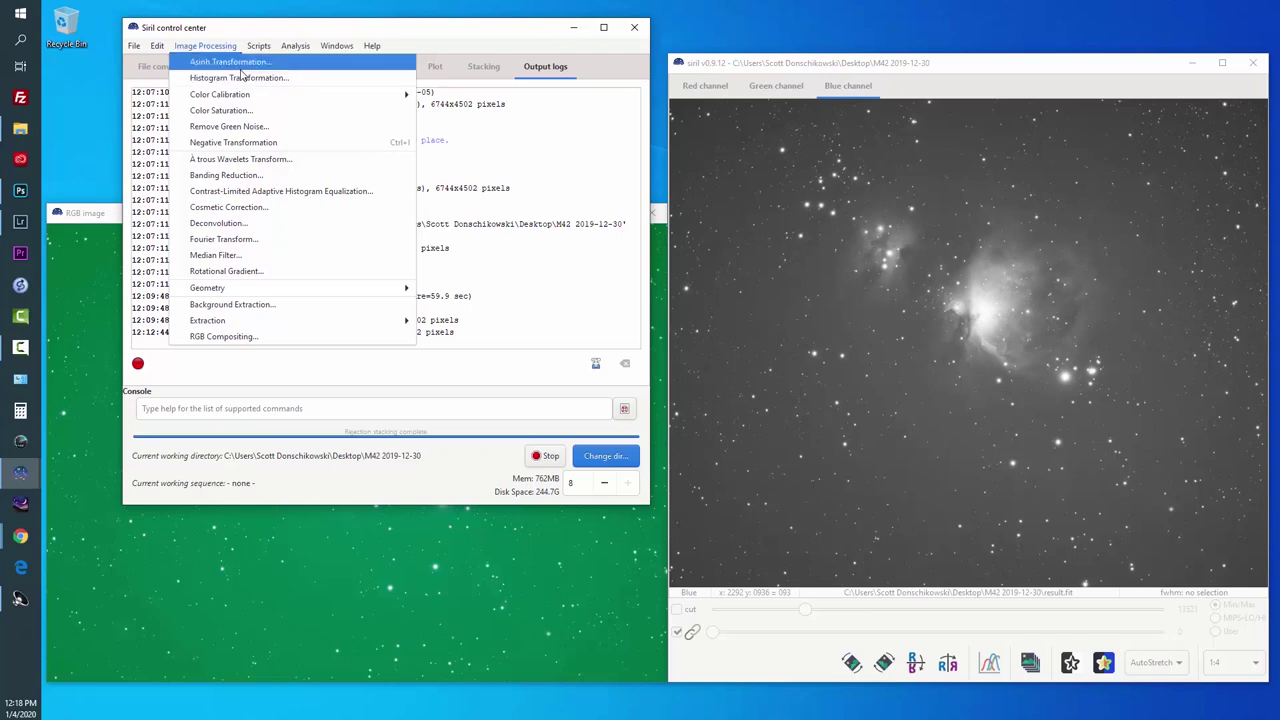
{"action": "left_click", "coordinate": [661, 244]}
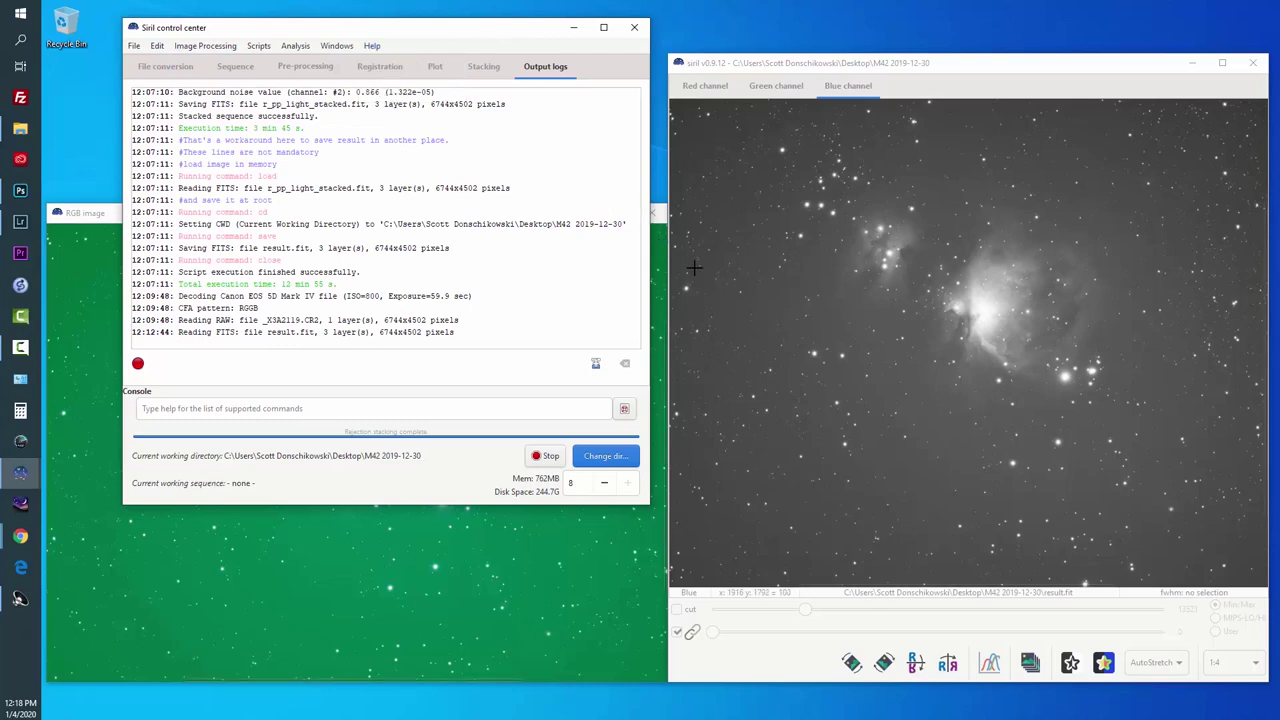
Bring the RGB image to the front, preview it in Linear display mode and return the display to AutoStretch.
{"action": "left_click", "coordinate": [661, 302]}
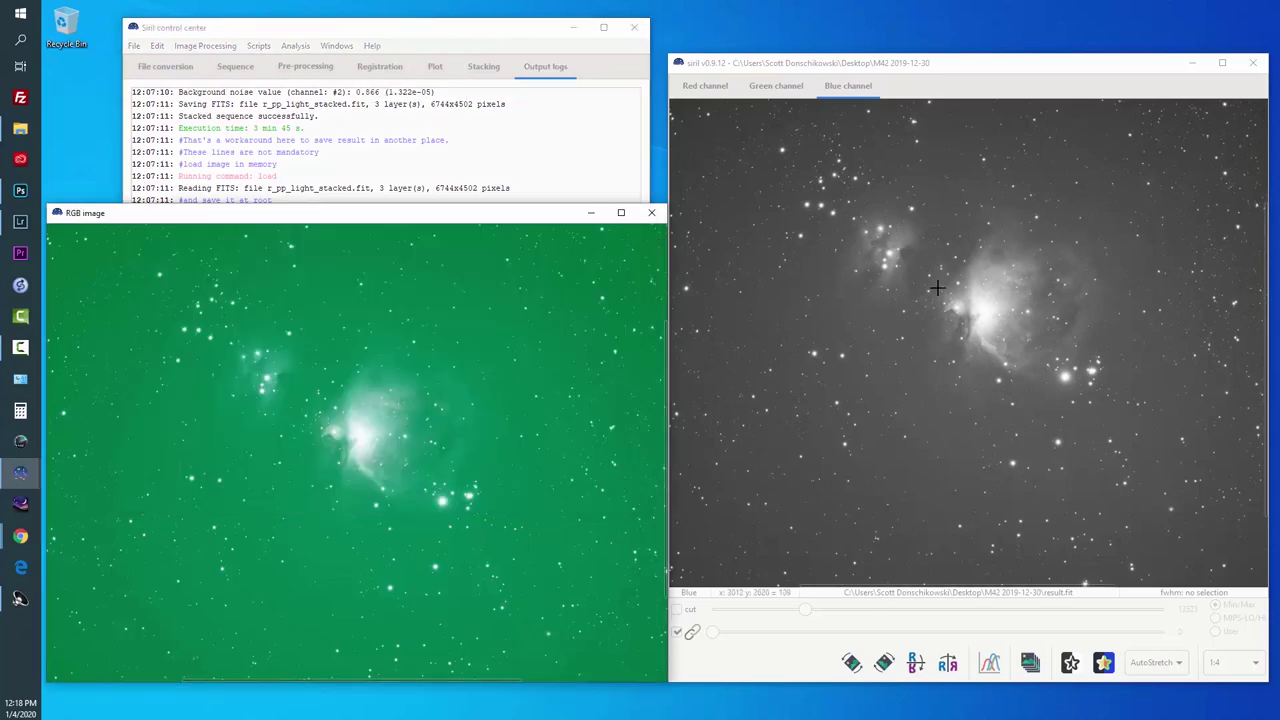
{"action": "left_click", "coordinate": [1160, 663]}
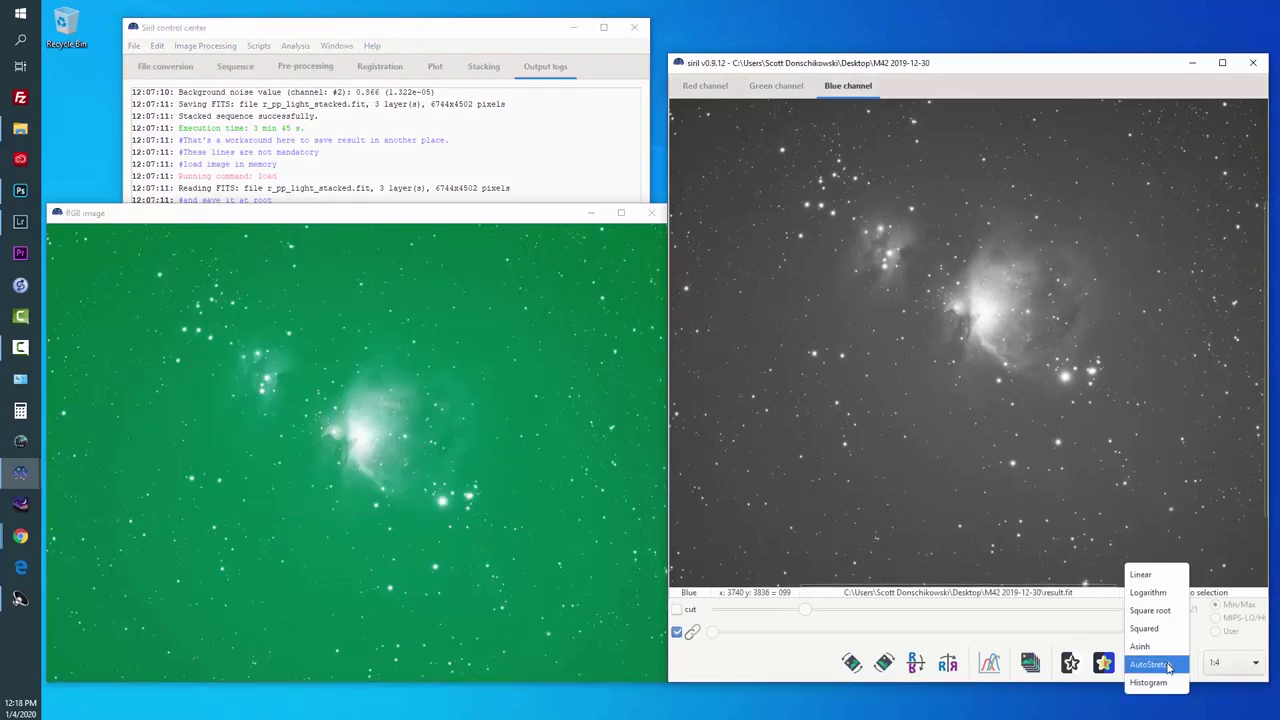
{"action": "left_click", "coordinate": [1155, 576]}
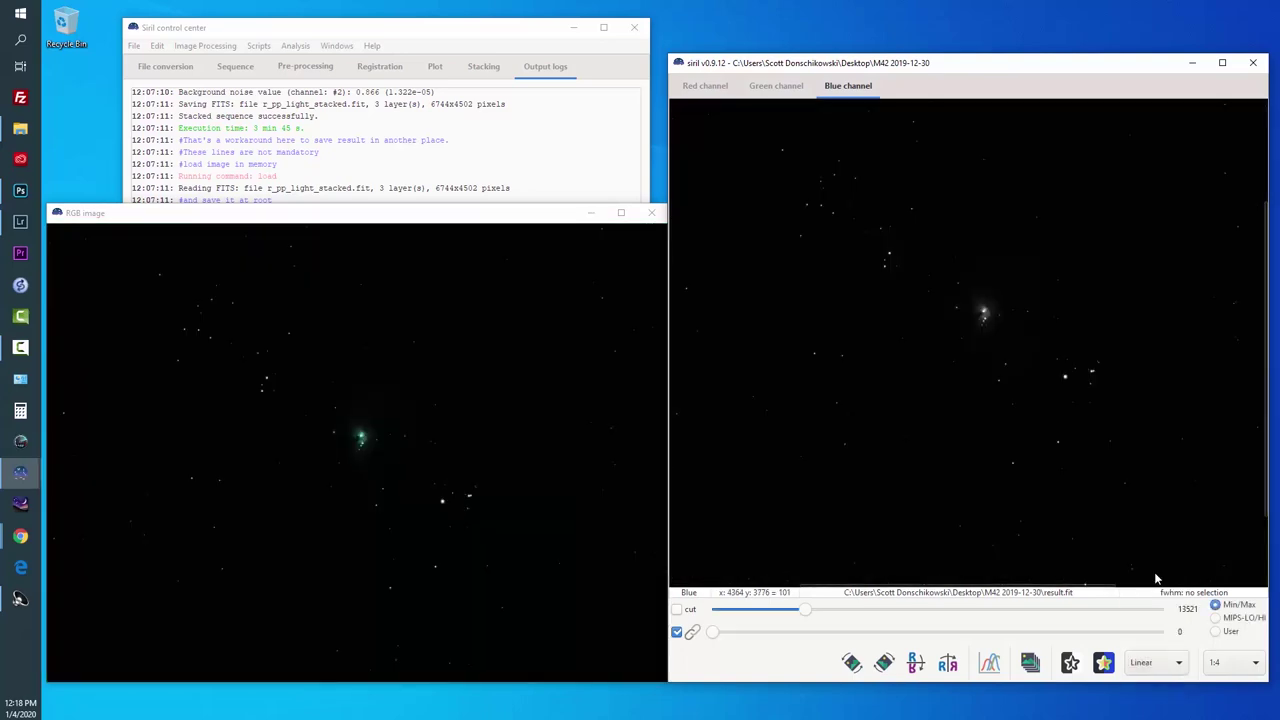
{"action": "left_click", "coordinate": [1177, 667]}
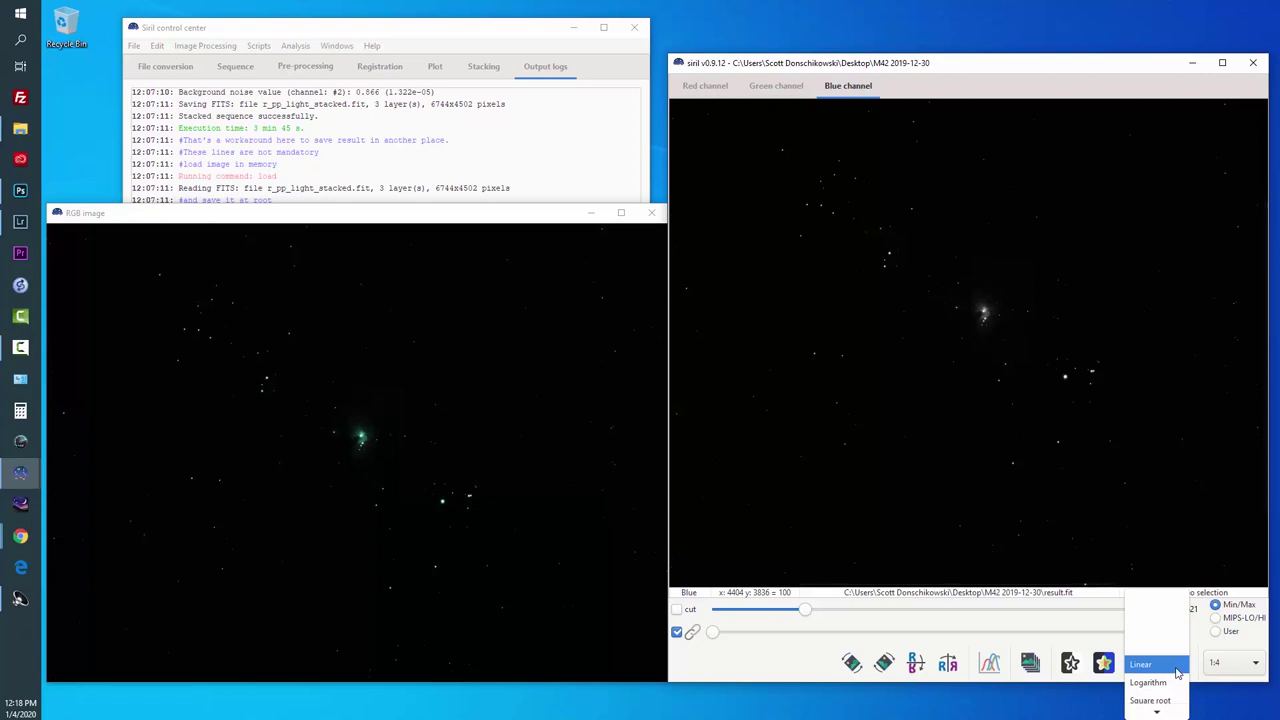
{"action": "scroll", "coordinate": [1172, 676], "scroll_direction": "down", "scroll_amount": 3}
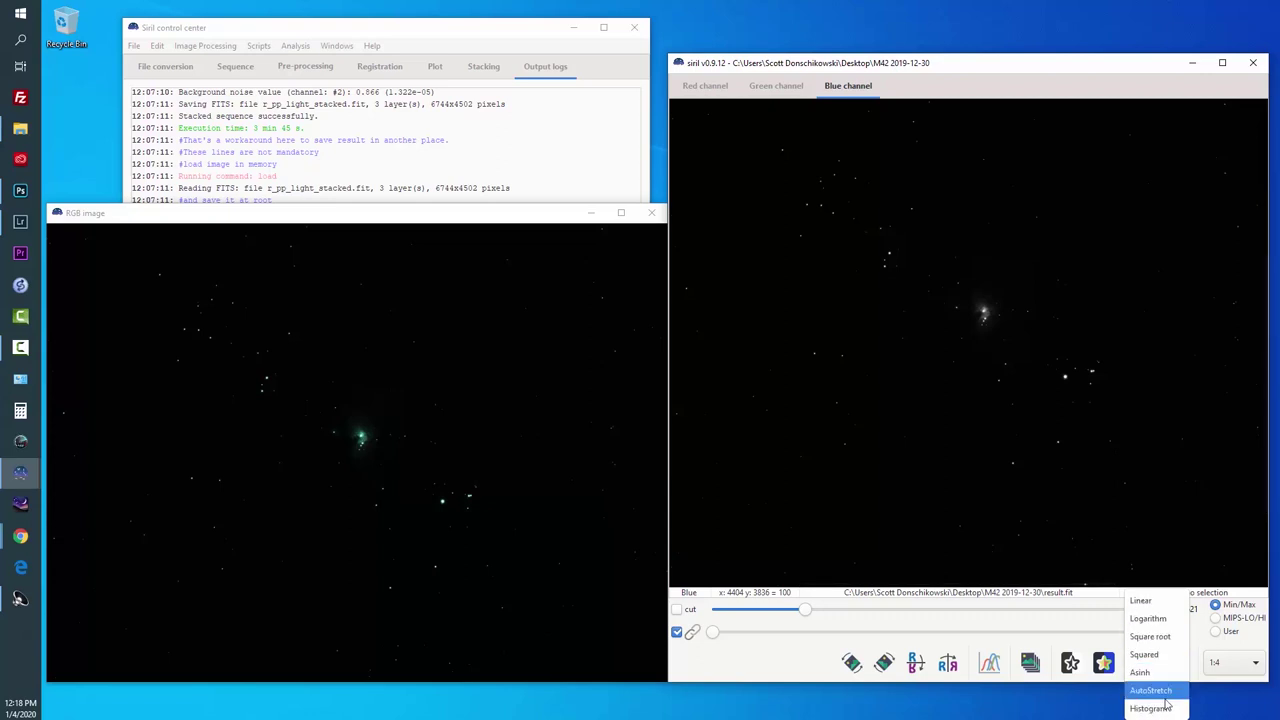
{"action": "left_click", "coordinate": [1160, 690]}
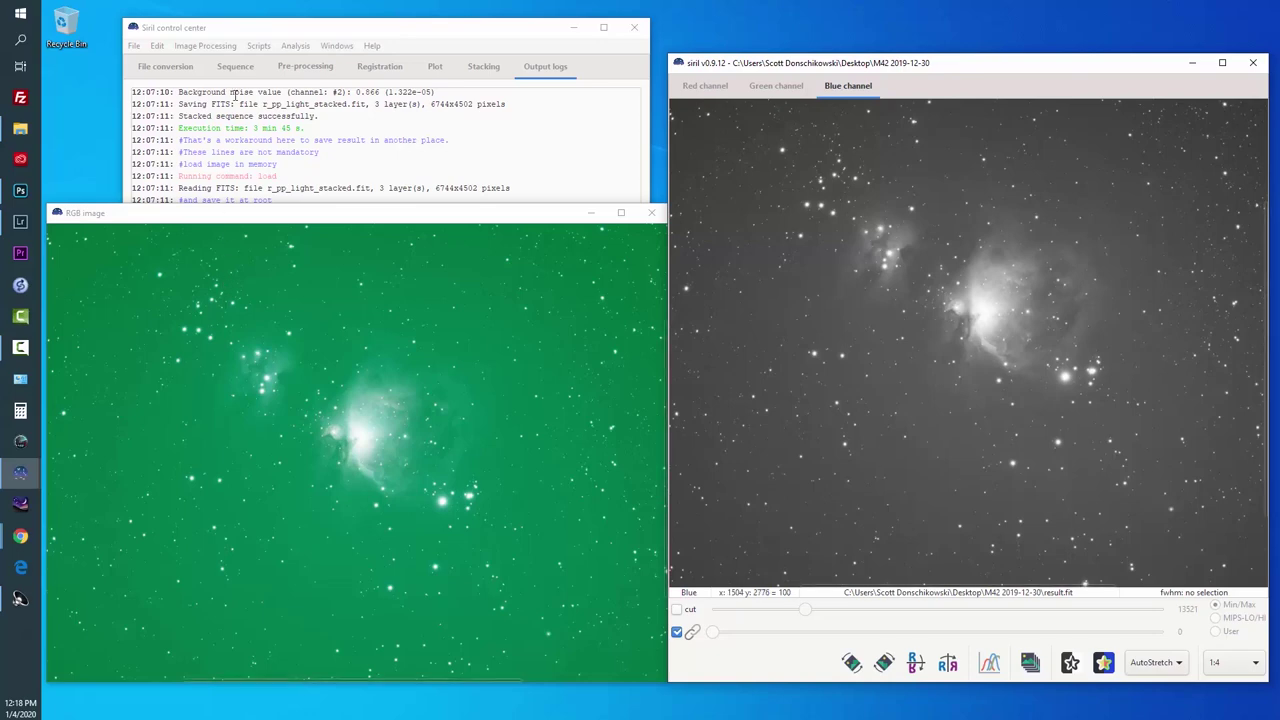
Open Color Calibration and neutralize the background using a sky area of about 156 by 136 pixels up and right of the nebula as background reference.
{"action": "left_click", "coordinate": [218, 47]}
{"action": "mouse_move", "coordinate": [257, 95]}
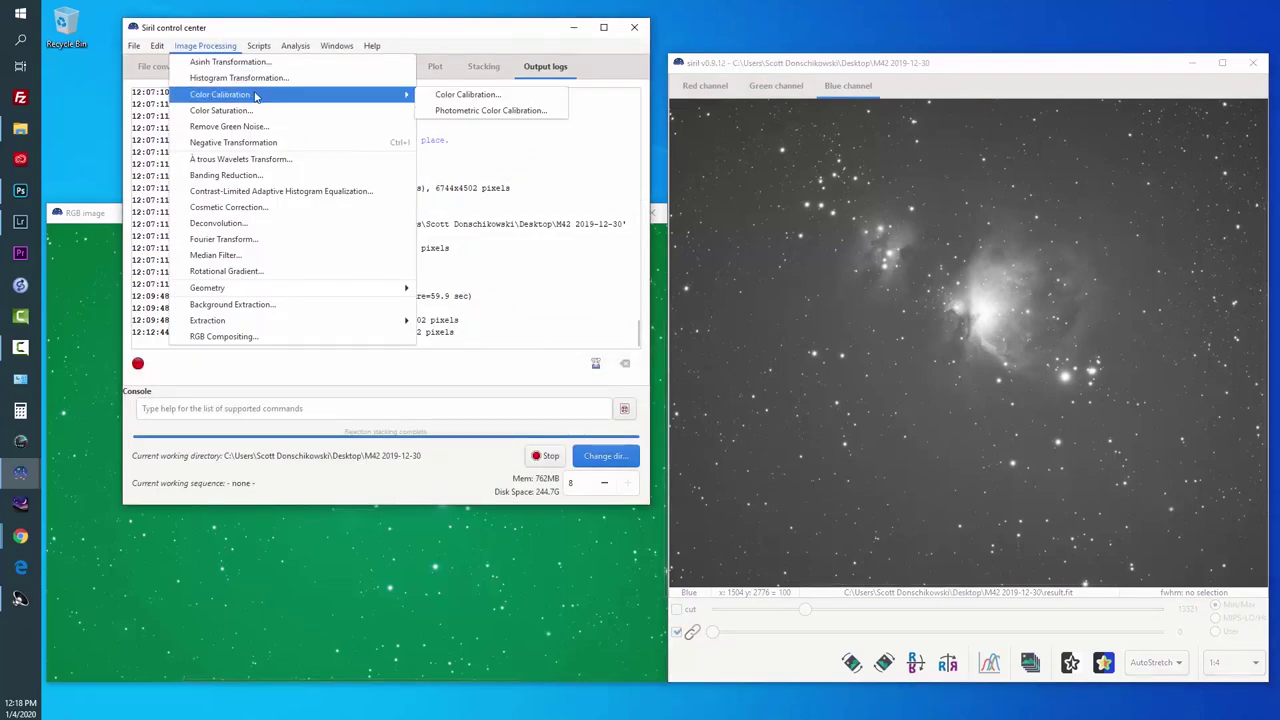
{"action": "left_click", "coordinate": [438, 95]}
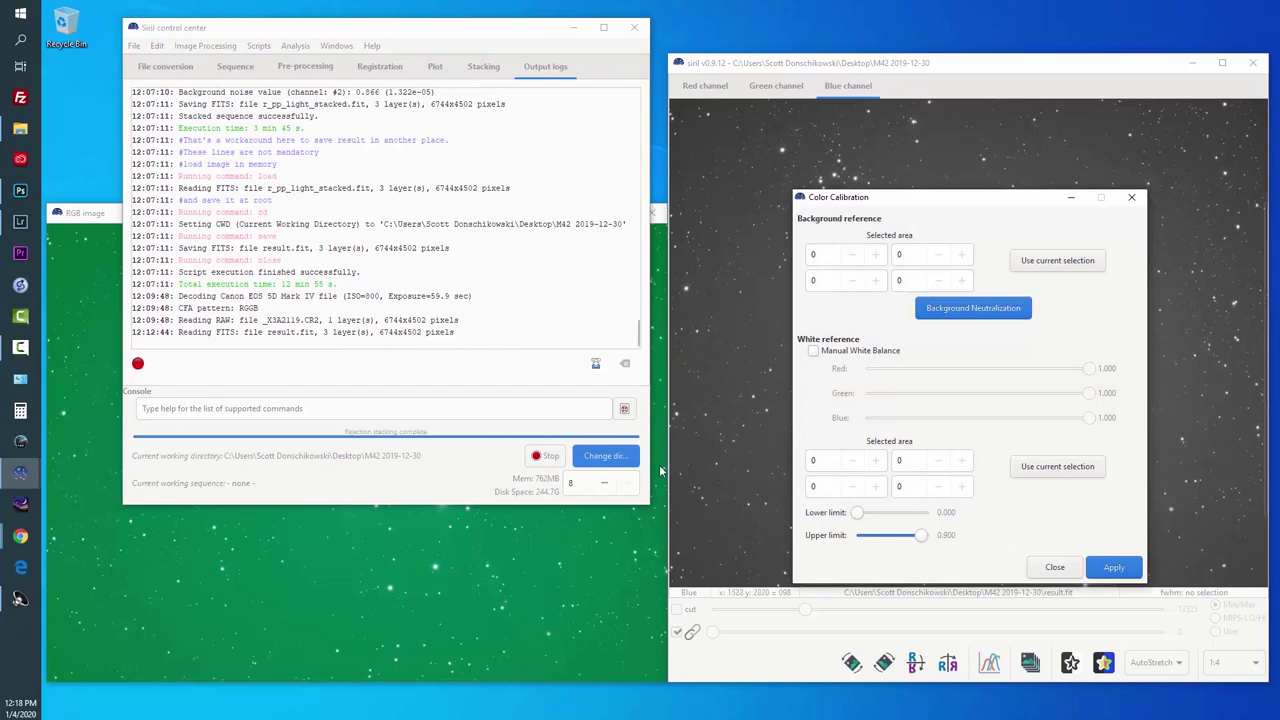
{"action": "left_click_drag", "start_coordinate": [838, 197], "coordinate": [327, 205]}
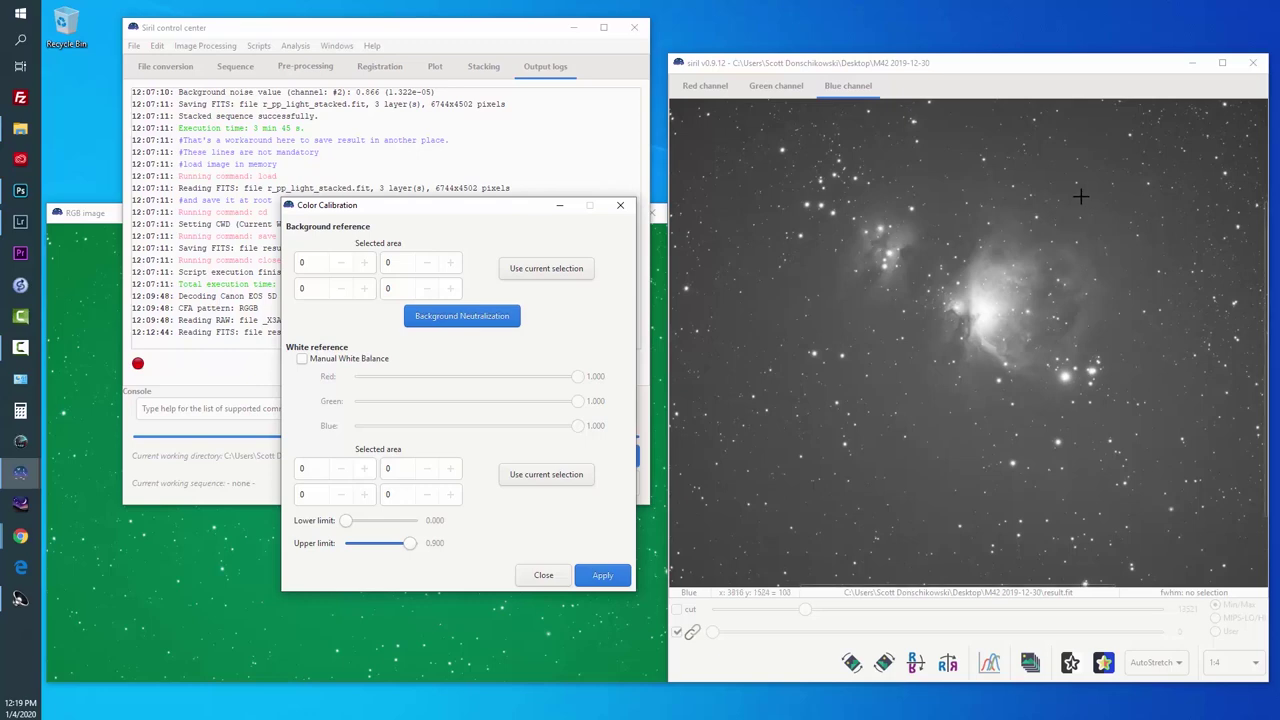
{"action": "left_click_drag", "start_coordinate": [1084, 190], "coordinate": [1110, 212]}
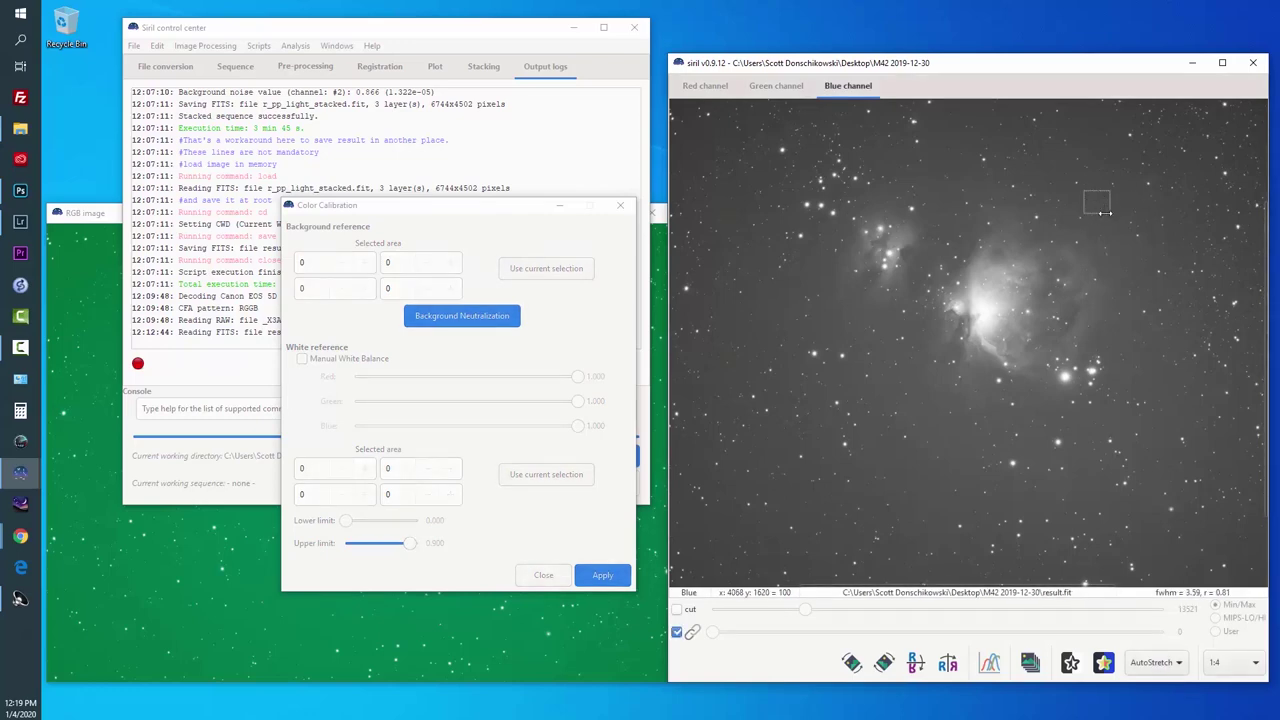
{"action": "left_click", "coordinate": [535, 212]}
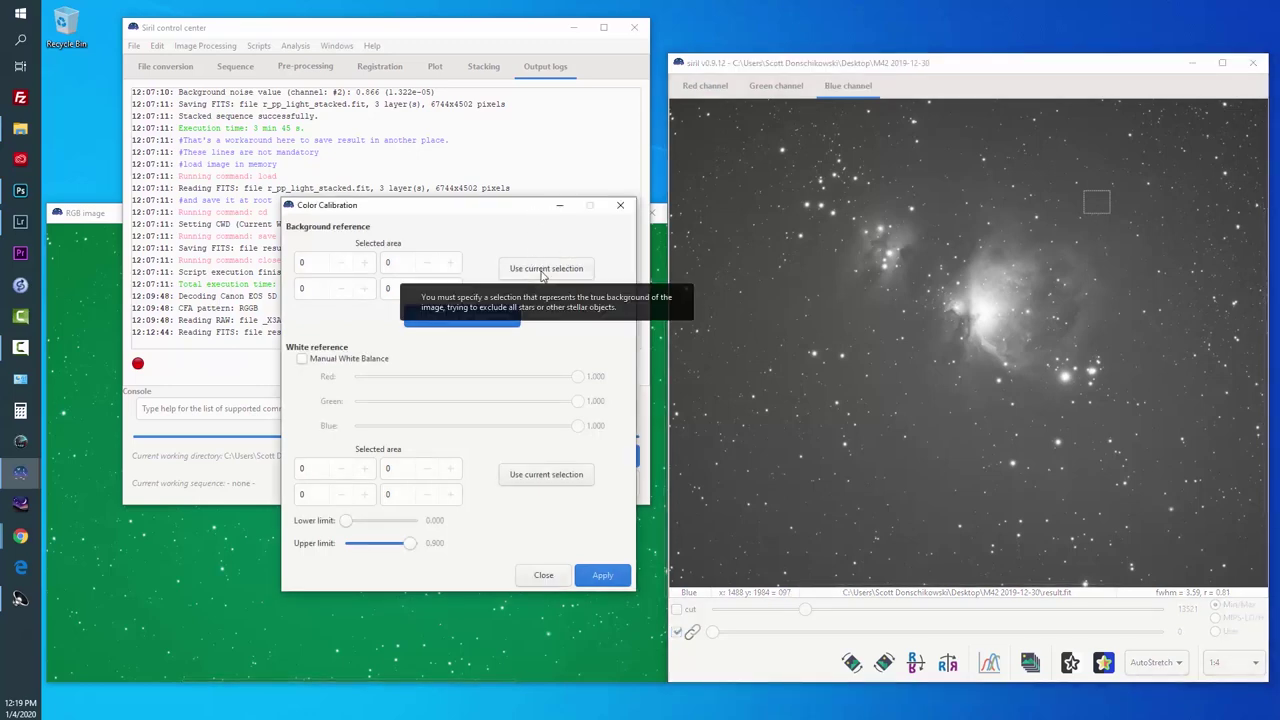
{"action": "left_click", "coordinate": [543, 270]}
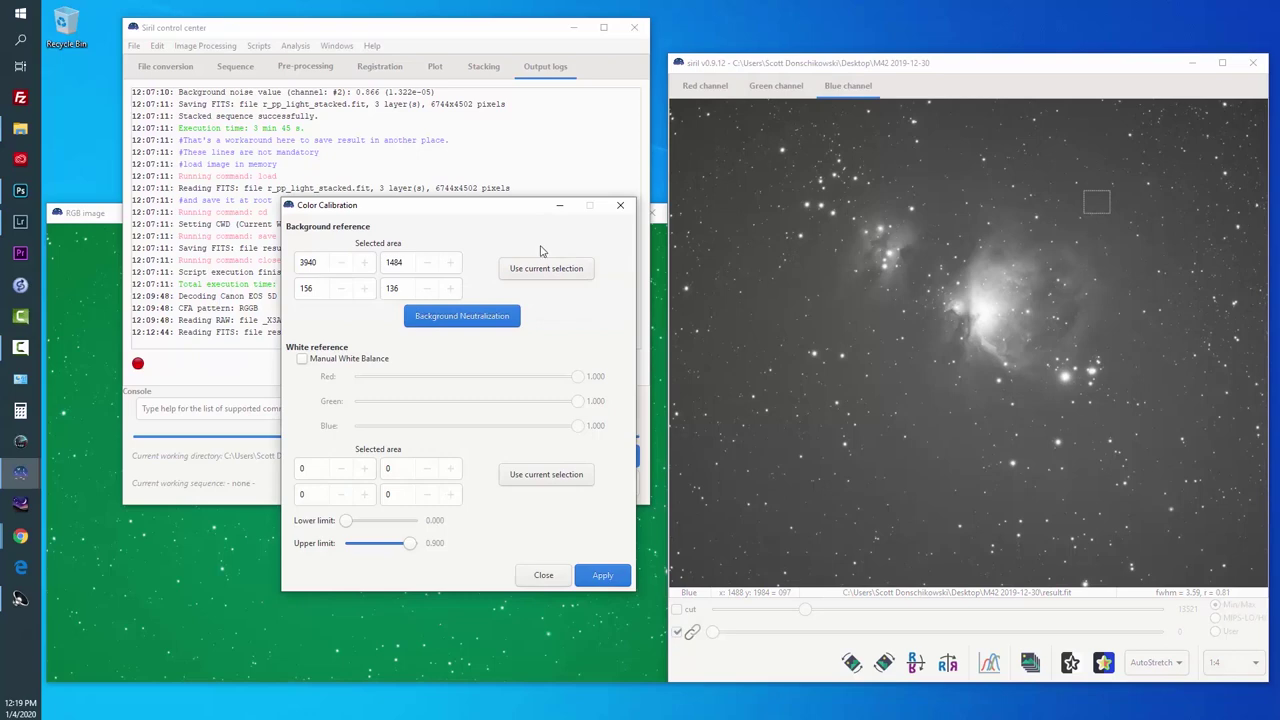
{"action": "left_click", "coordinate": [471, 317]}
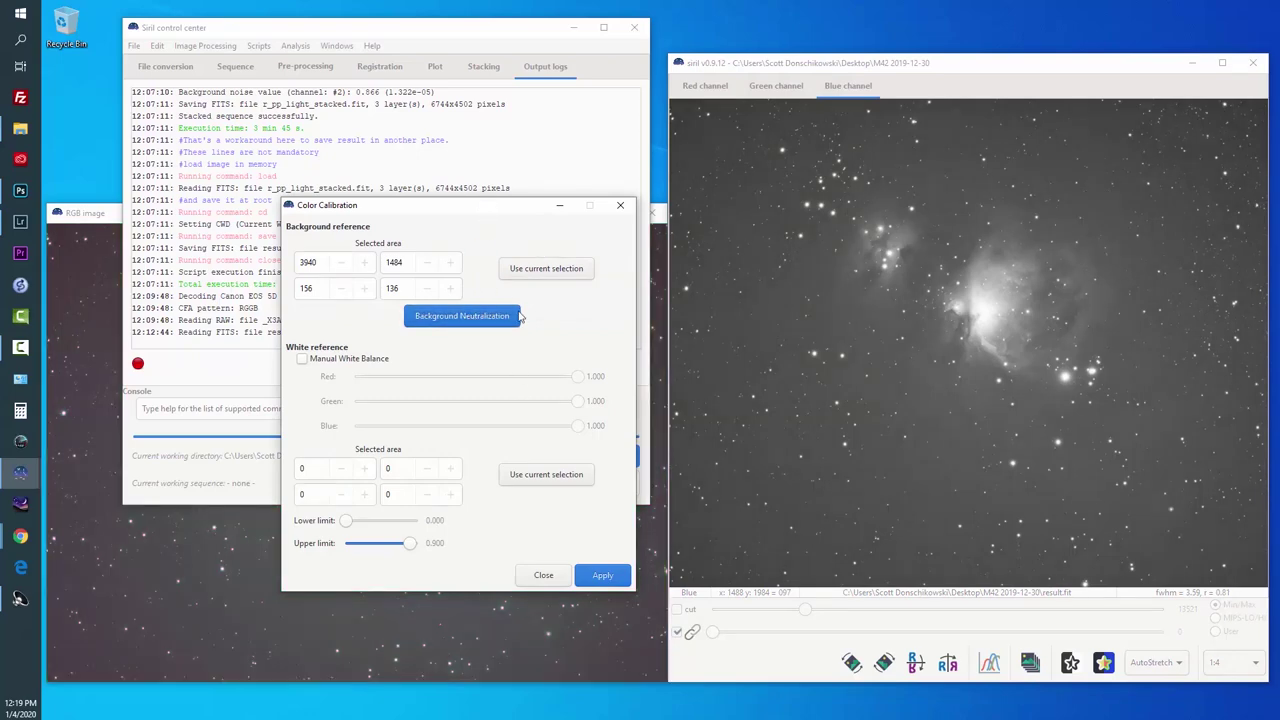
Move the Color Calibration dialog off the RGB image and inspect the background-neutralized result.
{"action": "left_click", "coordinate": [661, 242]}
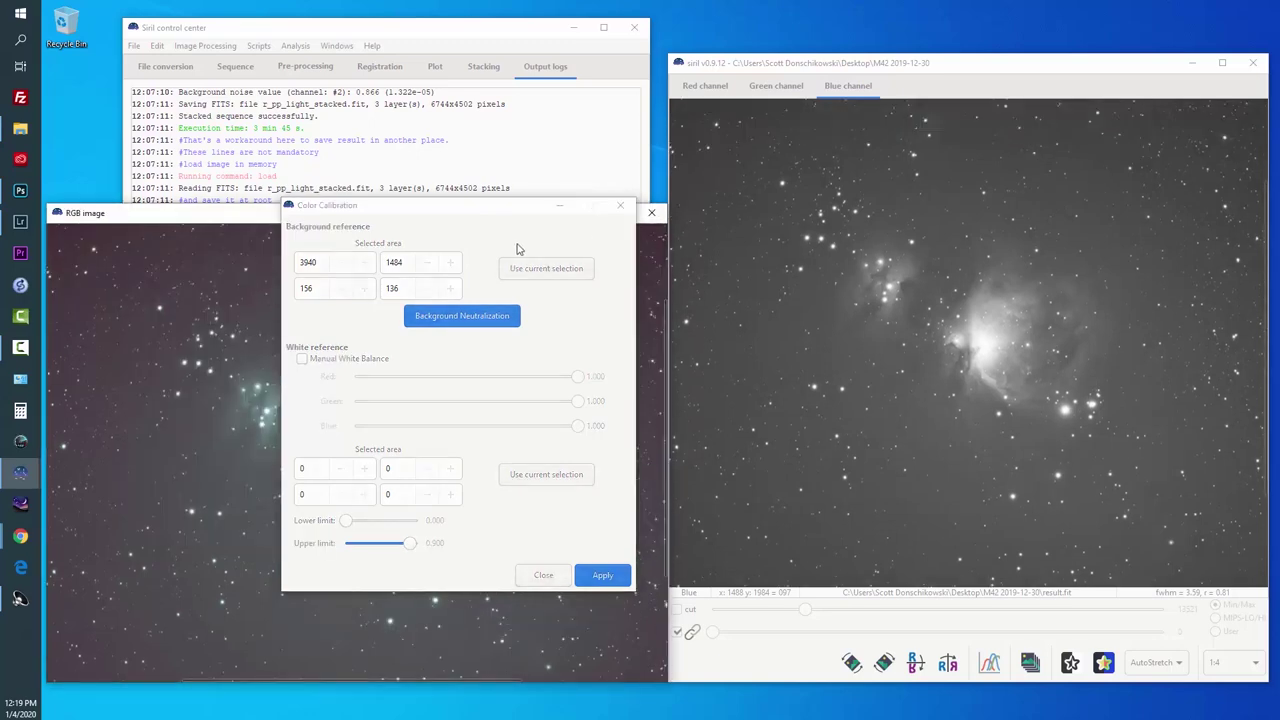
{"action": "left_click_drag", "start_coordinate": [491, 212], "coordinate": [950, 150]}
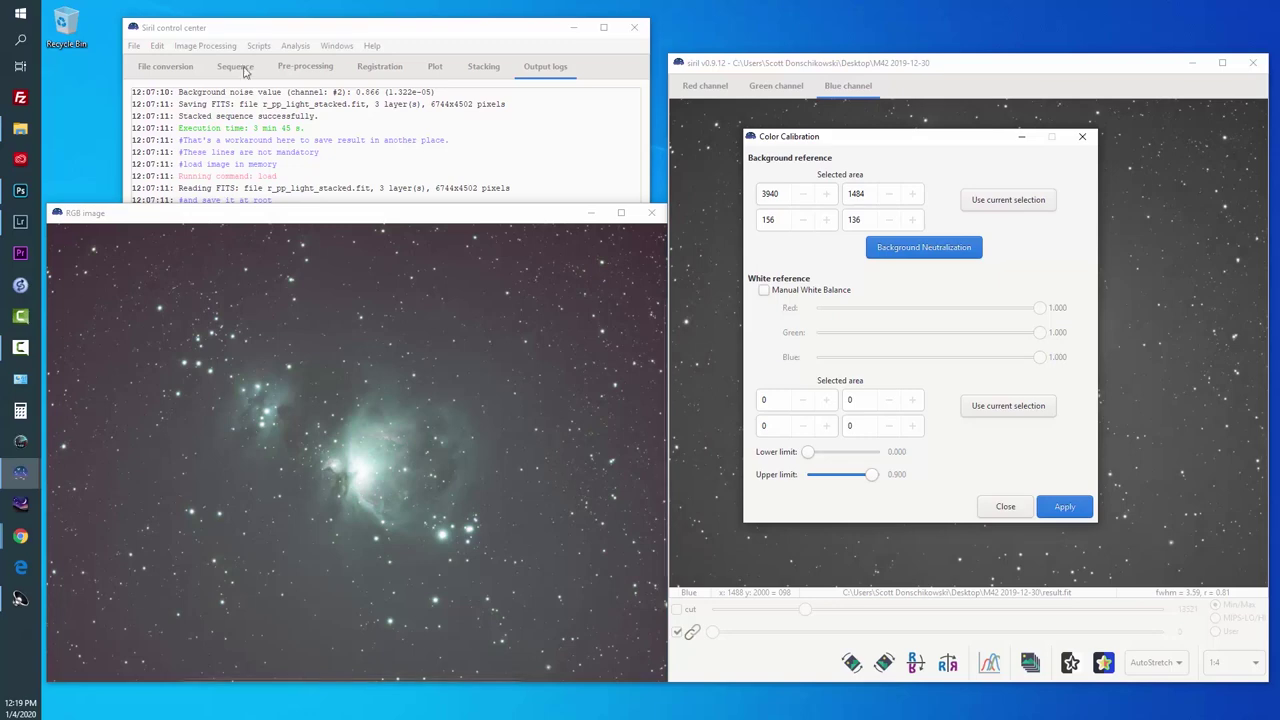
{"action": "left_click", "coordinate": [157, 46]}
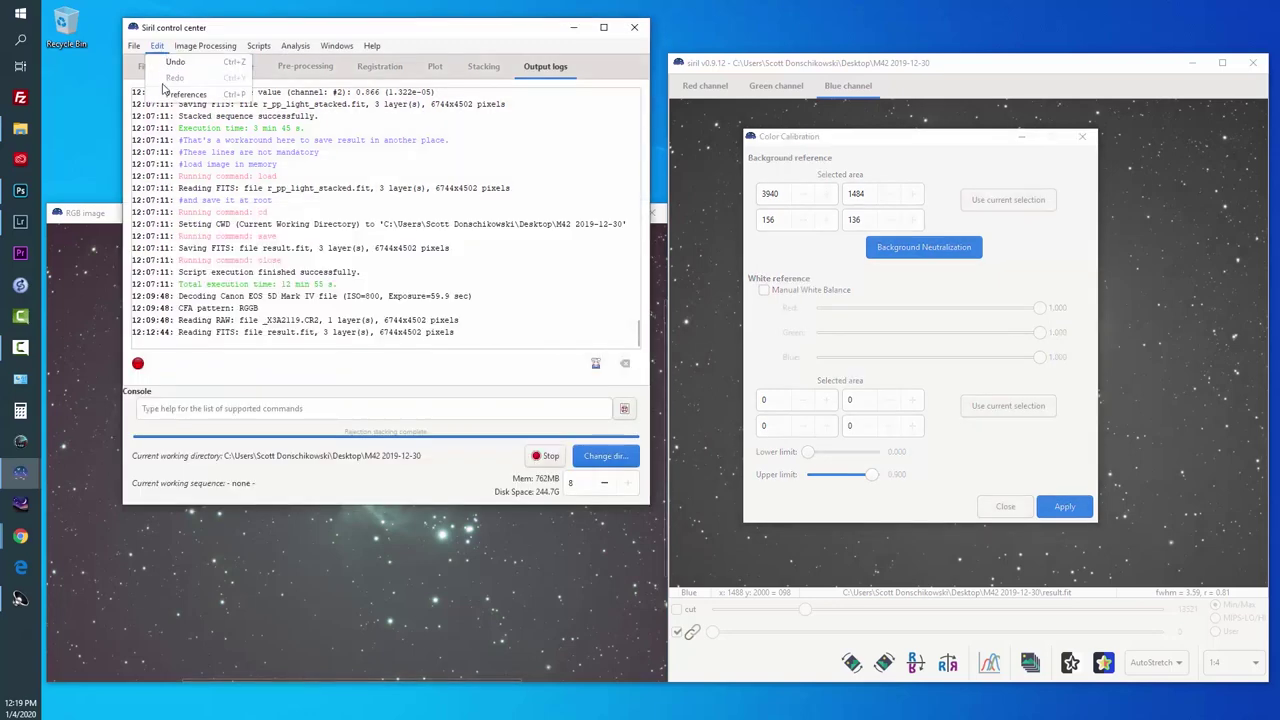
{"action": "left_click", "coordinate": [192, 27]}
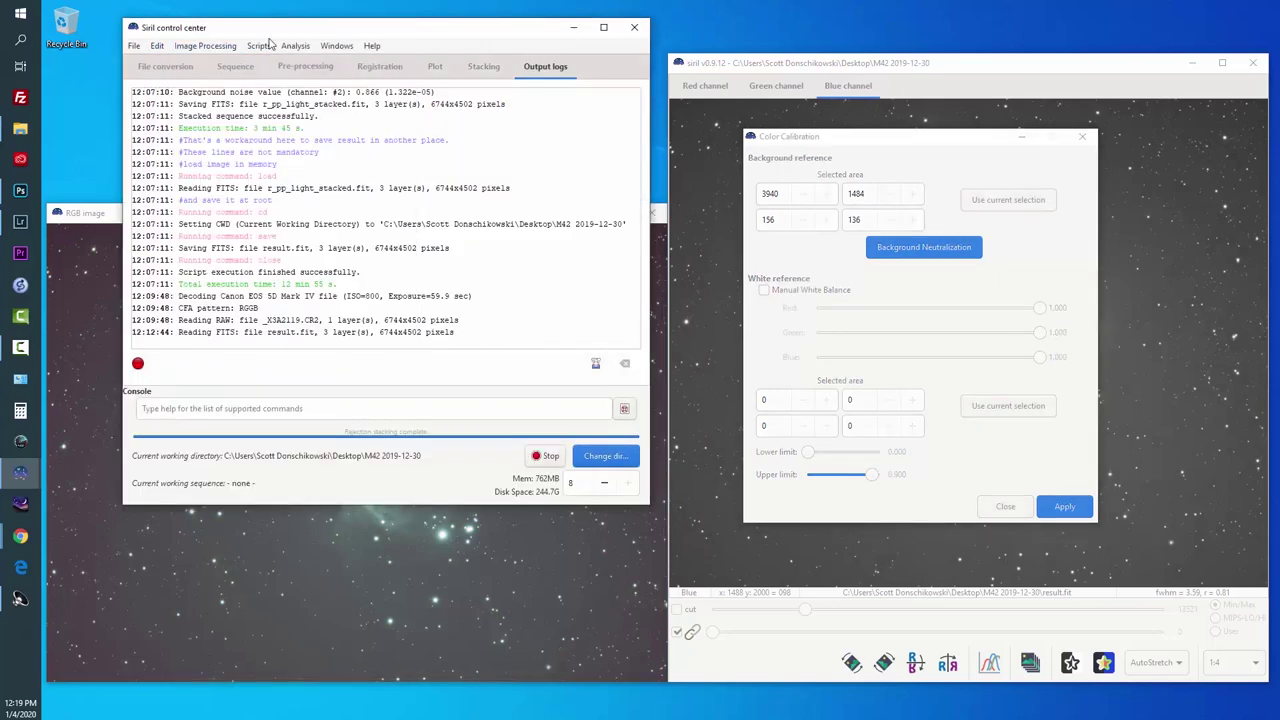
{"action": "left_click", "coordinate": [88, 213]}
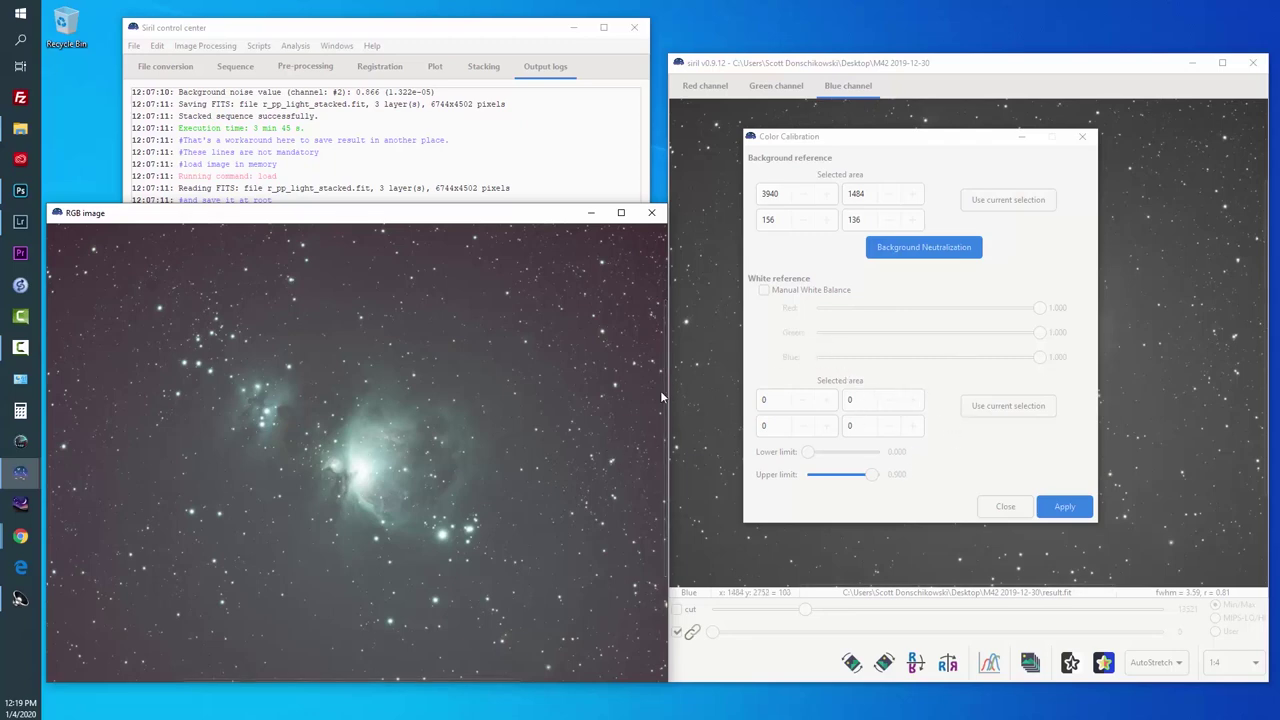
Apply color calibration with a selection of about 316 by 276 pixels over the nebula's bright core as white reference, and close the dialog.
{"action": "left_click_drag", "start_coordinate": [881, 140], "coordinate": [441, 216]}
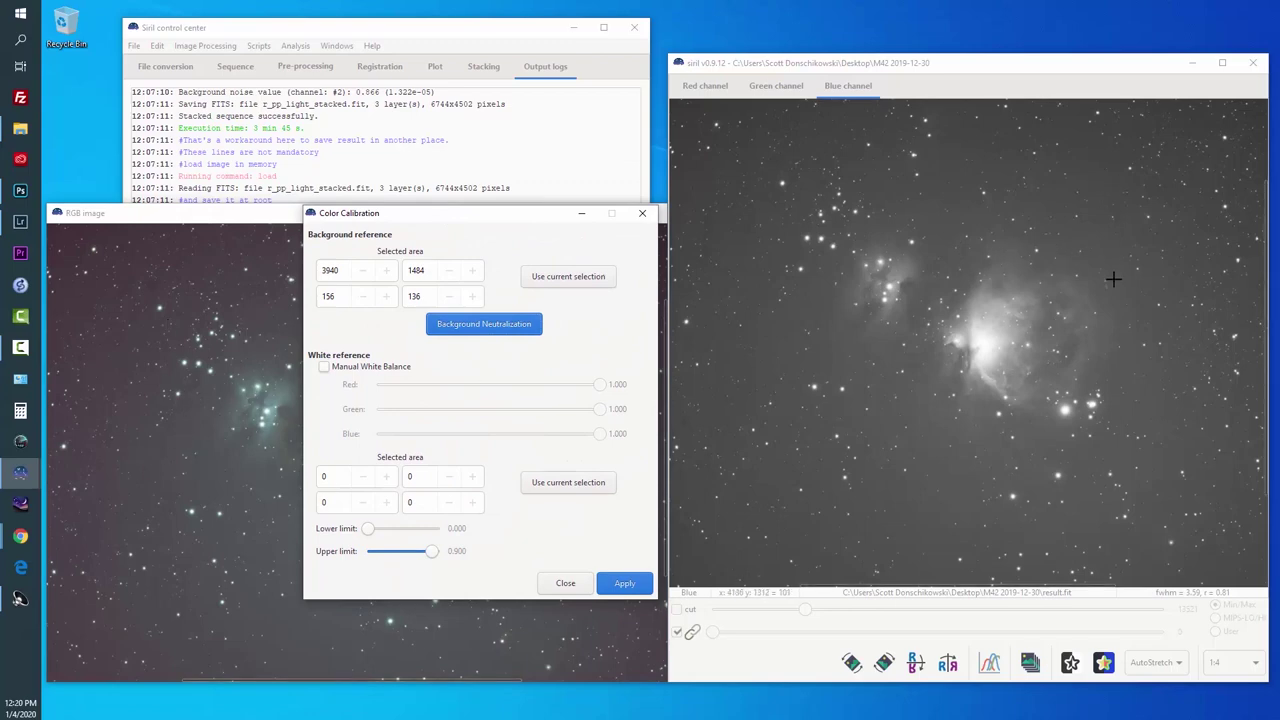
{"action": "left_click", "coordinate": [962, 333]}
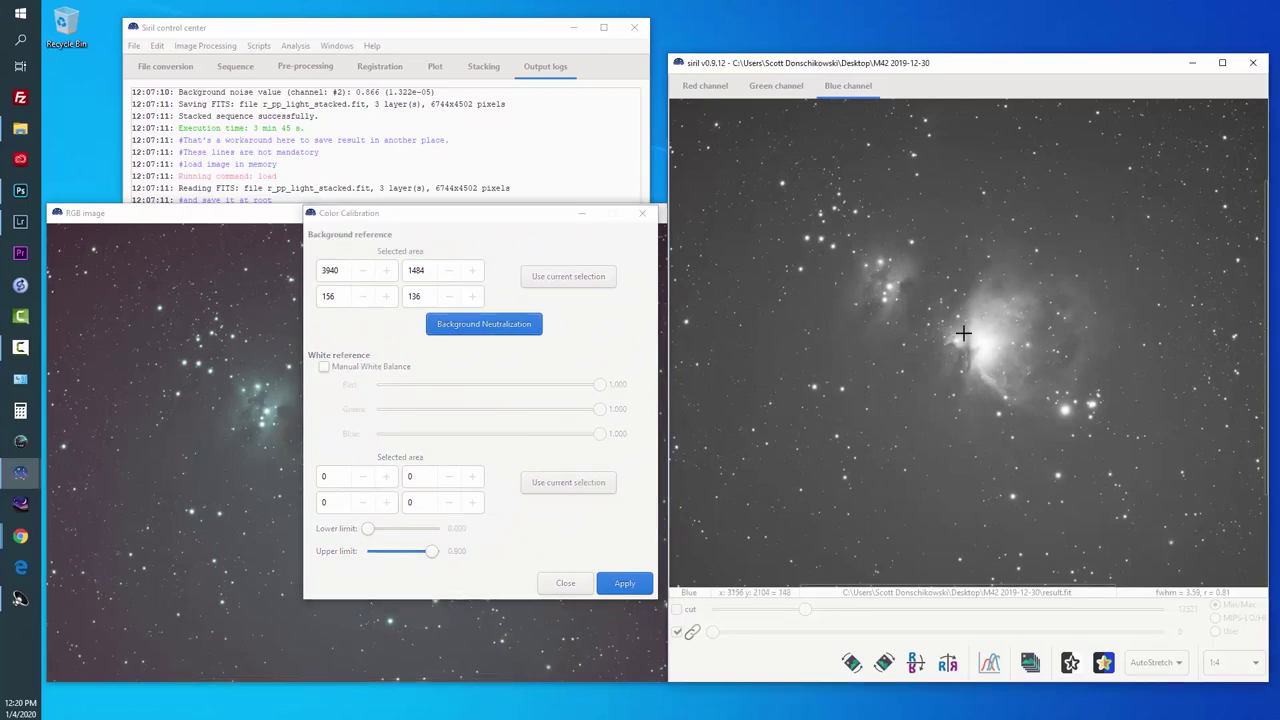
{"action": "left_click_drag", "start_coordinate": [962, 333], "coordinate": [1006, 372]}
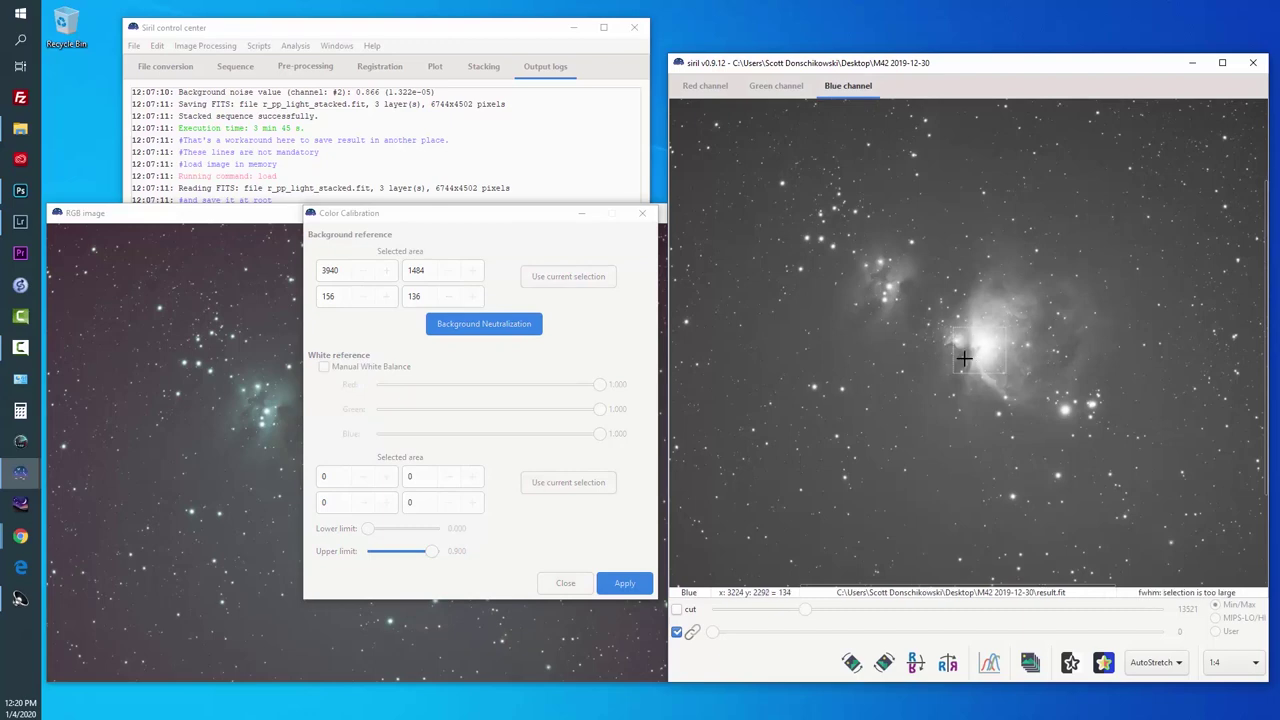
{"action": "left_click", "coordinate": [571, 485]}
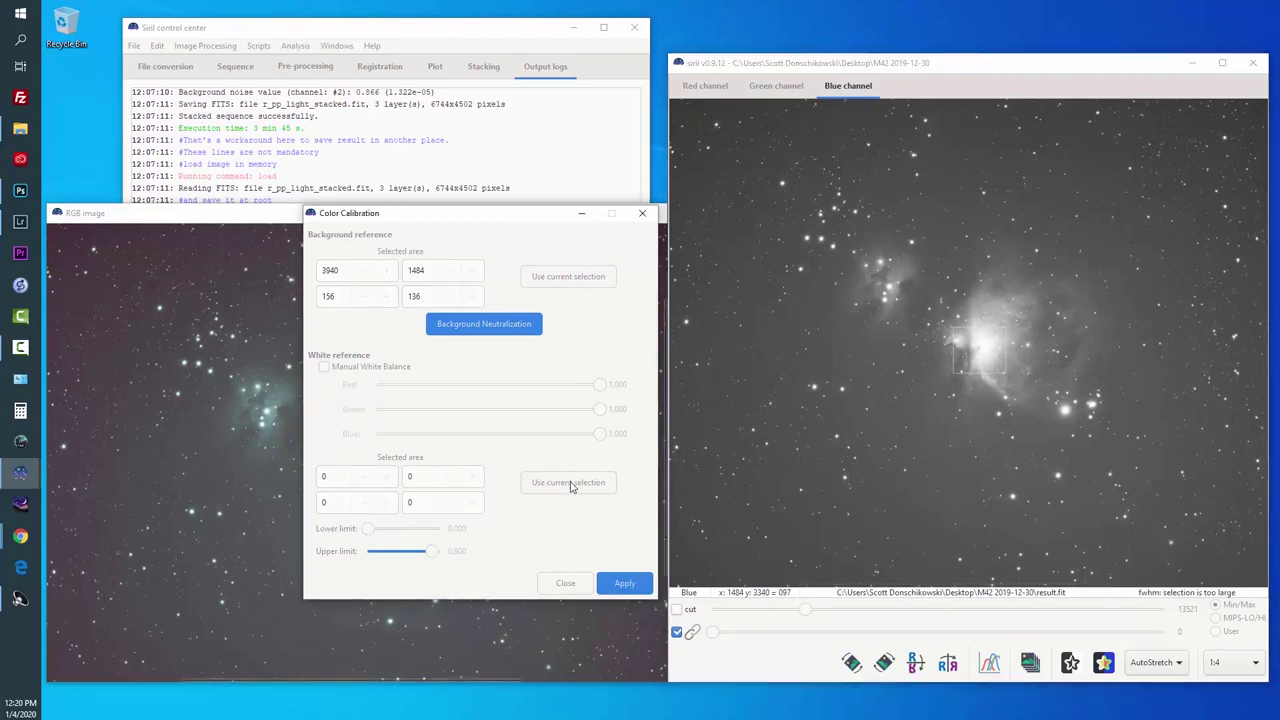
{"action": "left_click", "coordinate": [571, 485]}
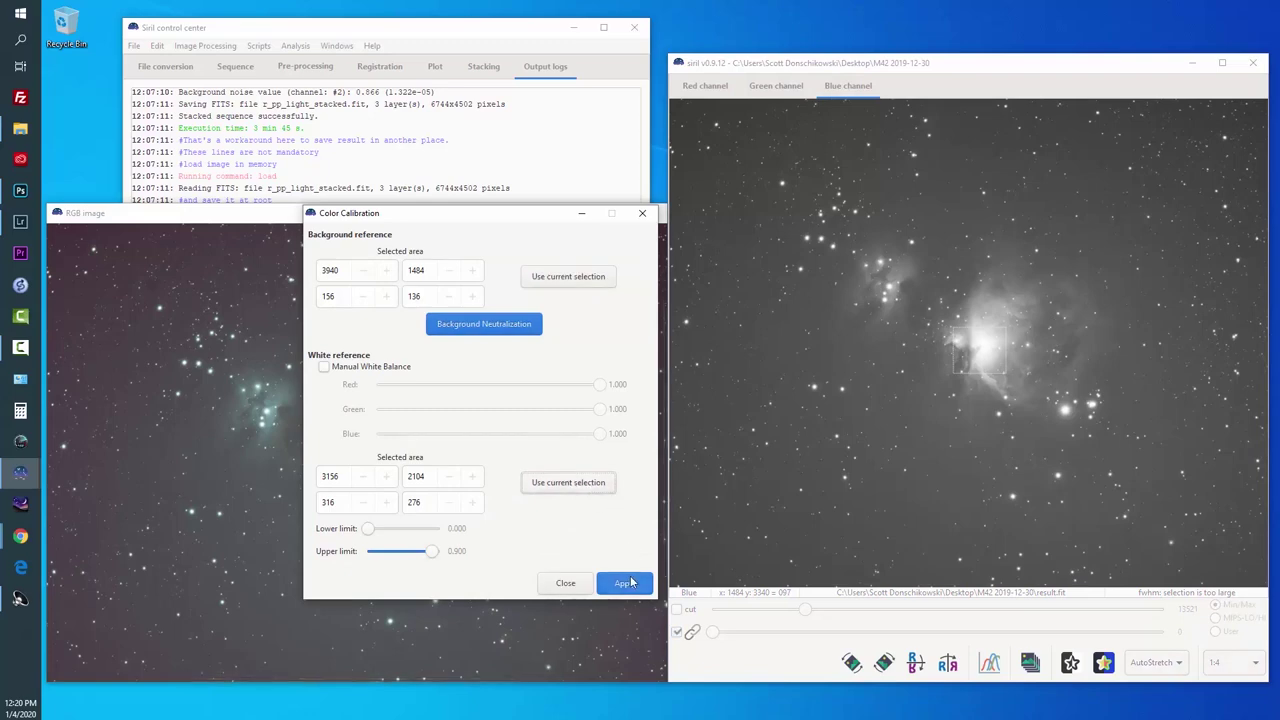
{"action": "left_click", "coordinate": [631, 583]}
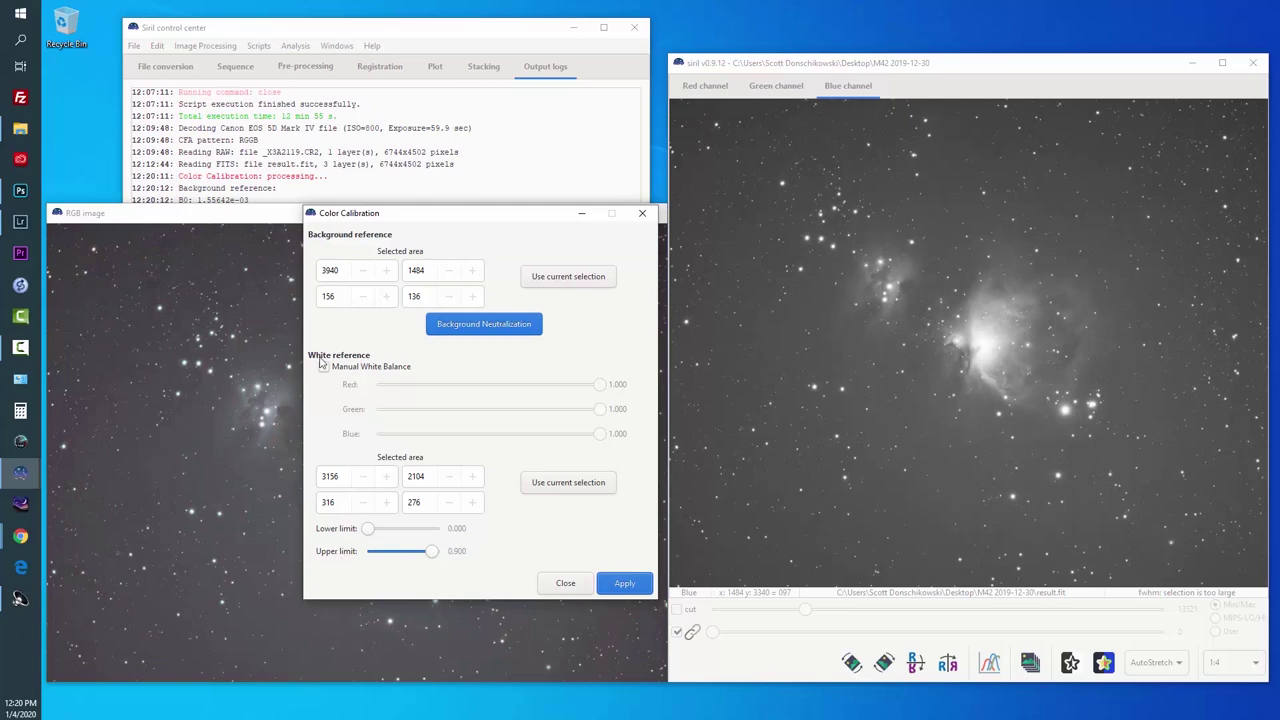
{"action": "left_click", "coordinate": [643, 215]}
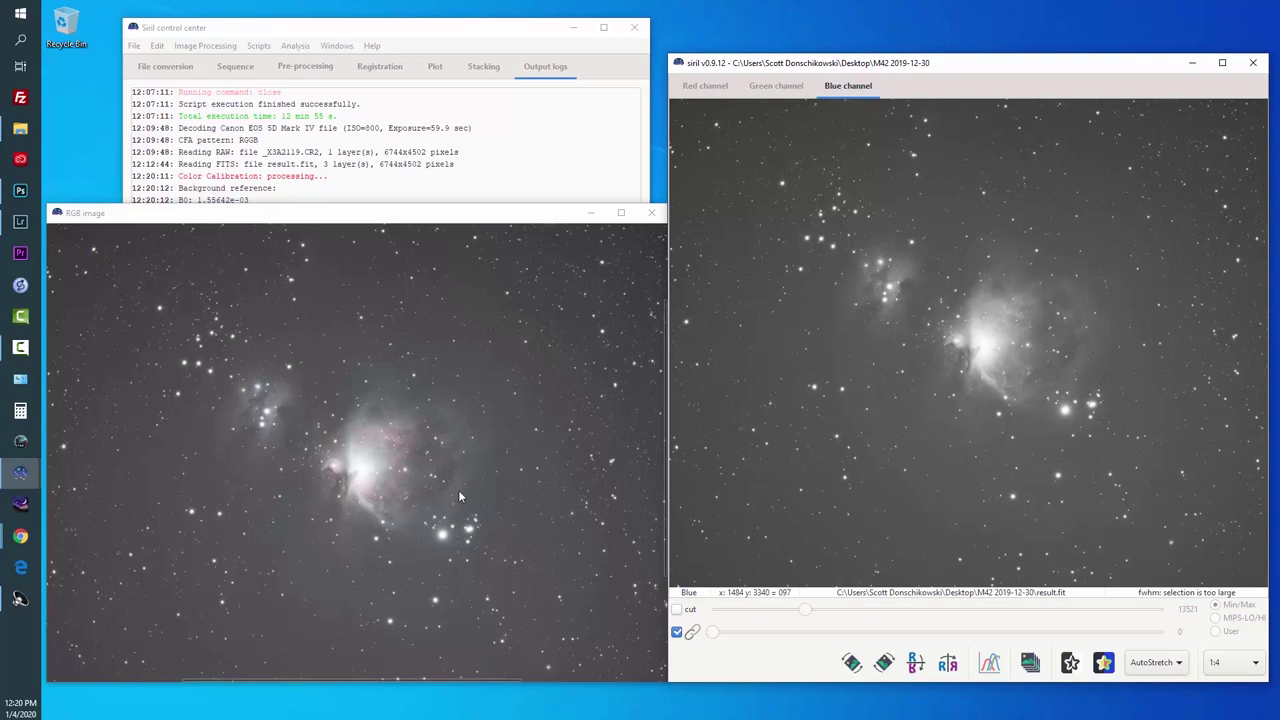
Remove green noise using the Average Neutral protection method with lightness preserved, and close the dialog.
{"action": "left_click", "coordinate": [228, 50]}
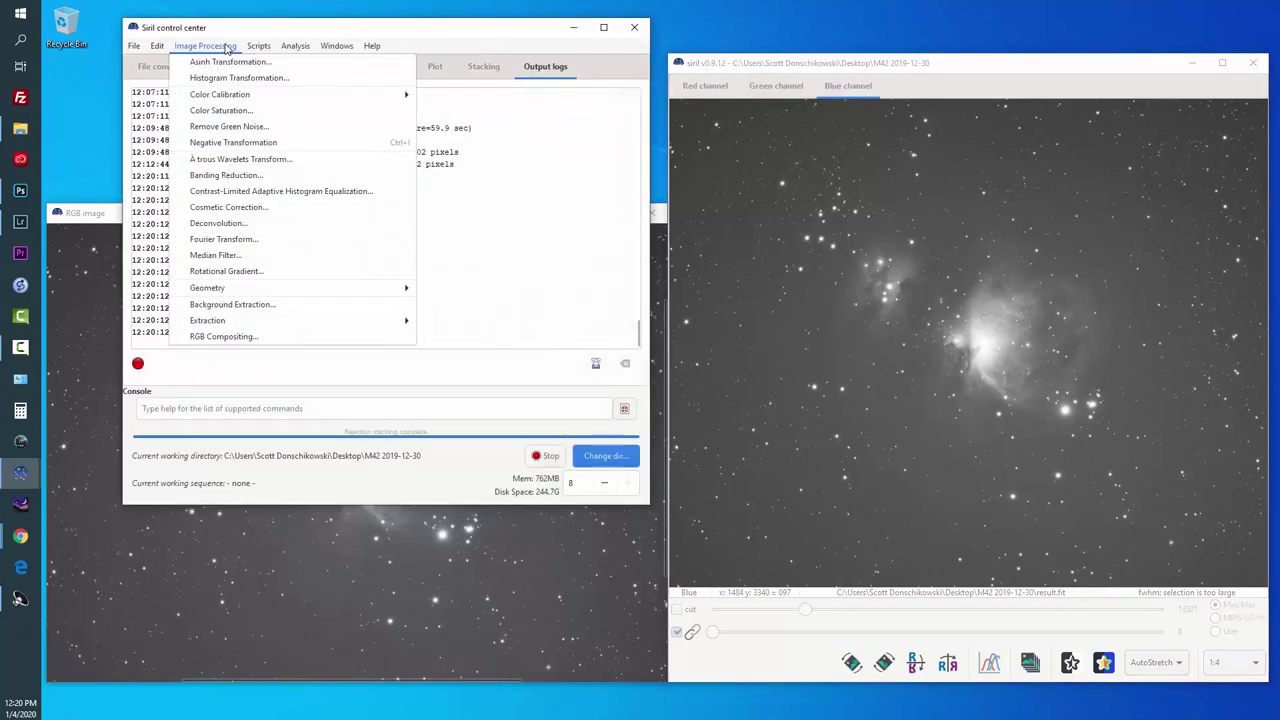
{"action": "left_click", "coordinate": [232, 127]}
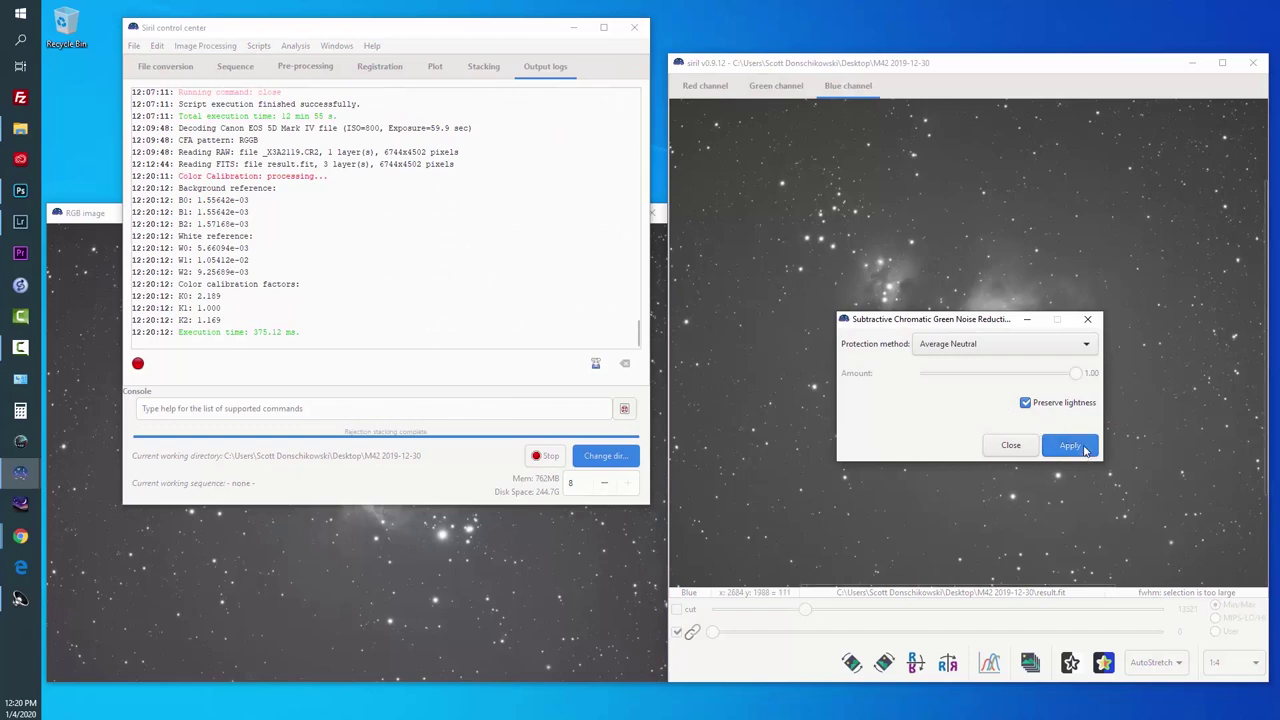
{"action": "left_click", "coordinate": [1085, 450]}
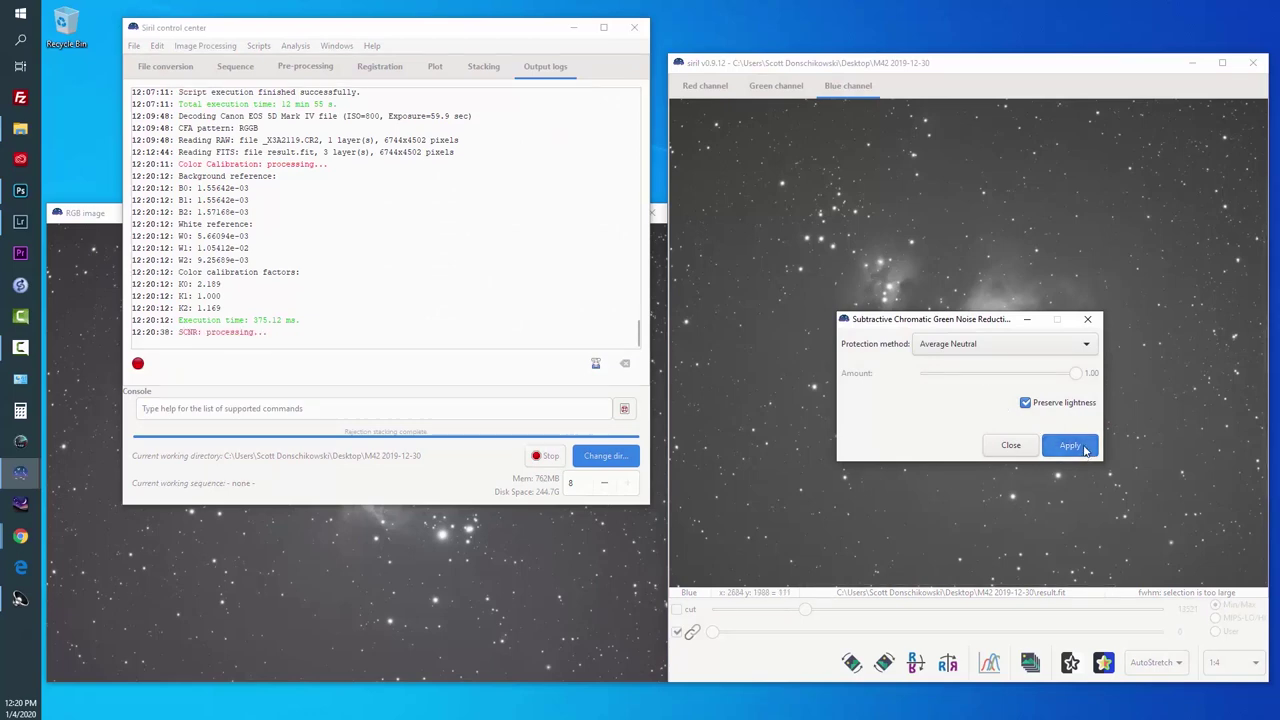
{"action": "left_click", "coordinate": [1088, 319]}
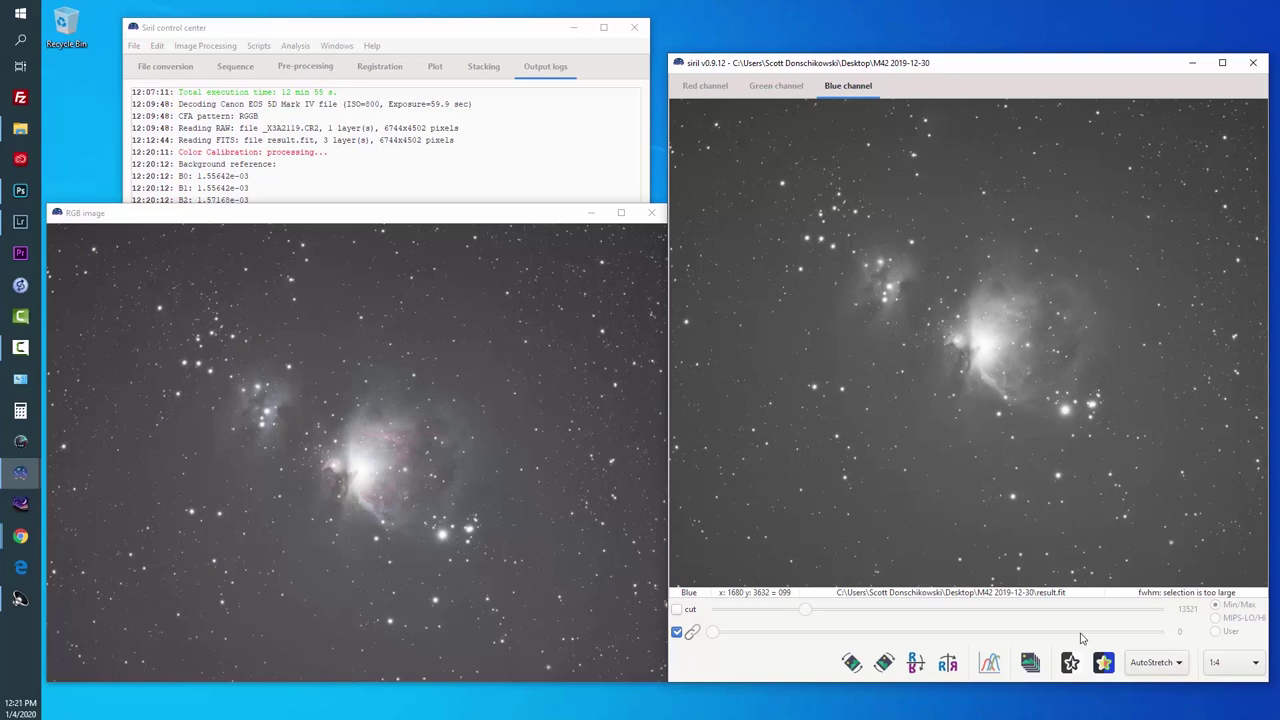
Set the display mode to Linear and apply a Histogram Transformation using the automatic stretch.
{"action": "left_click", "coordinate": [1176, 668]}
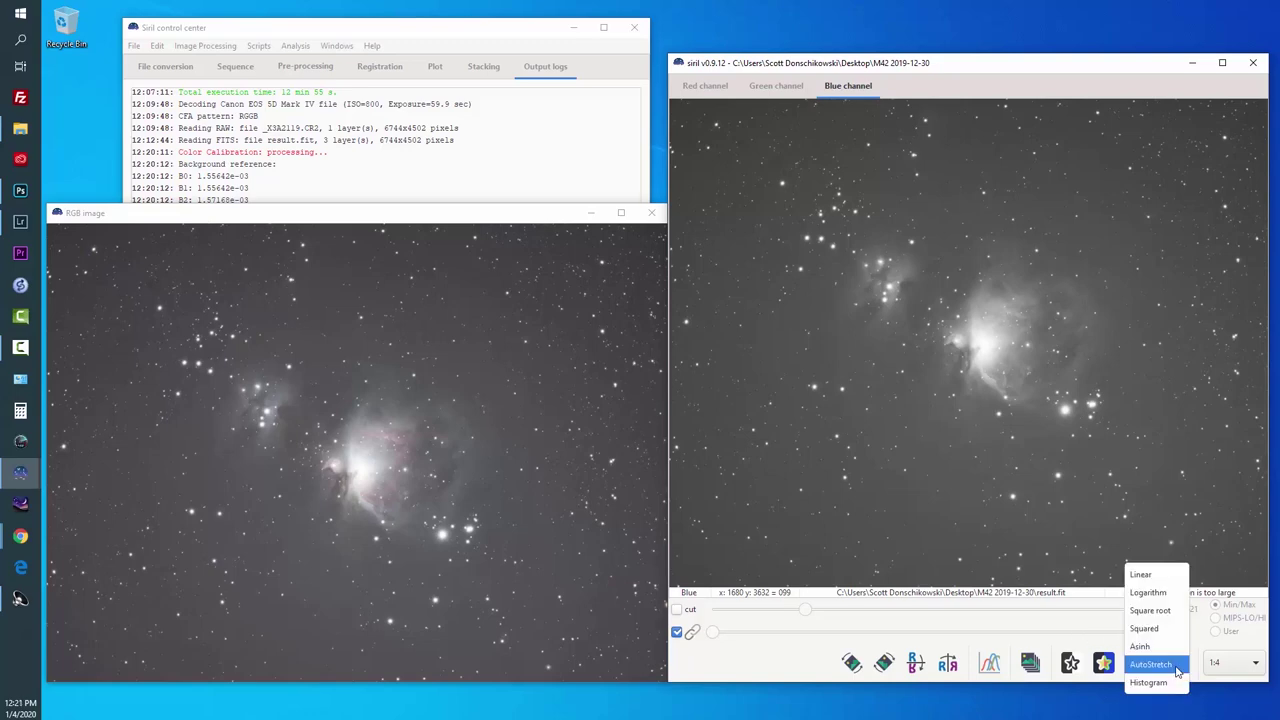
{"action": "left_click", "coordinate": [1160, 574]}
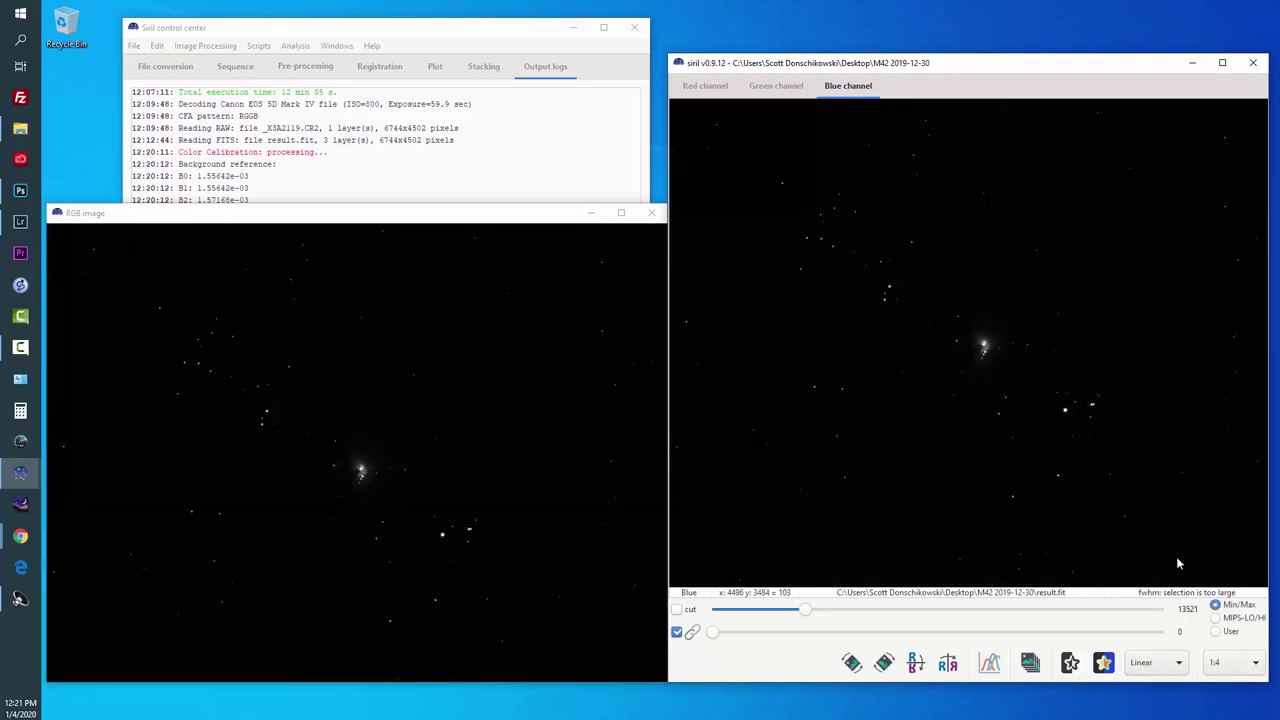
{"action": "left_click", "coordinate": [205, 46]}
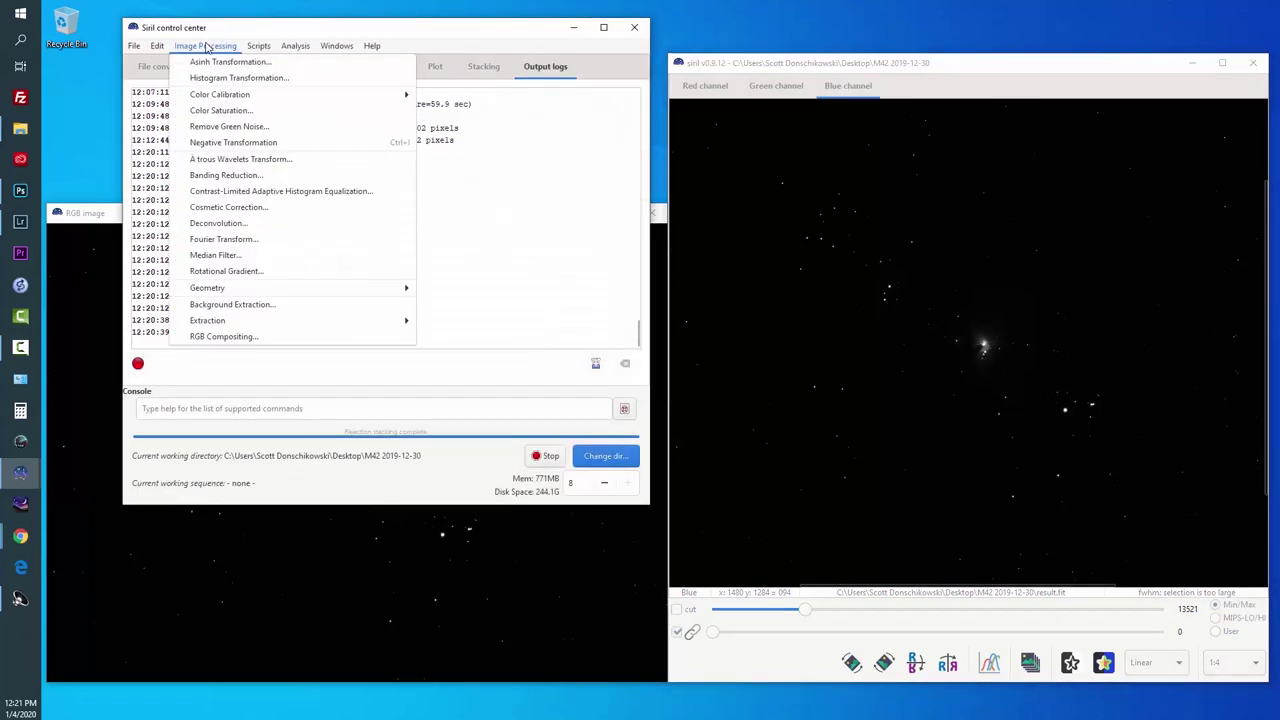
{"action": "left_click", "coordinate": [240, 78]}
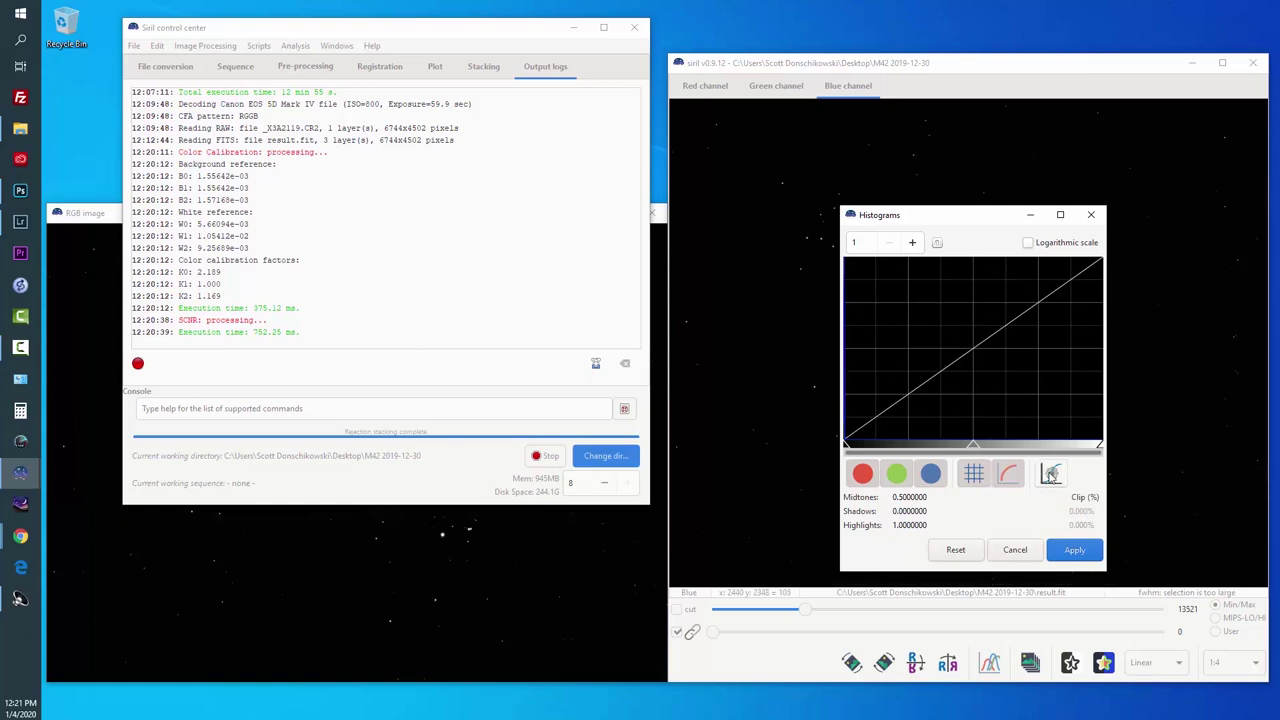
{"action": "left_click", "coordinate": [1050, 474]}
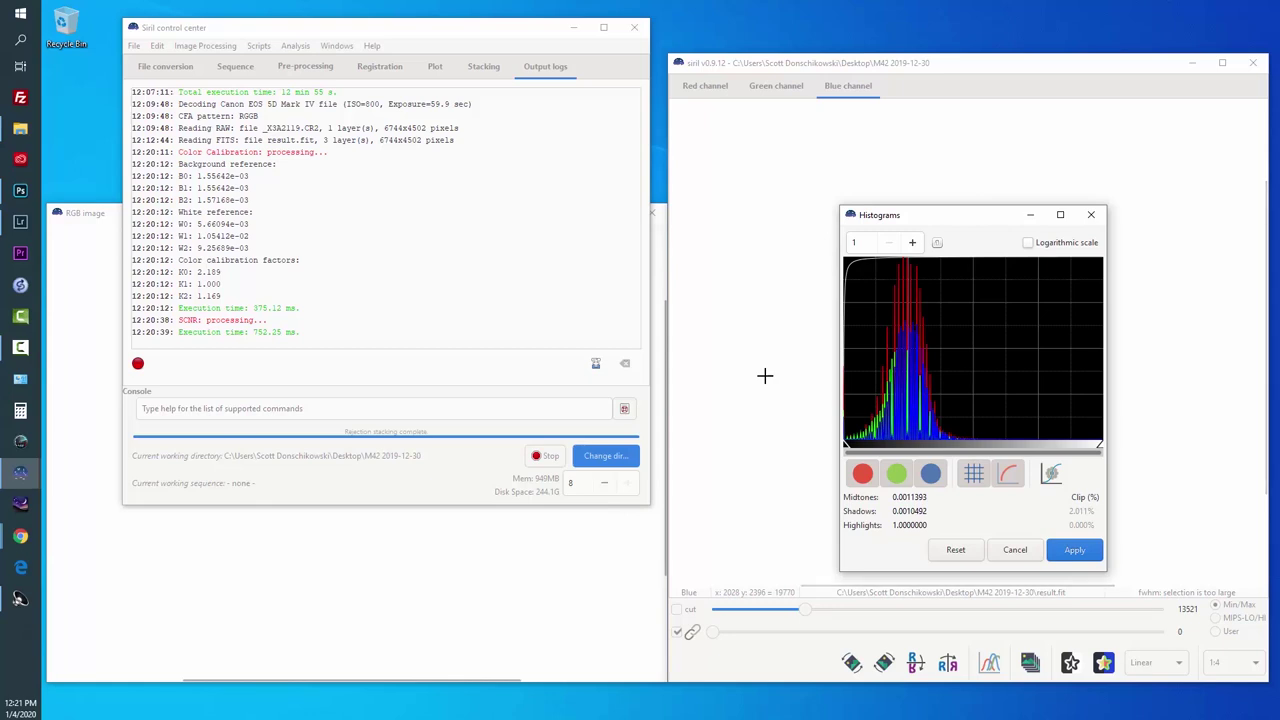
{"action": "left_click", "coordinate": [1072, 551]}
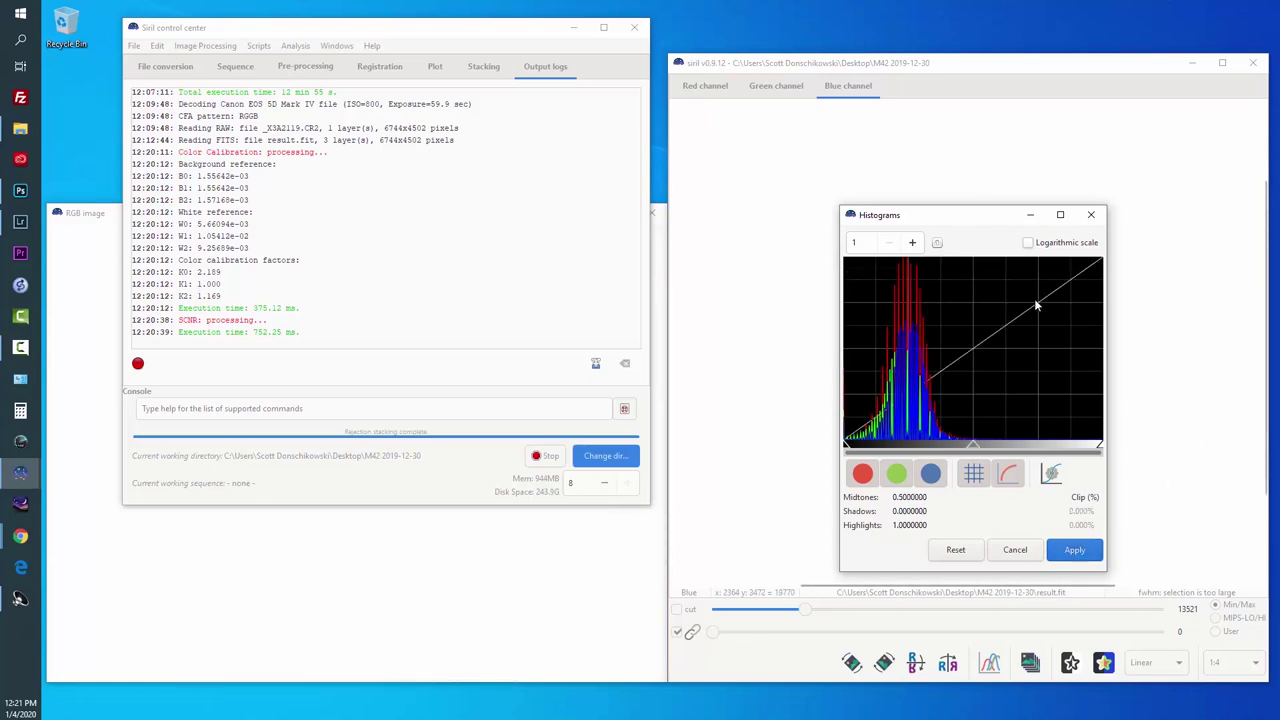
Close the Histograms dialog, raise the display's upper cutoff to 65535, and bring the RGB image into view.
{"action": "left_click", "coordinate": [1089, 222]}
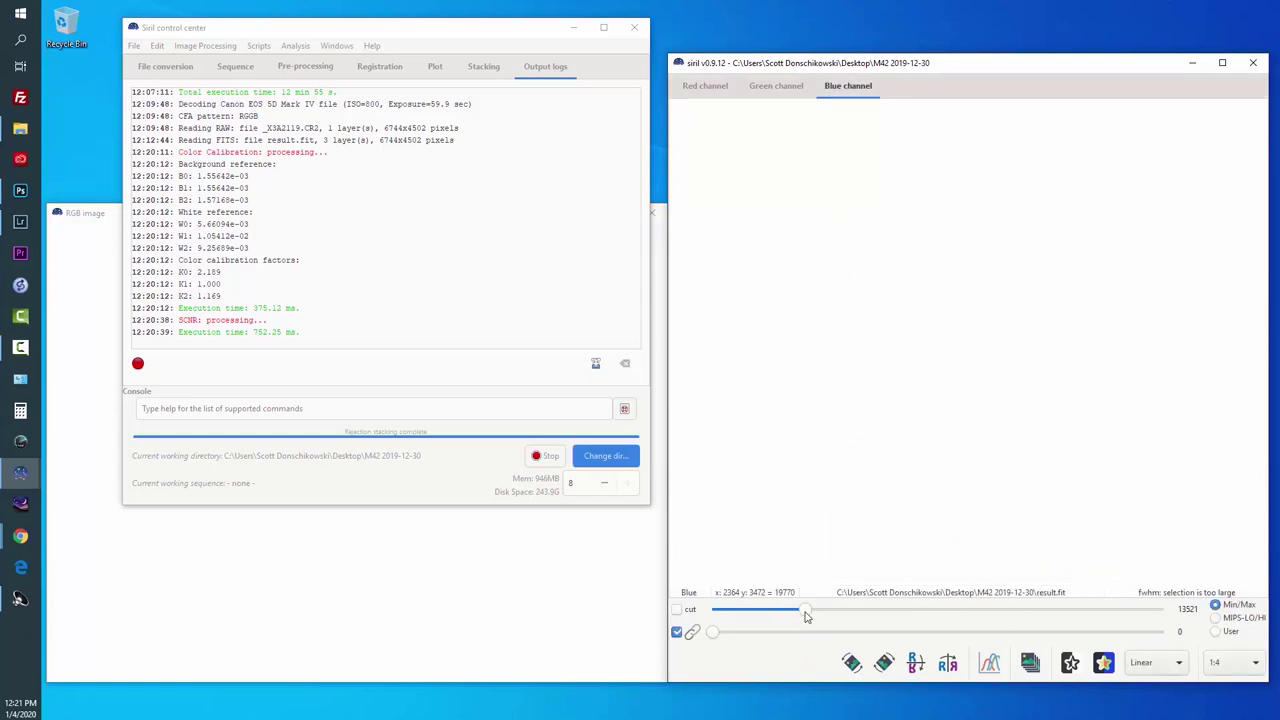
{"action": "left_click_drag", "start_coordinate": [806, 616], "coordinate": [1243, 603]}
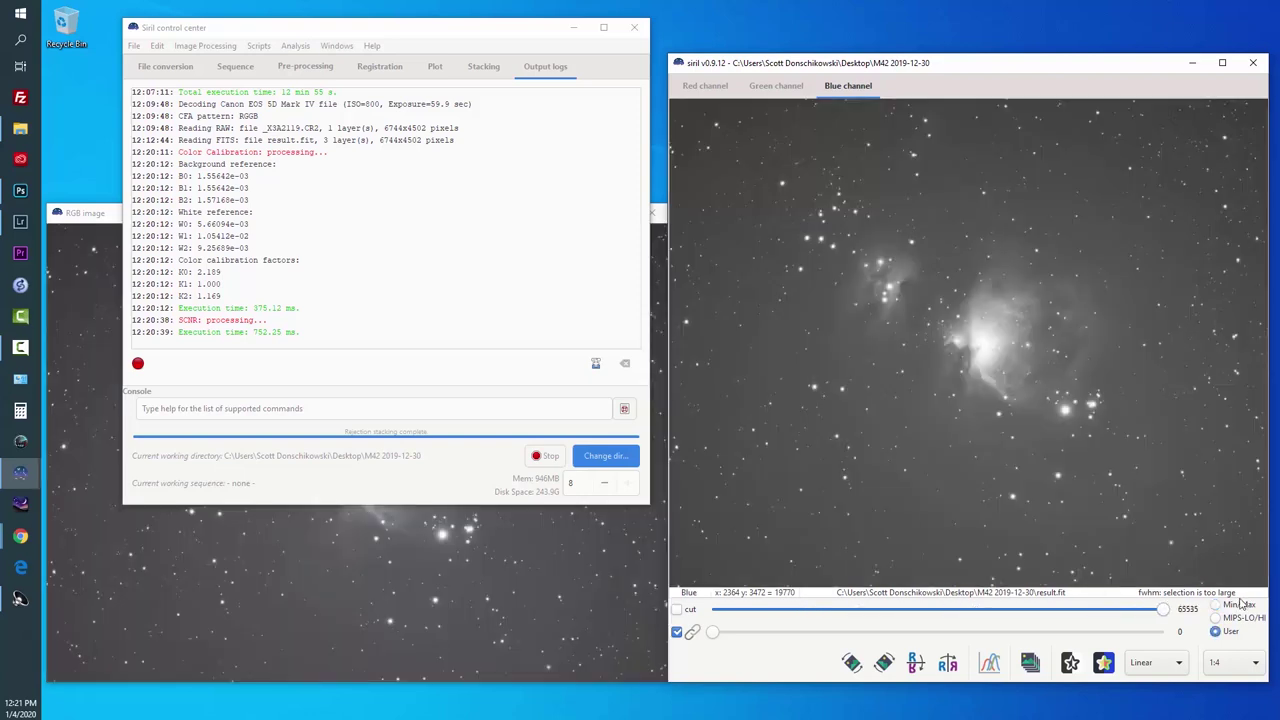
{"action": "left_click", "coordinate": [590, 566]}
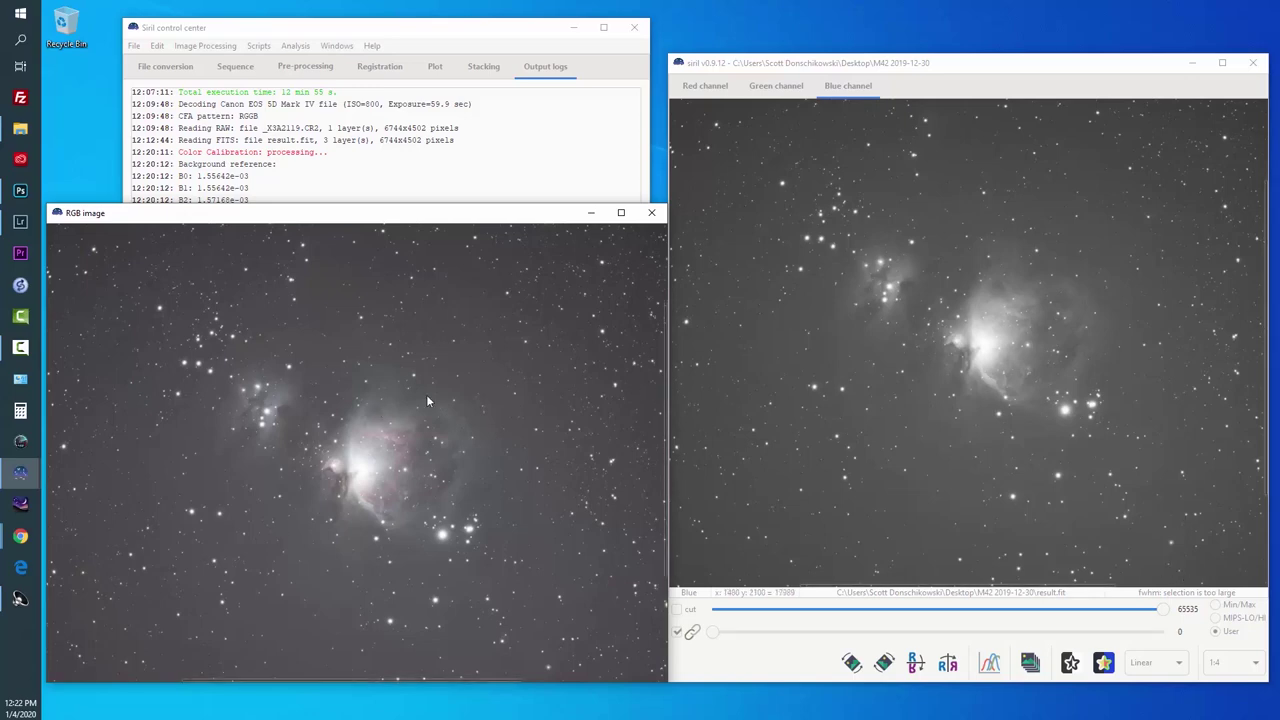
{"action": "left_click", "coordinate": [216, 47]}
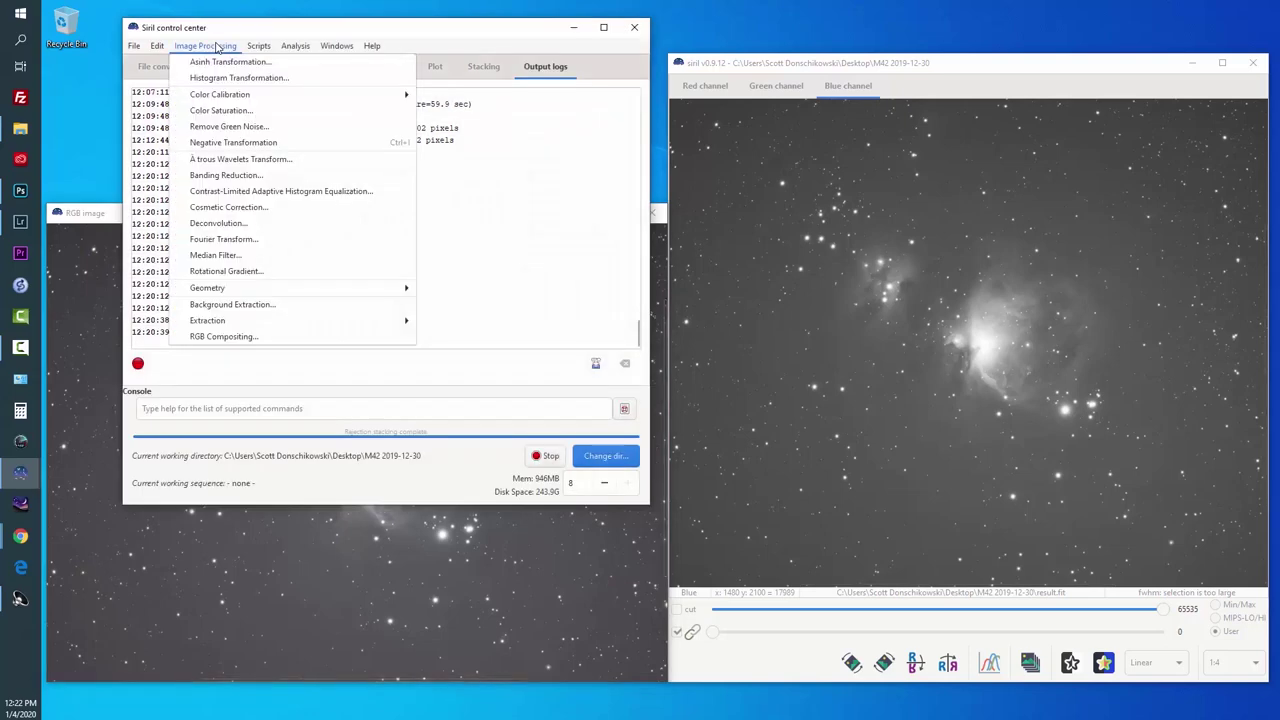
{"action": "left_click", "coordinate": [222, 62]}
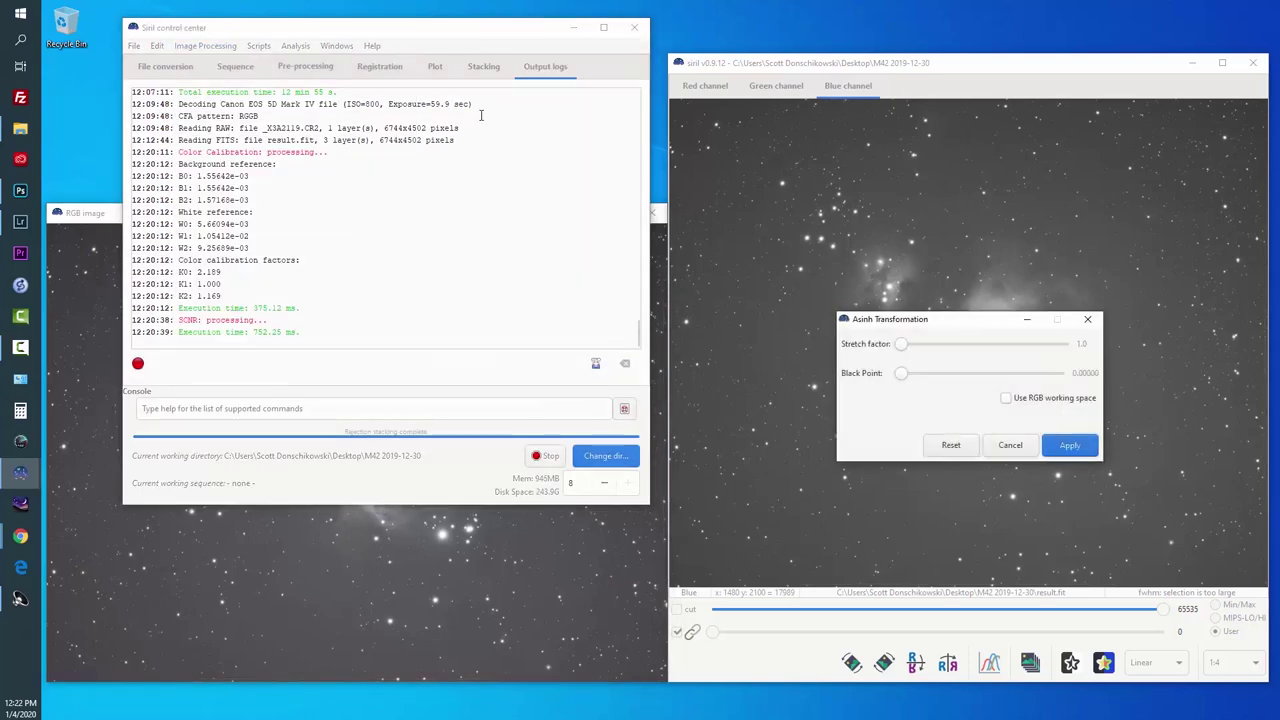
{"action": "left_click", "coordinate": [658, 277]}
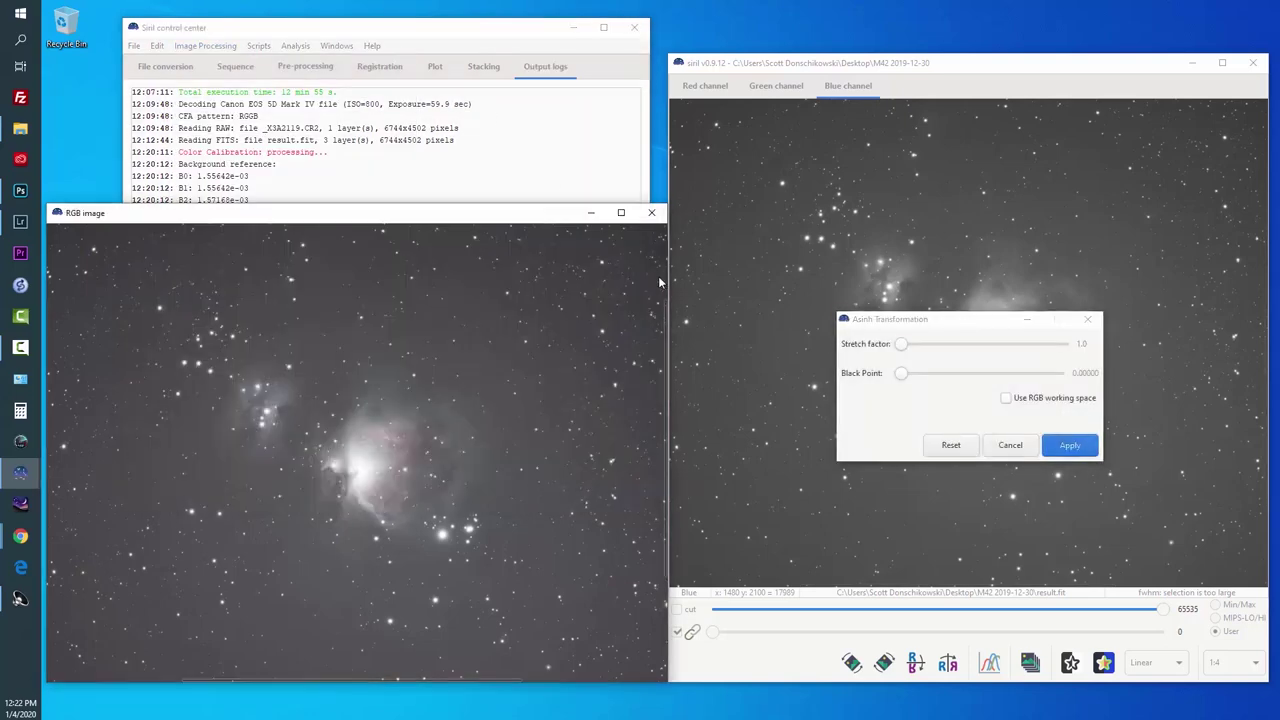
{"action": "left_click", "coordinate": [898, 322]}
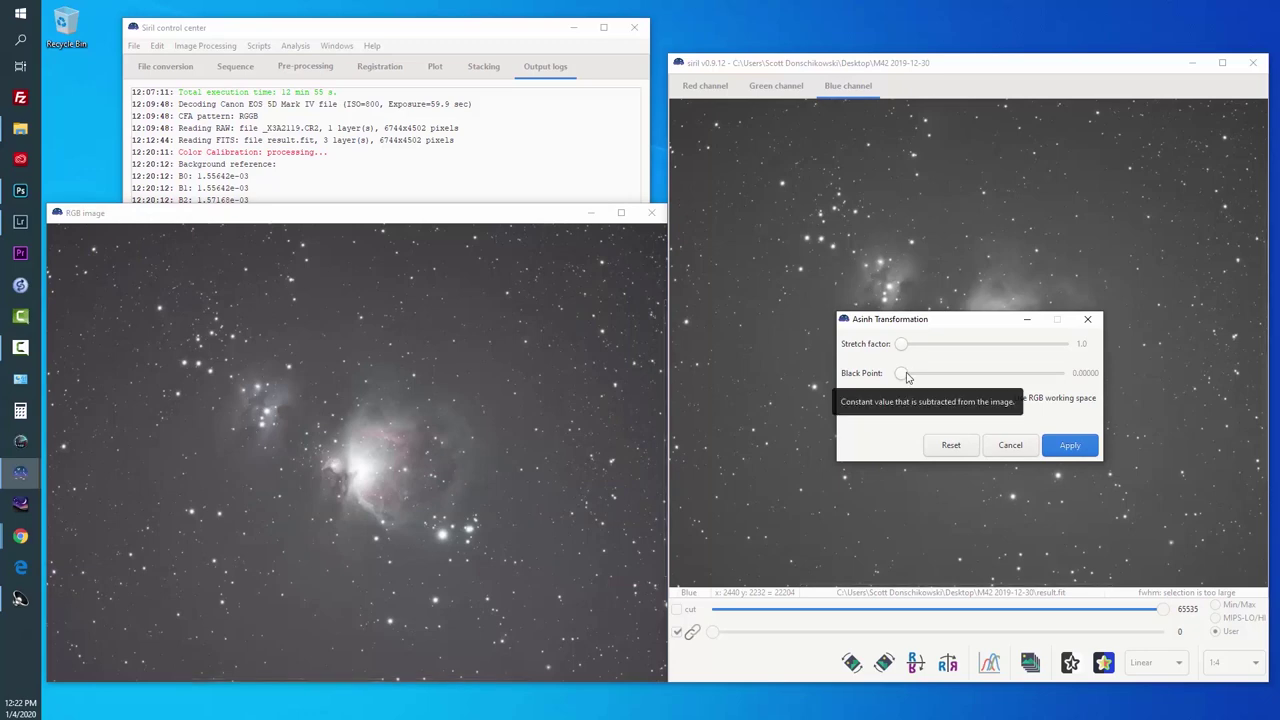
{"action": "left_click_drag", "start_coordinate": [905, 380], "coordinate": [1106, 370]}
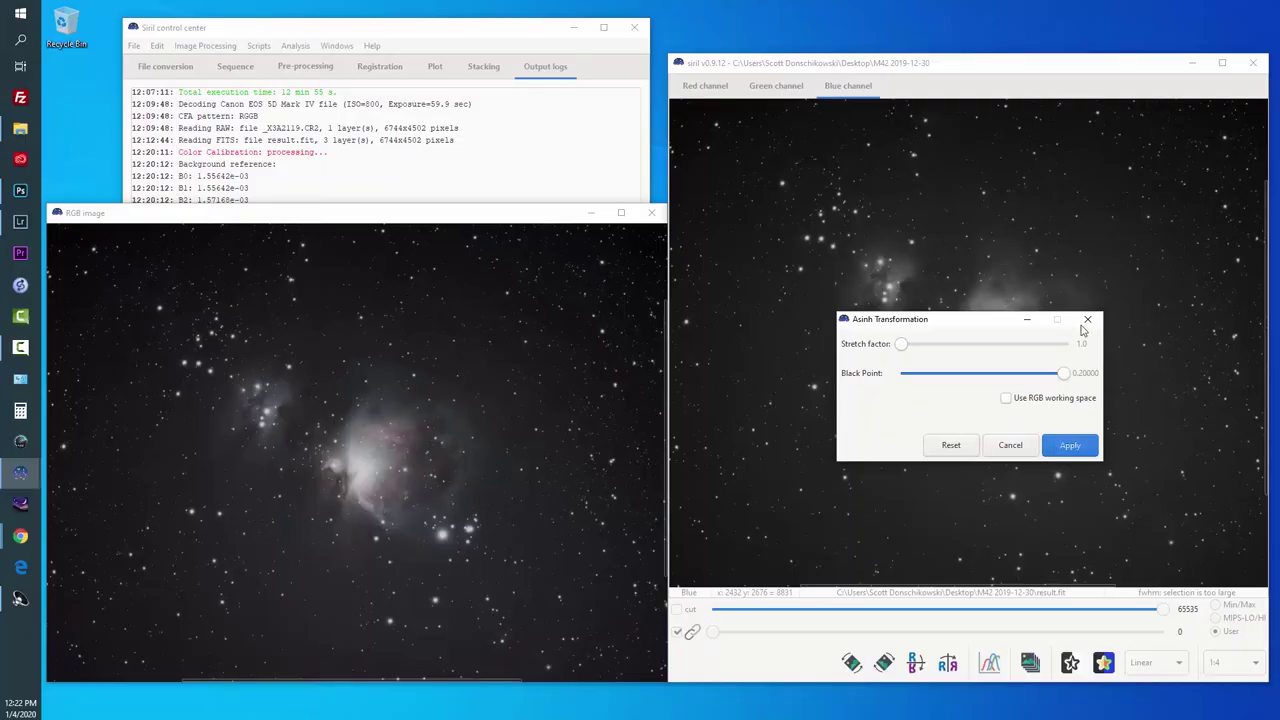
{"action": "left_click", "coordinate": [1088, 325]}
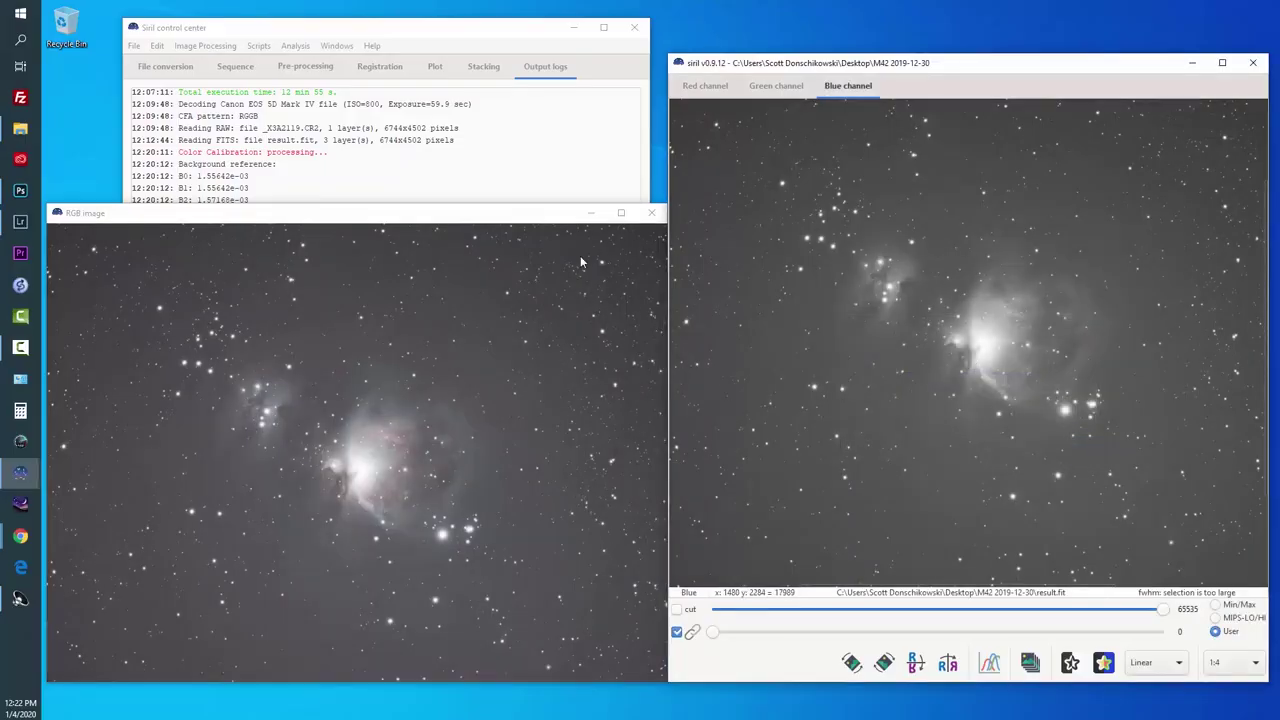
Apply an Asinh Transformation with a black point of 0.20000 and bring the RGB image into view.
{"action": "left_click", "coordinate": [194, 46]}
{"action": "left_click", "coordinate": [194, 47]}
{"action": "left_click", "coordinate": [188, 47]}
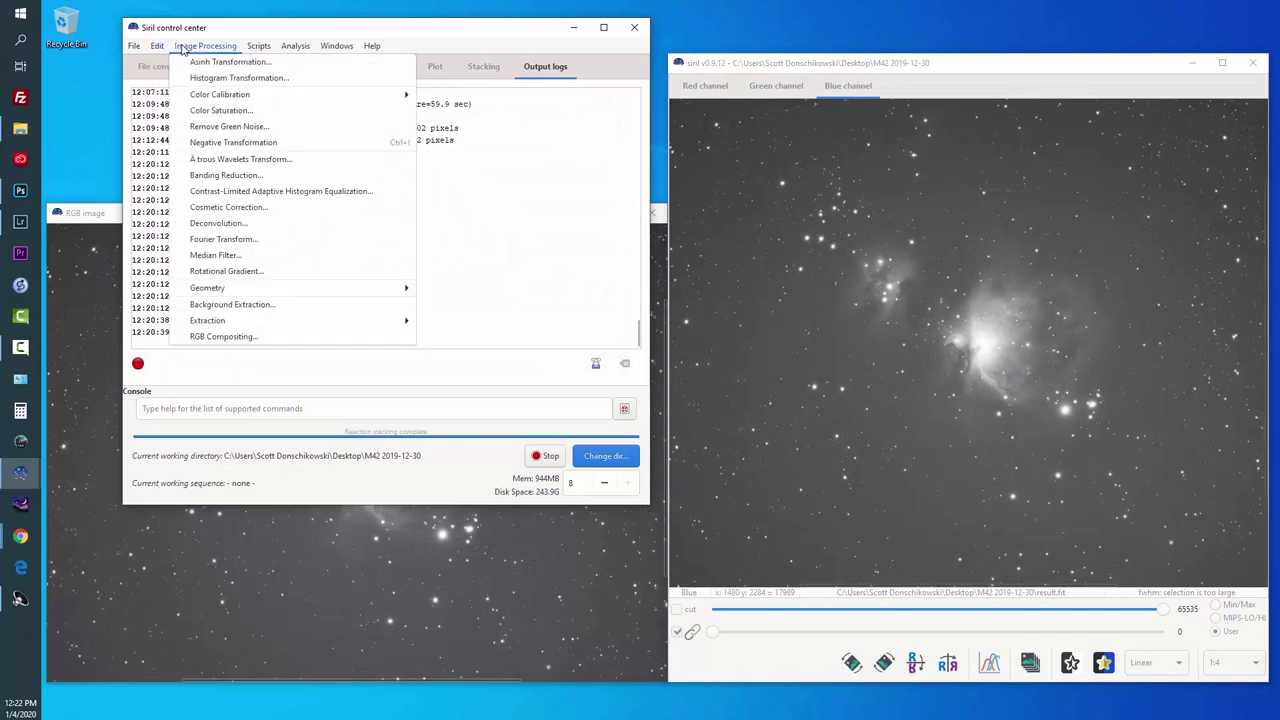
{"action": "left_click", "coordinate": [211, 63]}
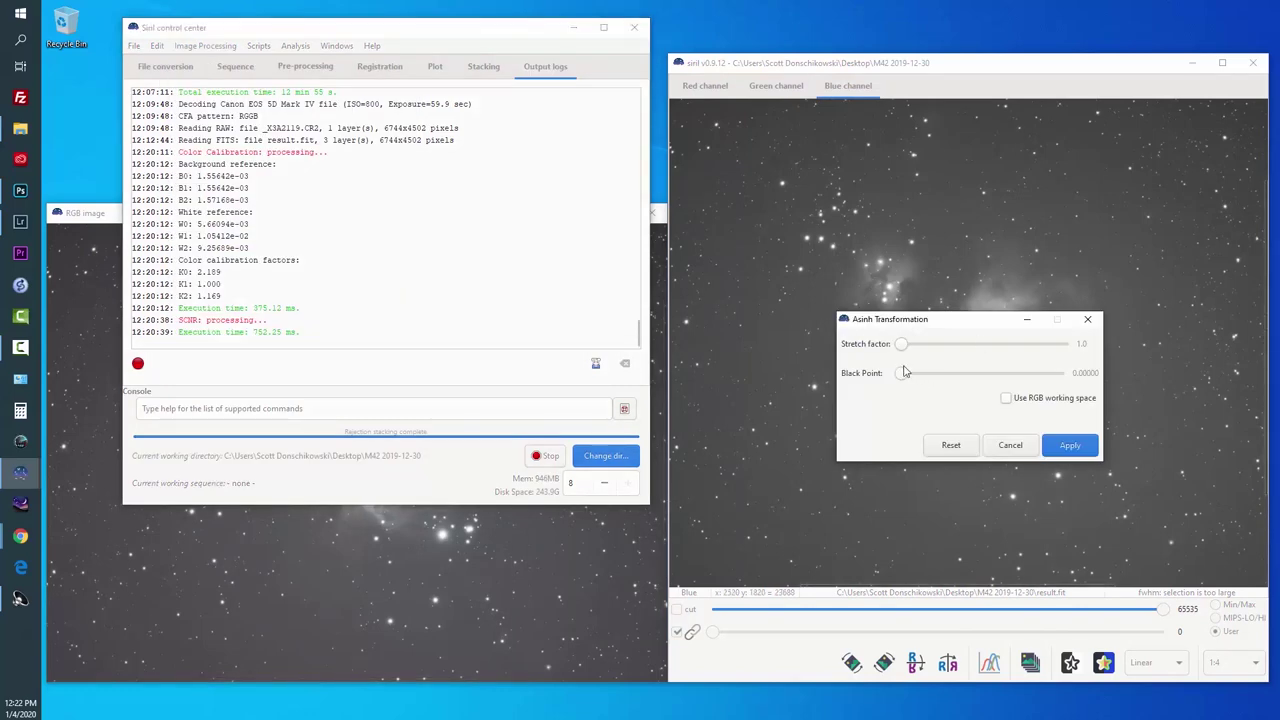
{"action": "left_click_drag", "start_coordinate": [903, 373], "coordinate": [1150, 385]}
{"action": "left_click", "coordinate": [1067, 447]}
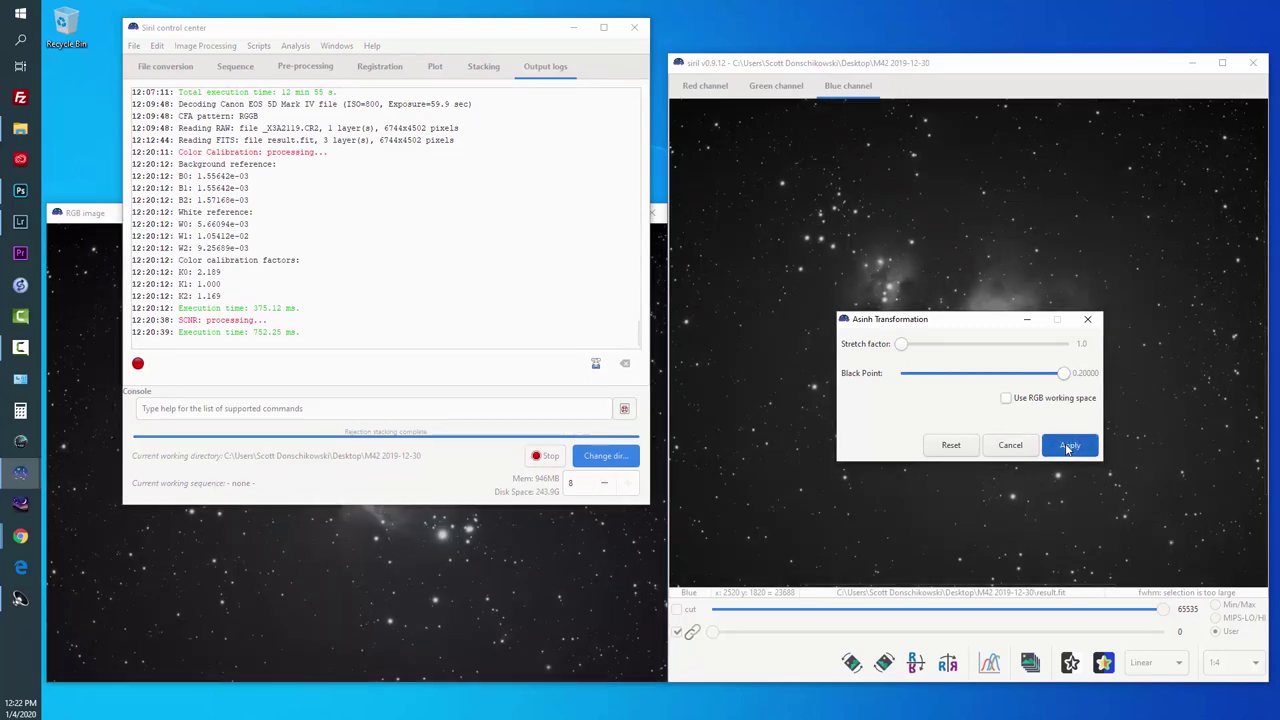
{"action": "left_click", "coordinate": [643, 552]}
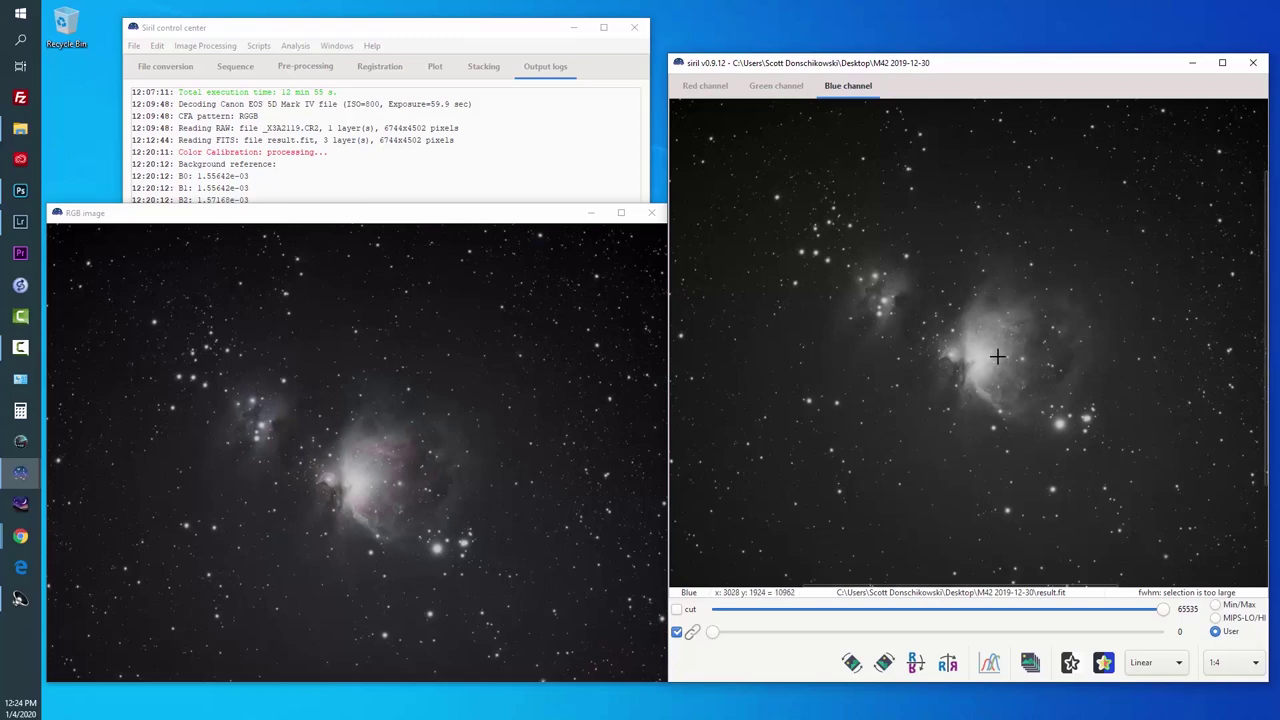
Fit the whole image in view and crop it to a rectangle around the nebula, excluding the dark borders.
{"action": "left_click", "coordinate": [1252, 668]}
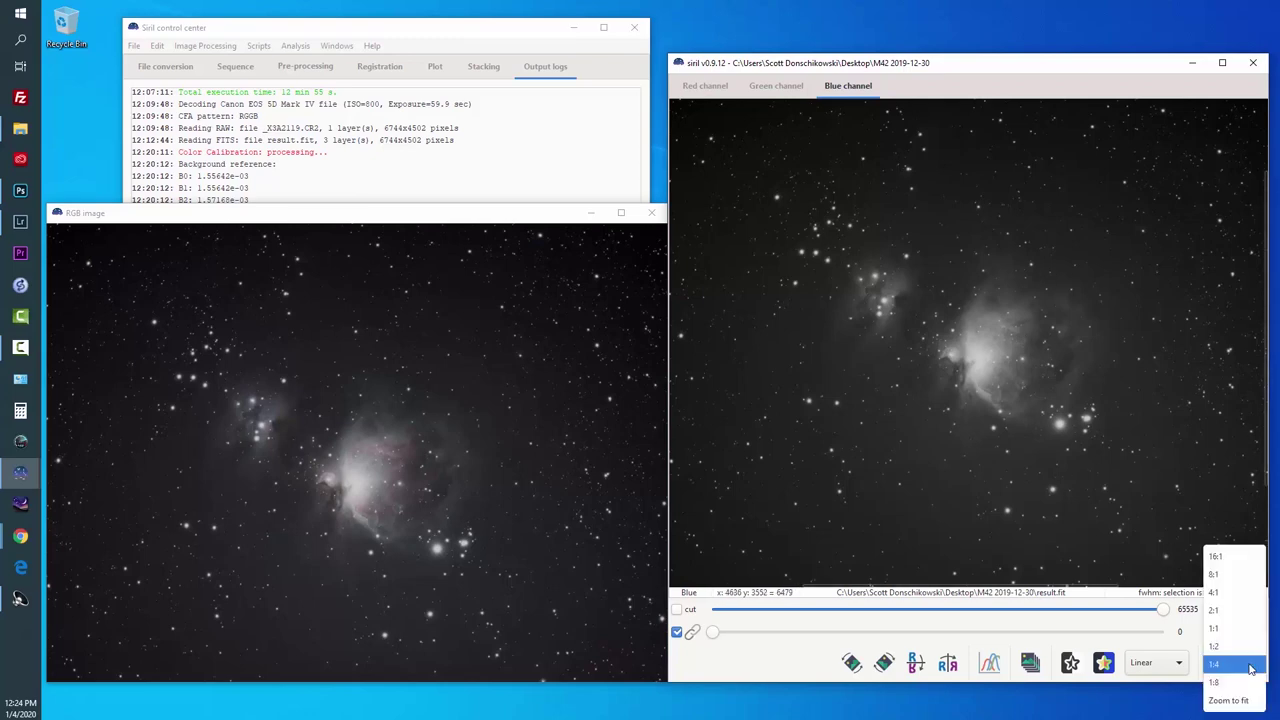
{"action": "left_click", "coordinate": [1250, 700]}
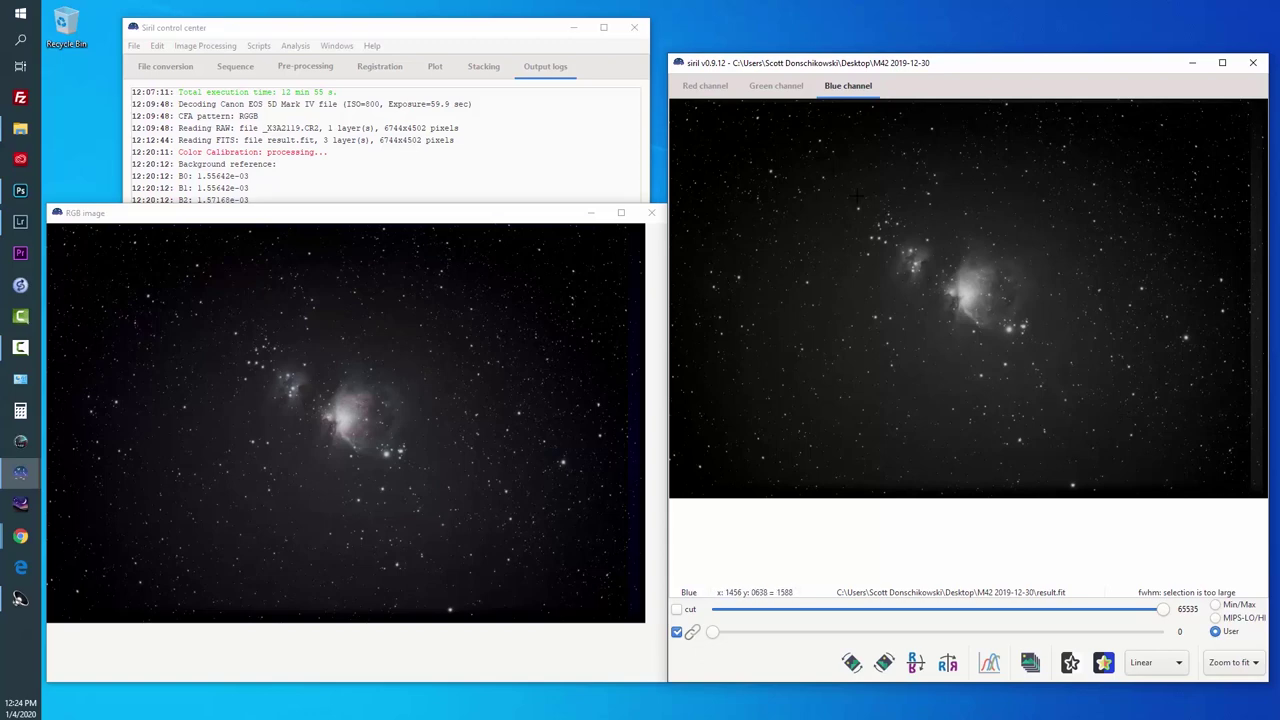
{"action": "left_click_drag", "start_coordinate": [798, 154], "coordinate": [1038, 320]}
{"action": "left_click_drag", "start_coordinate": [1115, 379], "coordinate": [1174, 428]}
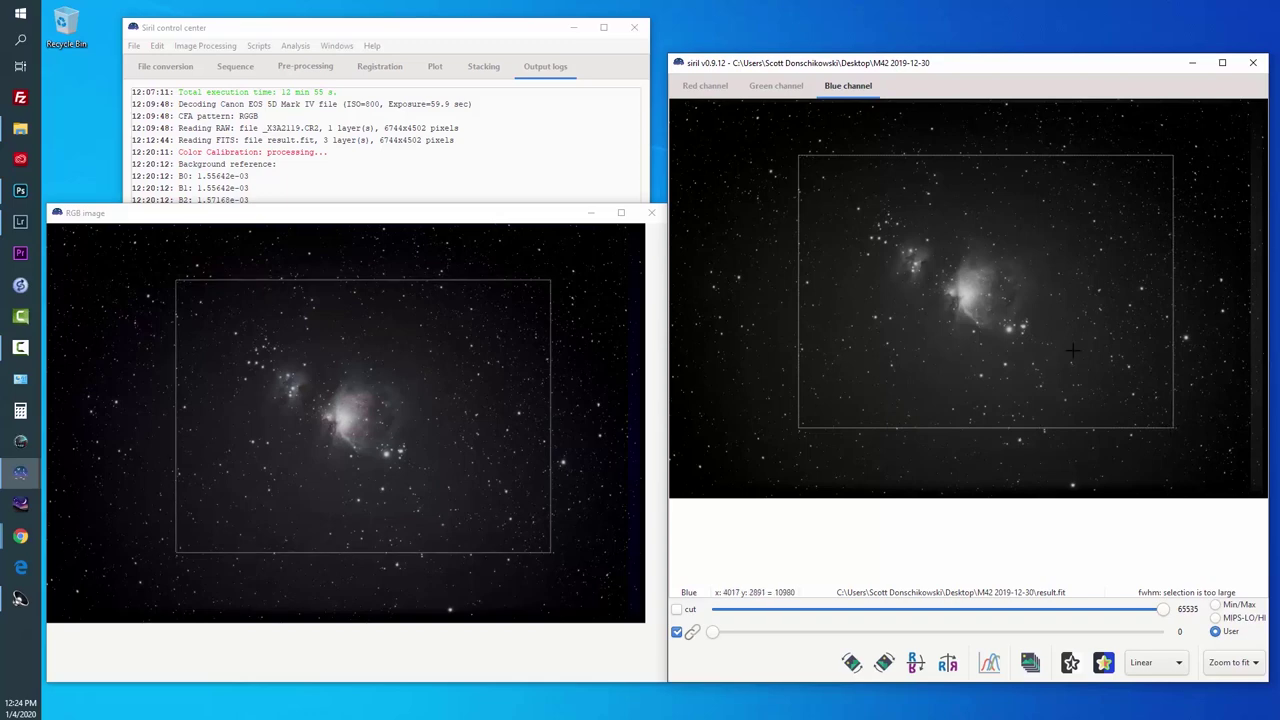
{"action": "right_click", "coordinate": [1000, 290]}
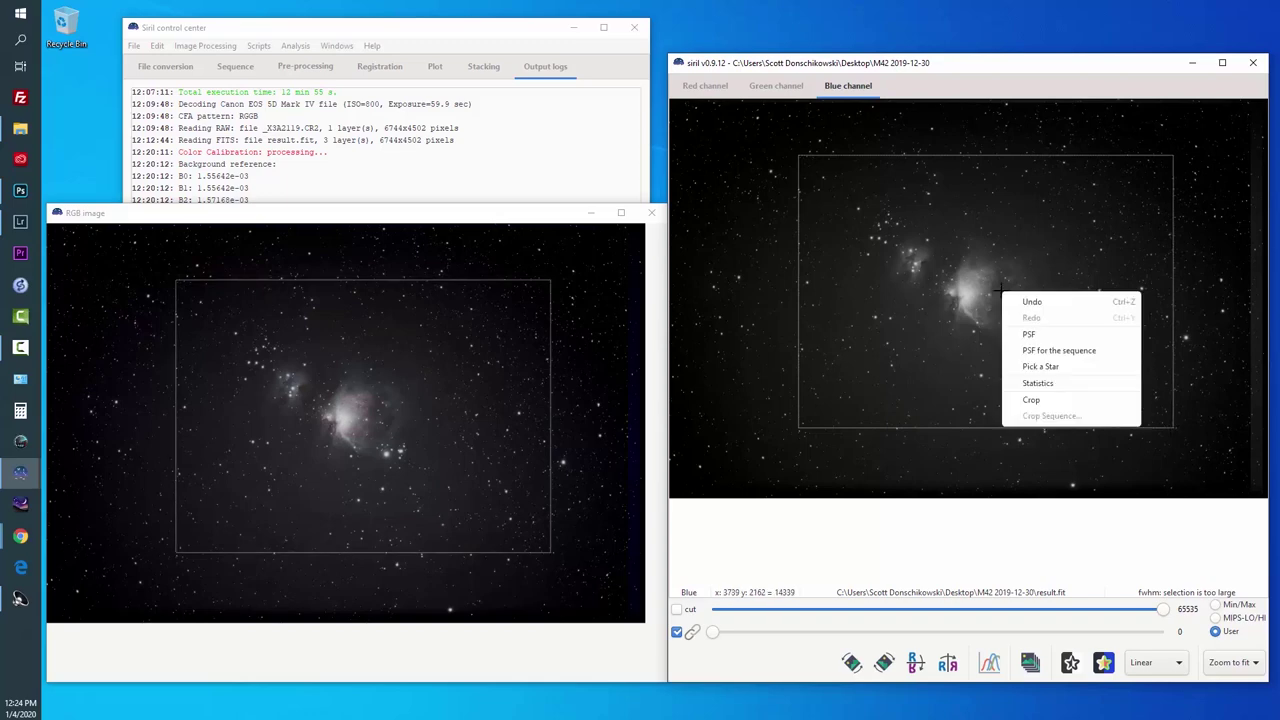
{"action": "left_click", "coordinate": [1033, 402]}
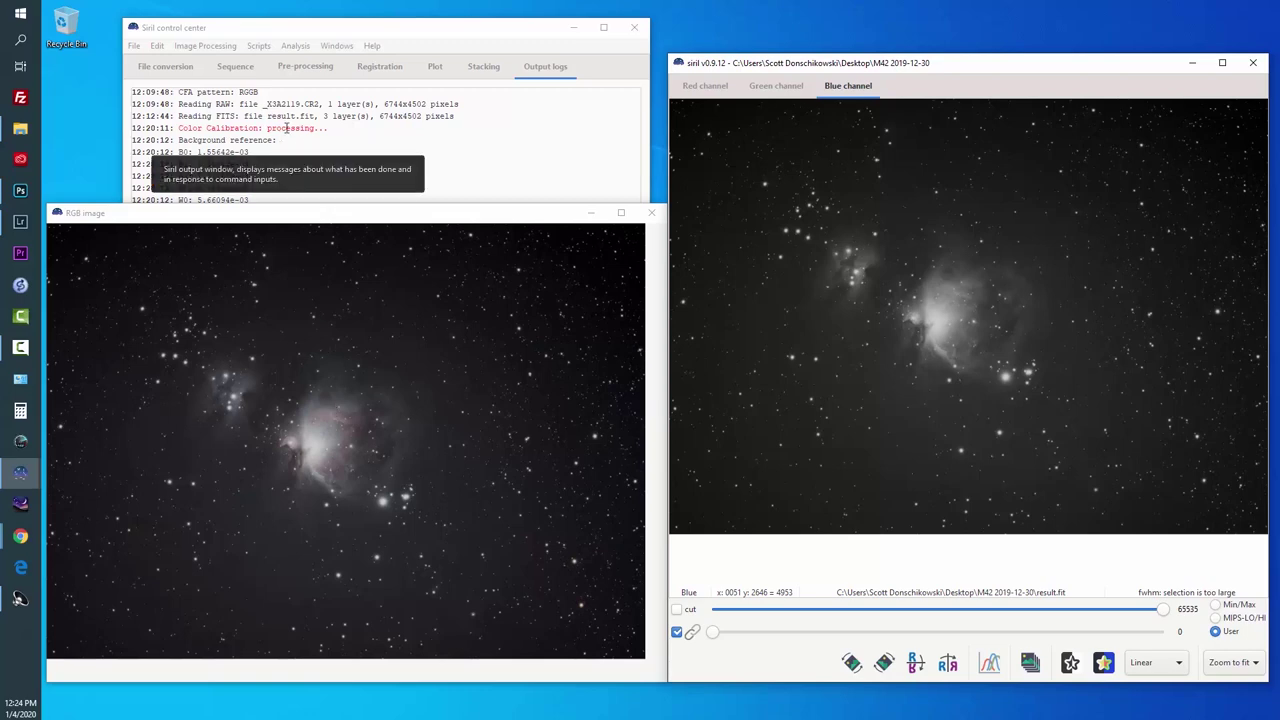
Generate Background Extraction samples over the cropped image with 15 samples per line and degree order 4.
{"action": "left_click", "coordinate": [224, 47]}
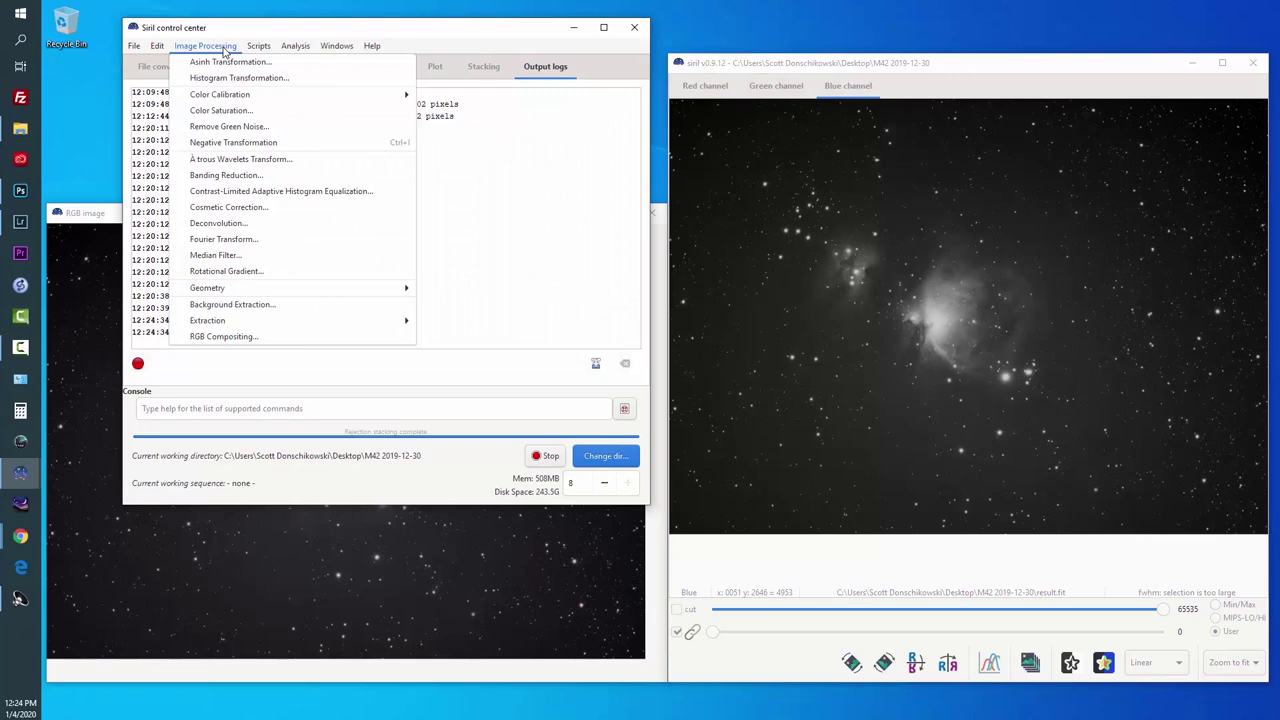
{"action": "left_click", "coordinate": [273, 305]}
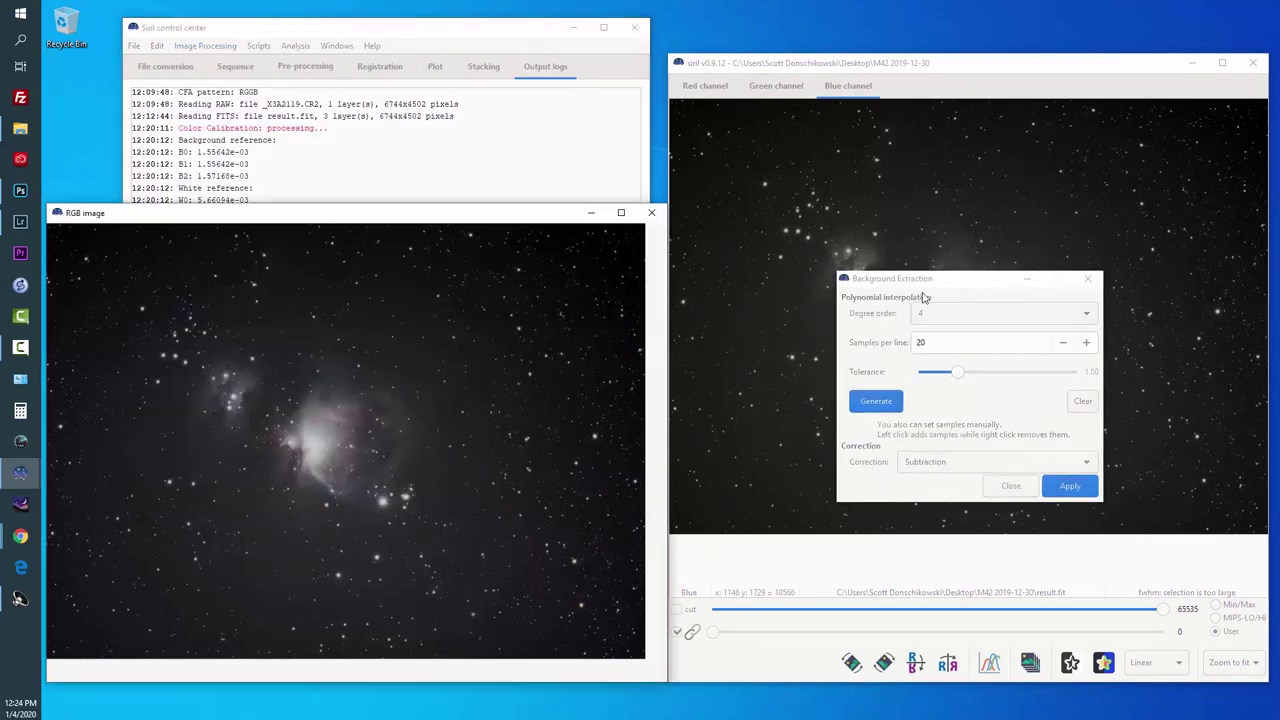
{"action": "left_click_drag", "start_coordinate": [965, 283], "coordinate": [923, 281]}
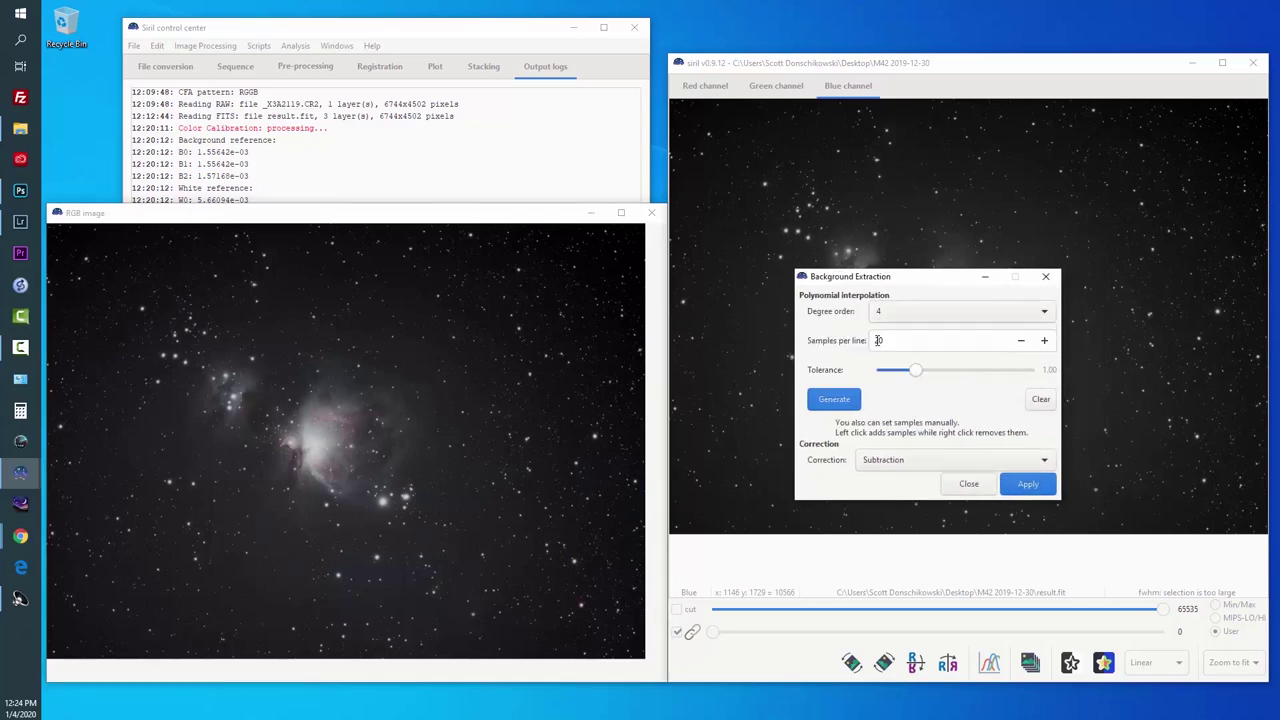
{"action": "left_click", "coordinate": [1020, 341]}
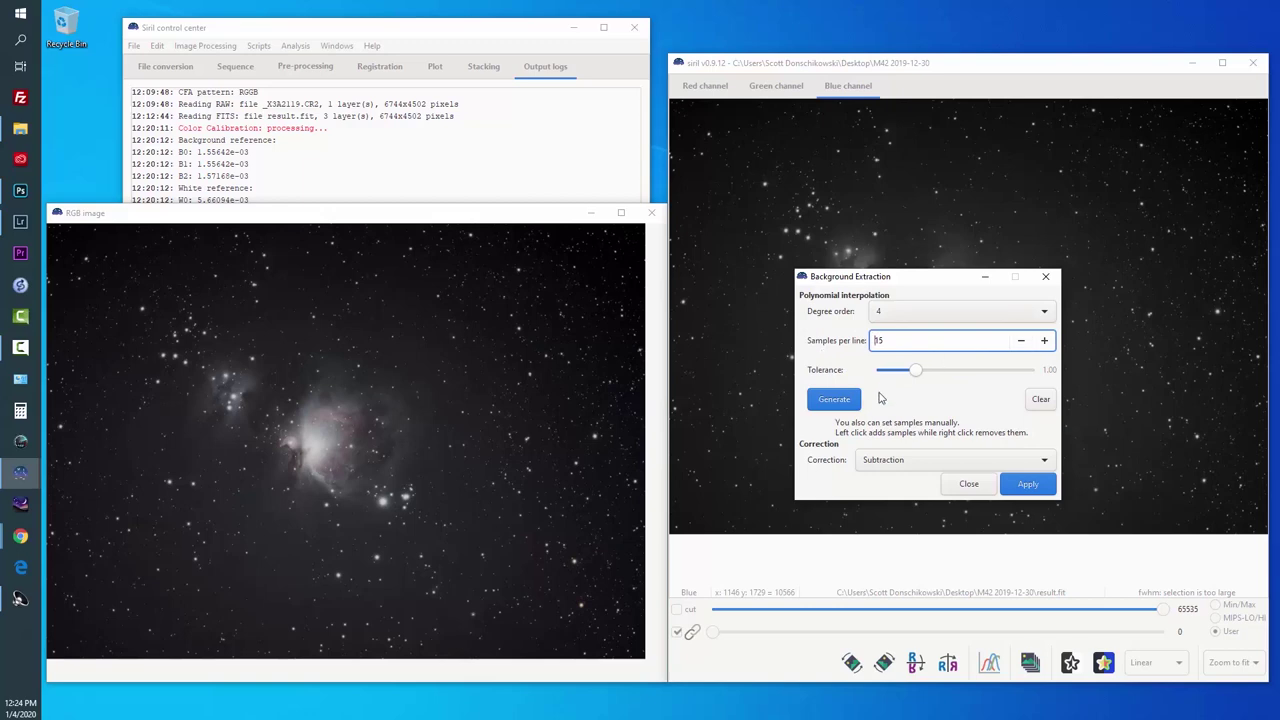
{"action": "left_click", "coordinate": [838, 400]}
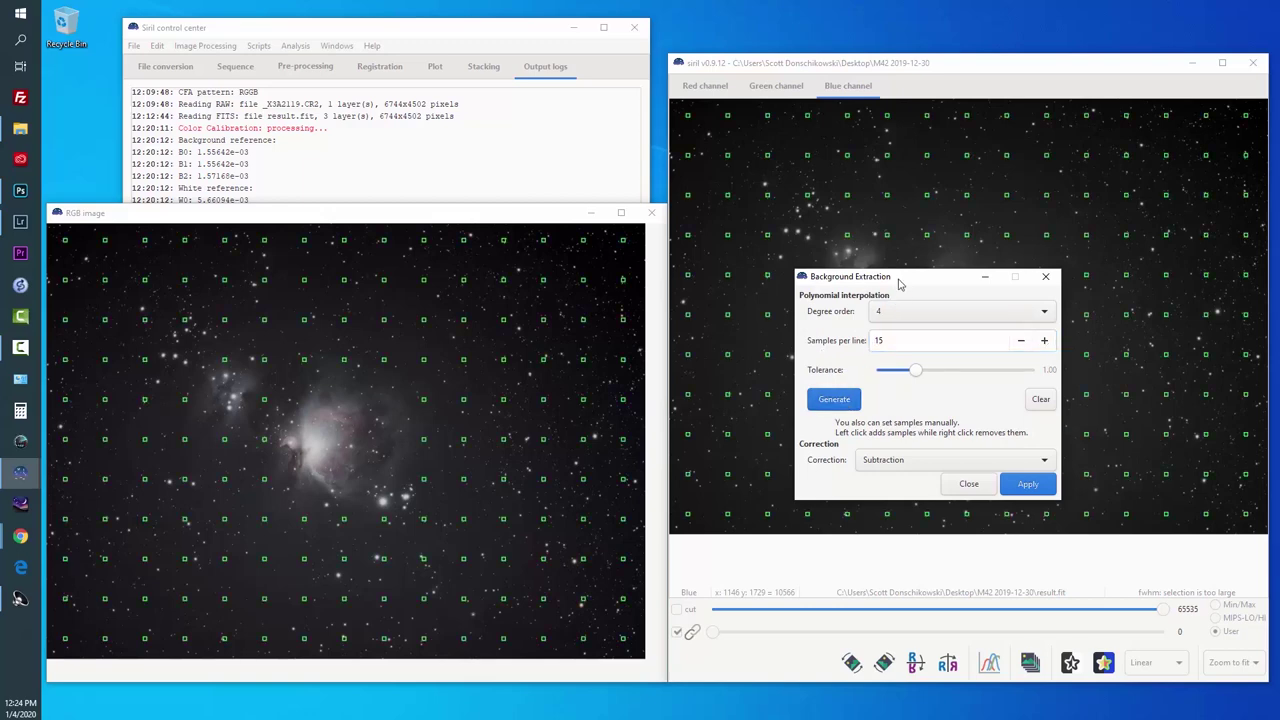
Move the Background Extraction dialog off the channel view and regenerate the samples with a tolerance of 0.49.
{"action": "left_click_drag", "start_coordinate": [898, 284], "coordinate": [355, 316]}
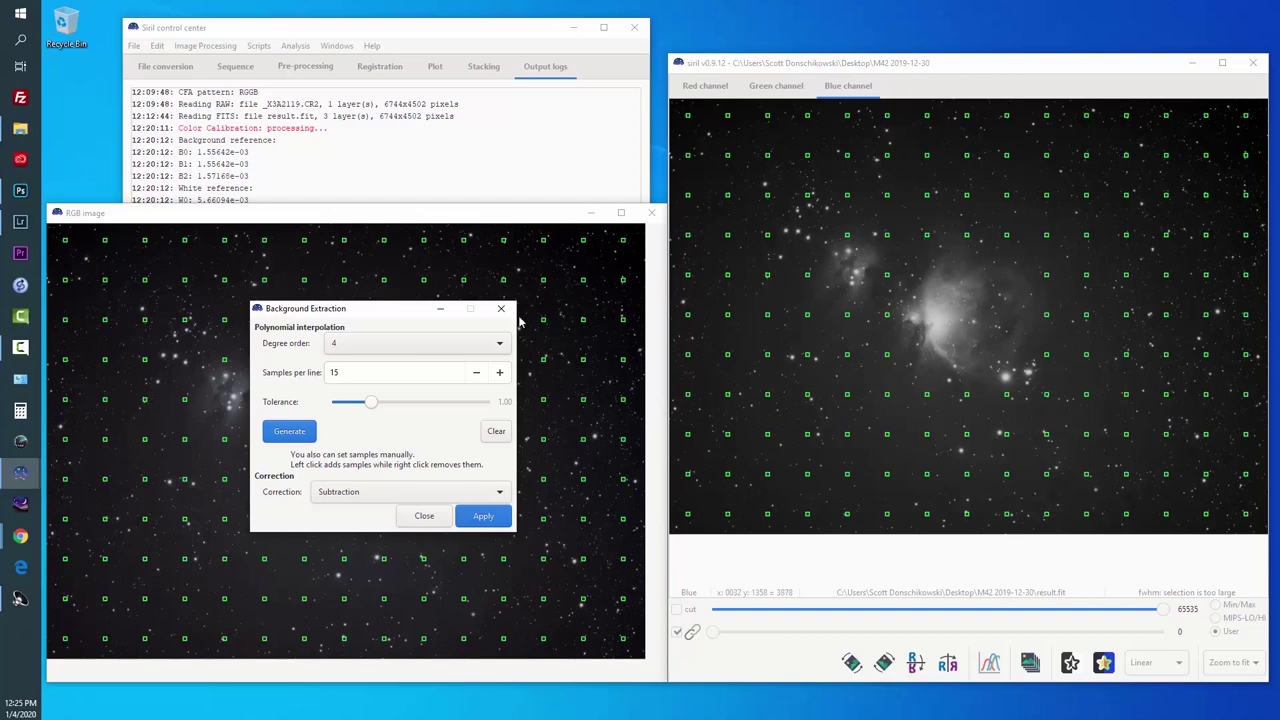
{"action": "left_click_drag", "start_coordinate": [375, 406], "coordinate": [356, 406]}
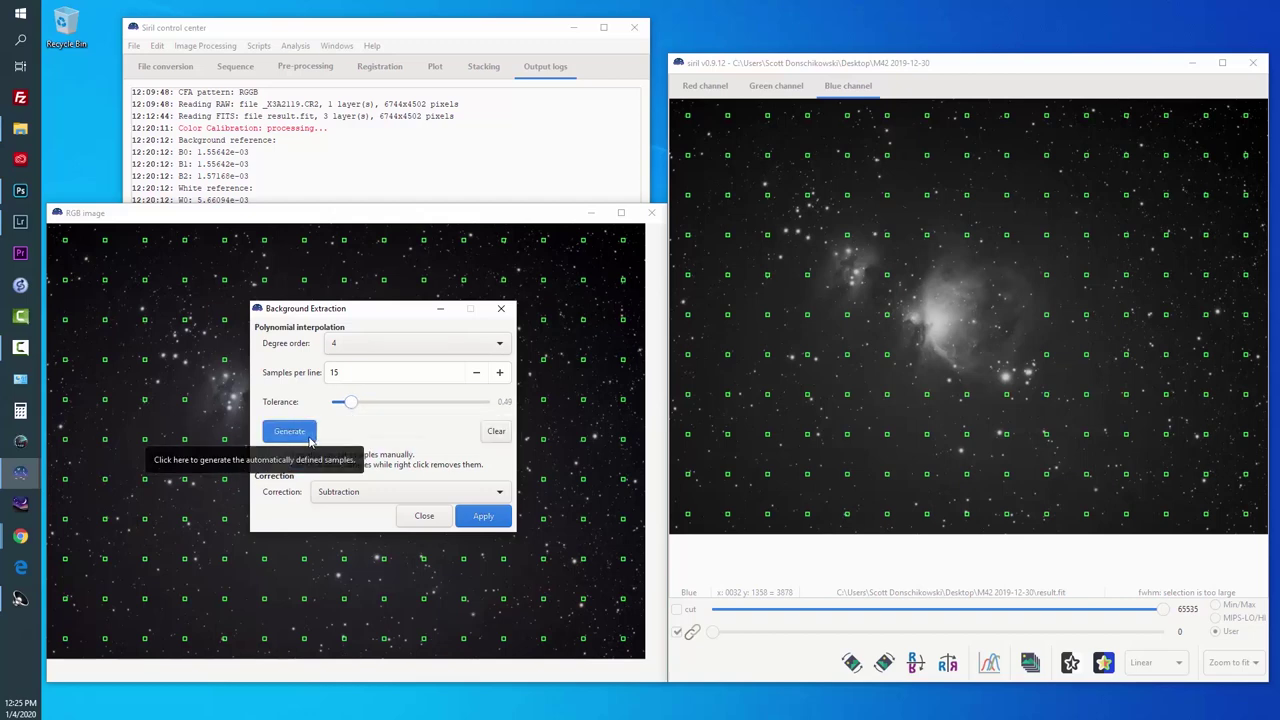
{"action": "left_click", "coordinate": [310, 438]}
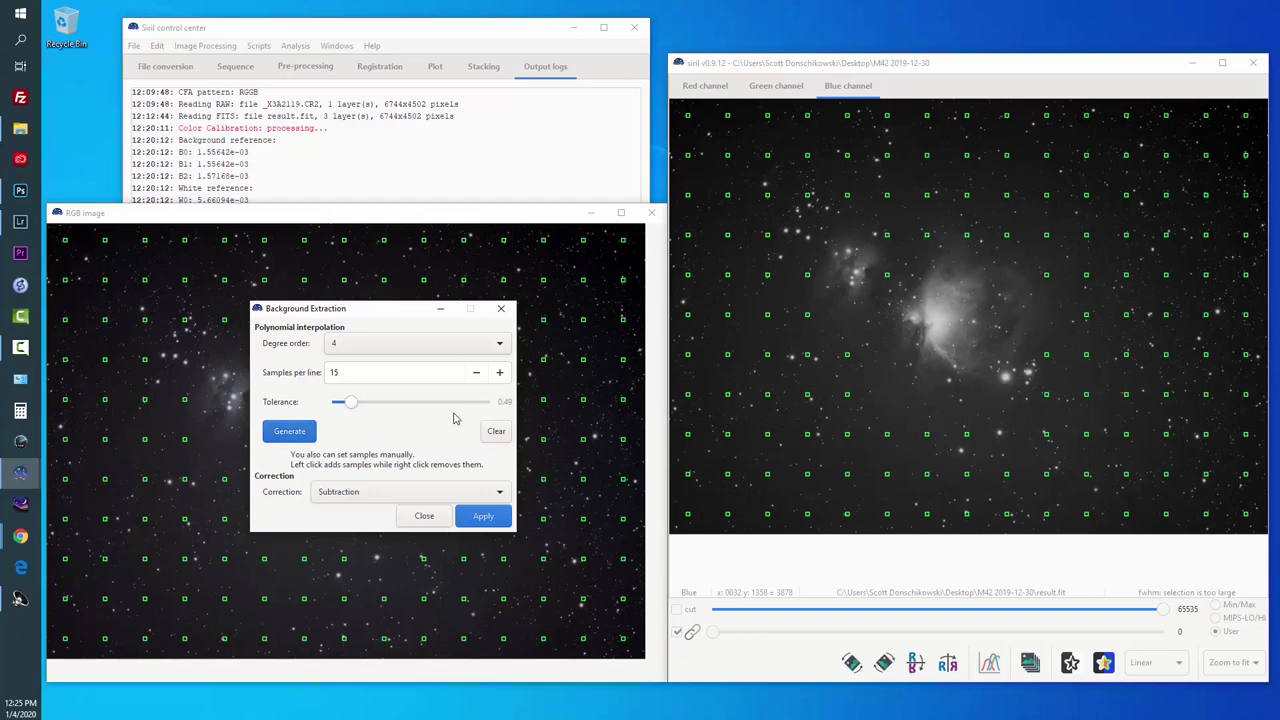
Remove the background samples over the nebula and replace the sample touching a star near the image's upper-left corner with one on clear sky.
{"action": "left_click", "coordinate": [886, 275]}
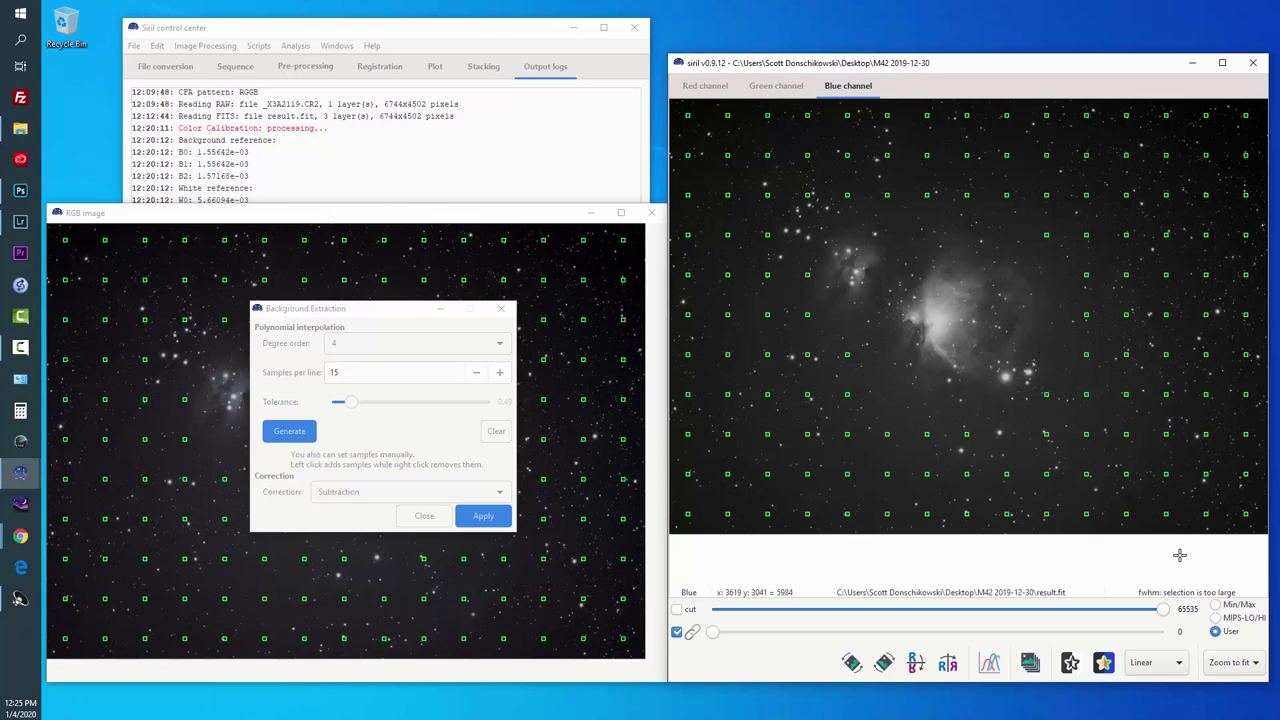
{"action": "left_click", "coordinate": [1245, 660]}
{"action": "left_click", "coordinate": [1214, 574]}
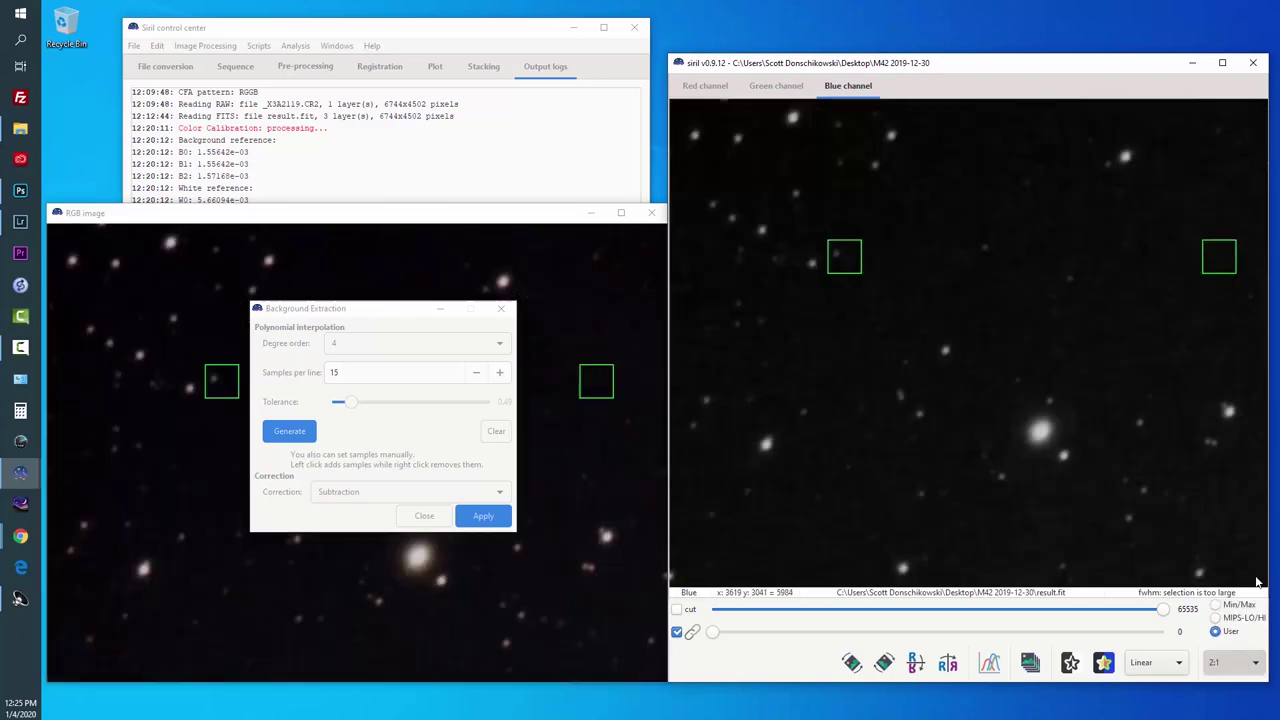
{"action": "right_click", "coordinate": [850, 260]}
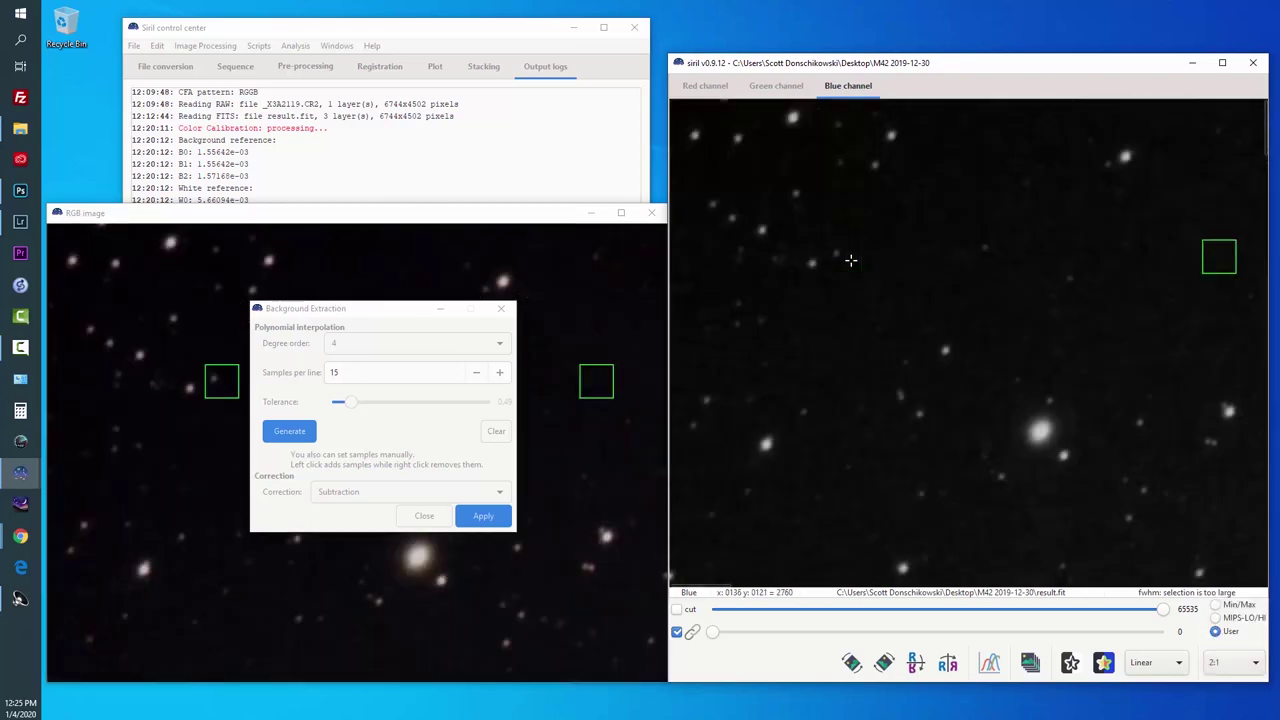
{"action": "left_click", "coordinate": [868, 249]}
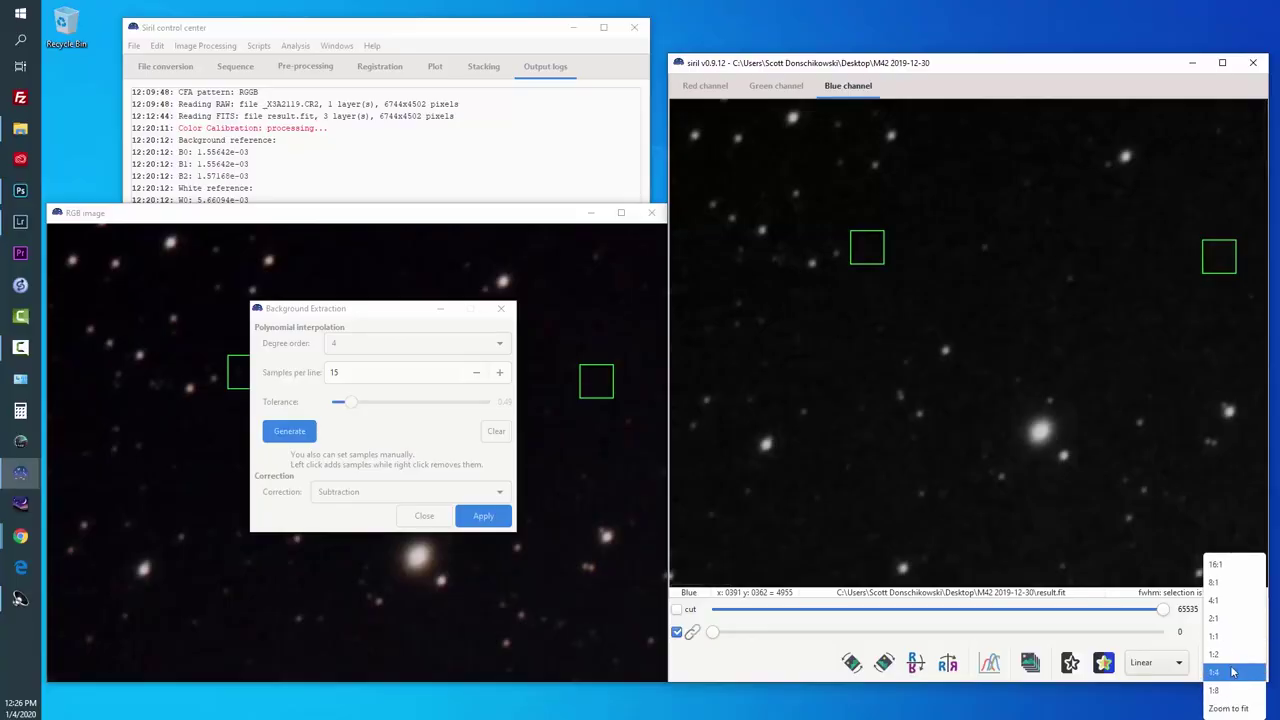
{"action": "left_click", "coordinate": [1240, 714]}
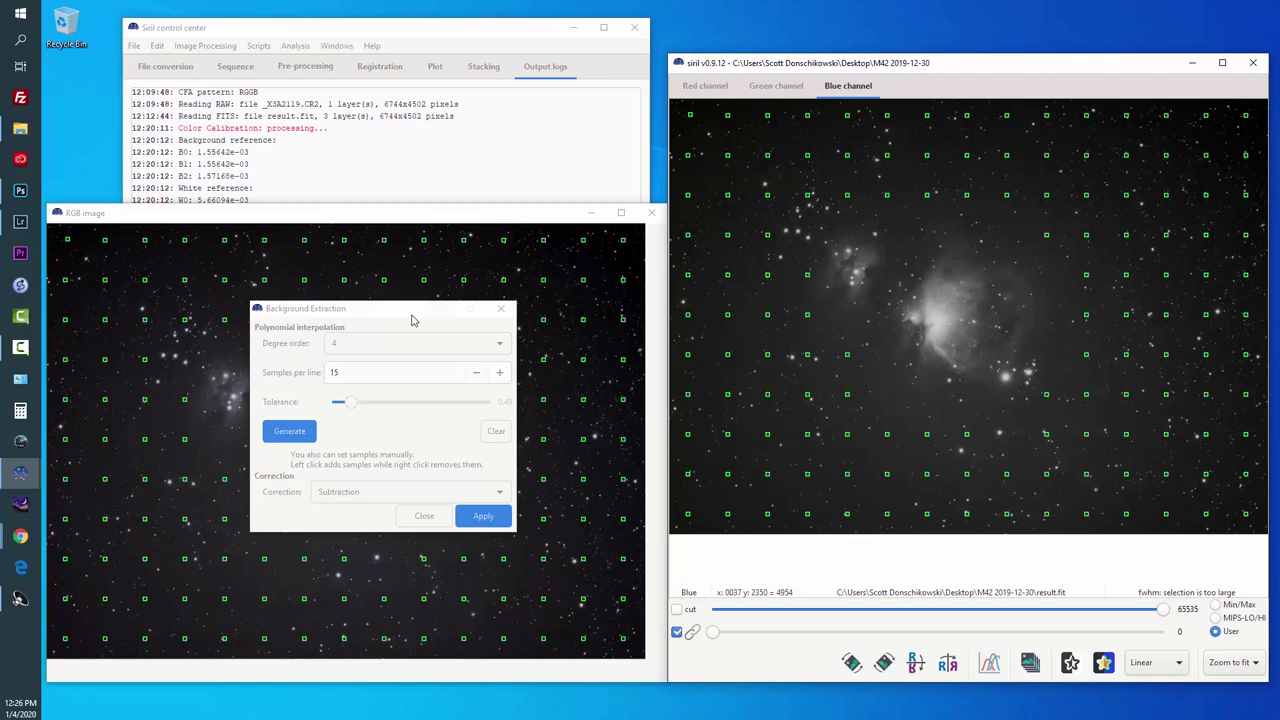
Apply the background extraction using the Subtraction correction.
{"action": "left_click_drag", "start_coordinate": [411, 312], "coordinate": [444, 311]}
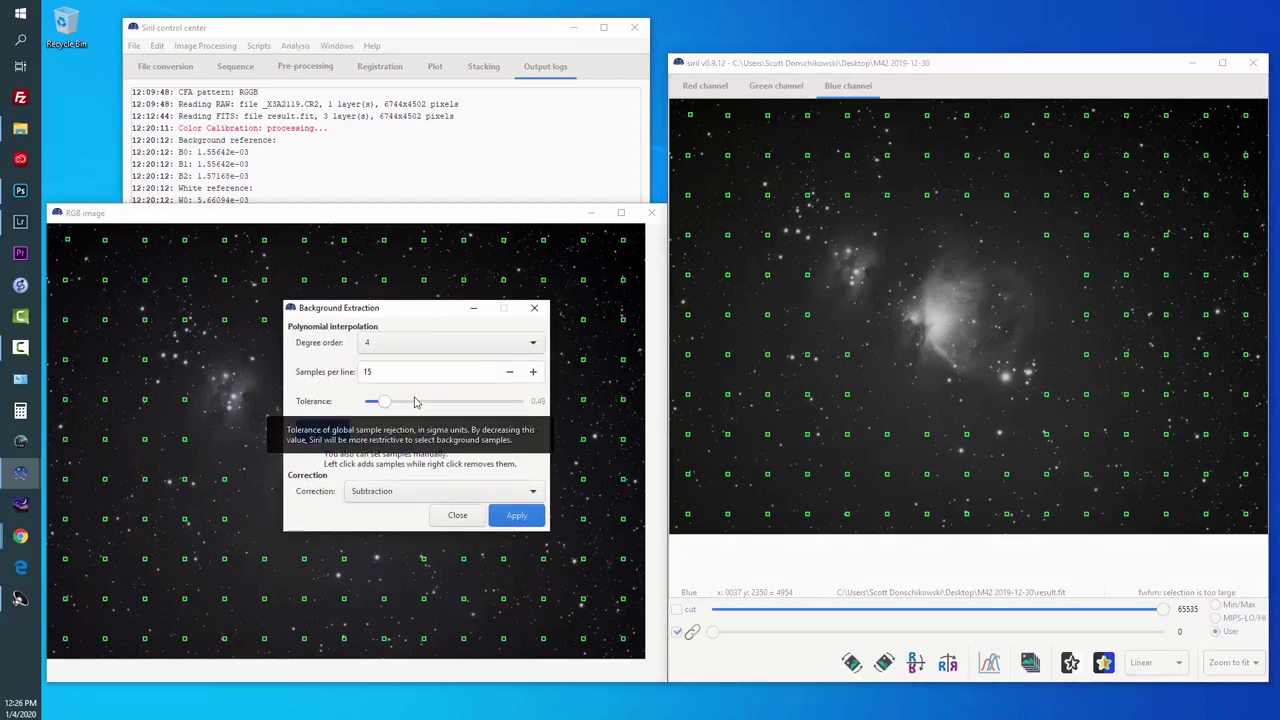
{"action": "left_click", "coordinate": [516, 515]}
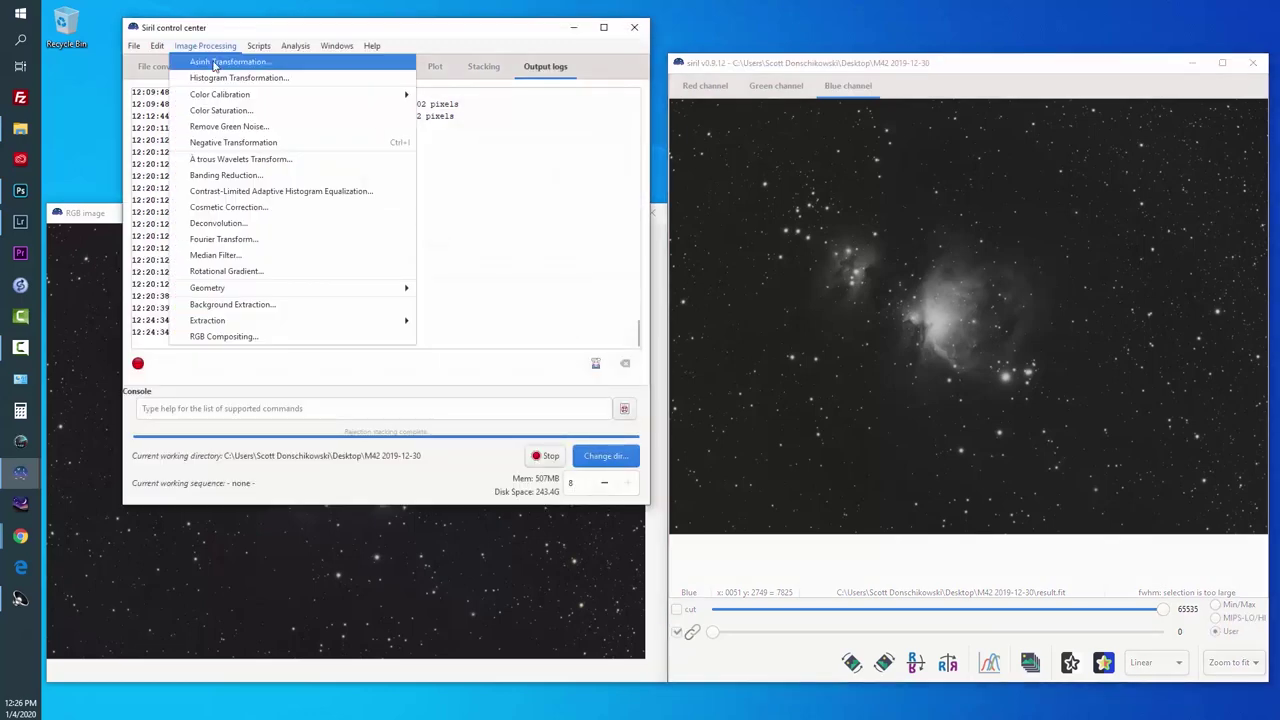
Darken the sky with an Asinh Transformation, raising the black point to about 0.08678 while leaving the stretch factor at 1.0.
{"action": "left_click", "coordinate": [216, 62]}
{"action": "left_click", "coordinate": [622, 593]}
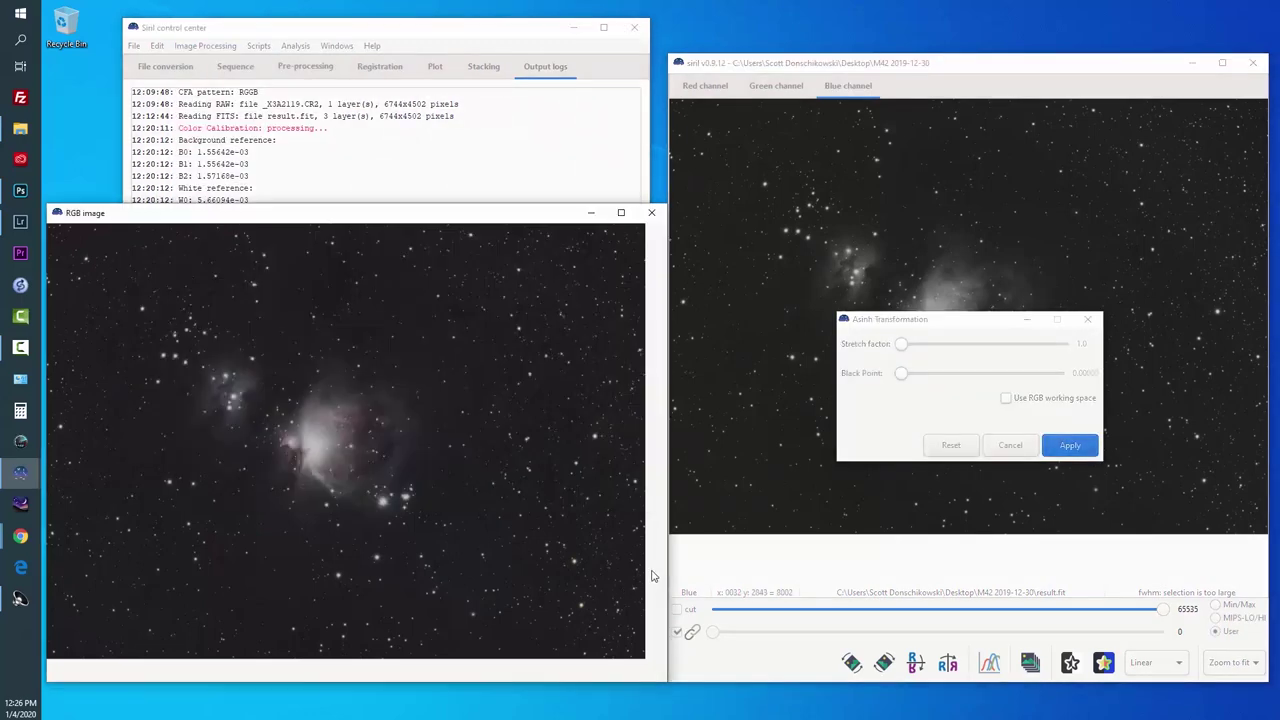
{"action": "left_click_drag", "start_coordinate": [908, 373], "coordinate": [962, 370]}
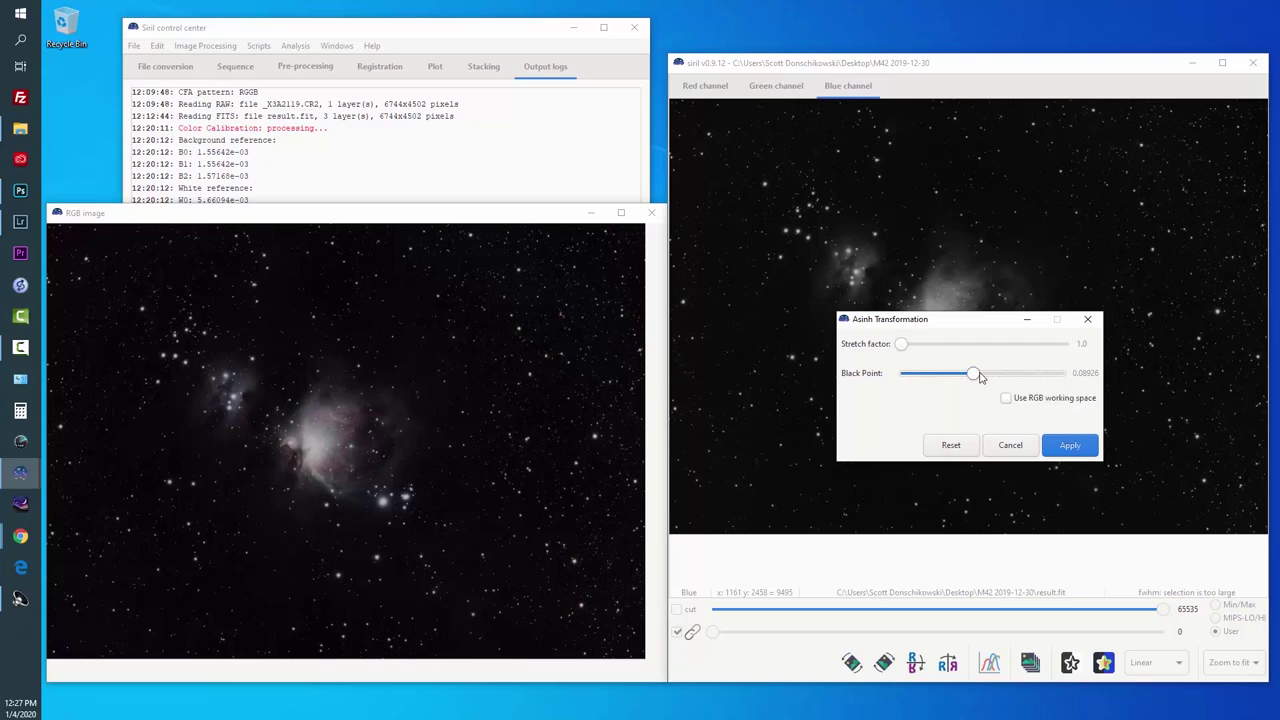
{"action": "left_click_drag", "start_coordinate": [980, 376], "coordinate": [979, 376]}
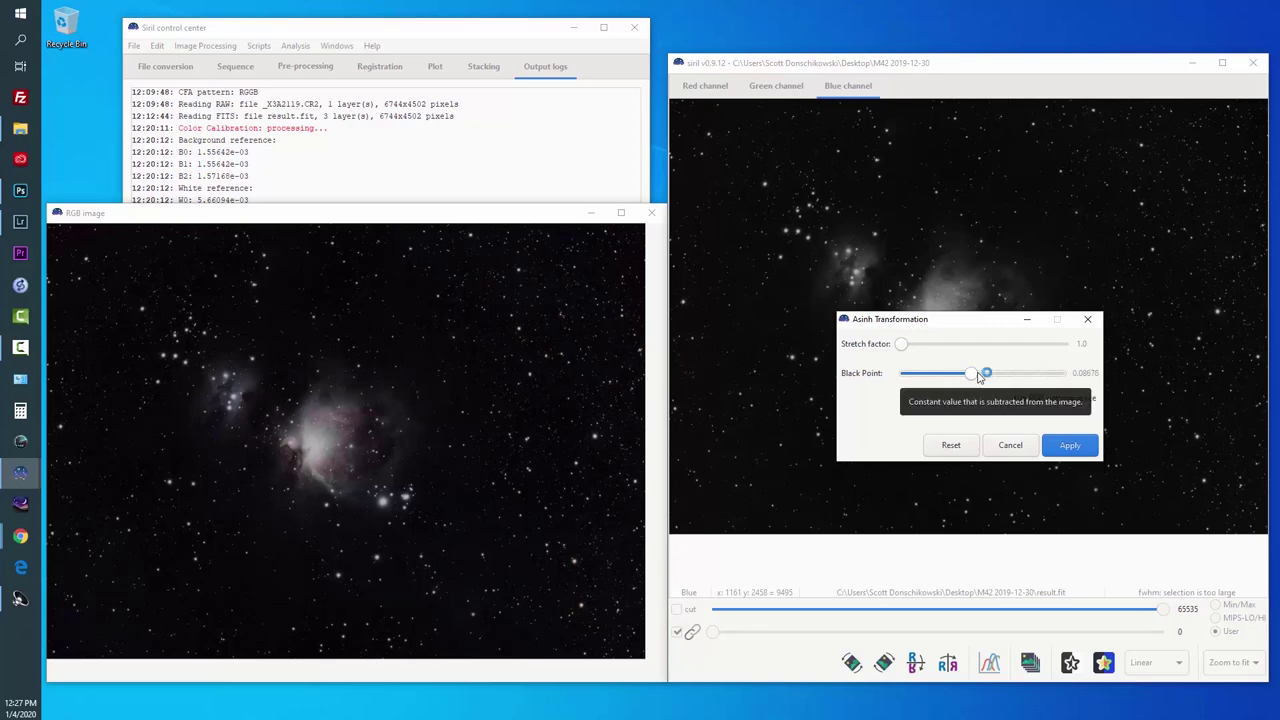
{"action": "left_click_drag", "start_coordinate": [979, 376], "coordinate": [979, 376]}
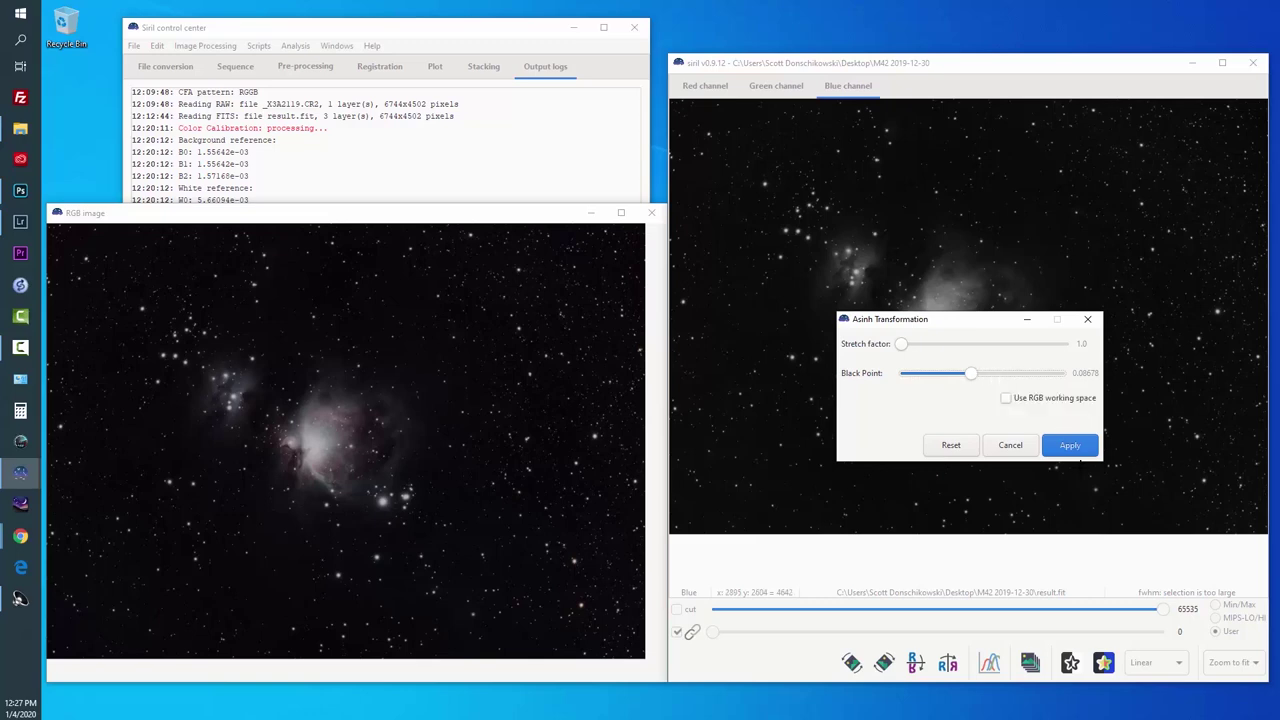
{"action": "left_click", "coordinate": [1069, 445]}
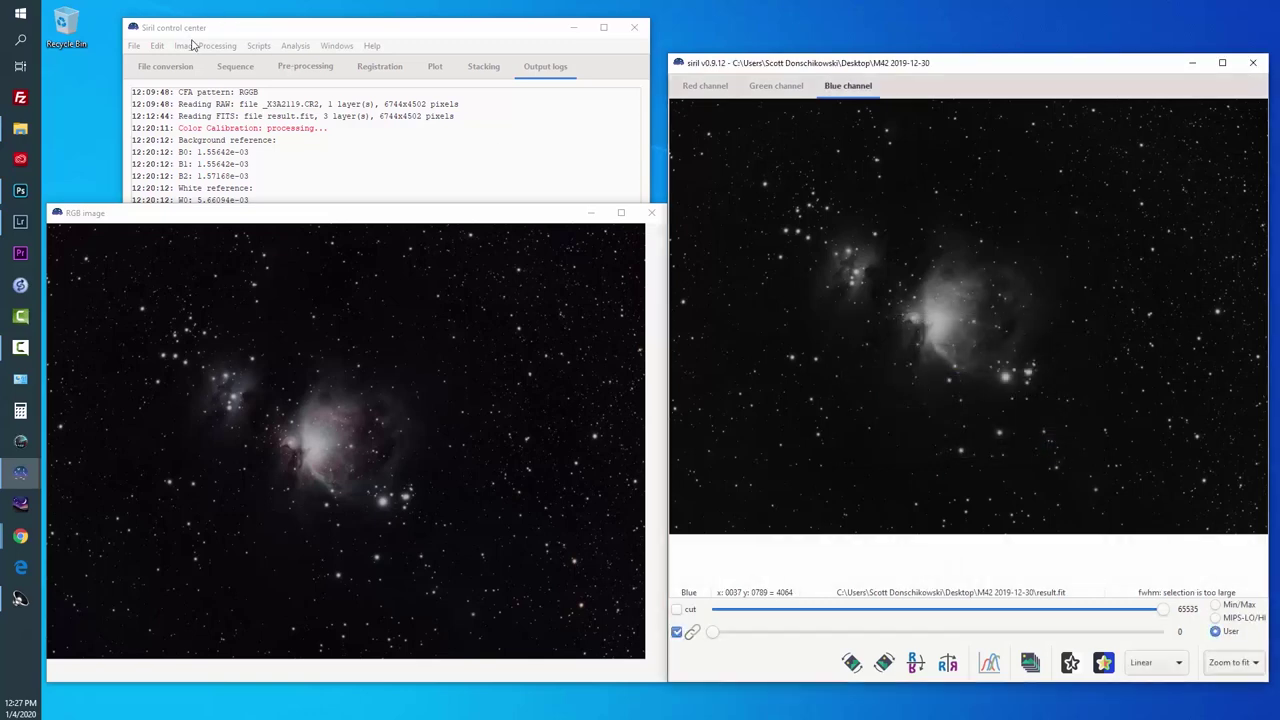
Apply a Color Saturation amount of 1.00 to the Global hue with the background preserved.
{"action": "left_click", "coordinate": [205, 46]}
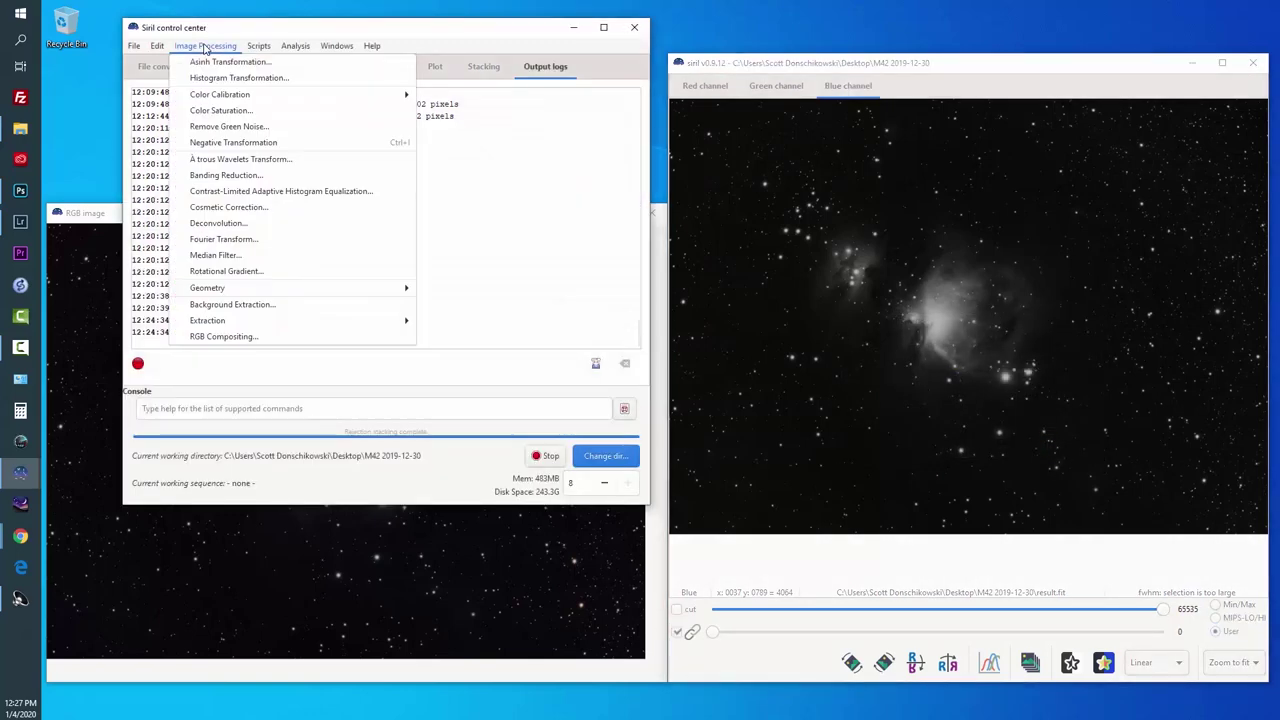
{"action": "left_click", "coordinate": [250, 112]}
{"action": "left_click", "coordinate": [658, 522]}
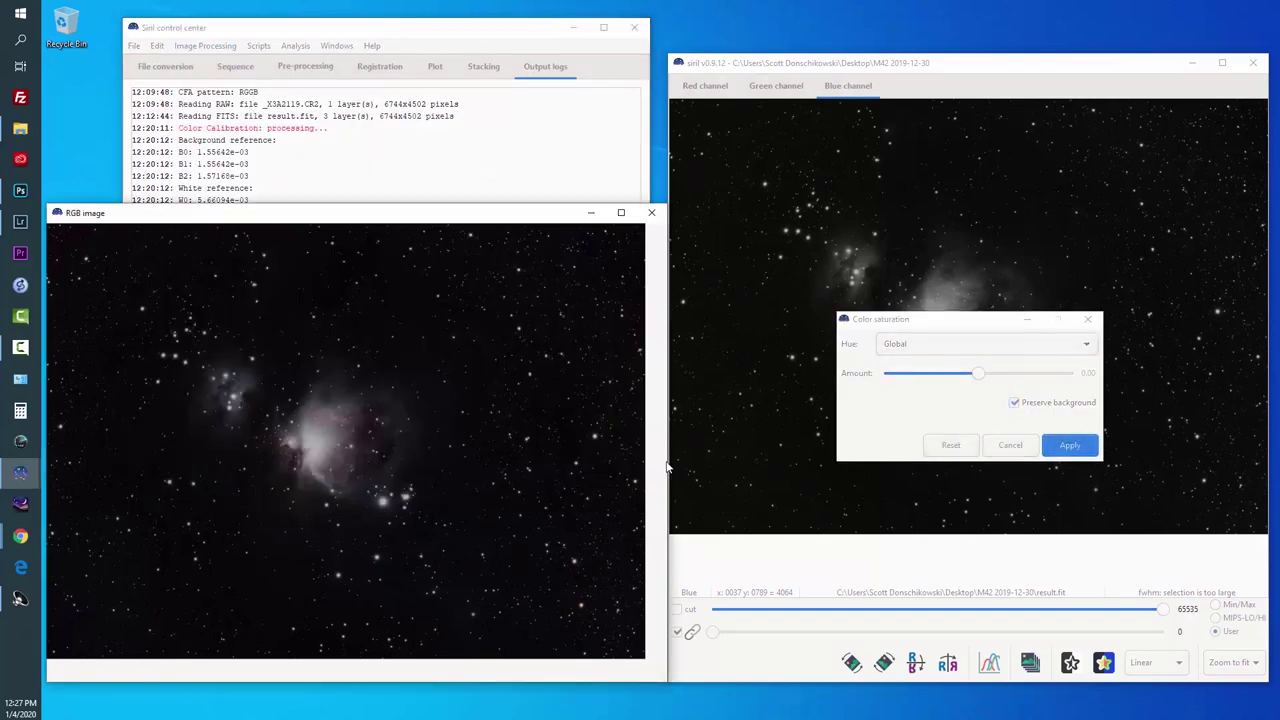
{"action": "left_click", "coordinate": [1002, 357]}
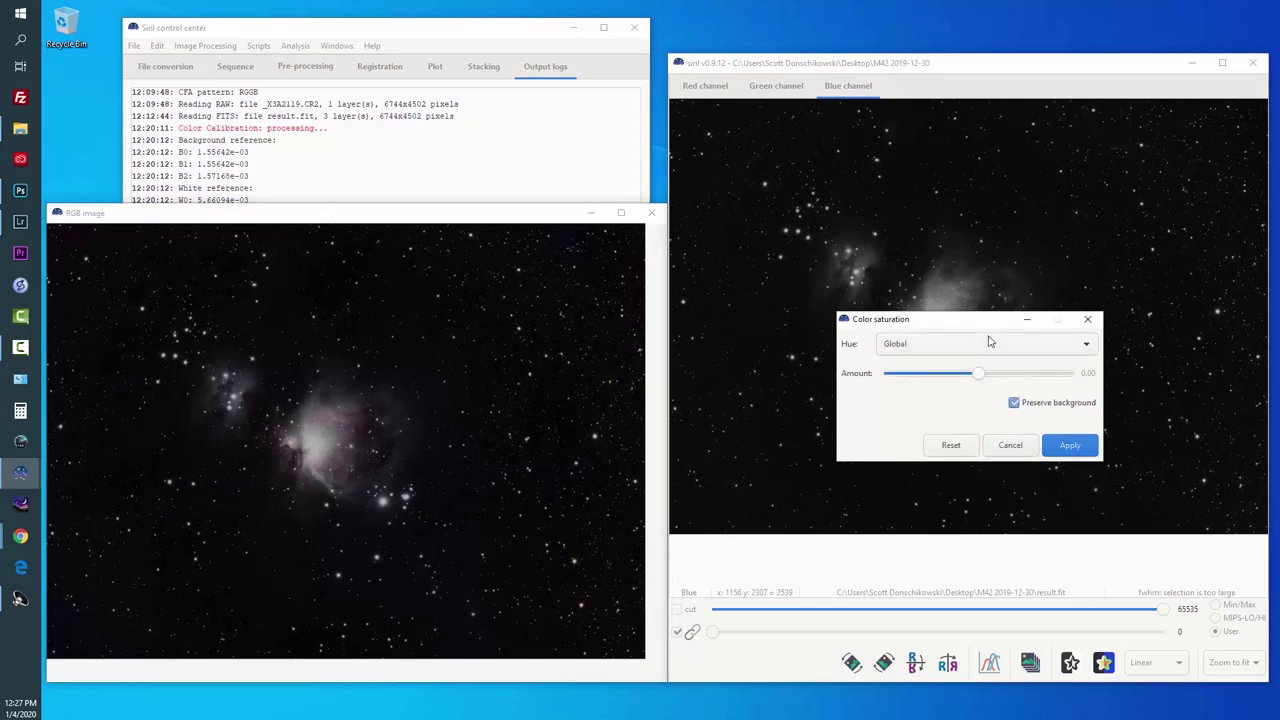
{"action": "left_click_drag", "start_coordinate": [980, 374], "coordinate": [1110, 360]}
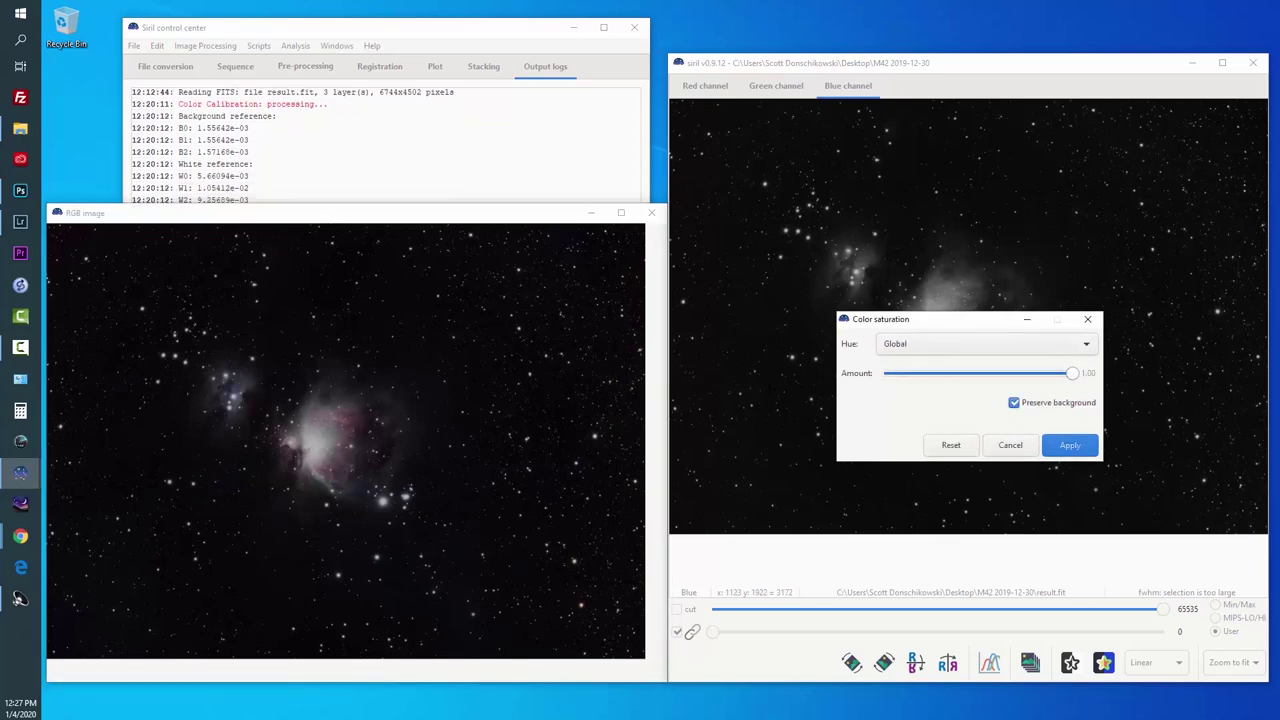
{"action": "left_click", "coordinate": [1088, 449]}
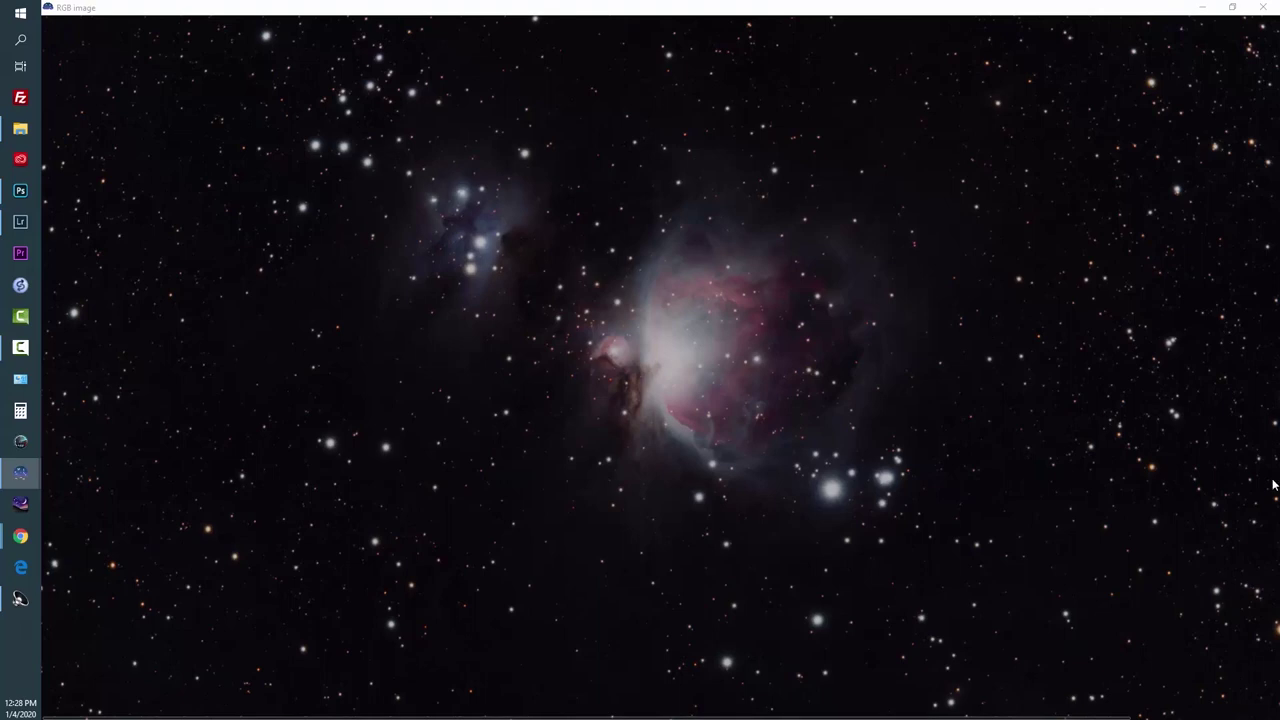
Restore the maximized RGB image window, arrange it beside the channel view, and bring the control center to the front.
{"action": "scroll", "coordinate": [1000, 432], "scroll_direction": "up", "scroll_amount": 2}
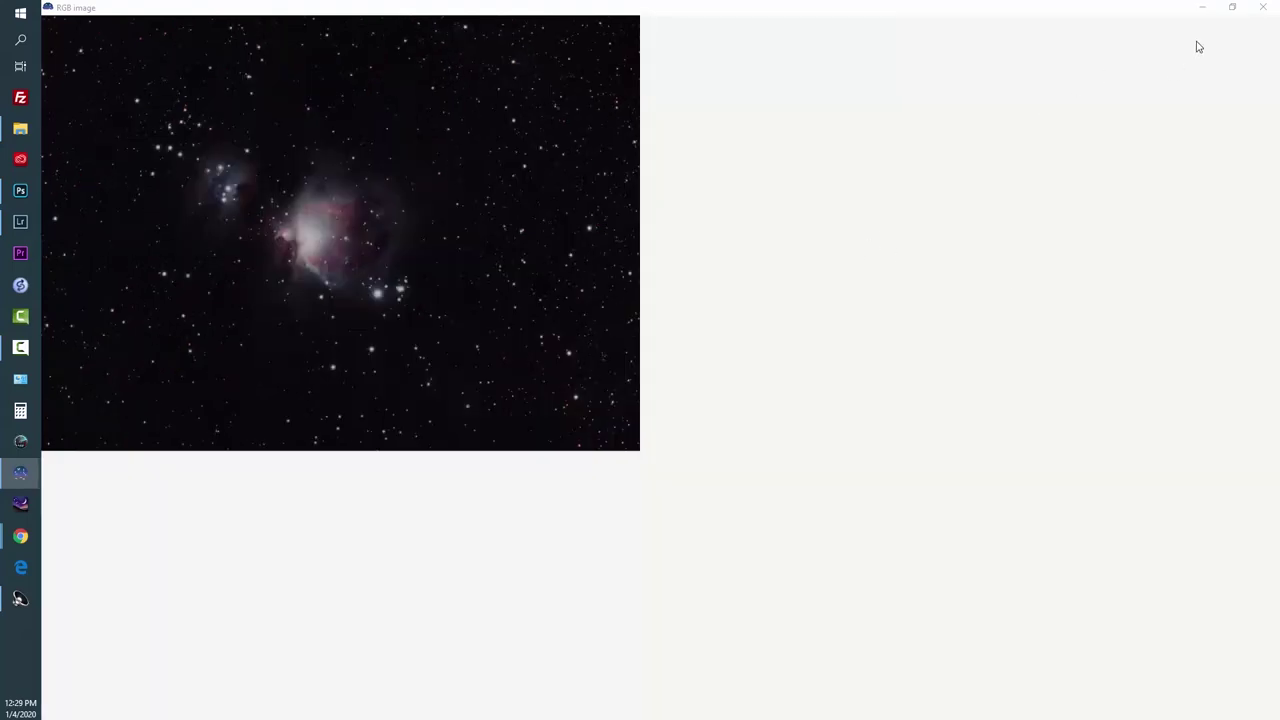
{"action": "left_click", "coordinate": [1232, 7]}
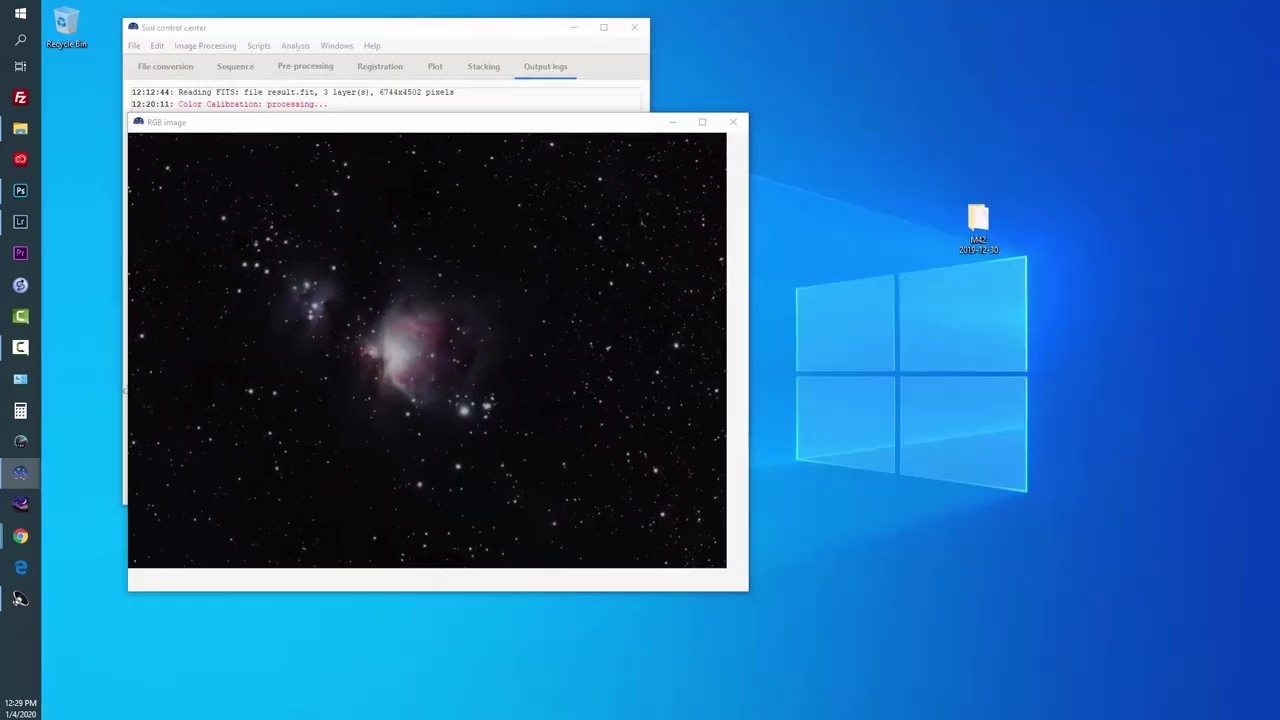
{"action": "left_click_drag", "start_coordinate": [1274, 61], "coordinate": [711, 61]}
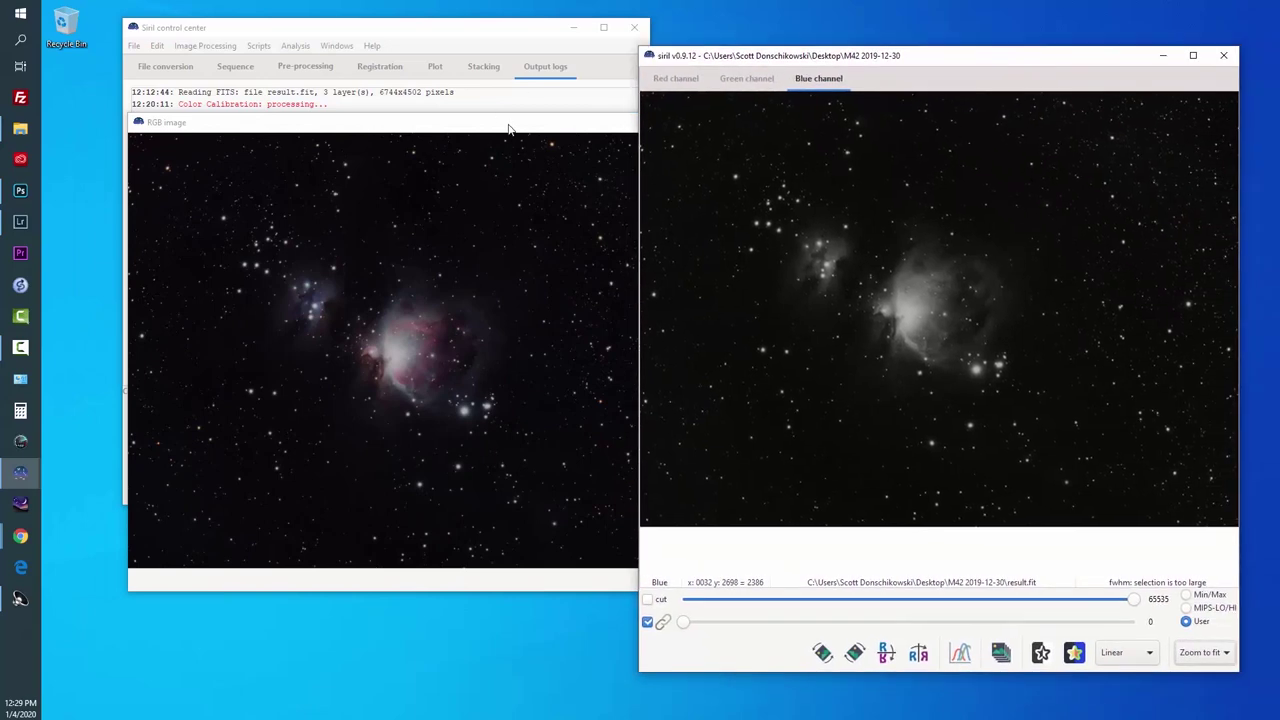
{"action": "left_click_drag", "start_coordinate": [500, 126], "coordinate": [403, 140]}
{"action": "left_click_drag", "start_coordinate": [742, 56], "coordinate": [757, 66]}
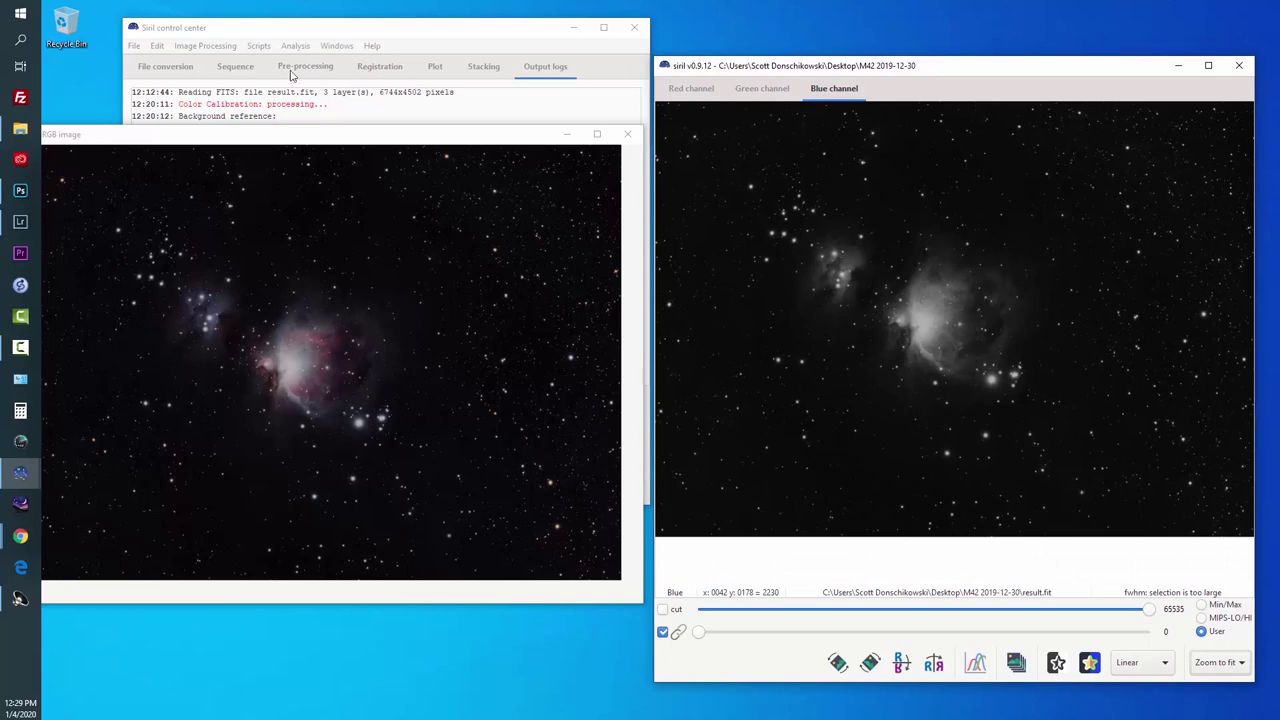
{"action": "left_click", "coordinate": [306, 30]}
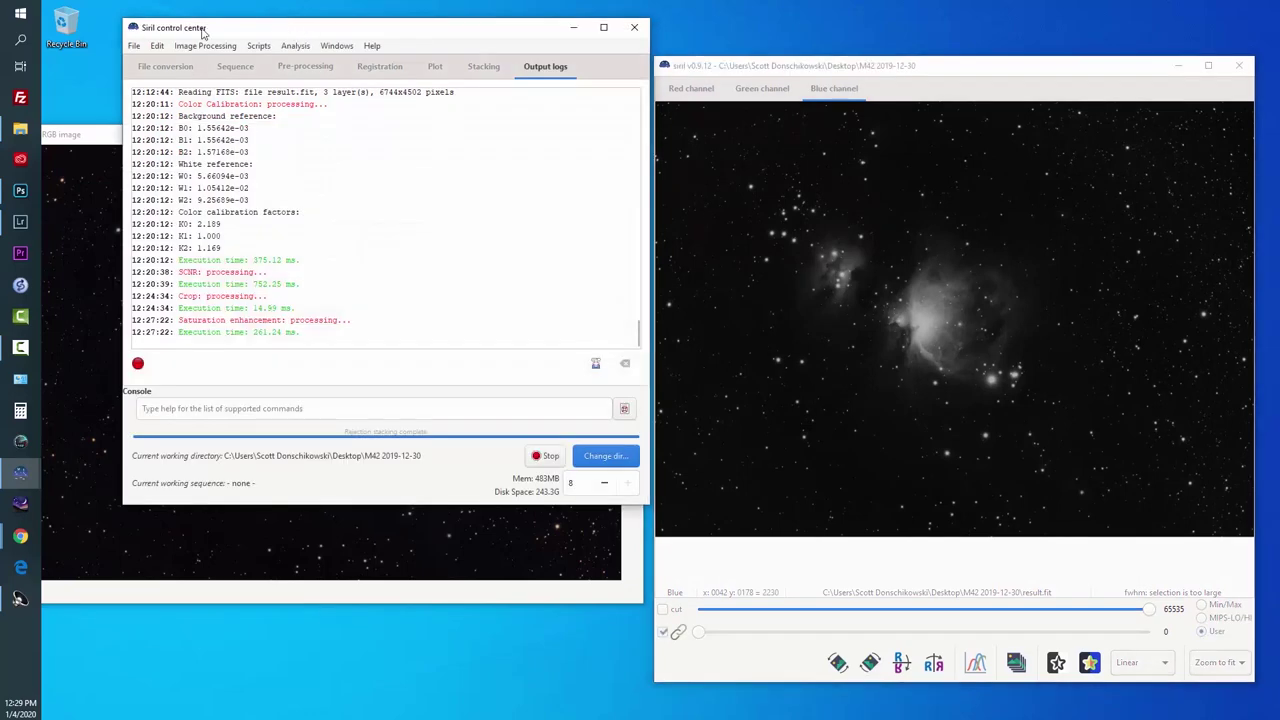
{"action": "left_click_drag", "start_coordinate": [203, 30], "coordinate": [222, 29]}
{"action": "left_click", "coordinate": [154, 45]}
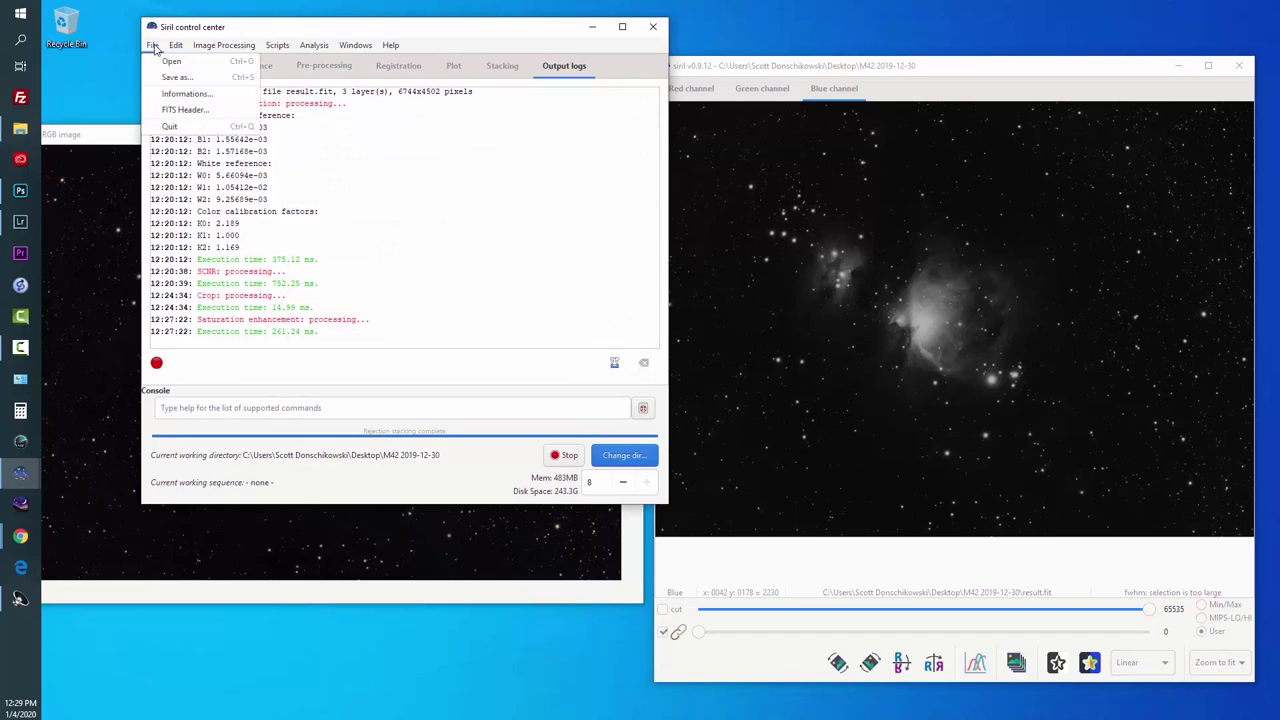
{"action": "left_click", "coordinate": [167, 82]}
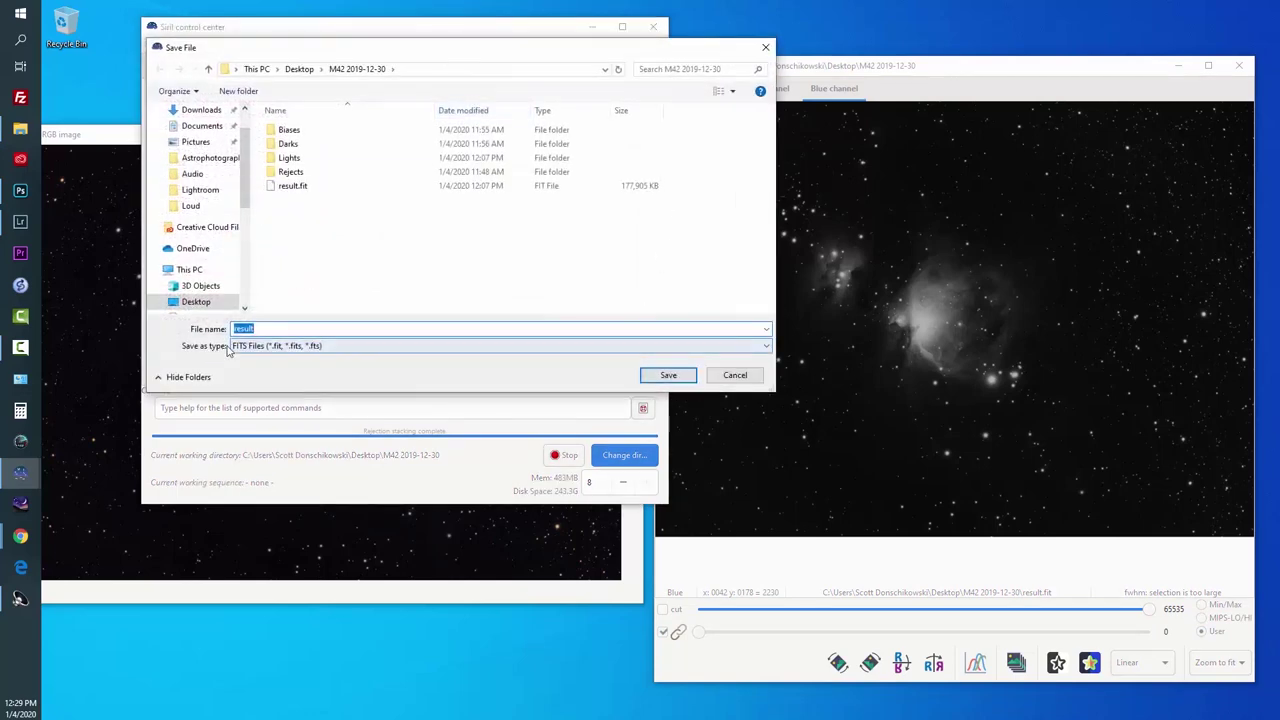
{"action": "left_click", "coordinate": [292, 345]}
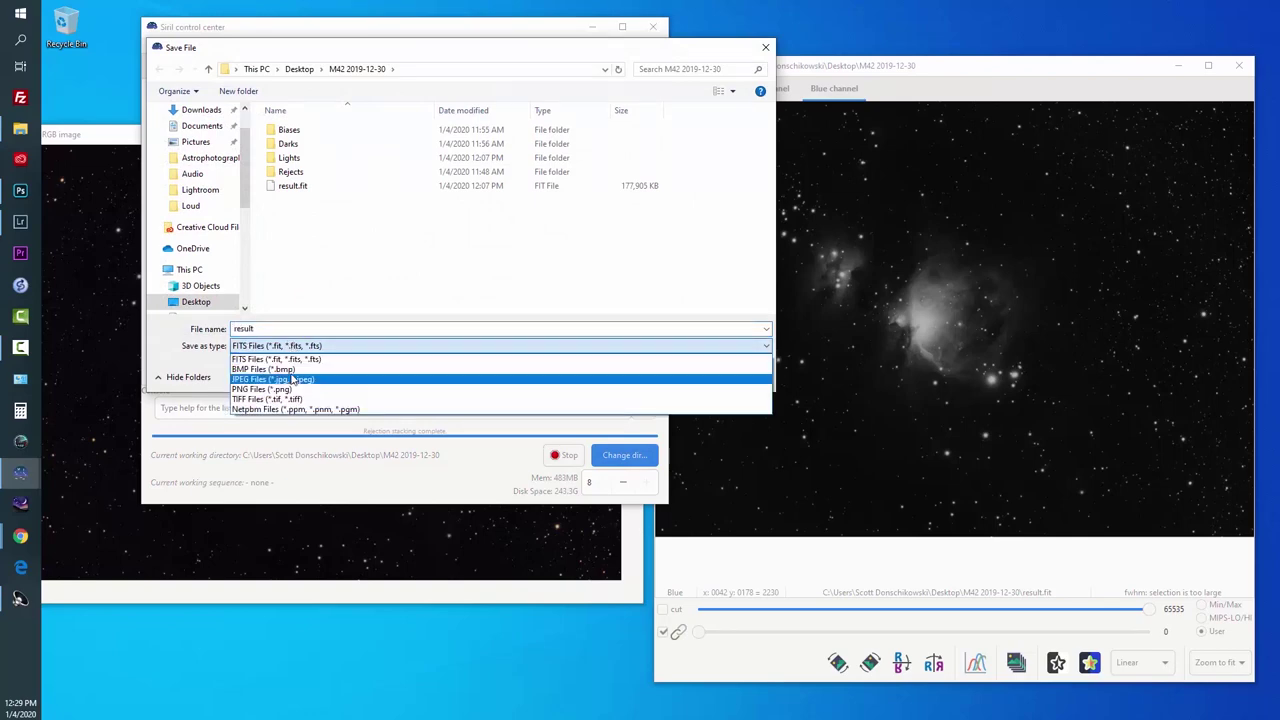
{"action": "left_click", "coordinate": [298, 400]}
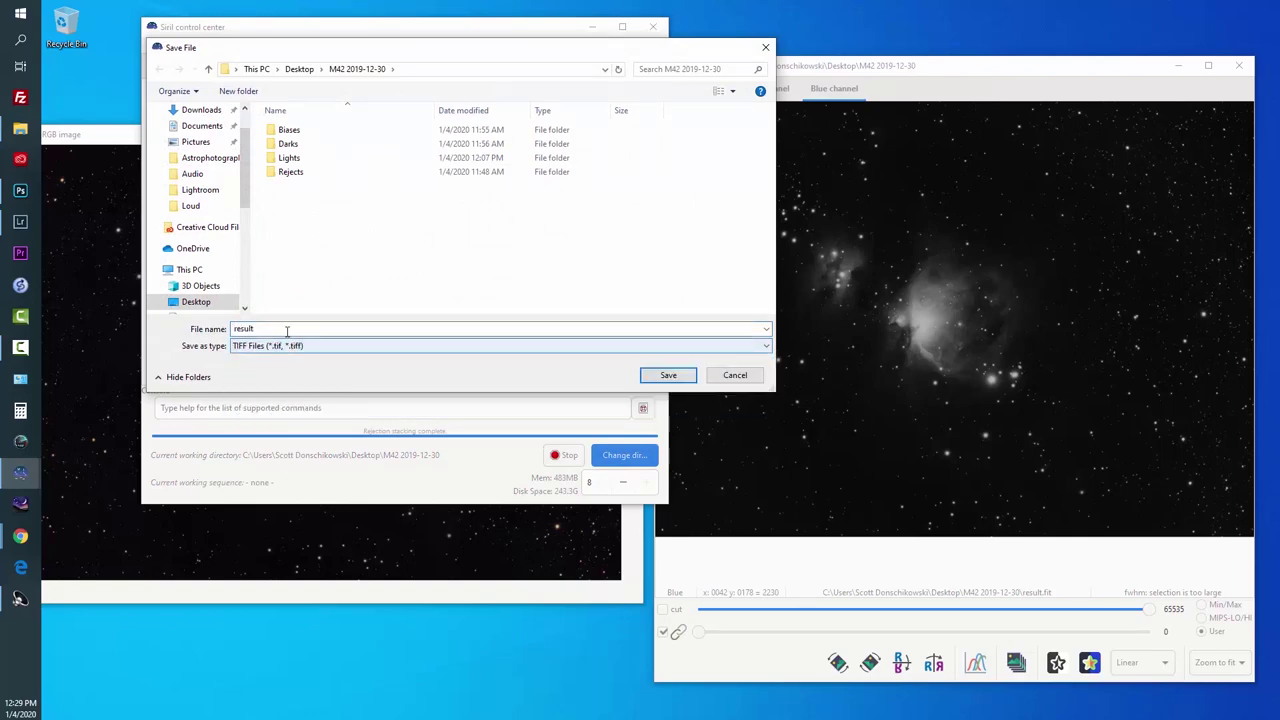
{"action": "double_click", "coordinate": [284, 327]}
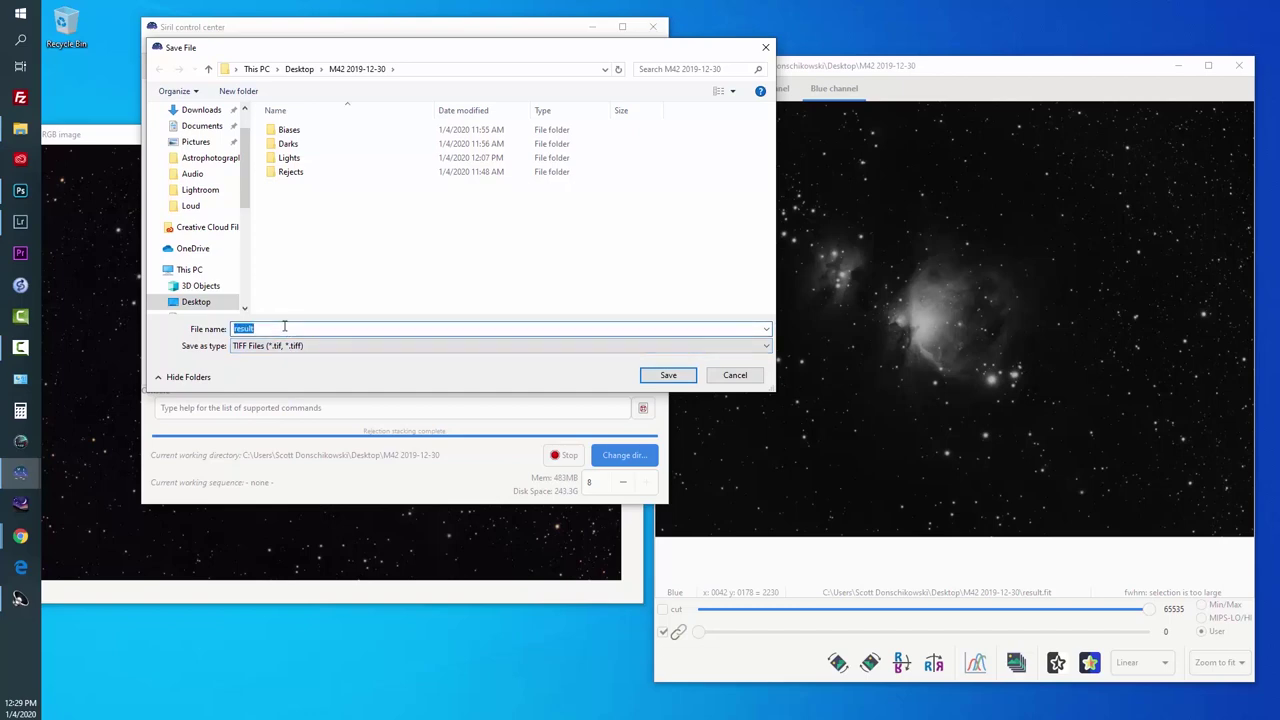
{"action": "type", "text": "m42"}
{"action": "key", "text": "BackSpace"}
{"action": "key", "text": "BackSpace"}
{"action": "type", "text": "-ldb"}
{"action": "left_click", "coordinate": [668, 376]}
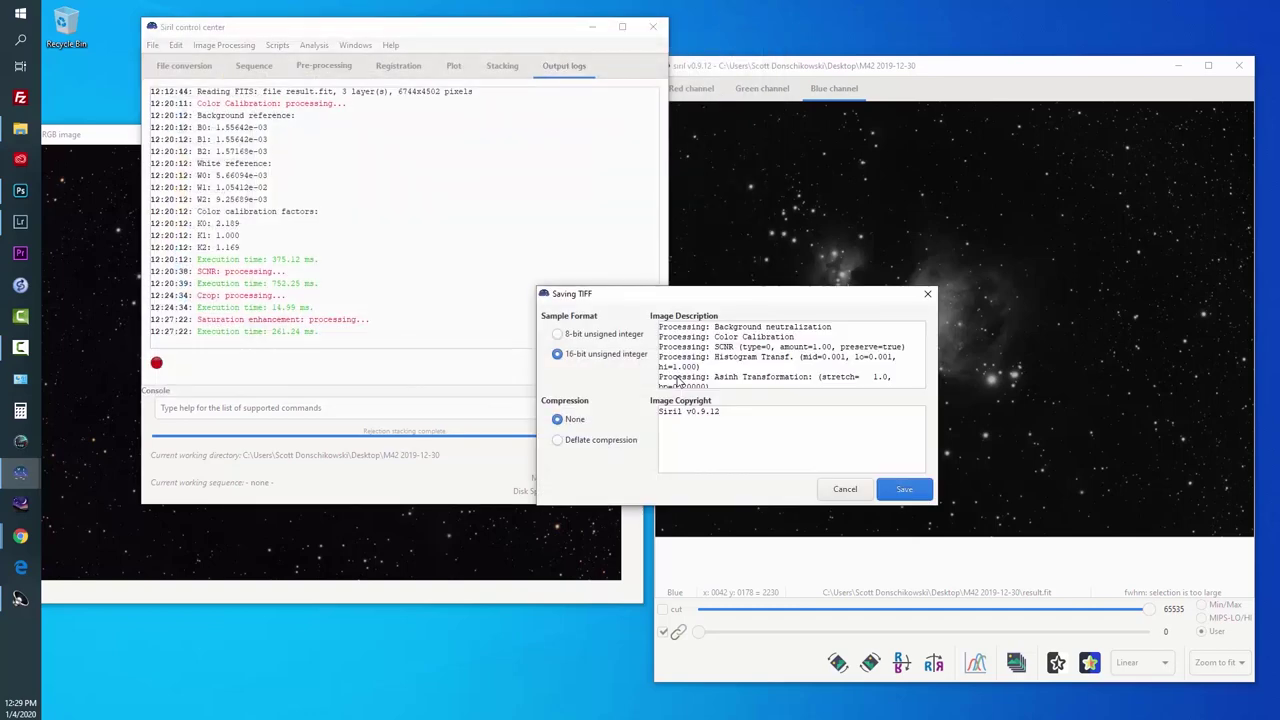
{"action": "left_click", "coordinate": [905, 489]}
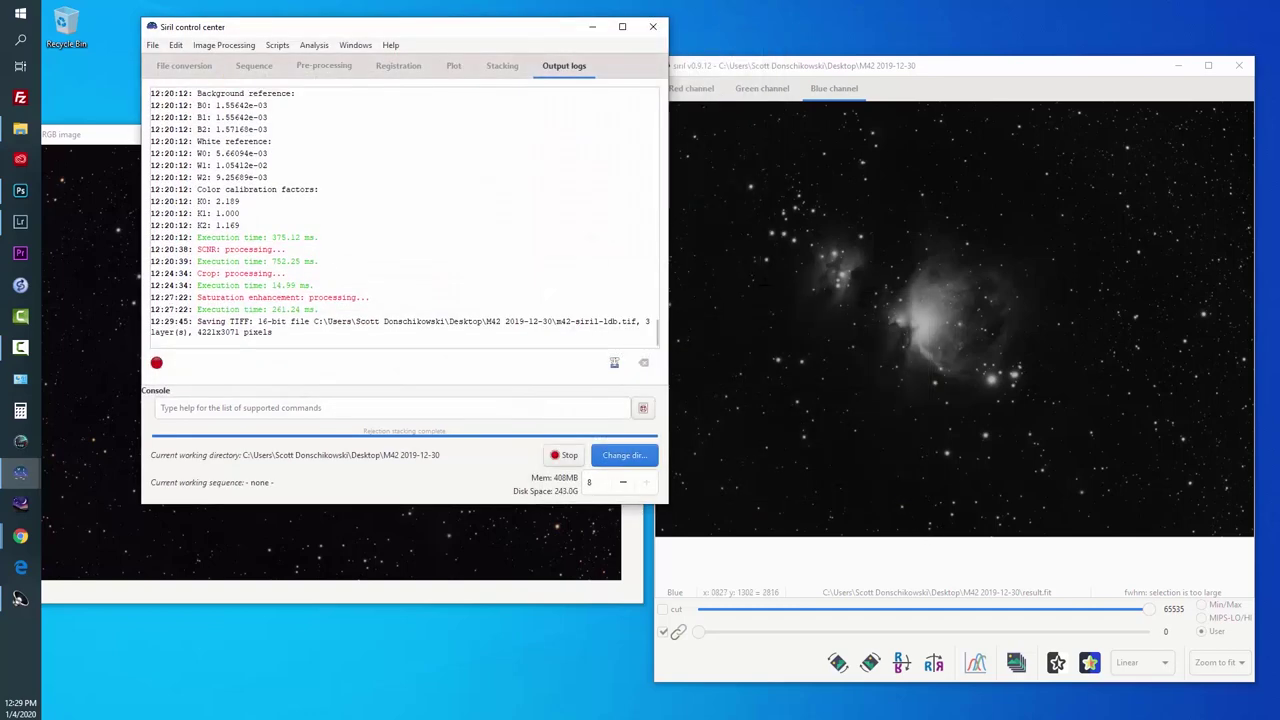
{"action": "left_click", "coordinate": [650, 27]}
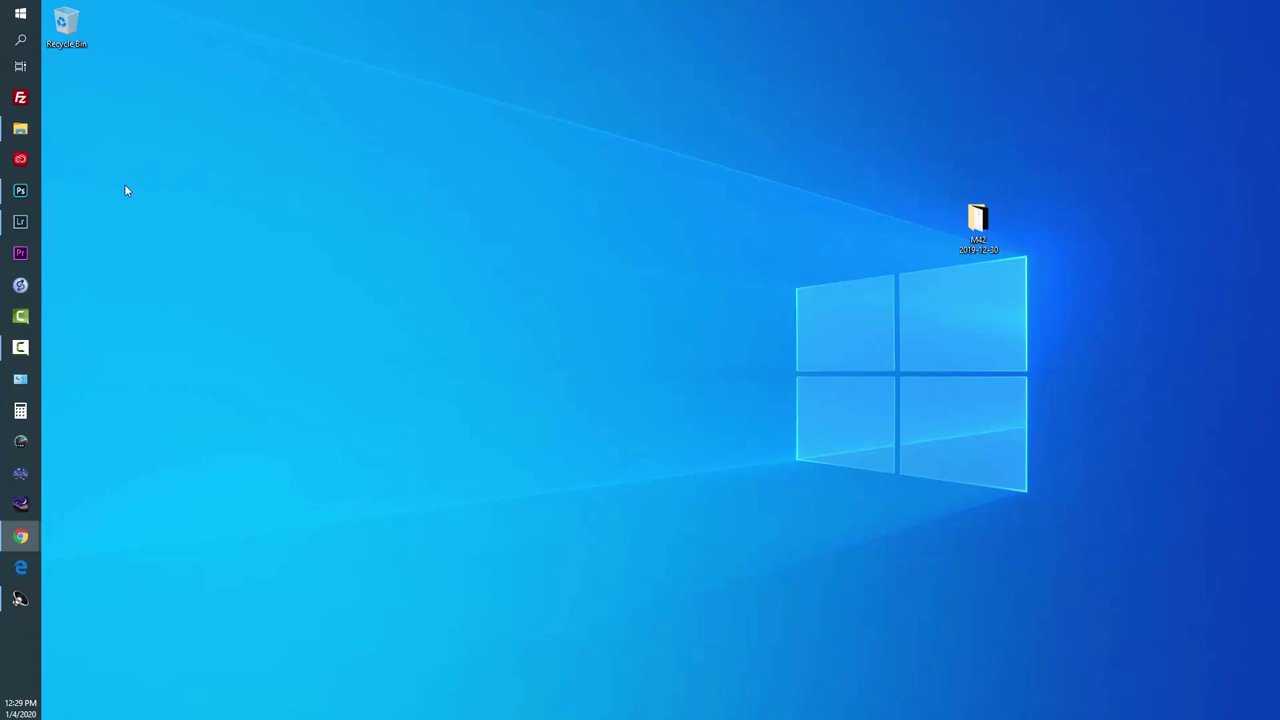
{"action": "left_click", "coordinate": [20, 190]}
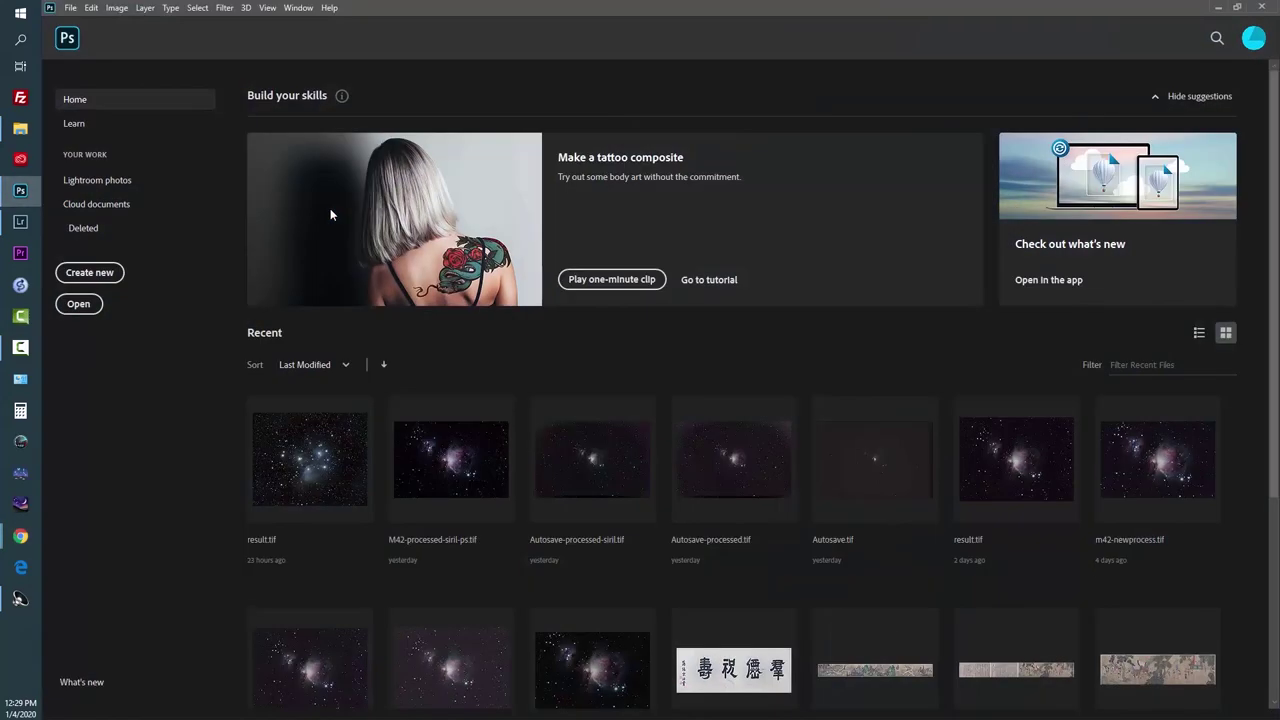
{"action": "left_click", "coordinate": [80, 304]}
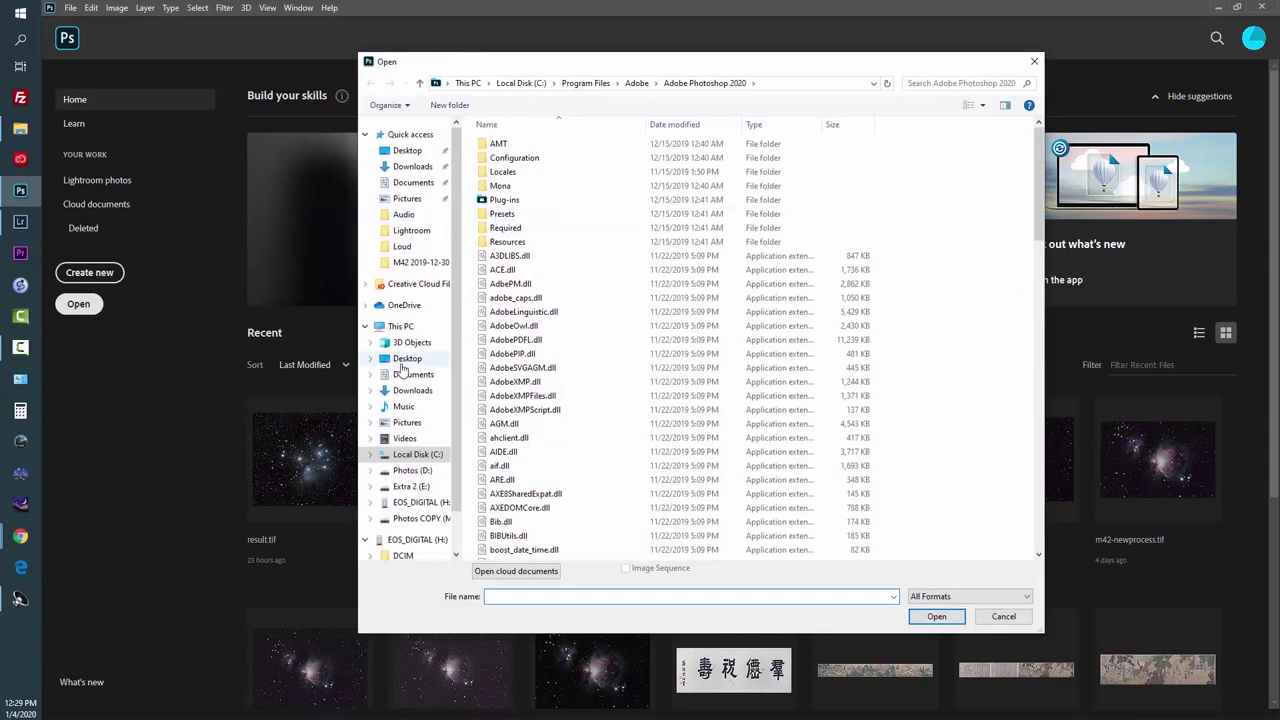
{"action": "left_click", "coordinate": [407, 358]}
{"action": "double_click", "coordinate": [517, 145]}
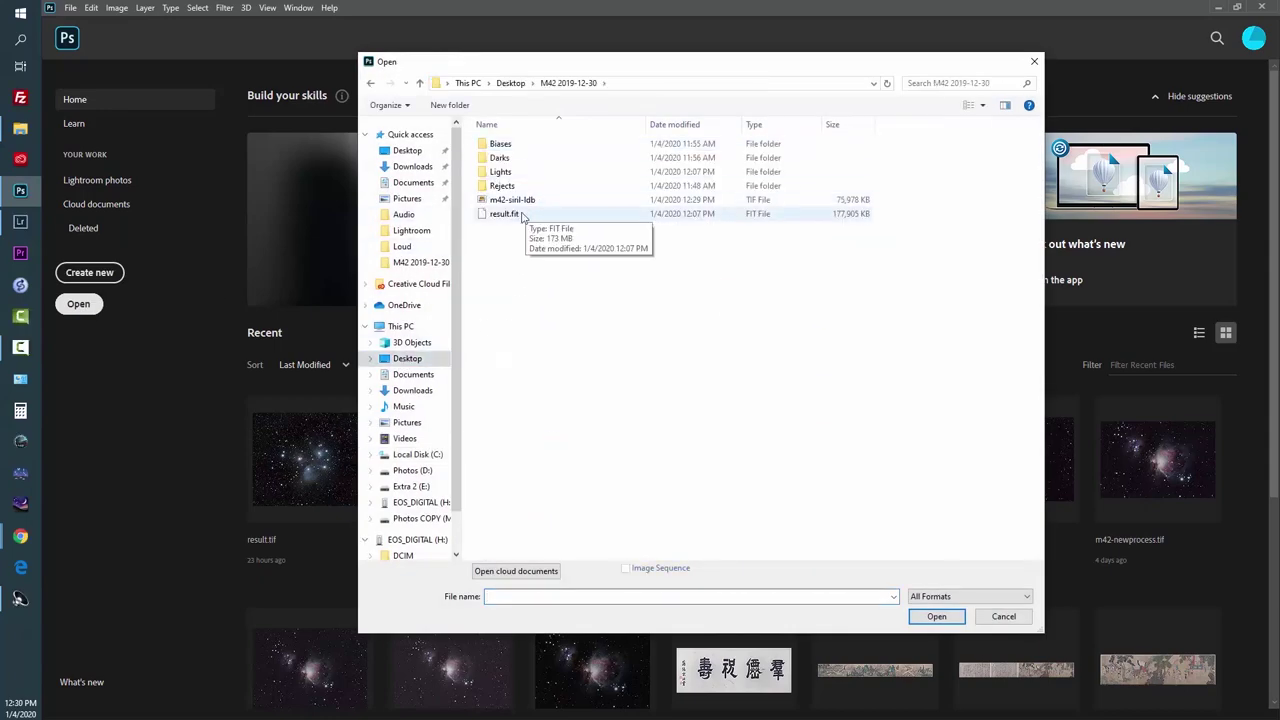
{"action": "left_click", "coordinate": [512, 200]}
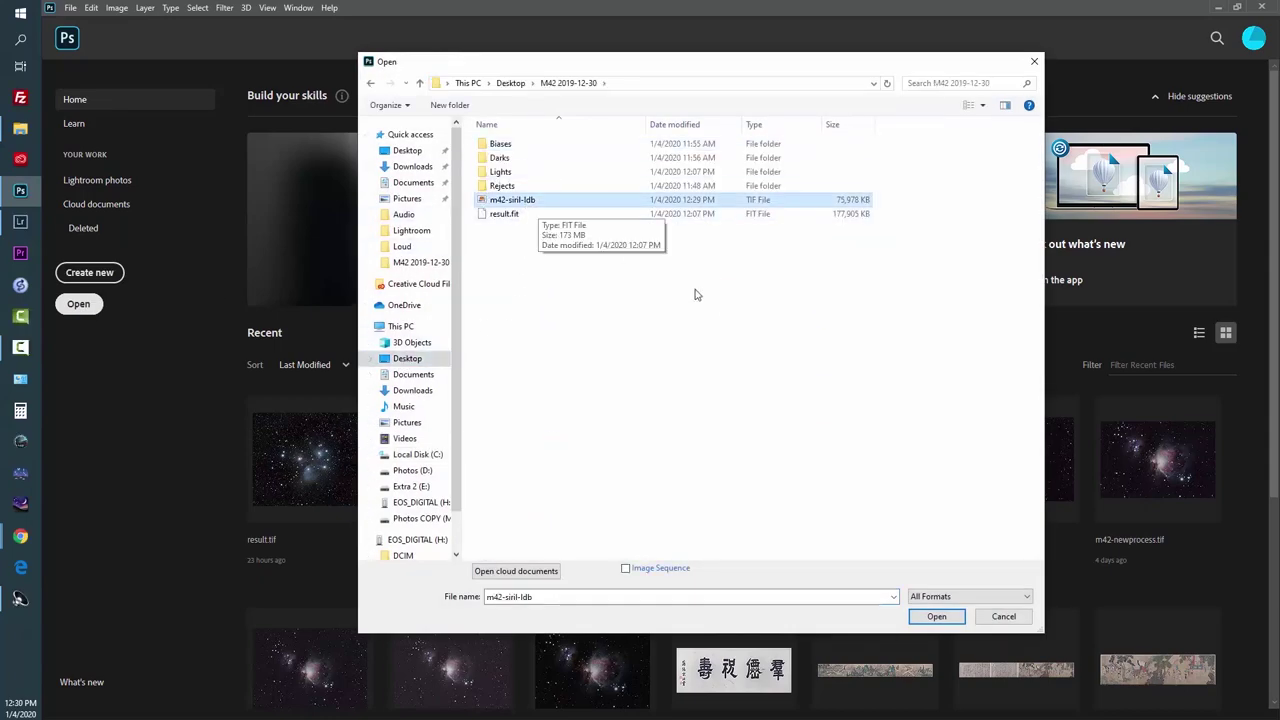
{"action": "left_click", "coordinate": [936, 616]}
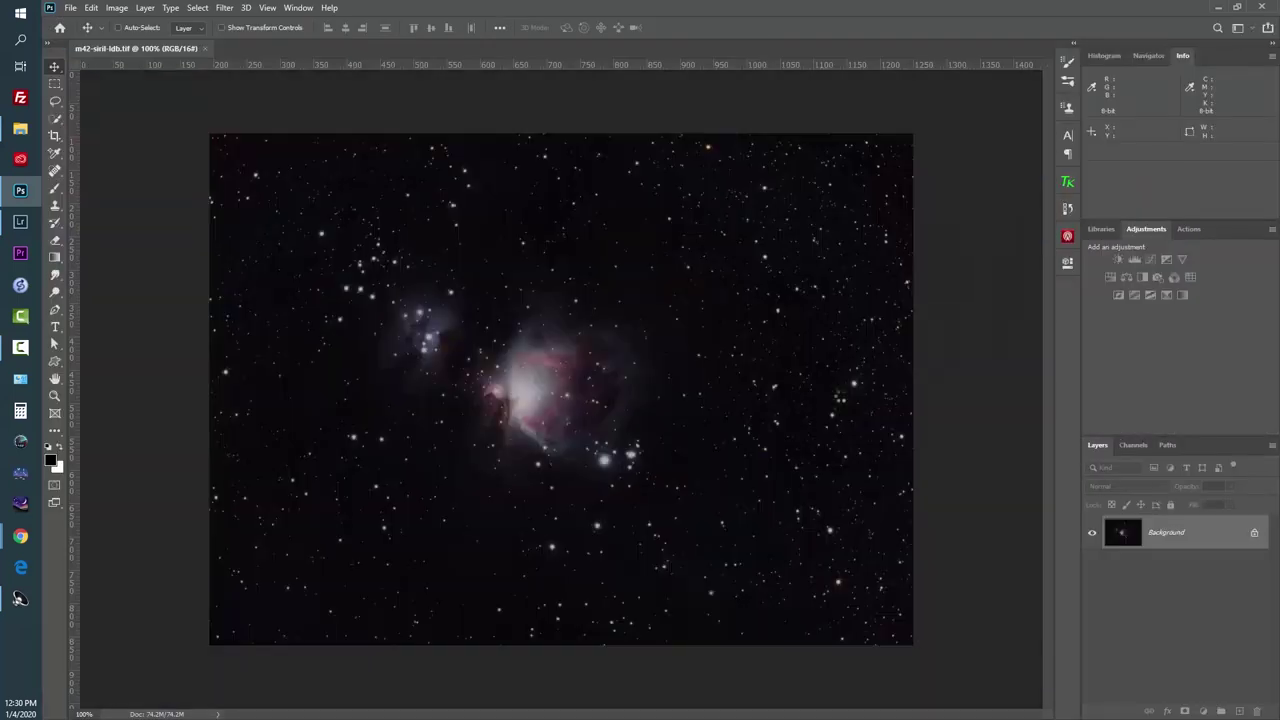
Start the Crop tool with the 2:3 (4:6) ratio preset and swap it to a 3:2 landscape frame.
{"action": "scroll", "coordinate": [534, 398], "scroll_direction": "up", "scroll_amount": 5}
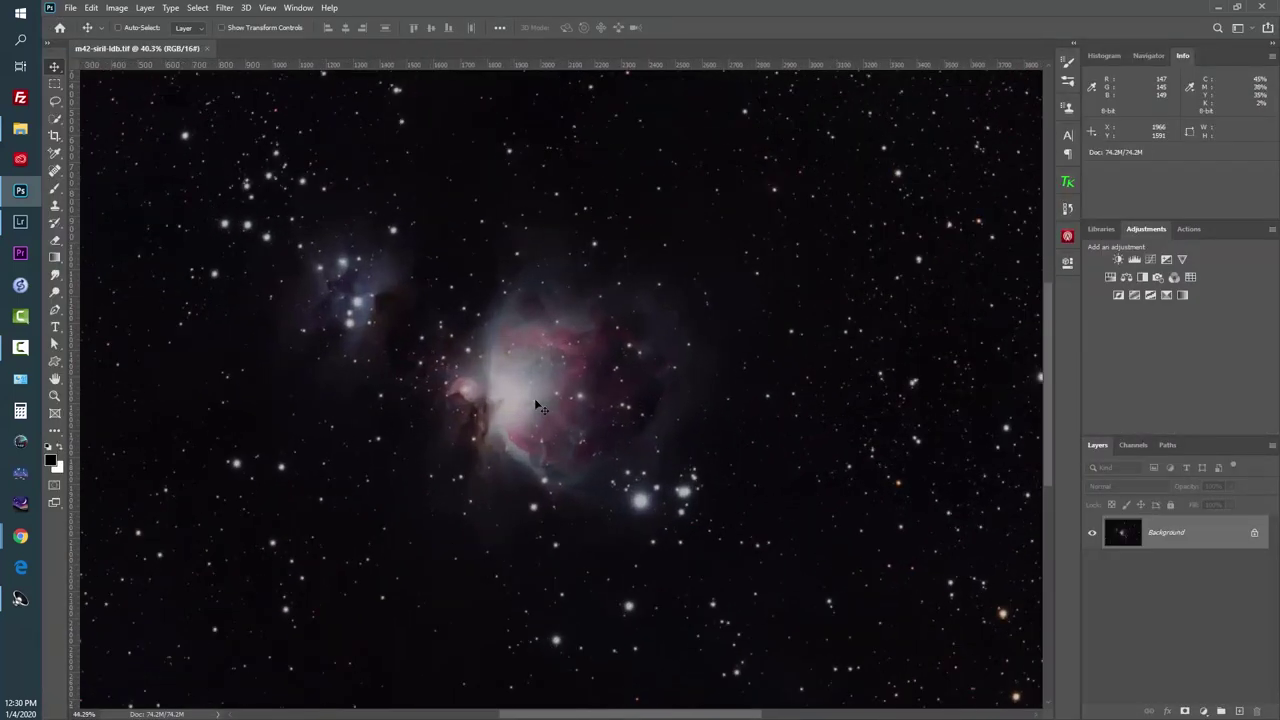
{"action": "scroll", "coordinate": [537, 405], "scroll_direction": "down", "scroll_amount": 3}
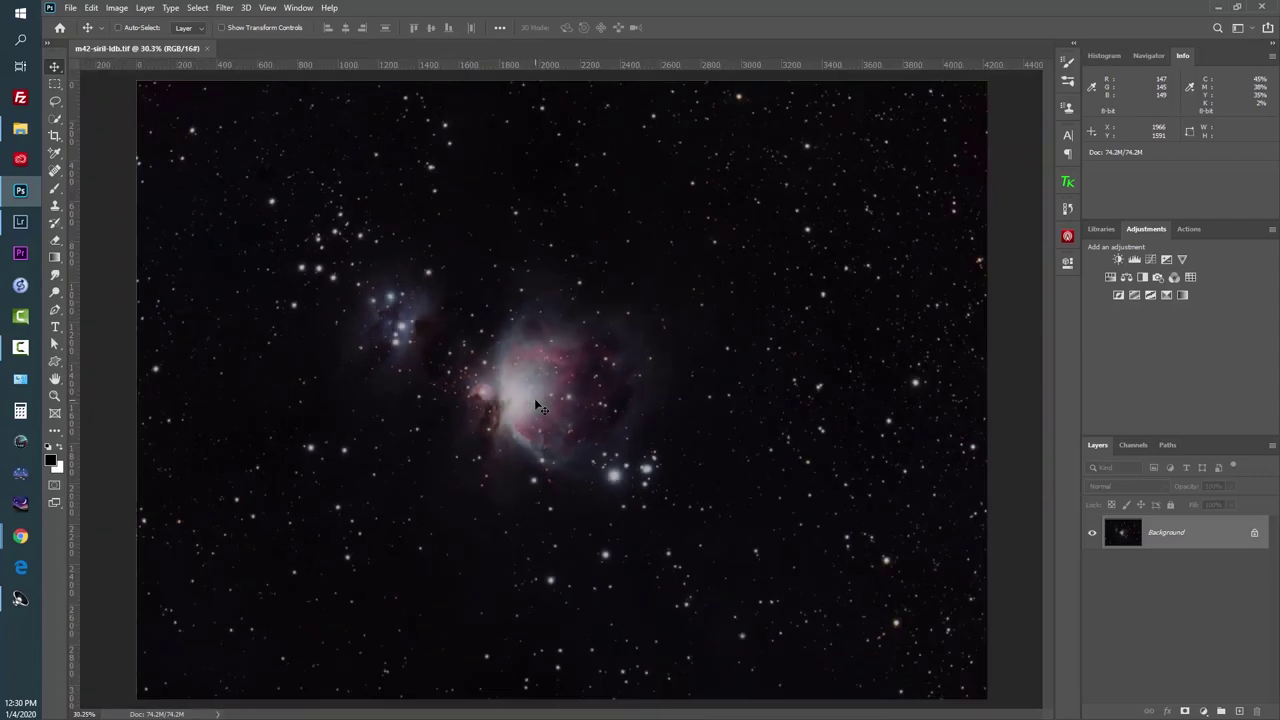
{"action": "left_click", "coordinate": [55, 135]}
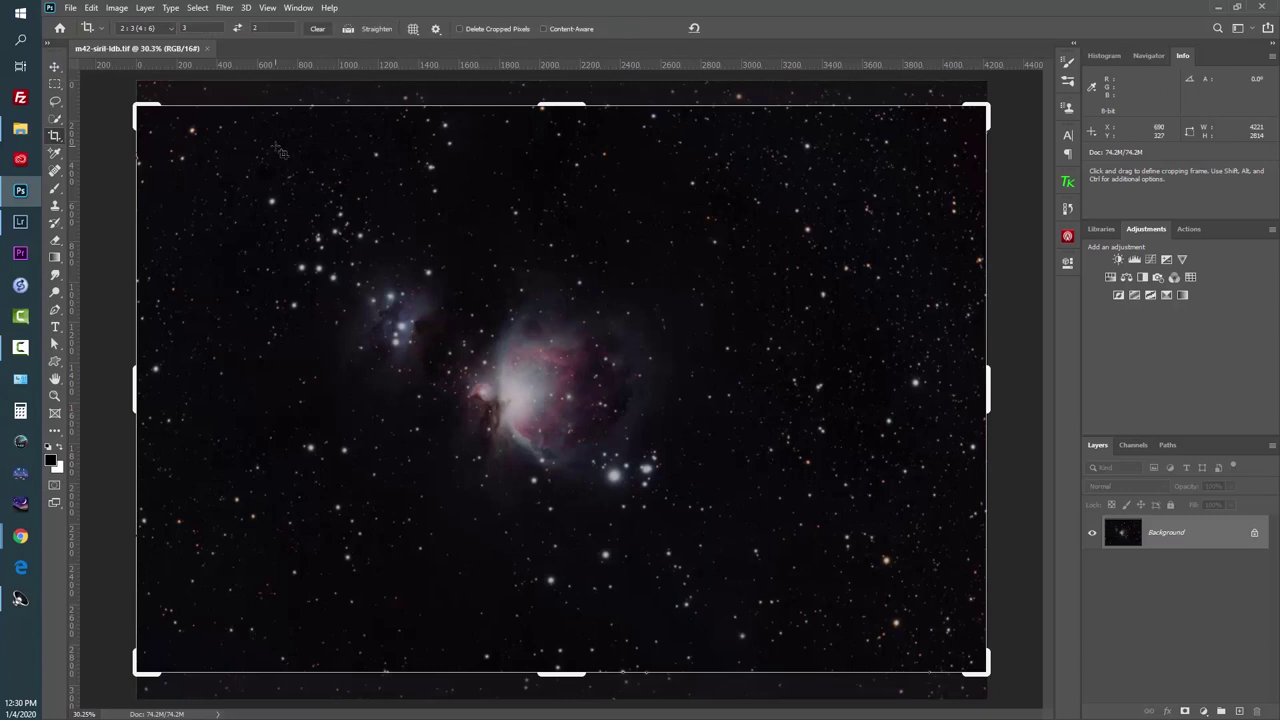
{"action": "left_click", "coordinate": [165, 29]}
{"action": "left_click", "coordinate": [152, 109]}
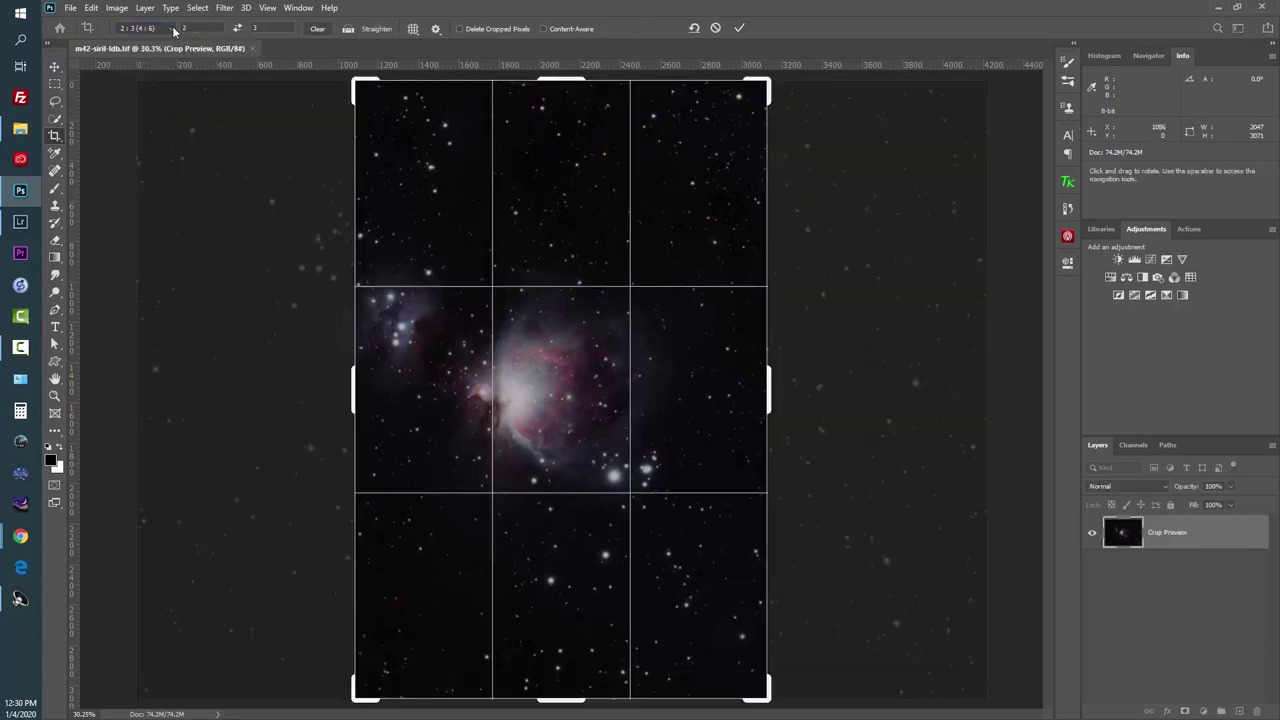
{"action": "left_click", "coordinate": [237, 28]}
Crop the image around both nebulae to about 2904 by 1936 px, keeping the main nebula slightly right of center.
{"action": "left_click_drag", "start_coordinate": [437, 274], "coordinate": [493, 293]}
{"action": "left_click_drag", "start_coordinate": [869, 185], "coordinate": [850, 197]}
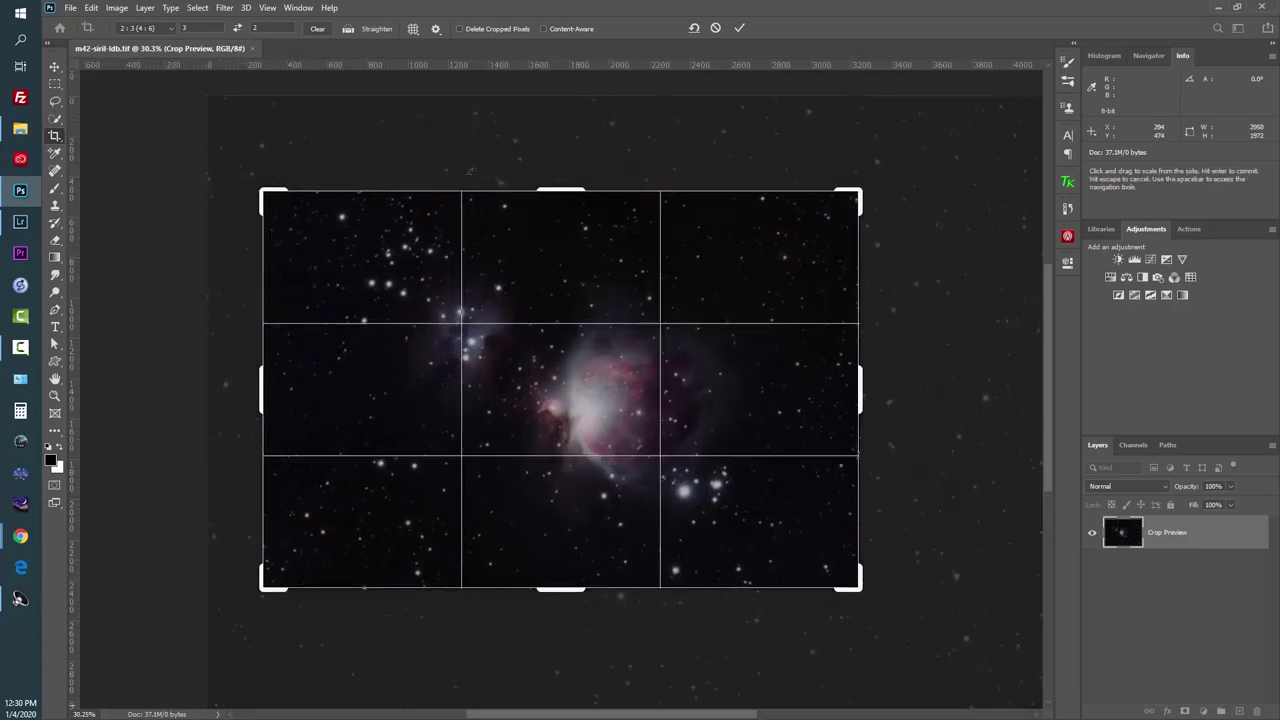
{"action": "left_click_drag", "start_coordinate": [265, 193], "coordinate": [277, 202]}
{"action": "left_click_drag", "start_coordinate": [543, 356], "coordinate": [534, 351]}
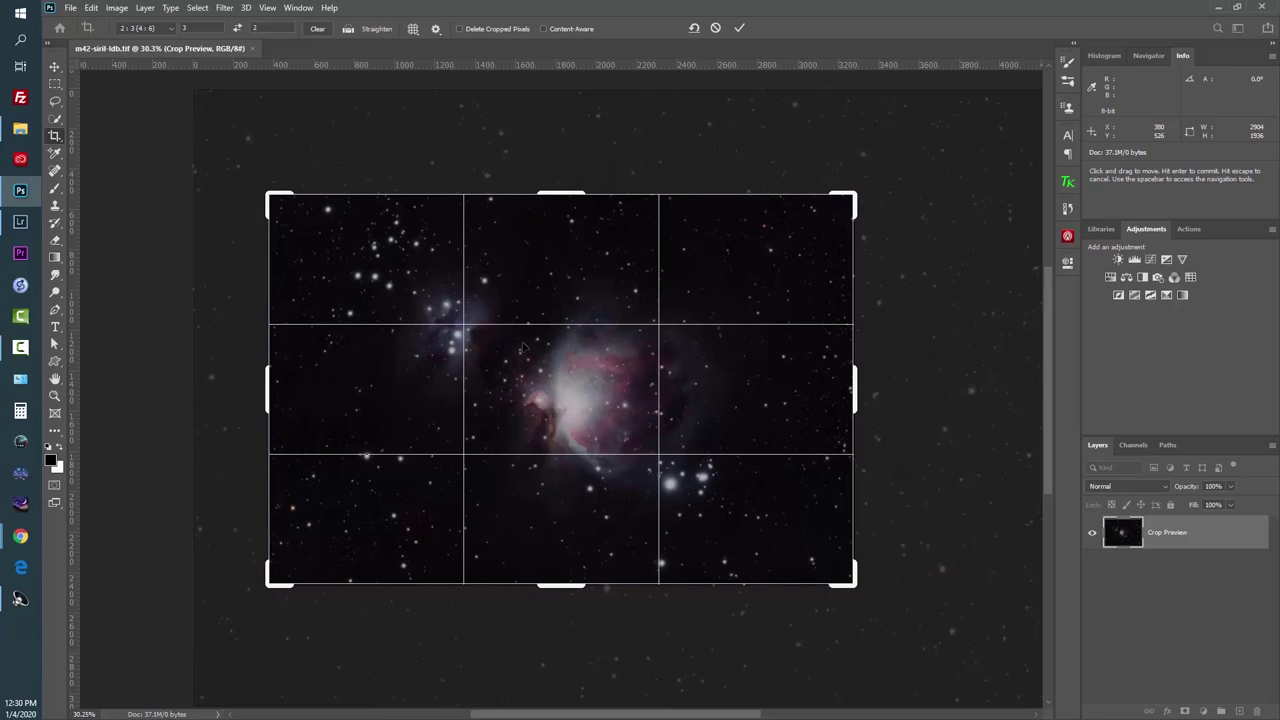
{"action": "key", "text": "Return"}
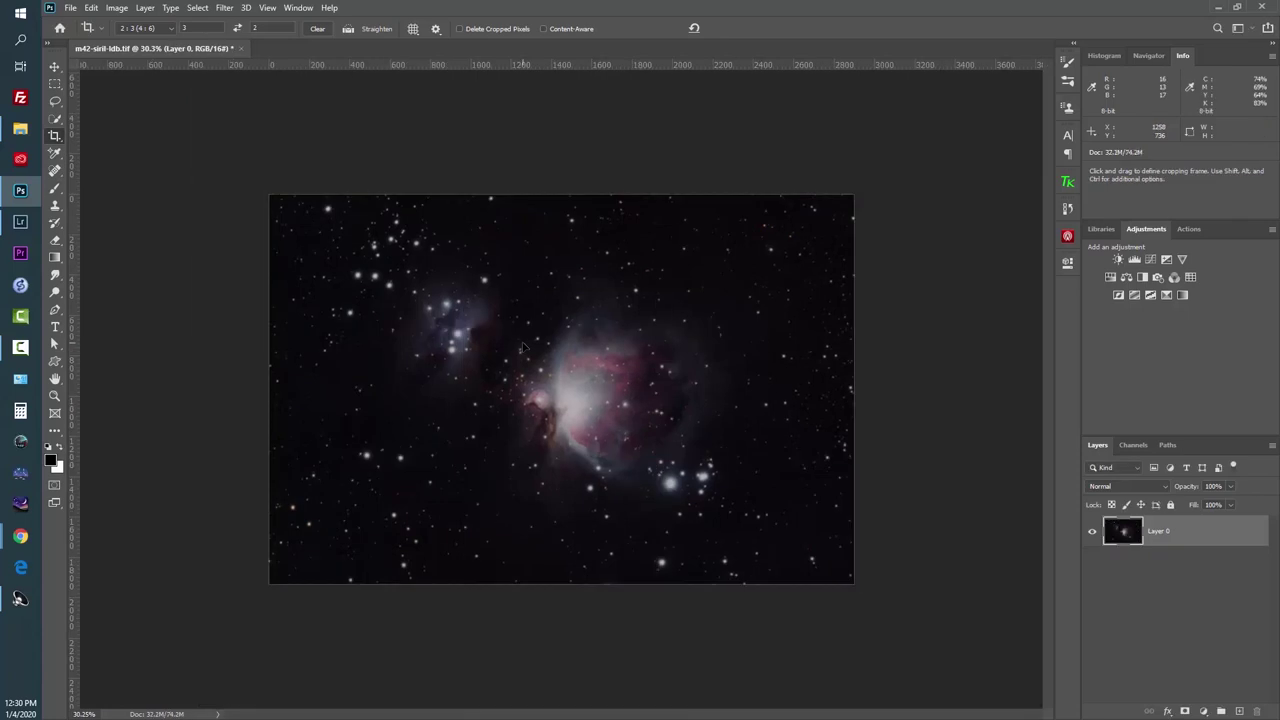
Duplicate Layer 0, rename the original layer "base image" and name the copy "ACR".
{"action": "scroll", "coordinate": [584, 443], "scroll_direction": "up", "scroll_amount": 2}
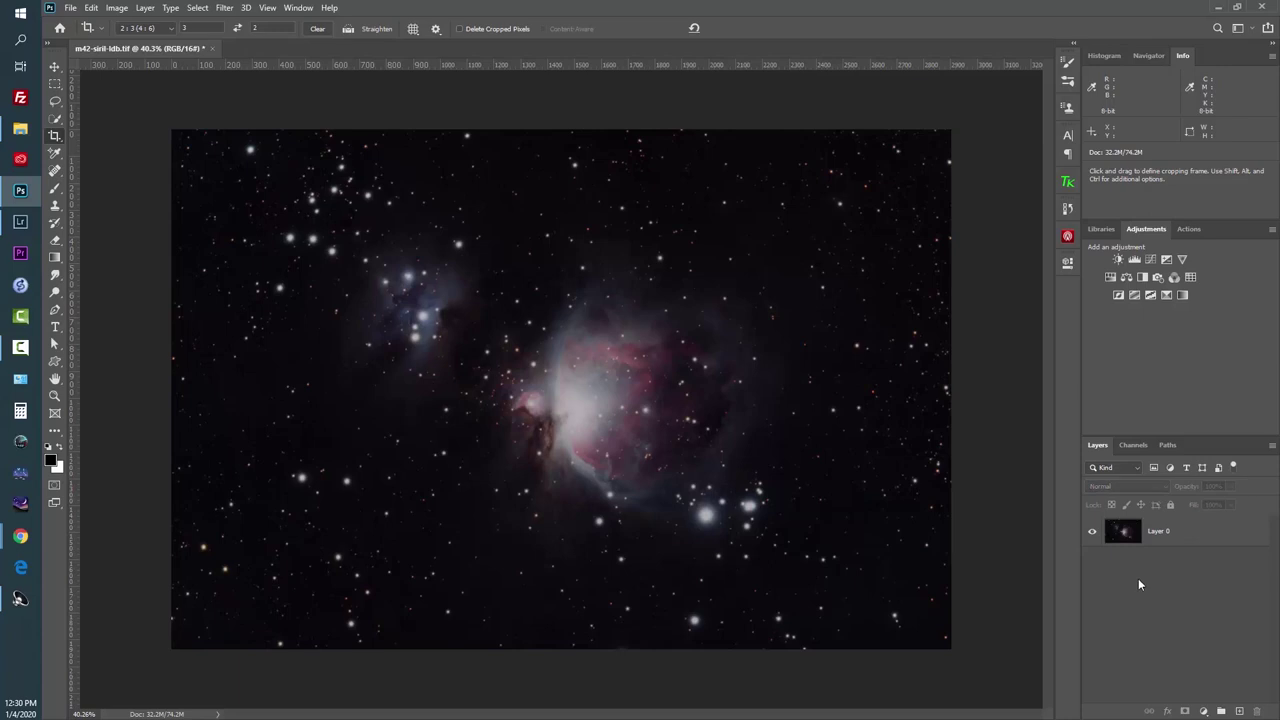
{"action": "key", "text": "ctrl+j"}
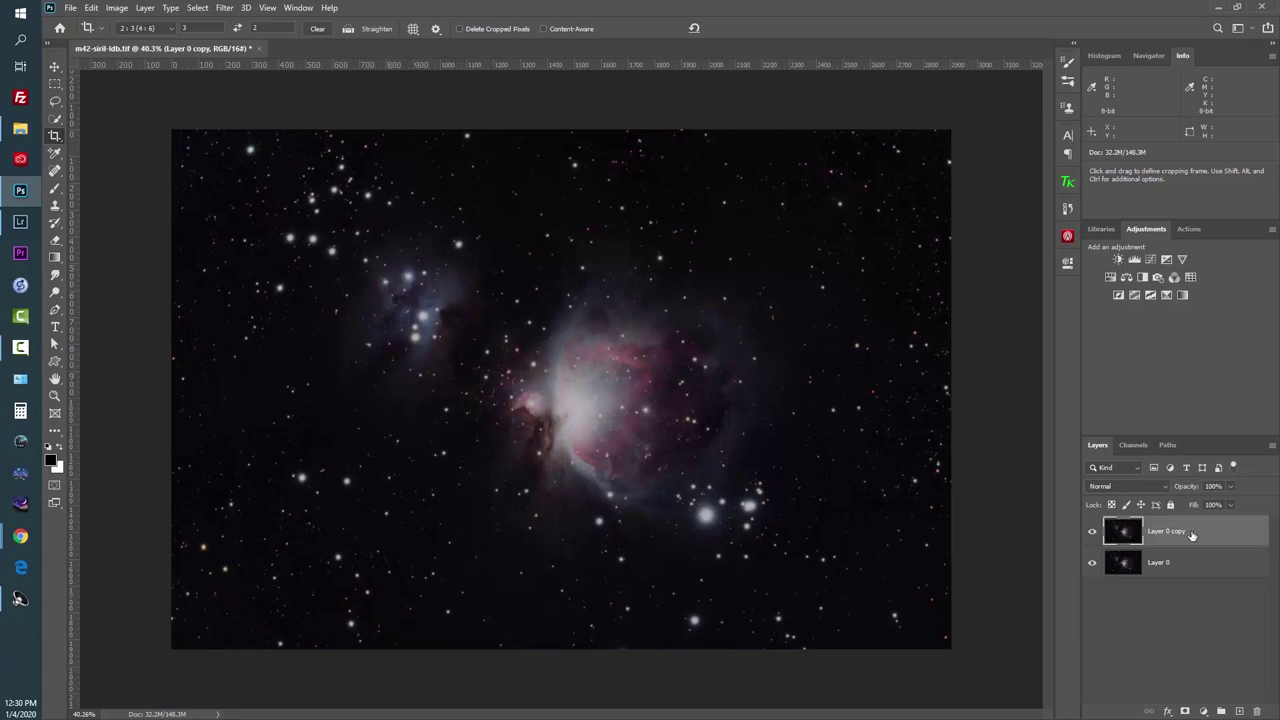
{"action": "double_click", "coordinate": [1160, 564]}
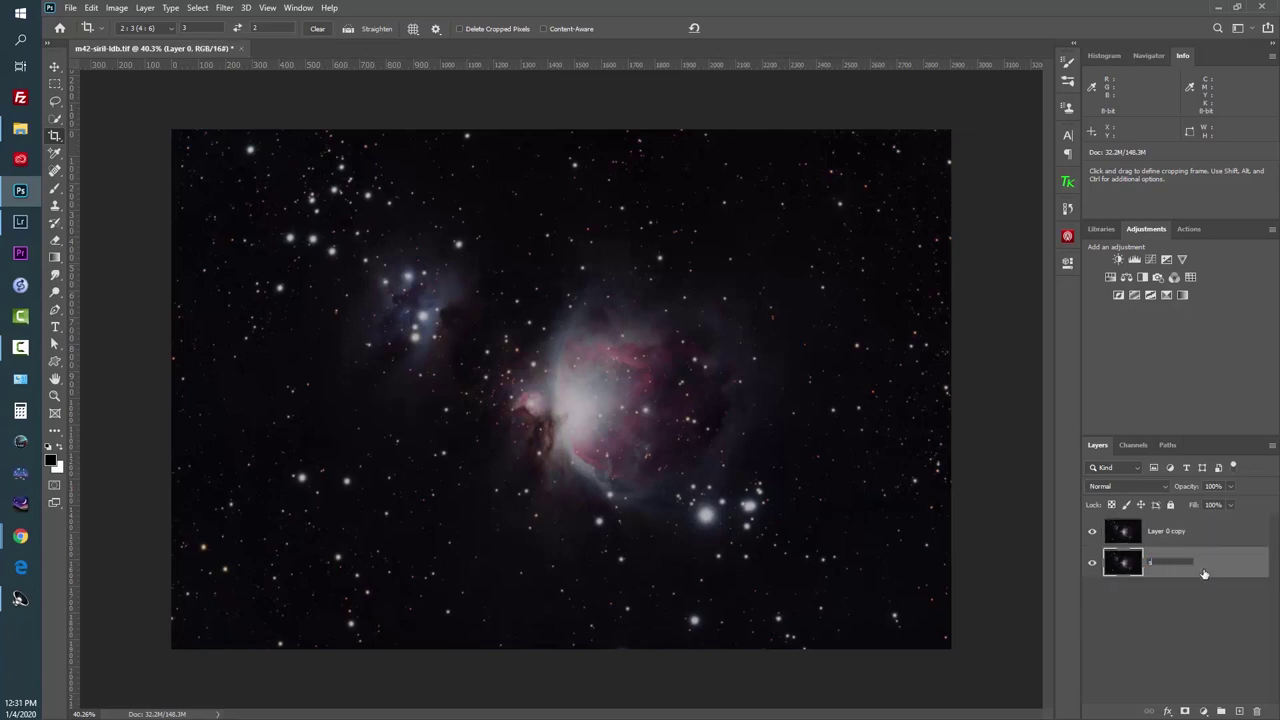
{"action": "type", "text": "base image"}
{"action": "key", "text": "Return"}
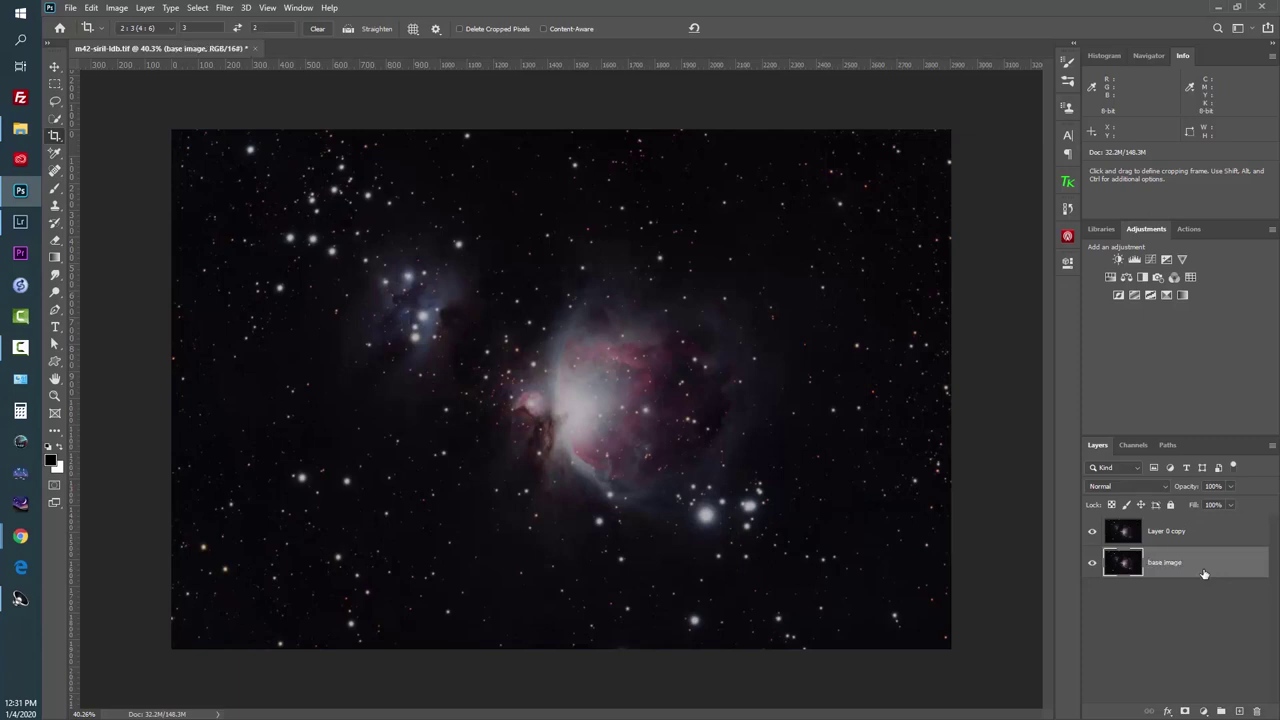
{"action": "double_click", "coordinate": [1160, 564]}
{"action": "double_click", "coordinate": [1187, 534]}
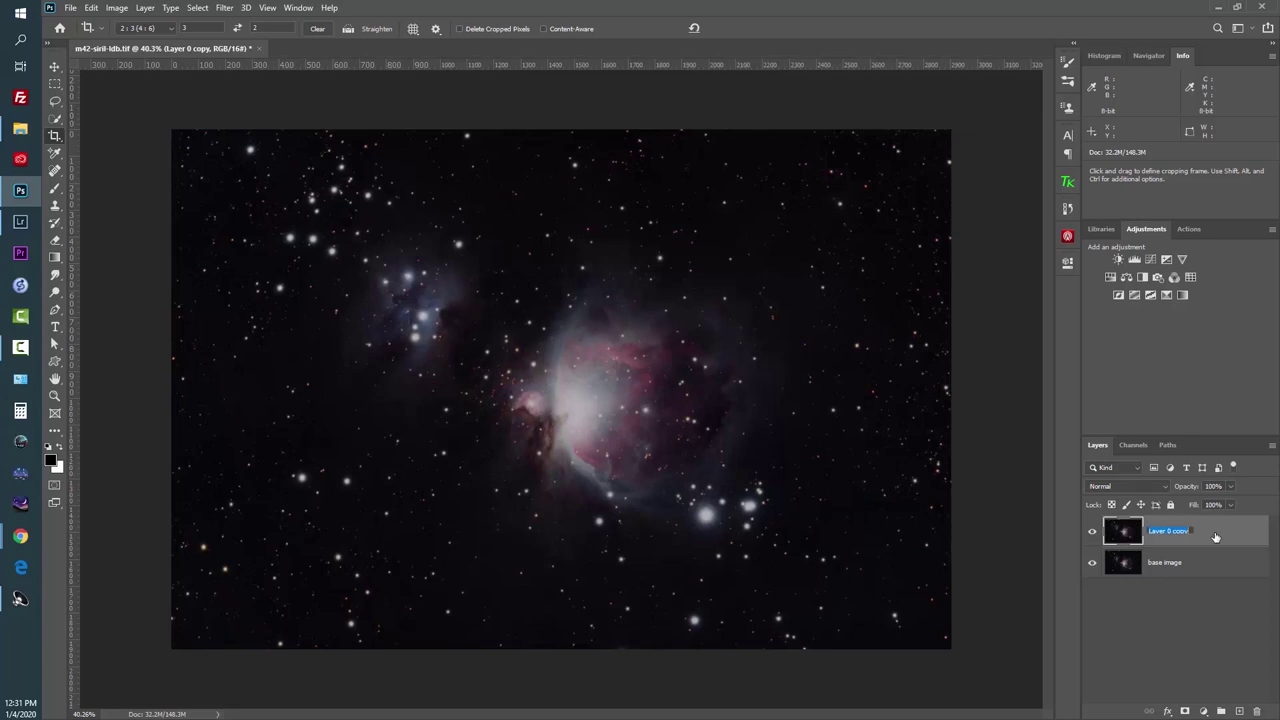
{"action": "type", "text": "ACR"}
{"action": "key", "text": "Return"}
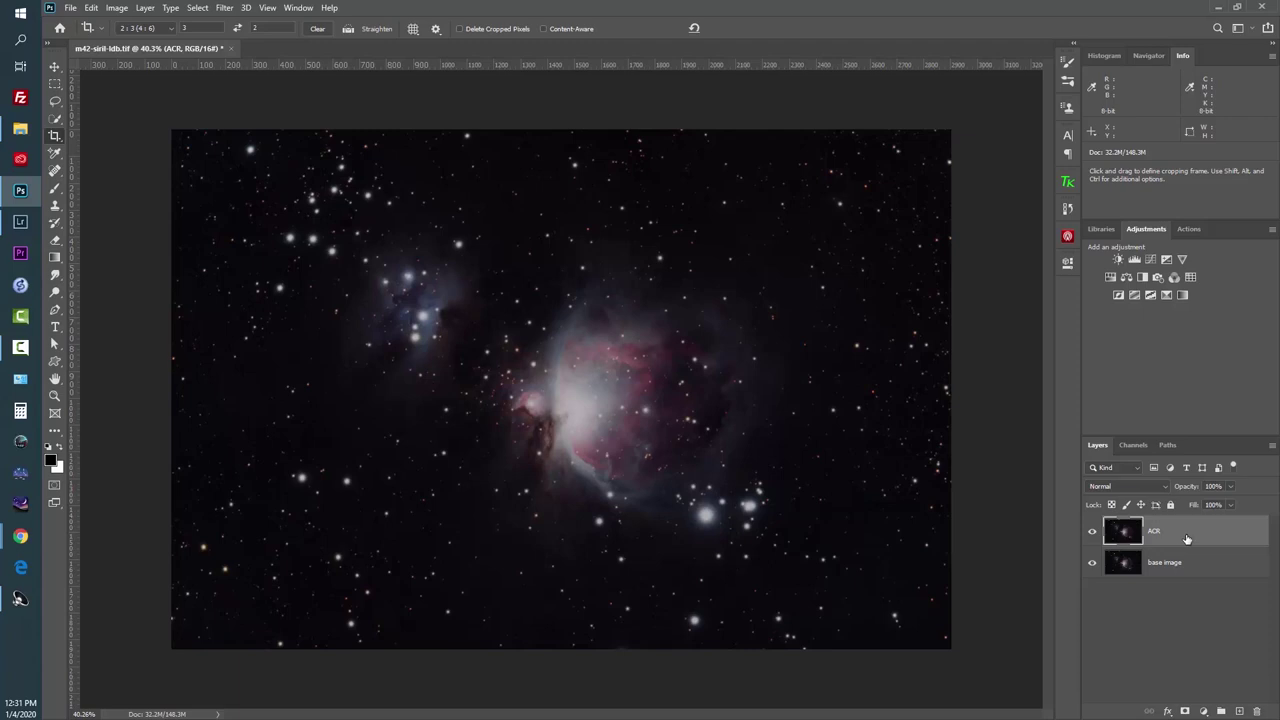
Apply the Camera Raw Filter to the ACR layer with Clarity, Vibrance and Saturation each set to +20.
{"action": "left_click", "coordinate": [226, 8]}
{"action": "left_click", "coordinate": [260, 87]}
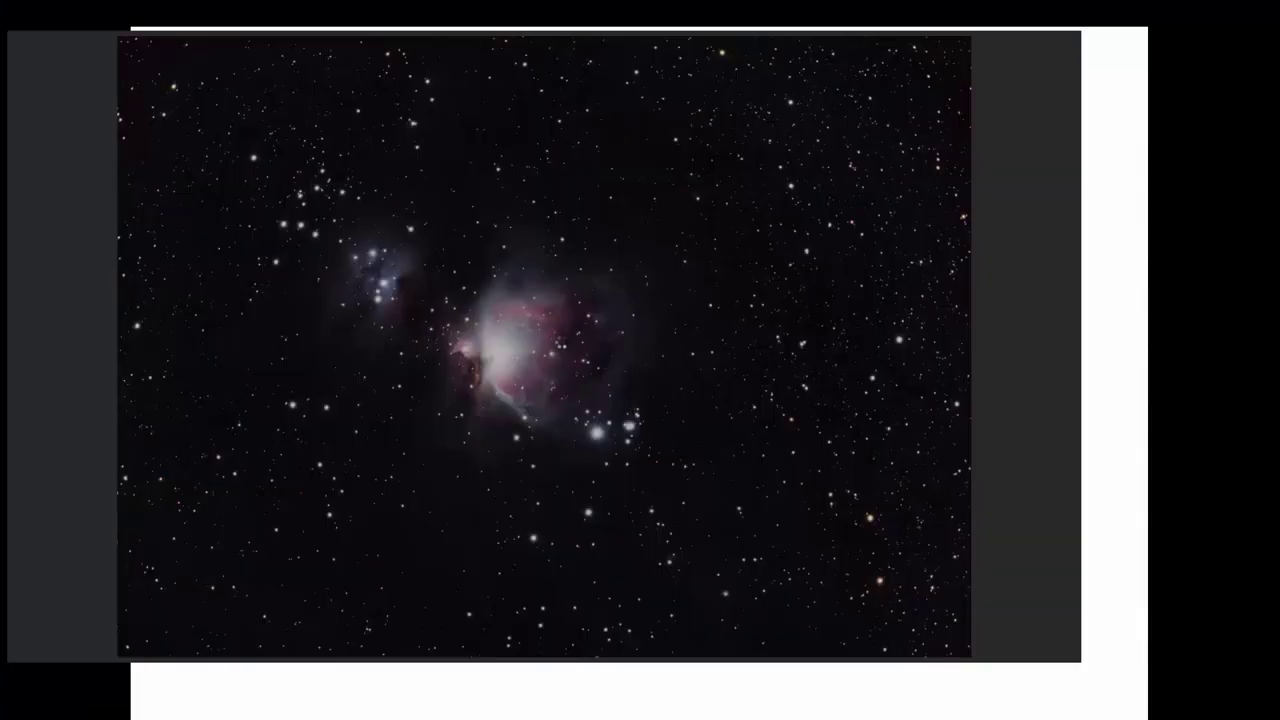
{"action": "left_click_drag", "start_coordinate": [537, 350], "coordinate": [678, 373]}
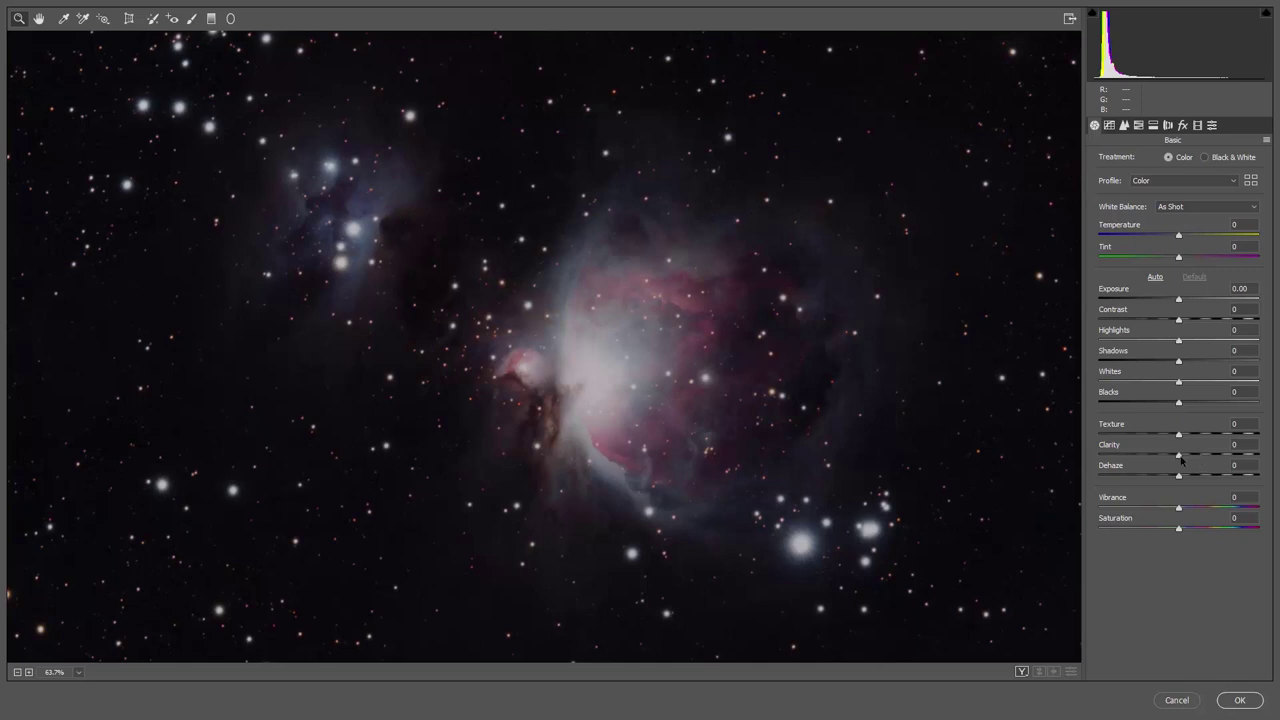
{"action": "left_click_drag", "start_coordinate": [1184, 458], "coordinate": [1202, 458]}
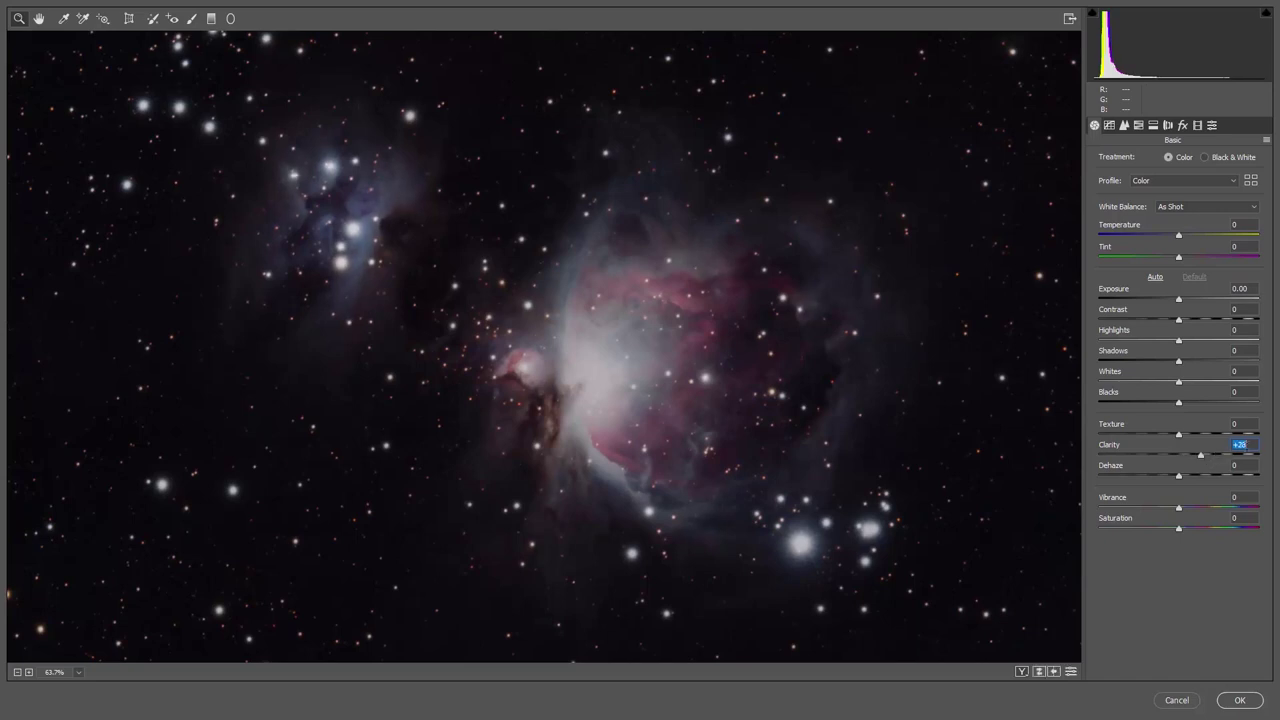
{"action": "type", "text": "2020"}
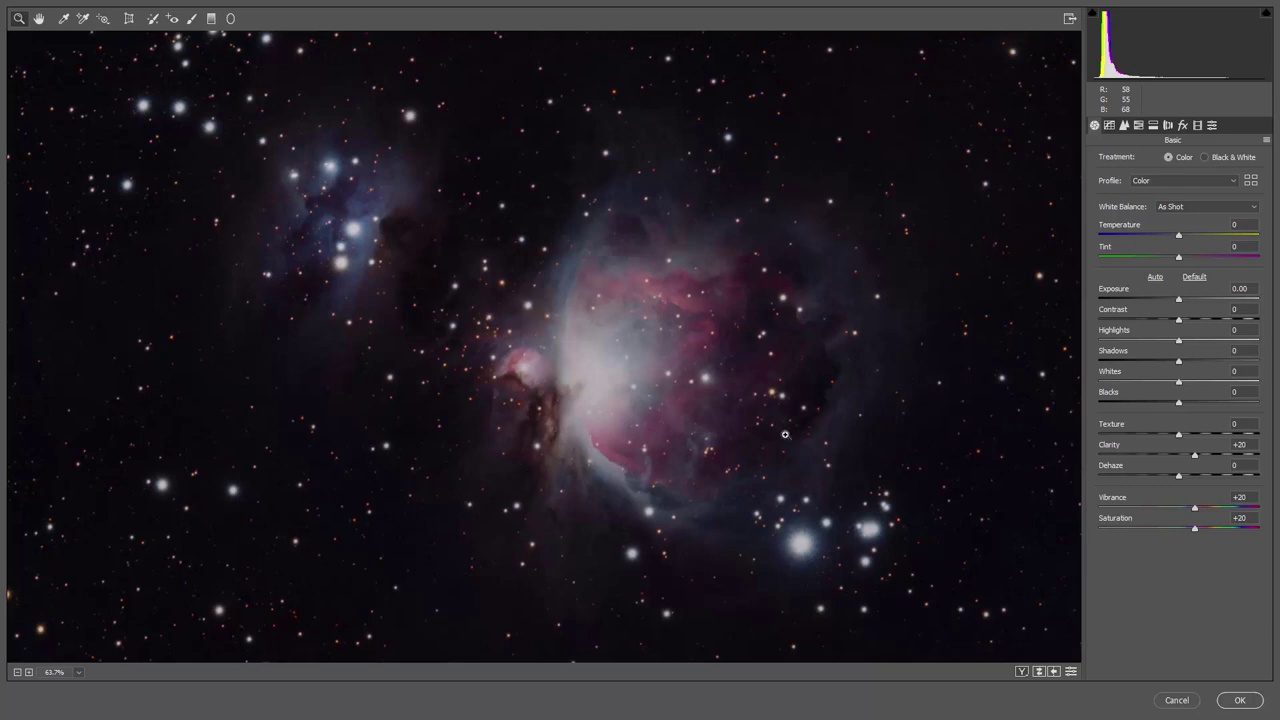
{"action": "left_click", "coordinate": [1240, 700]}
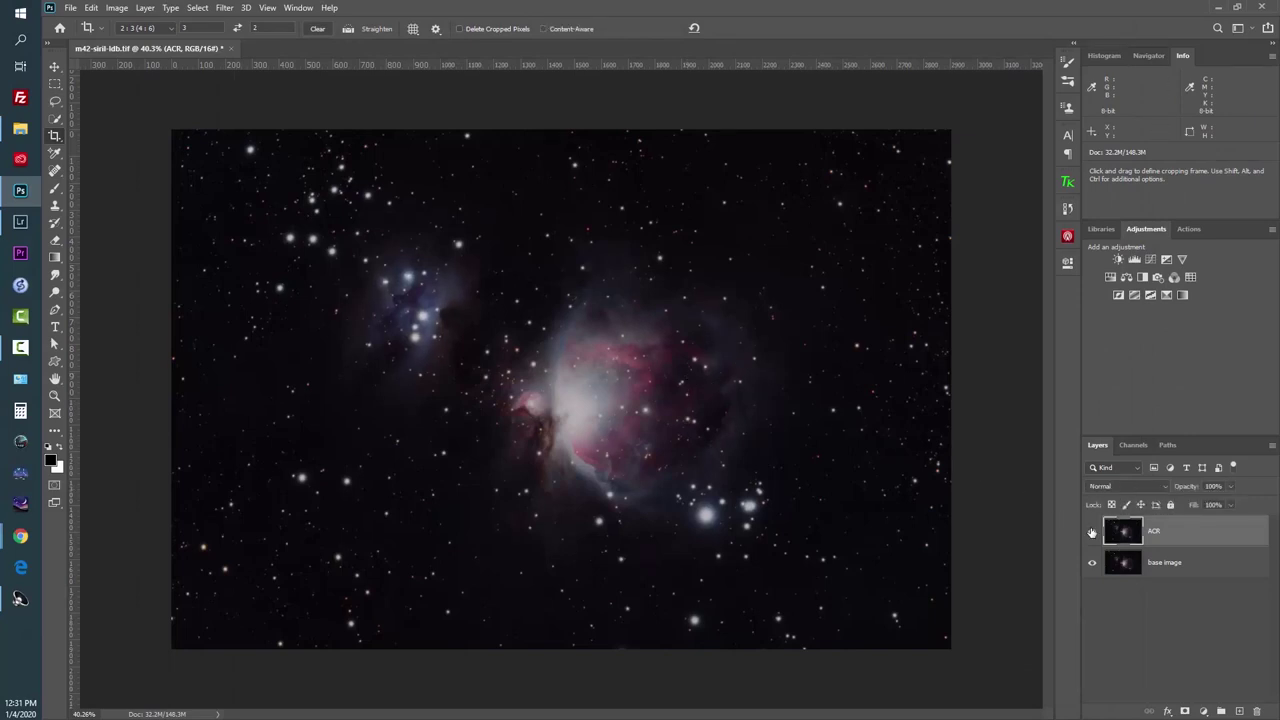
Examine the ACR layer up close around the nebula core, its outer dust and the surrounding star background.
{"action": "scroll", "coordinate": [637, 432], "scroll_direction": "up", "scroll_amount": 2}
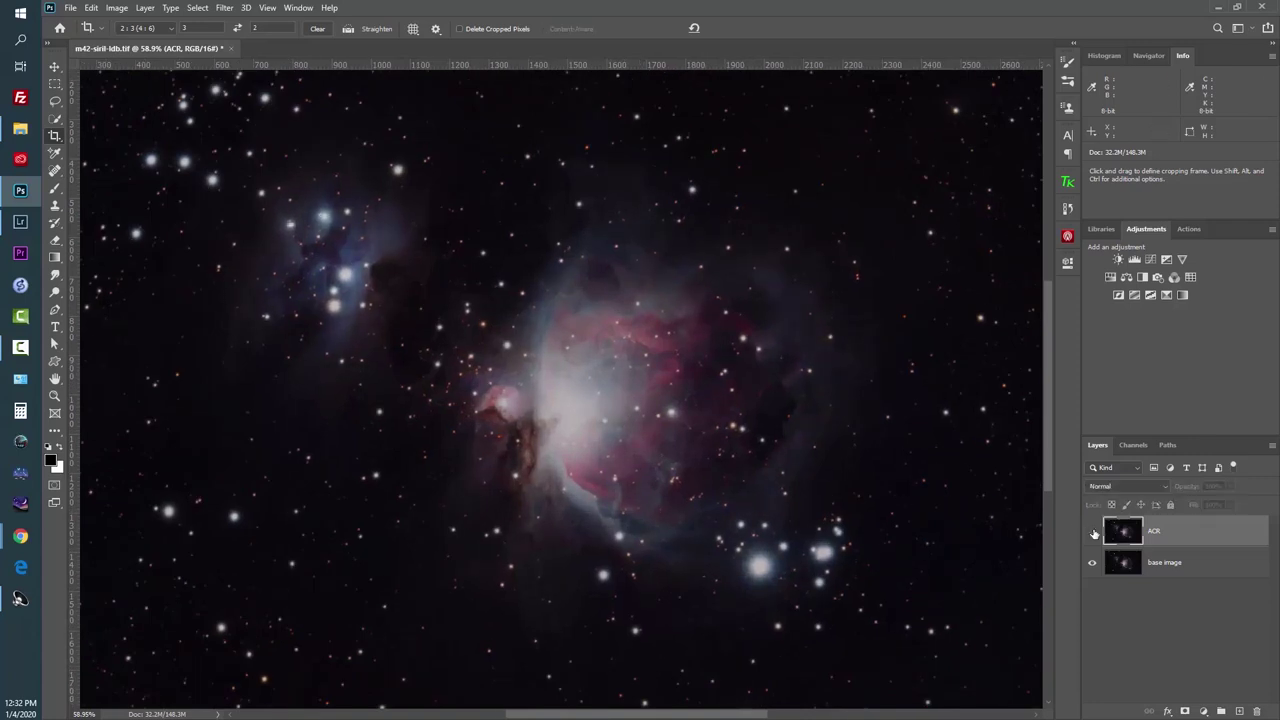
{"action": "scroll", "coordinate": [848, 468], "scroll_direction": "down", "scroll_amount": 2}
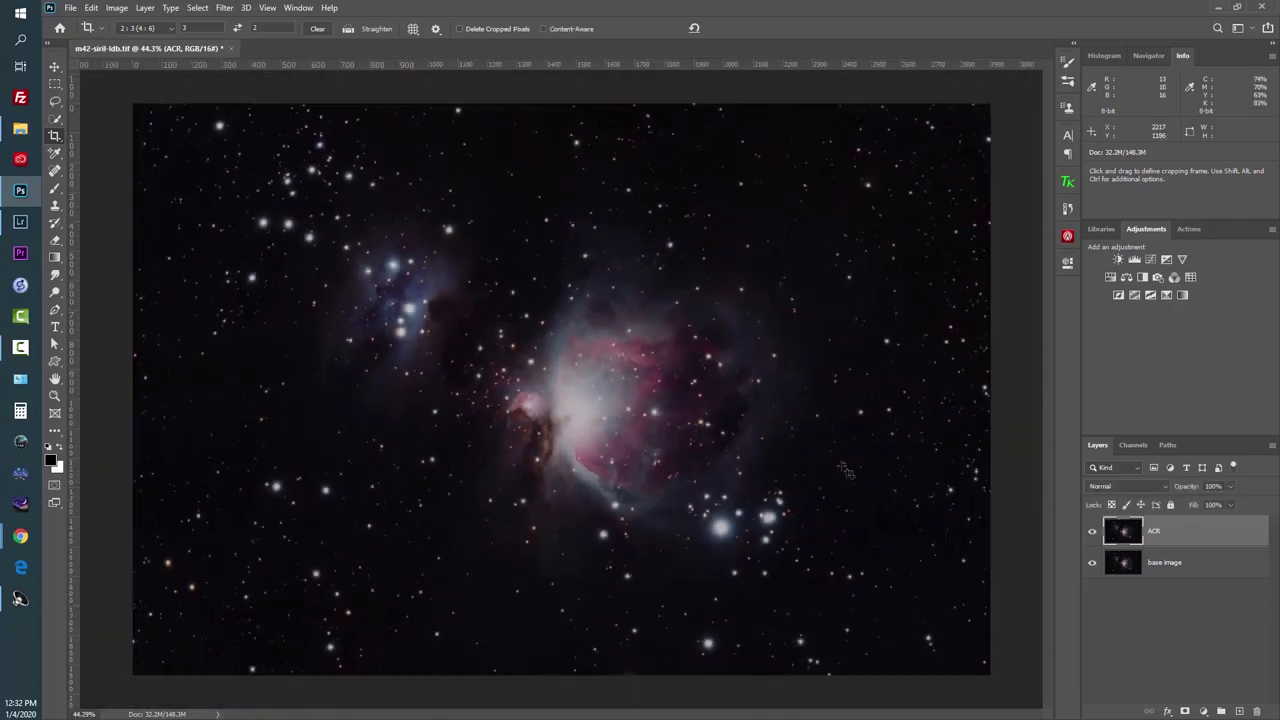
{"action": "left_click", "coordinate": [1176, 608]}
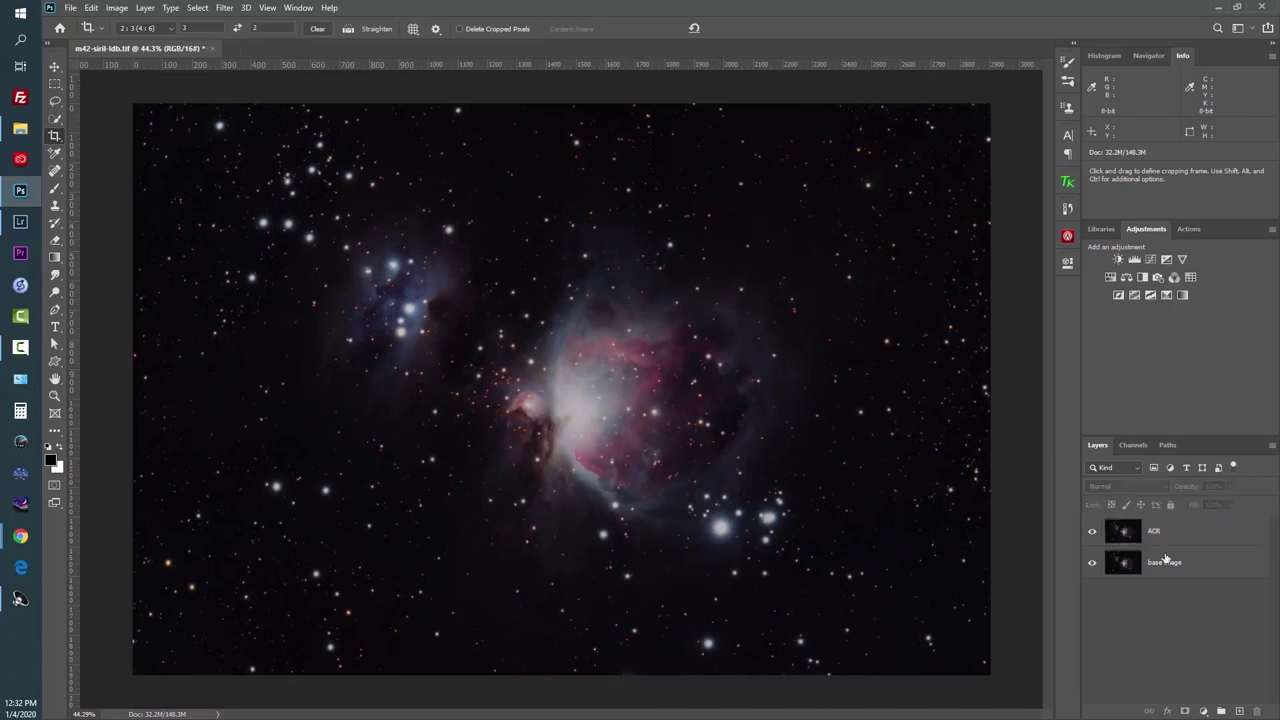
{"action": "left_click", "coordinate": [1188, 533]}
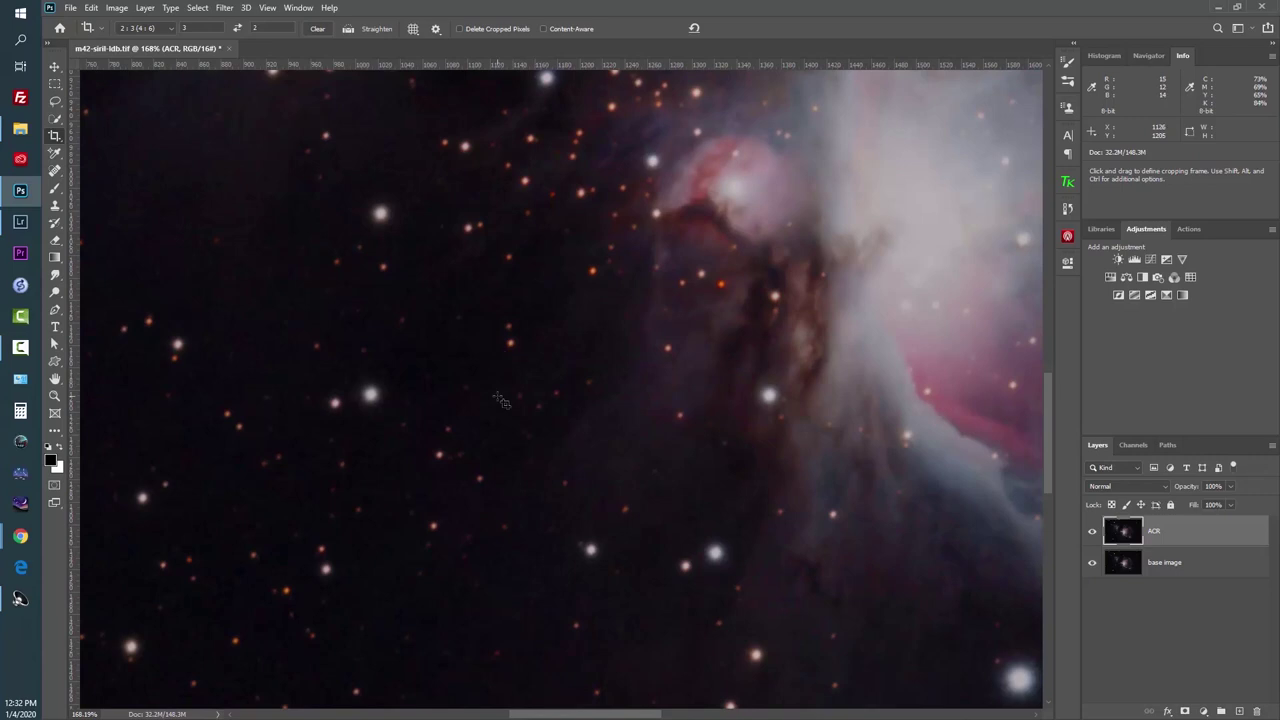
{"action": "left_click_drag", "start_coordinate": [906, 429], "coordinate": [666, 251]}
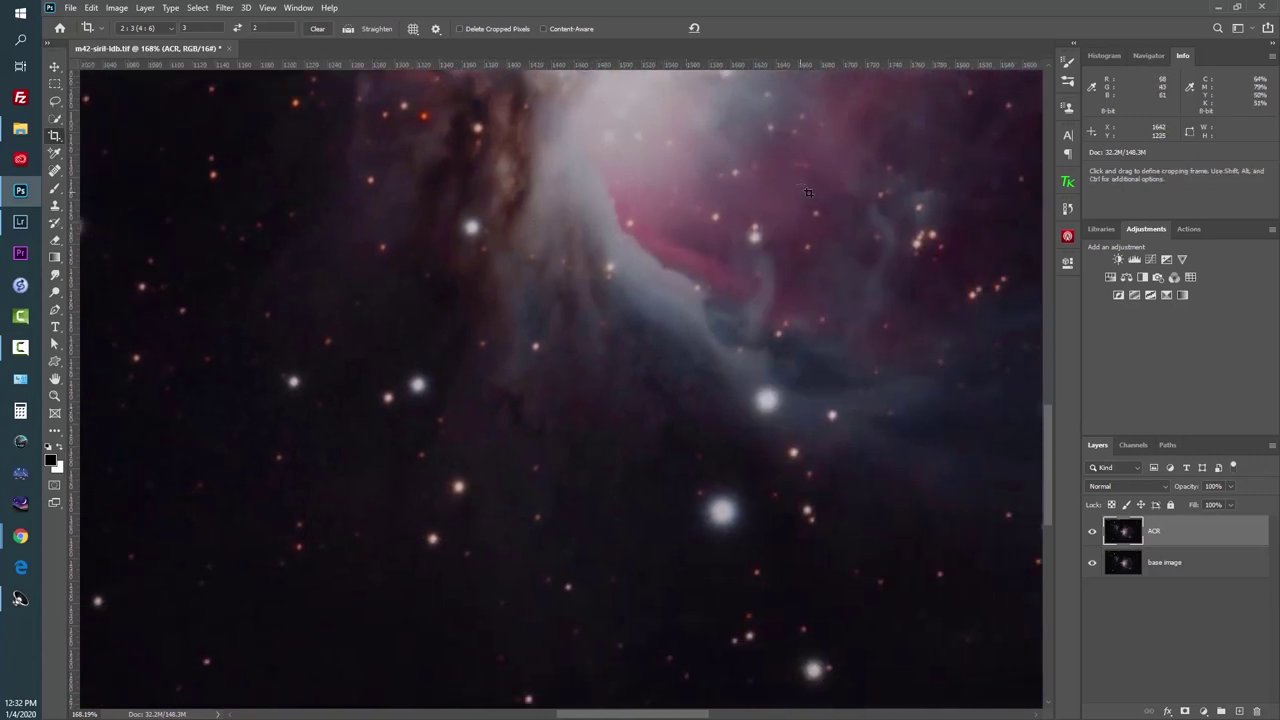
{"action": "left_click_drag", "start_coordinate": [805, 200], "coordinate": [731, 400]}
{"action": "left_click_drag", "start_coordinate": [925, 225], "coordinate": [740, 270]}
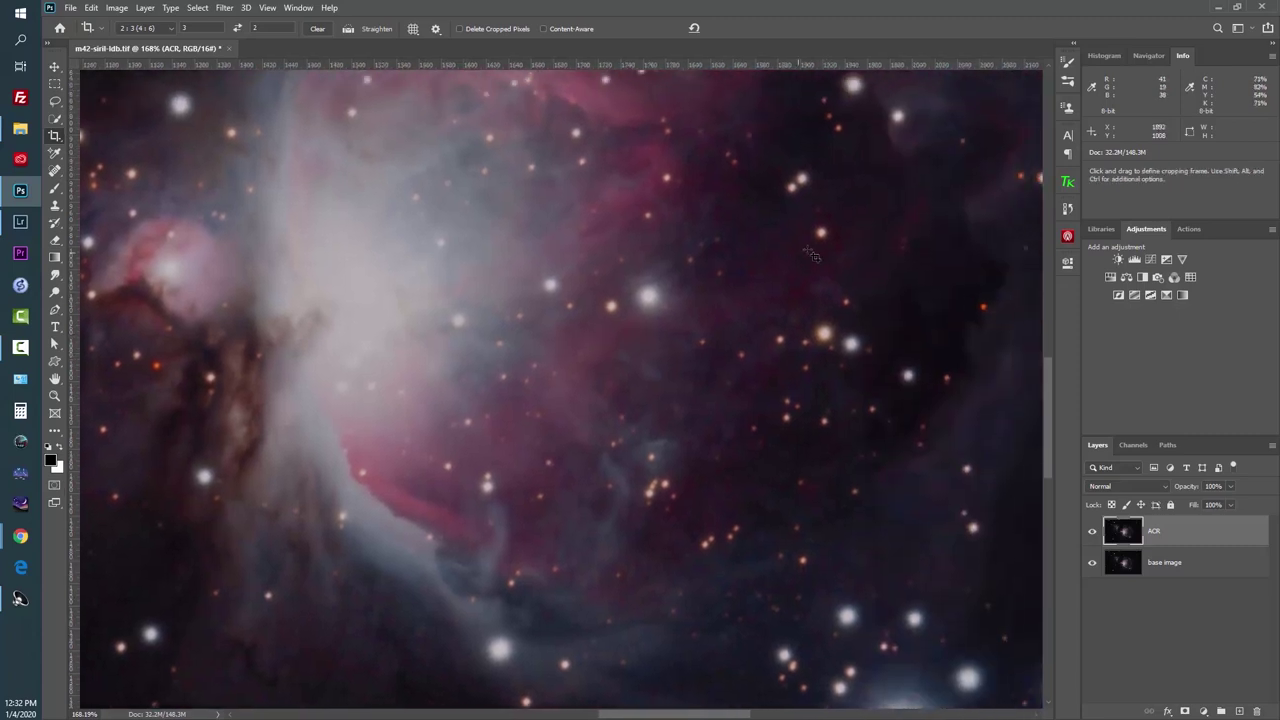
{"action": "left_click_drag", "start_coordinate": [878, 204], "coordinate": [694, 352]}
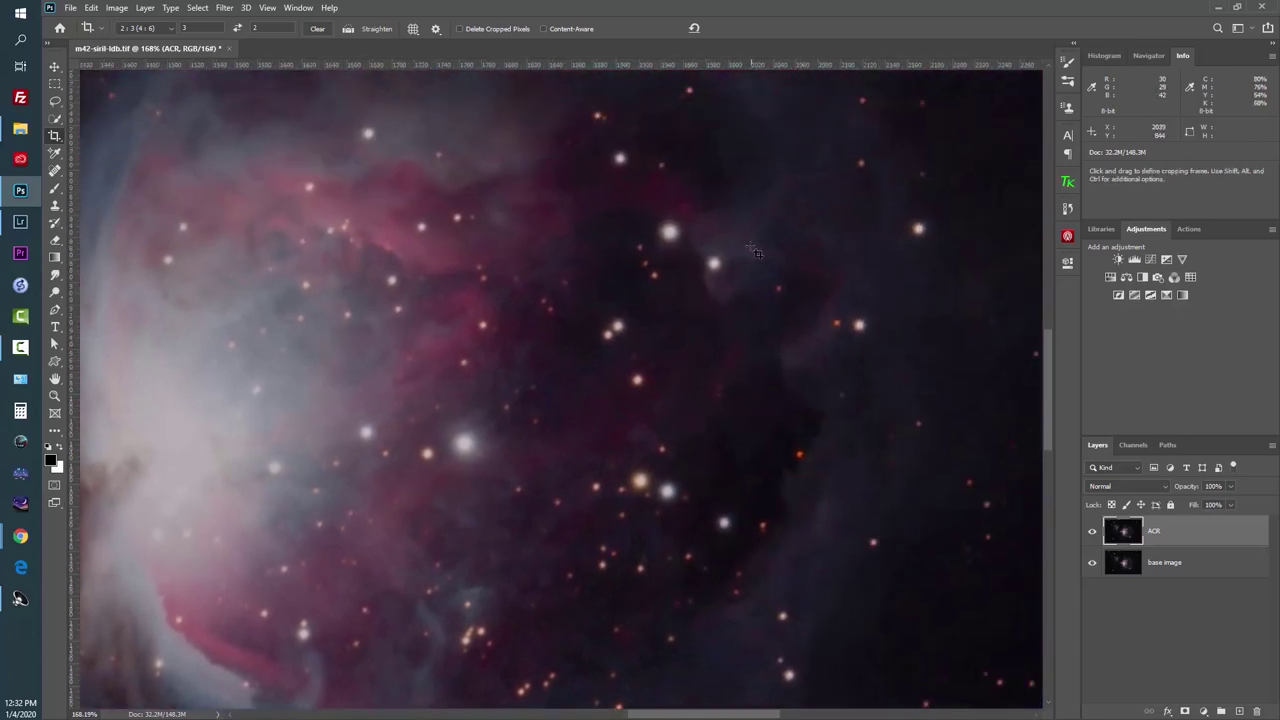
{"action": "left_click_drag", "start_coordinate": [463, 401], "coordinate": [828, 300]}
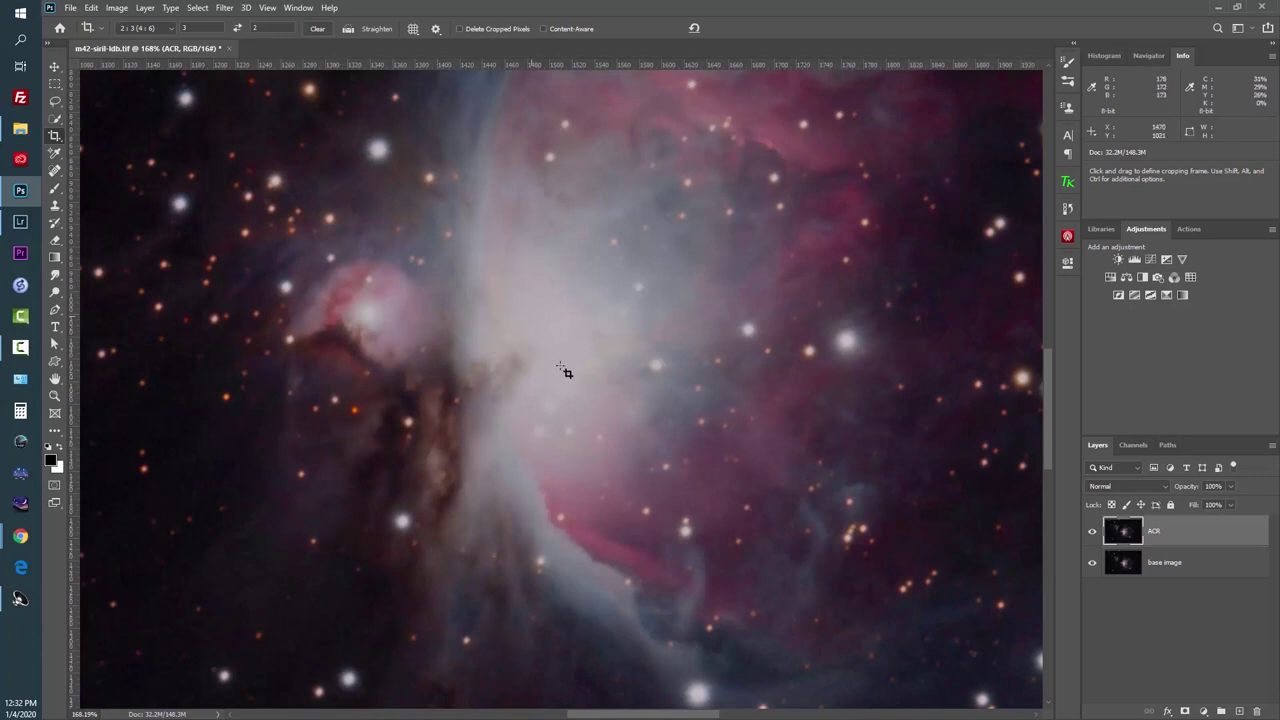
{"action": "scroll", "coordinate": [388, 293], "scroll_direction": "down", "scroll_amount": 4}
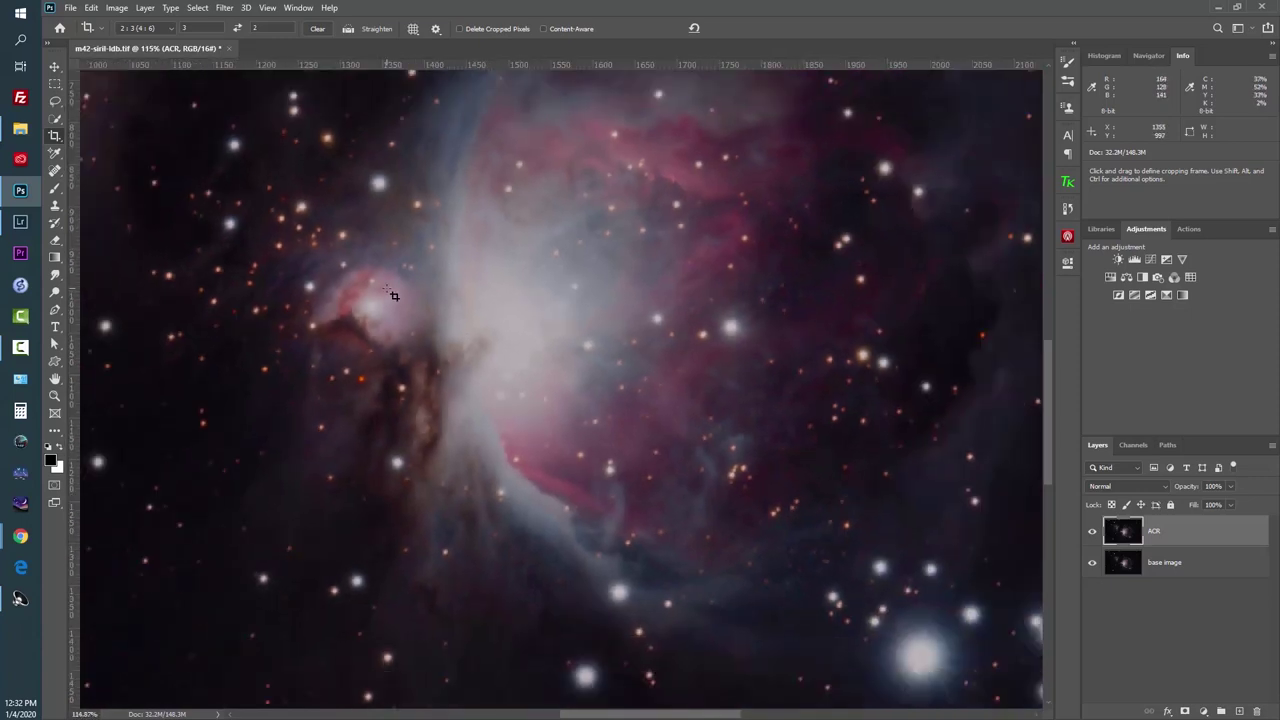
{"action": "scroll", "coordinate": [518, 447], "scroll_direction": "up", "scroll_amount": 3}
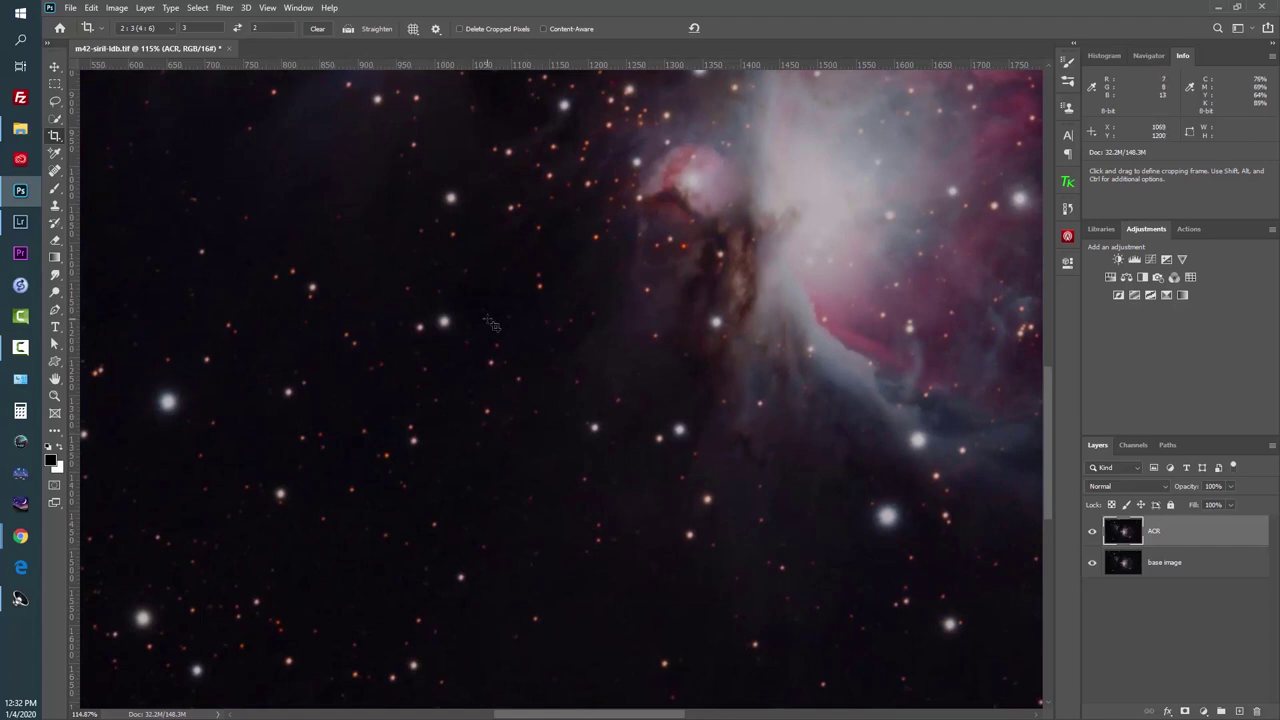
{"action": "scroll", "coordinate": [490, 322], "scroll_direction": "down", "scroll_amount": 3}
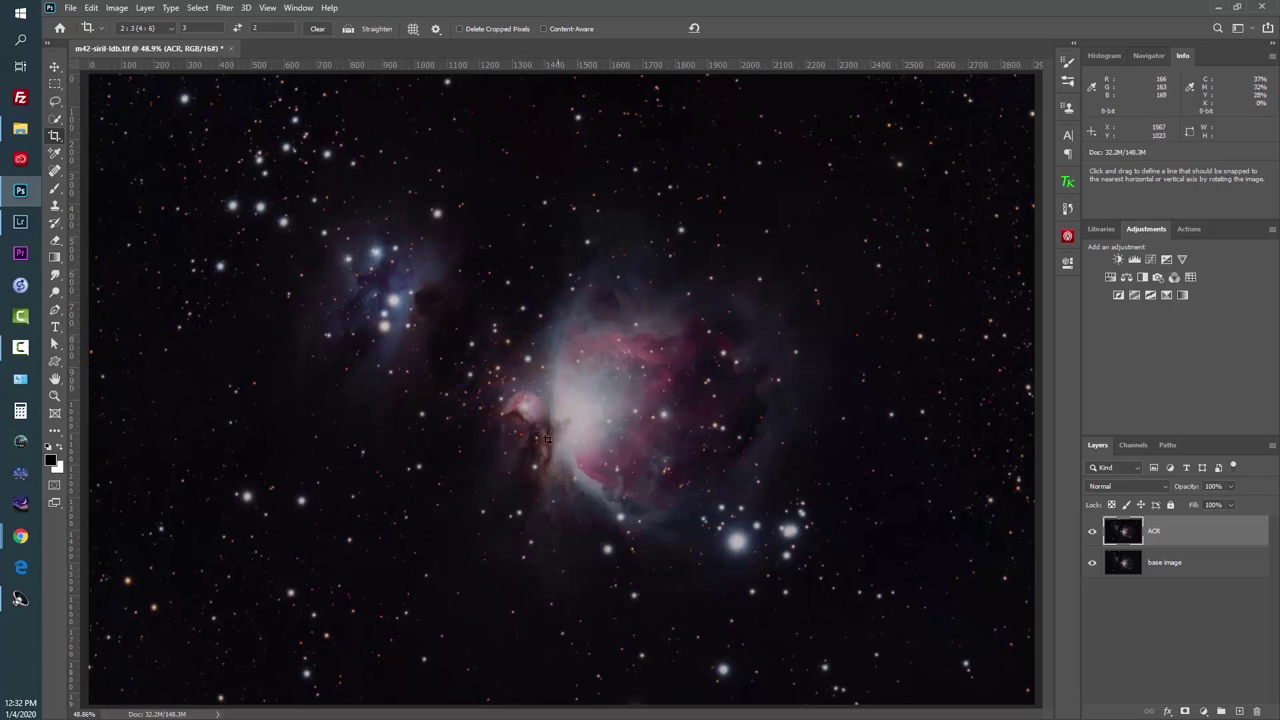
Start a Color Range selection on the ACR layer and base it on Shadows.
{"action": "left_click", "coordinate": [1118, 612]}
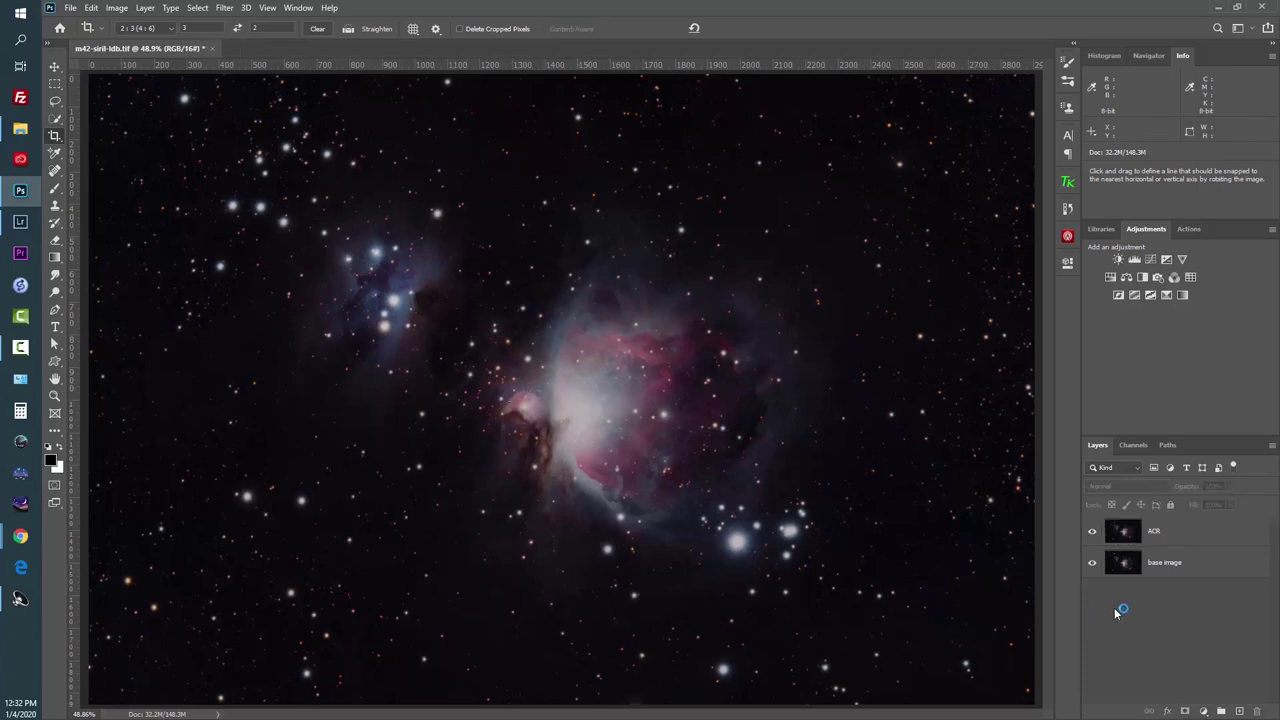
{"action": "left_click", "coordinate": [1128, 540]}
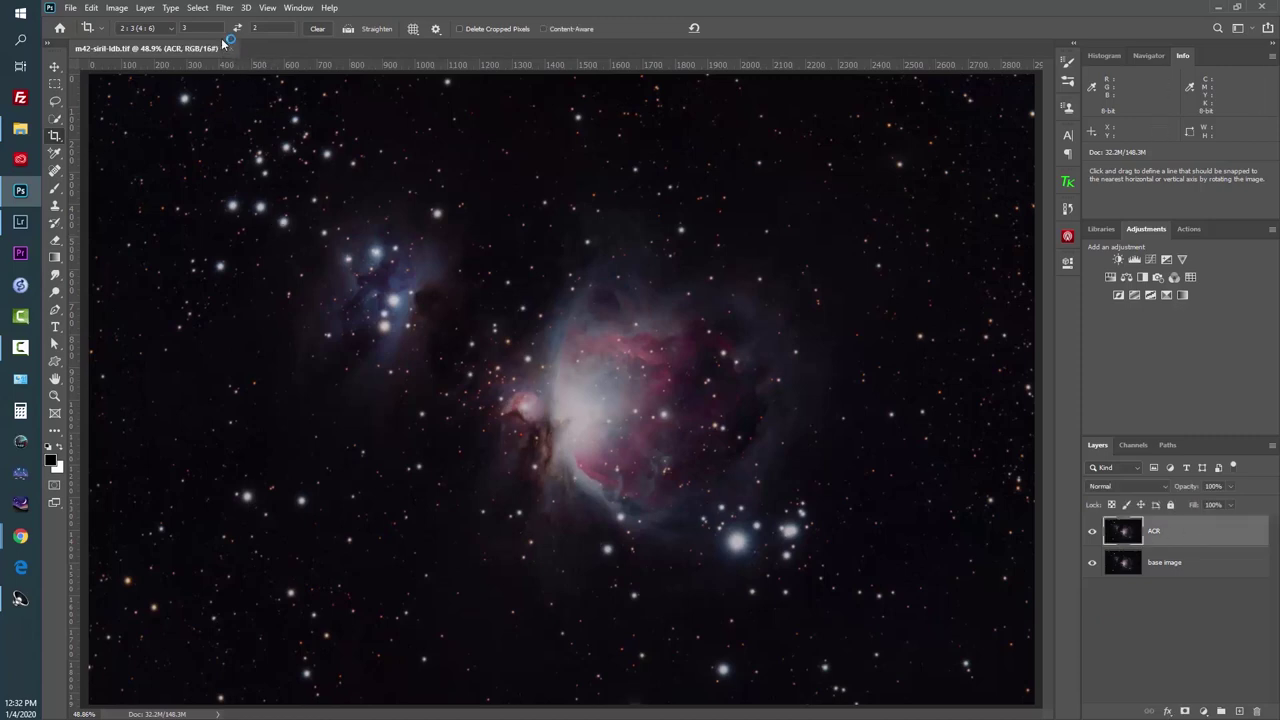
{"action": "left_click", "coordinate": [203, 8]}
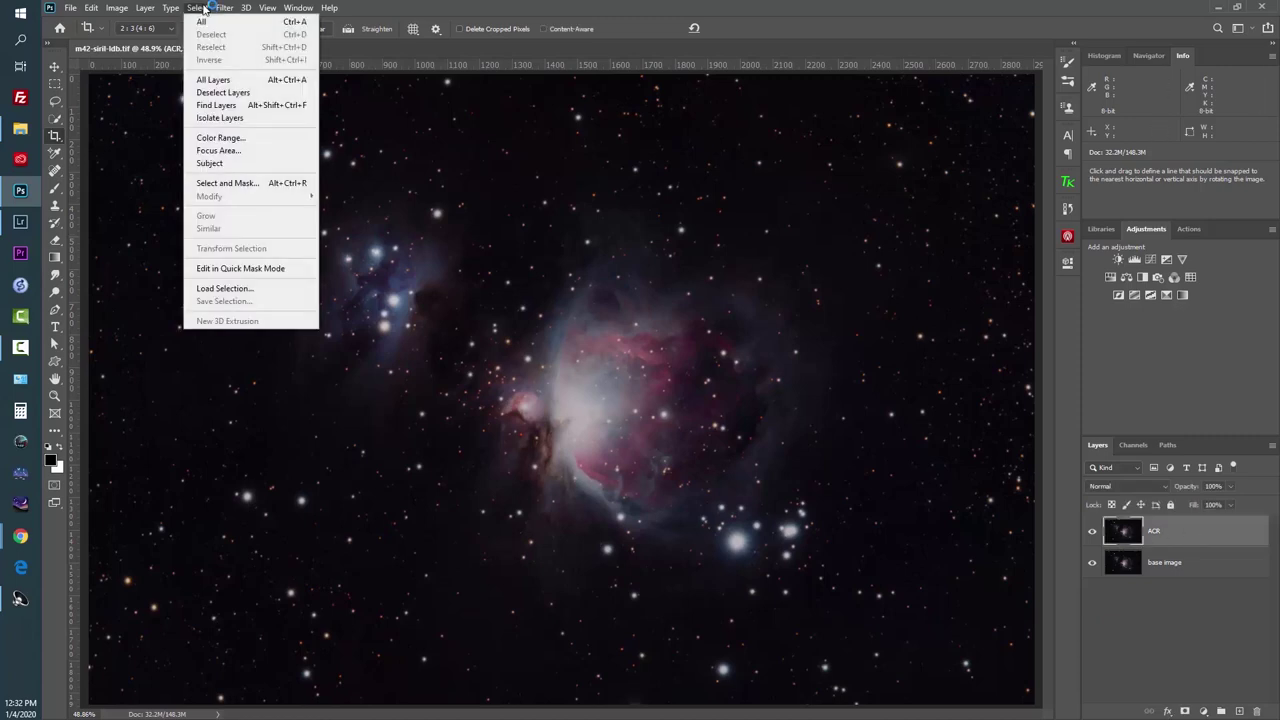
{"action": "left_click", "coordinate": [203, 8]}
{"action": "left_click", "coordinate": [203, 8]}
{"action": "left_click", "coordinate": [241, 137]}
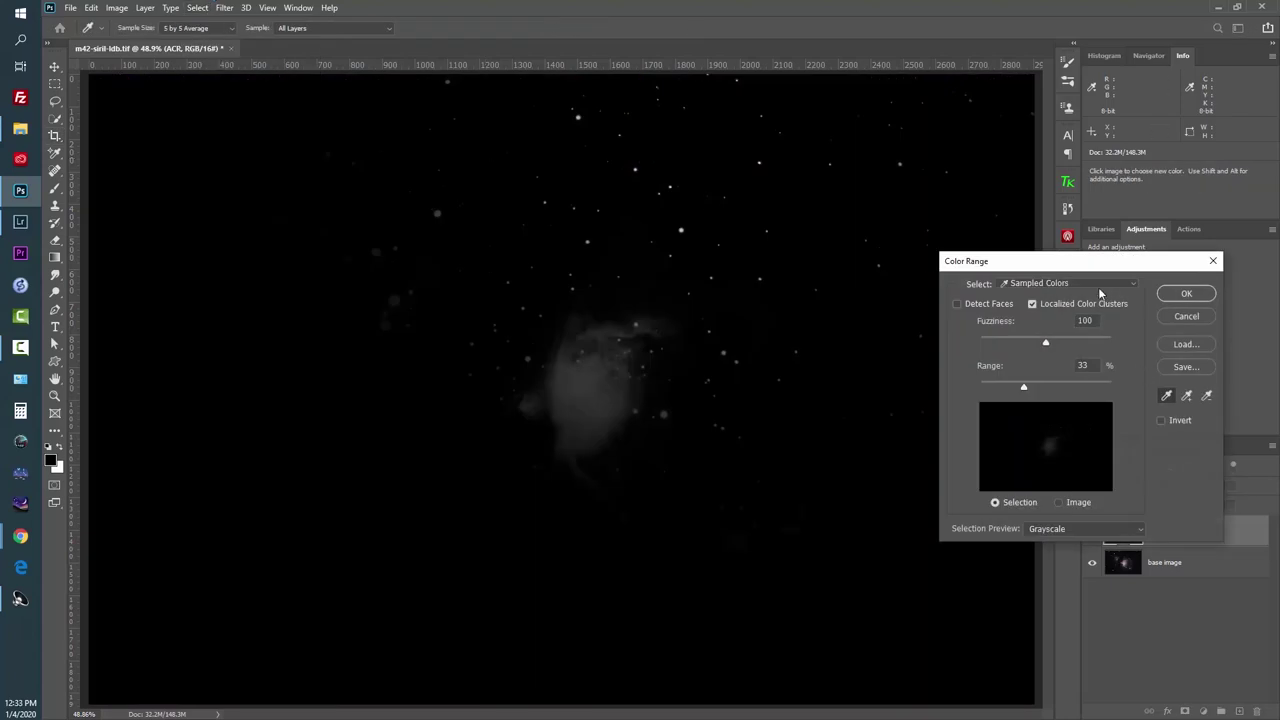
{"action": "left_click", "coordinate": [1097, 286]}
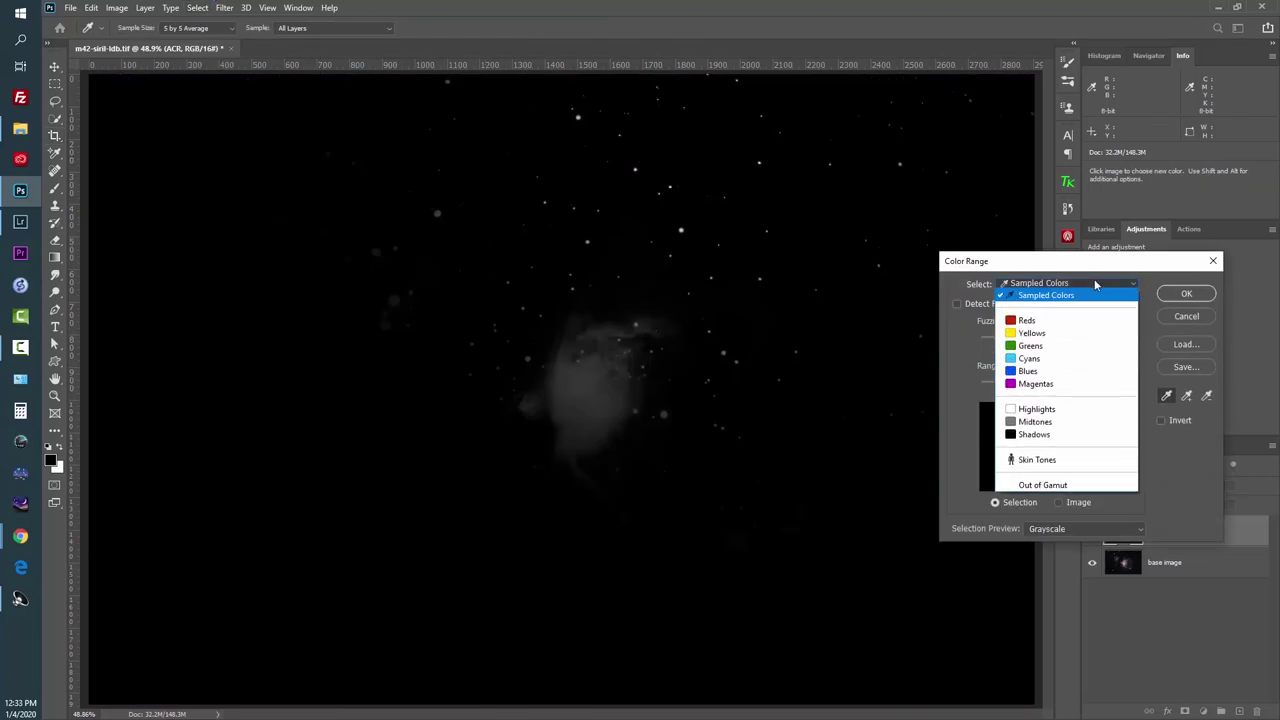
{"action": "left_click", "coordinate": [1071, 434]}
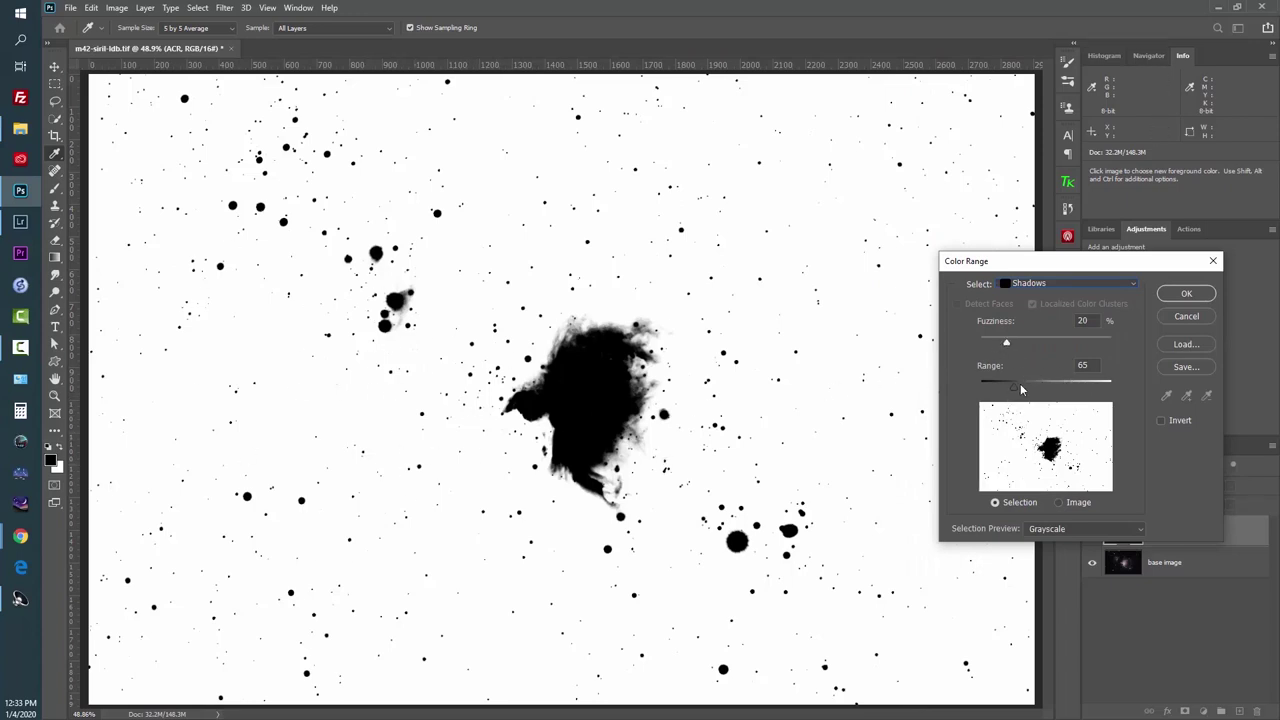
Set the shadow selection's range to 0 and its fuzziness to 20%, and apply it.
{"action": "left_click_drag", "start_coordinate": [1020, 383], "coordinate": [1049, 340]}
{"action": "left_click_drag", "start_coordinate": [996, 388], "coordinate": [987, 389]}
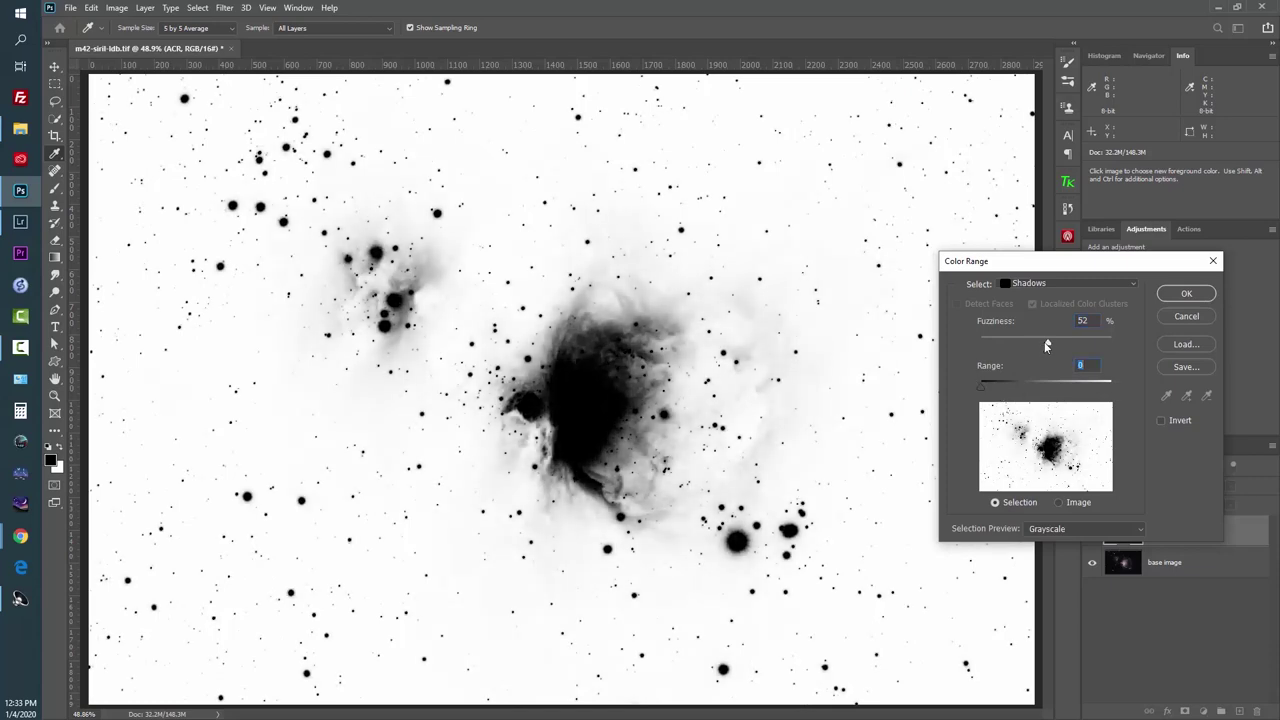
{"action": "left_click_drag", "start_coordinate": [1047, 345], "coordinate": [1013, 340]}
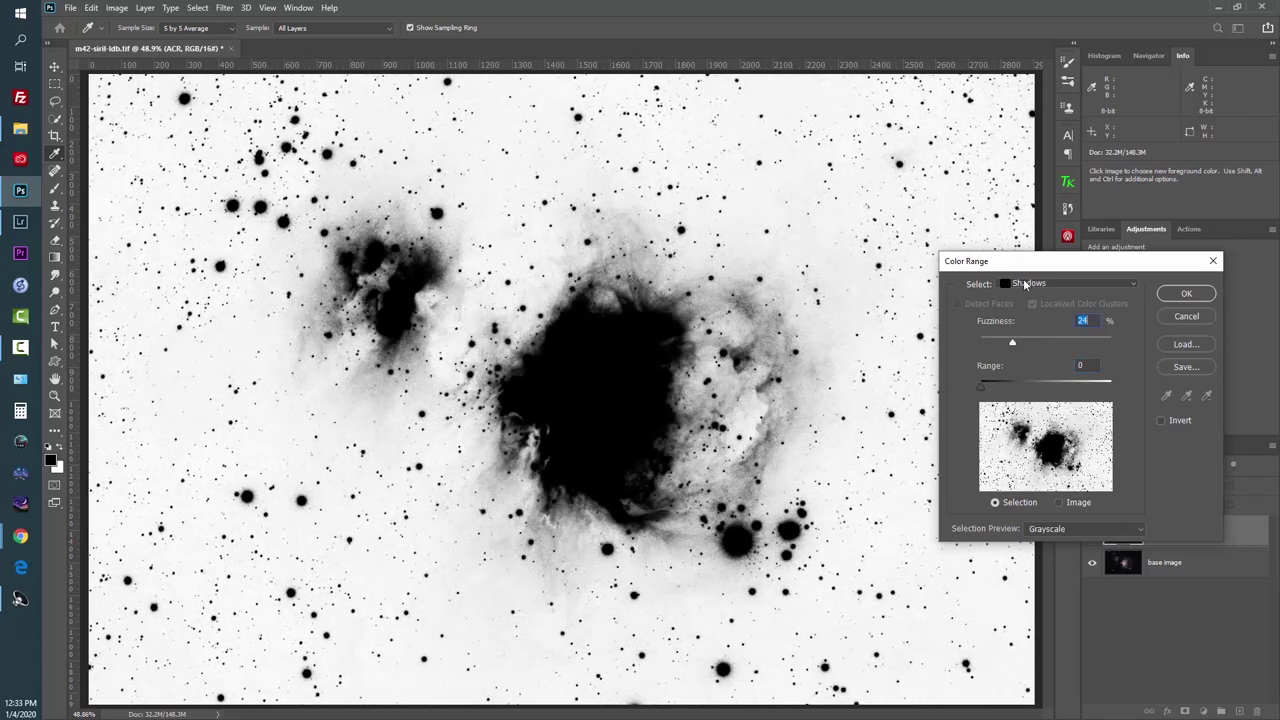
{"action": "left_click_drag", "start_coordinate": [1024, 263], "coordinate": [1055, 228]}
{"action": "left_click_drag", "start_coordinate": [1044, 308], "coordinate": [1036, 309]}
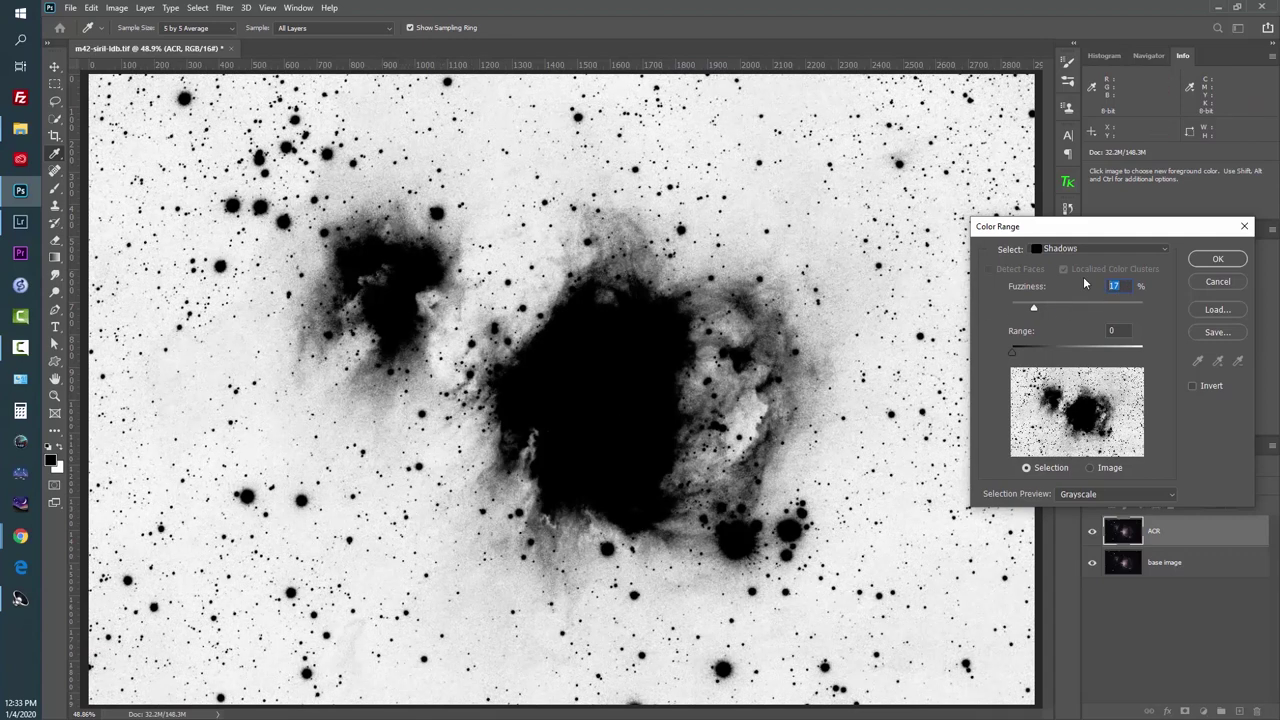
{"action": "type", "text": "20"}
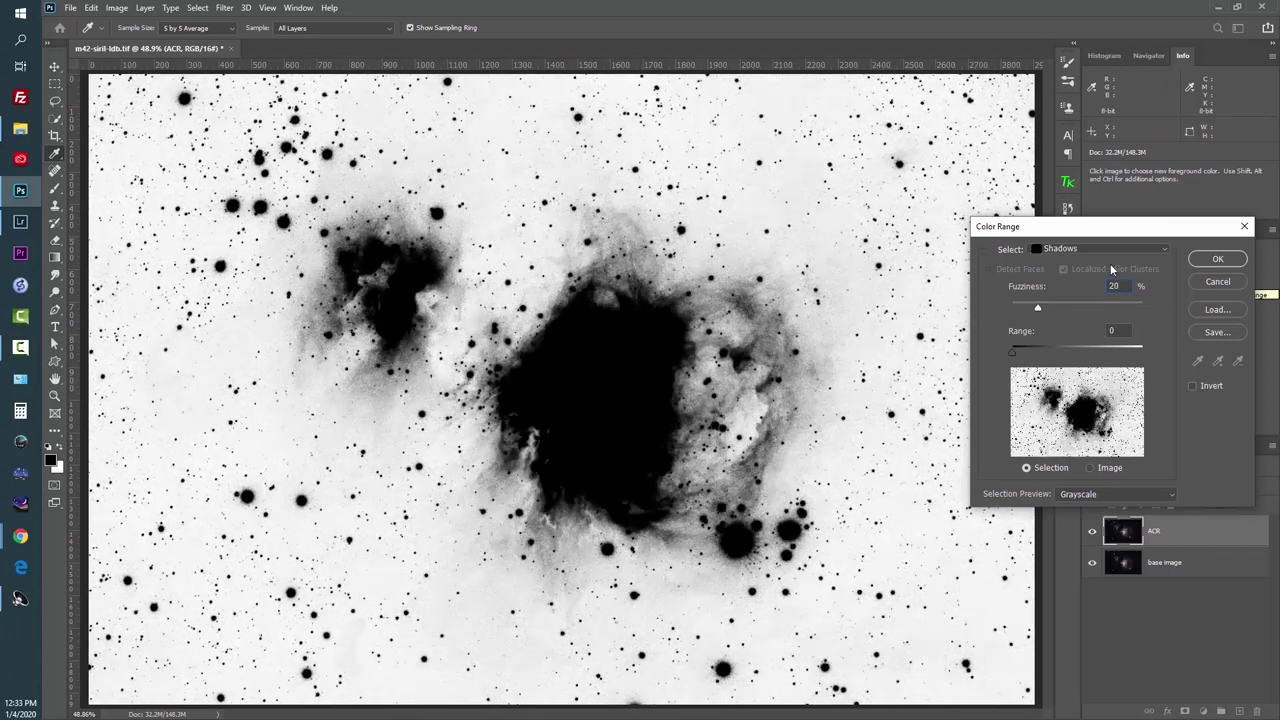
{"action": "left_click_drag", "start_coordinate": [1135, 285], "coordinate": [1064, 290]}
{"action": "type", "text": "15"}
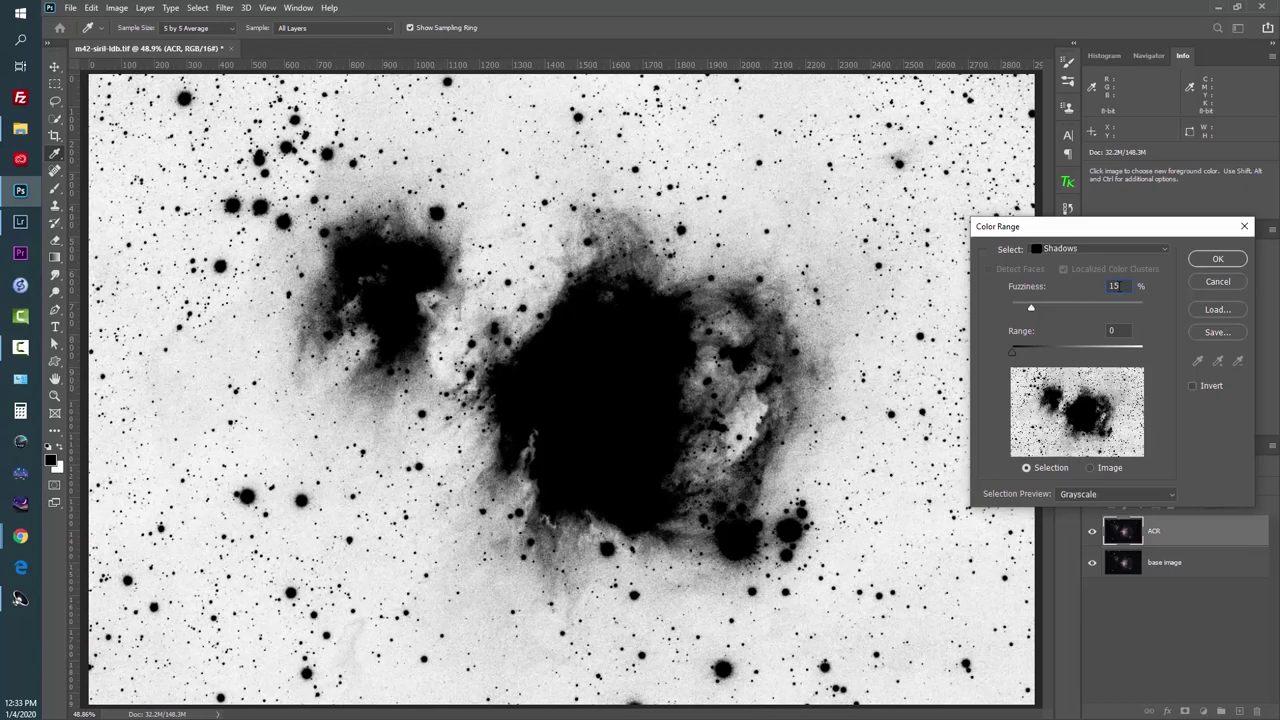
{"action": "type", "text": "20"}
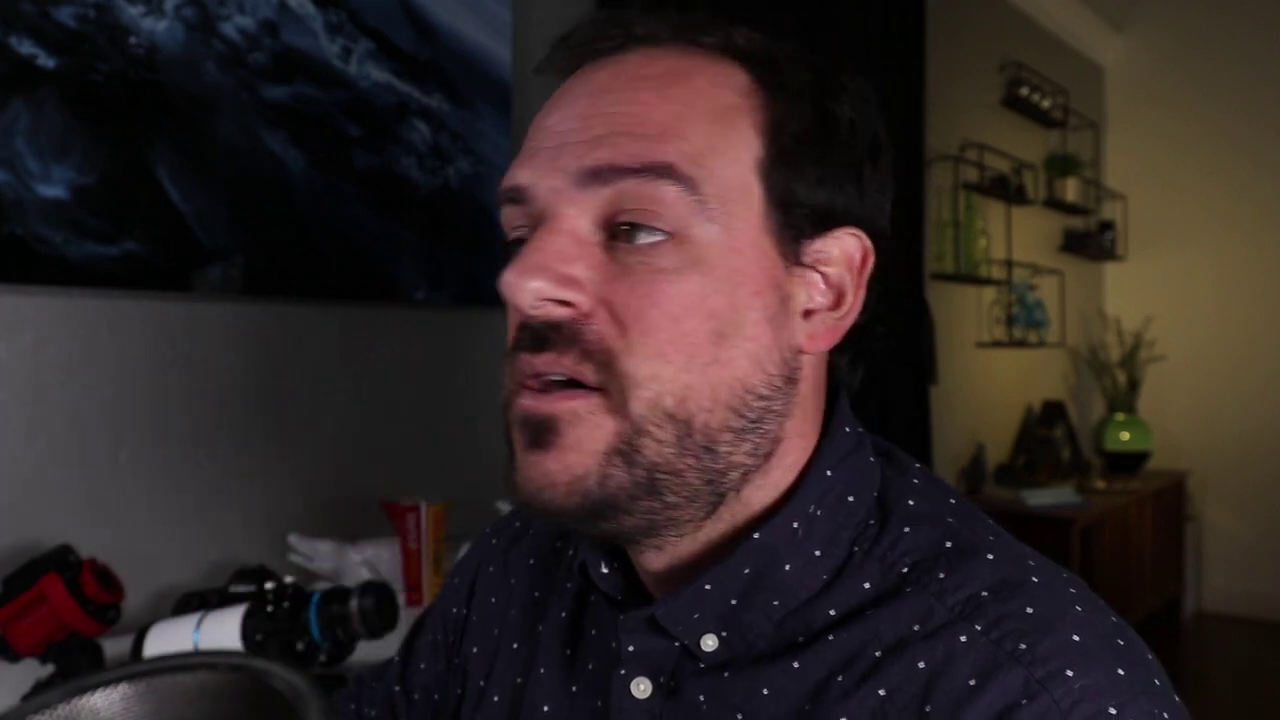
{"action": "left_click", "coordinate": [1218, 258]}
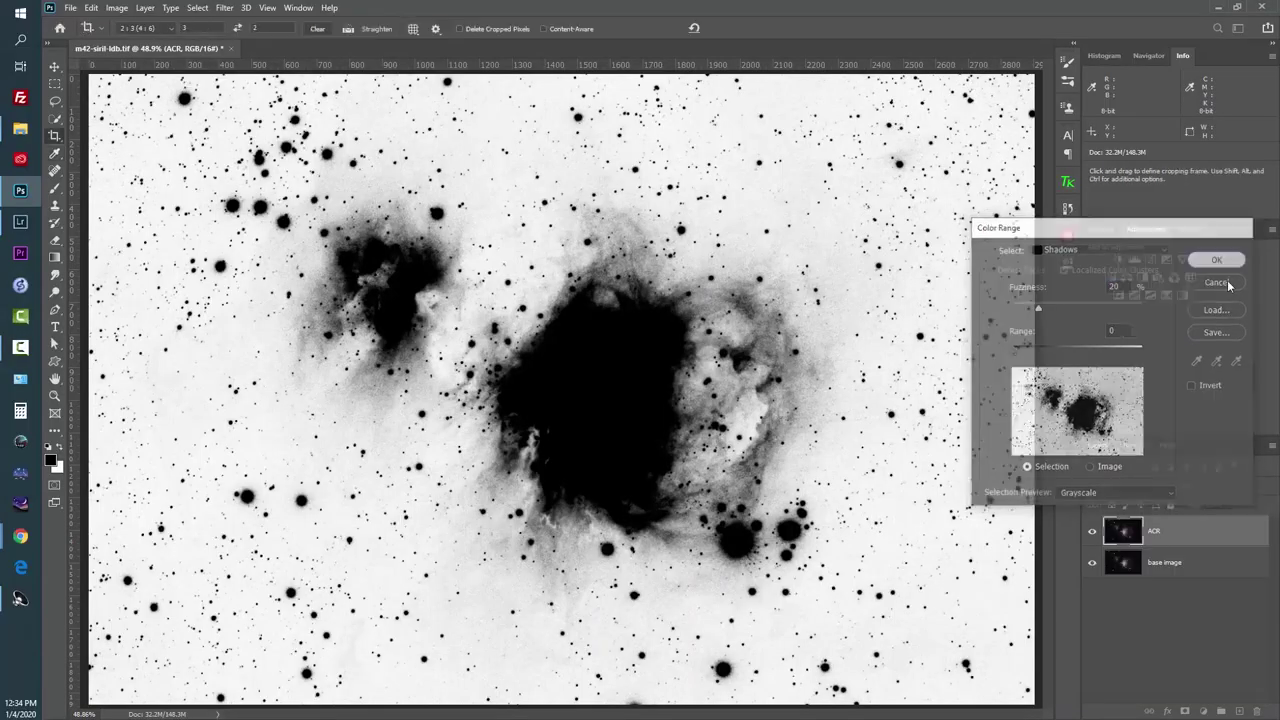
Copy the selected shadows of the ACR layer to a new layer and check that layer on its own.
{"action": "key", "text": "c"}
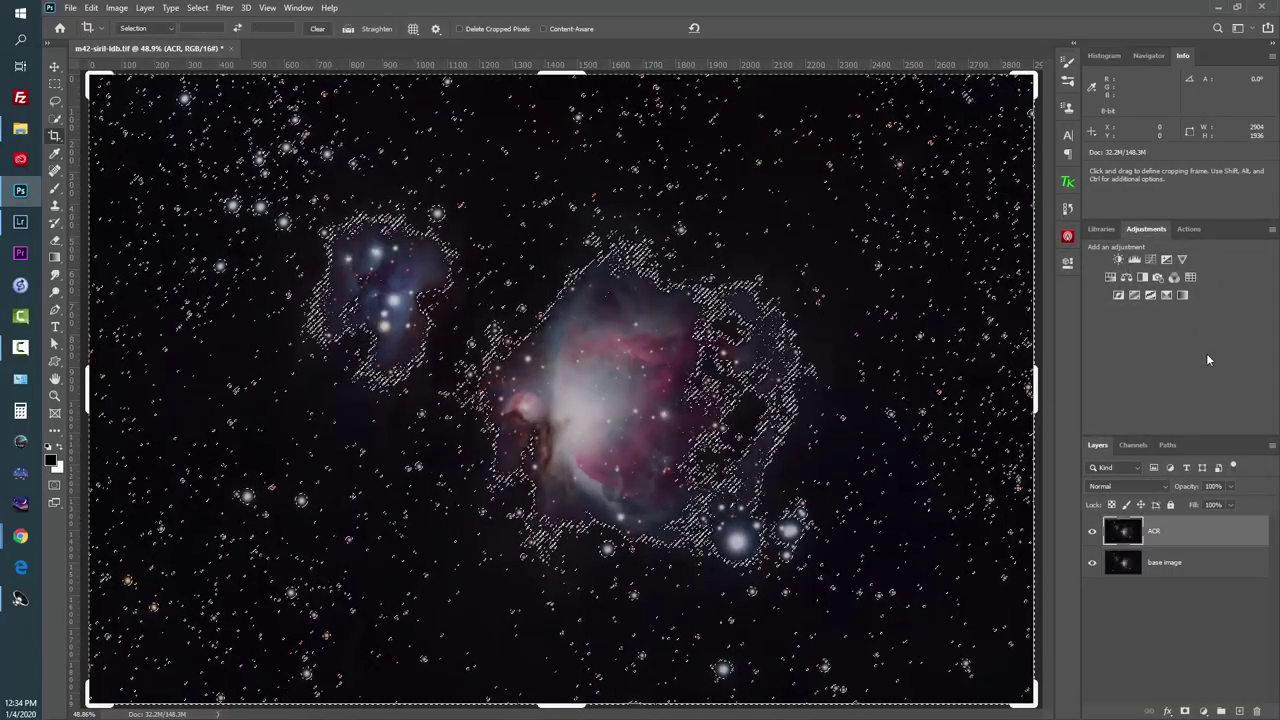
{"action": "key", "text": "ctrl+j"}
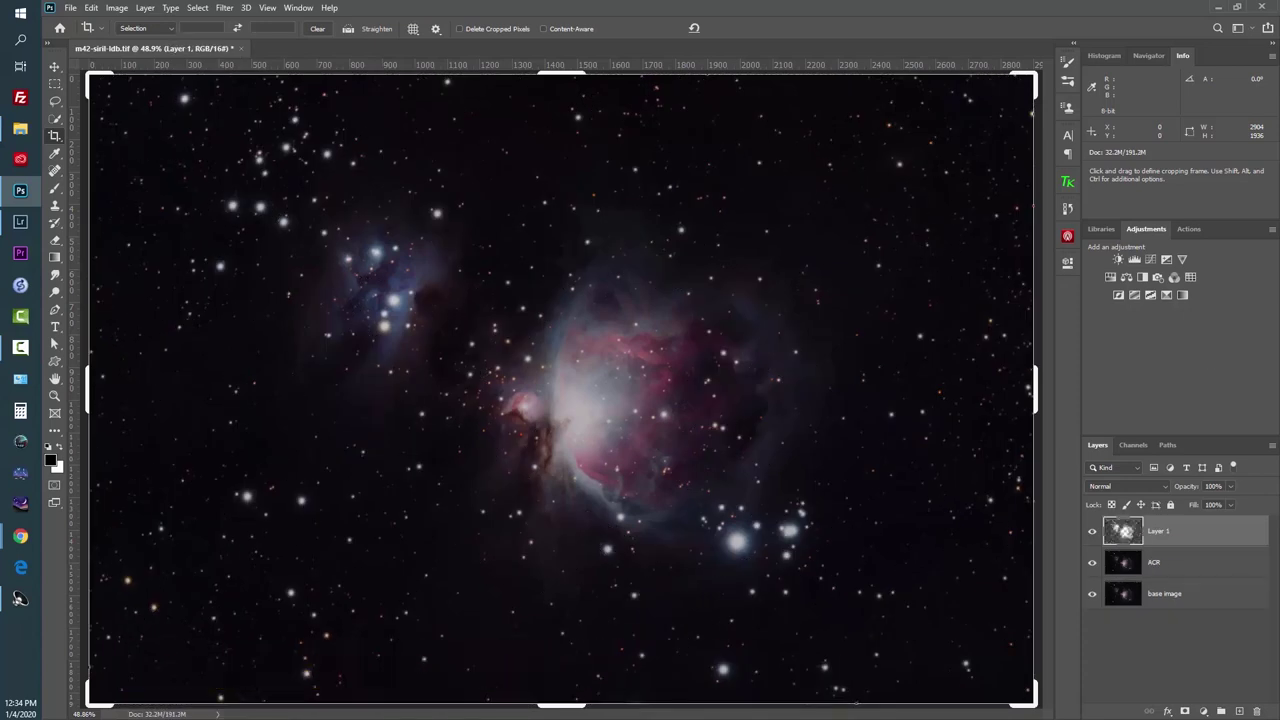
{"action": "left_click_drag", "start_coordinate": [1093, 563], "coordinate": [1090, 592]}
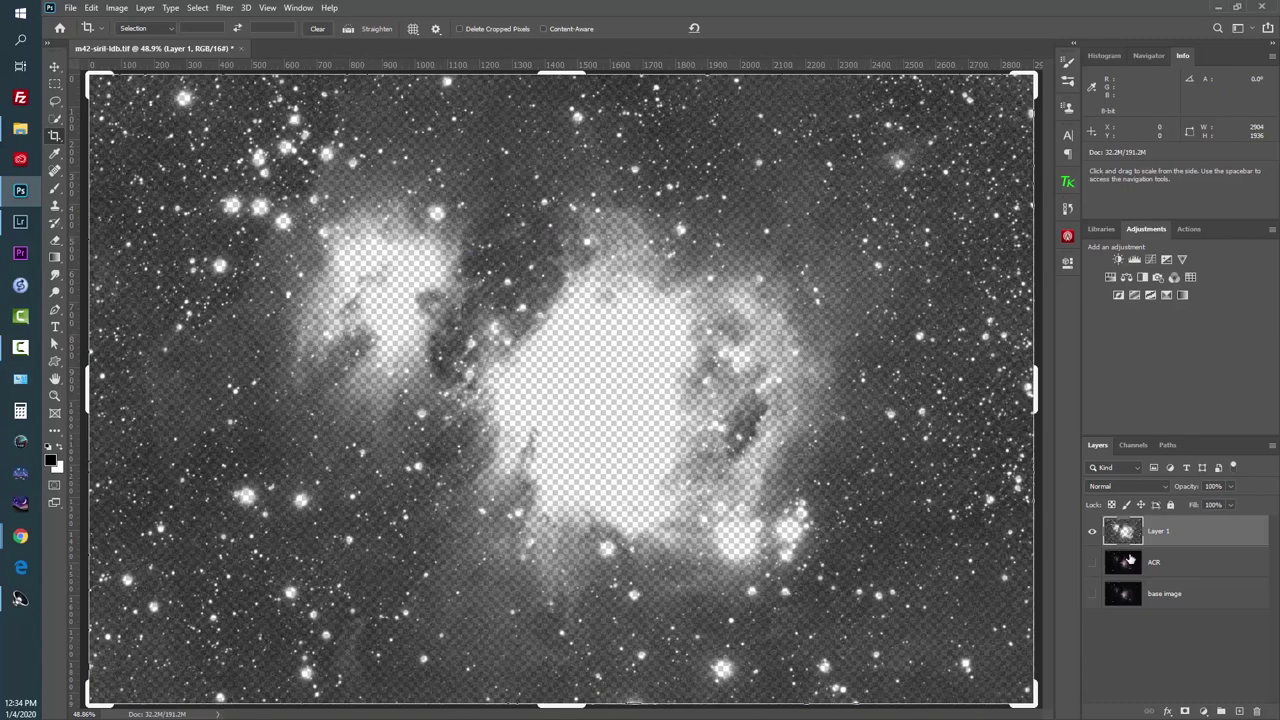
{"action": "left_click_drag", "start_coordinate": [1092, 564], "coordinate": [1092, 593]}
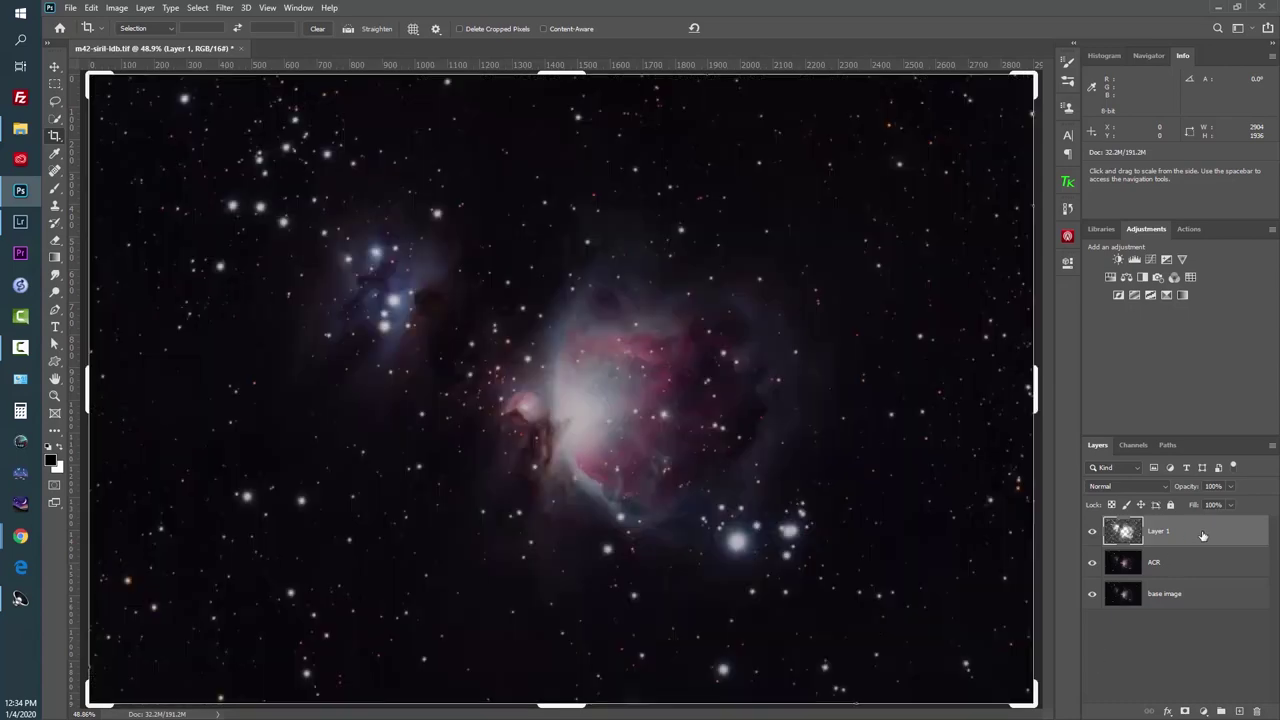
Apply Reduce Noise to the shadows layer with Strength 10, Preserve Details 0%, Reduce Color Noise 100%, Sharpen Details 0% and Remove JPEG Artifact enabled.
{"action": "left_click", "coordinate": [224, 8]}
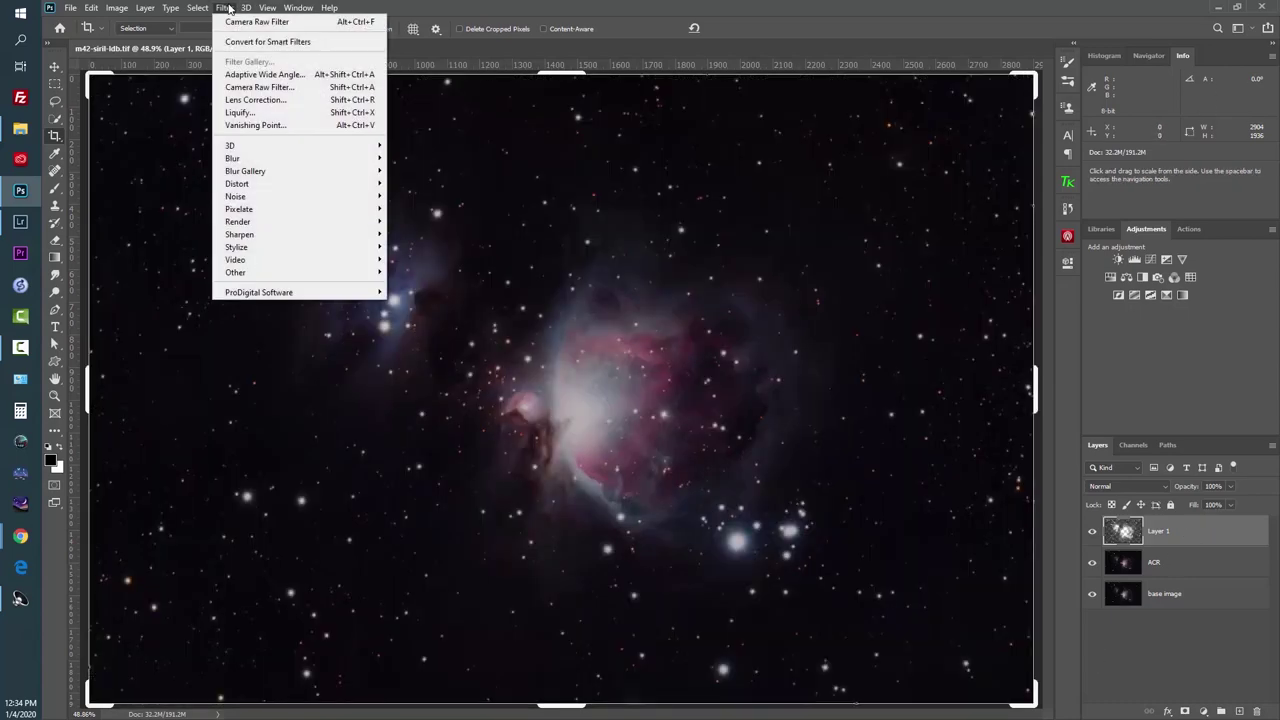
{"action": "mouse_move", "coordinate": [295, 197]}
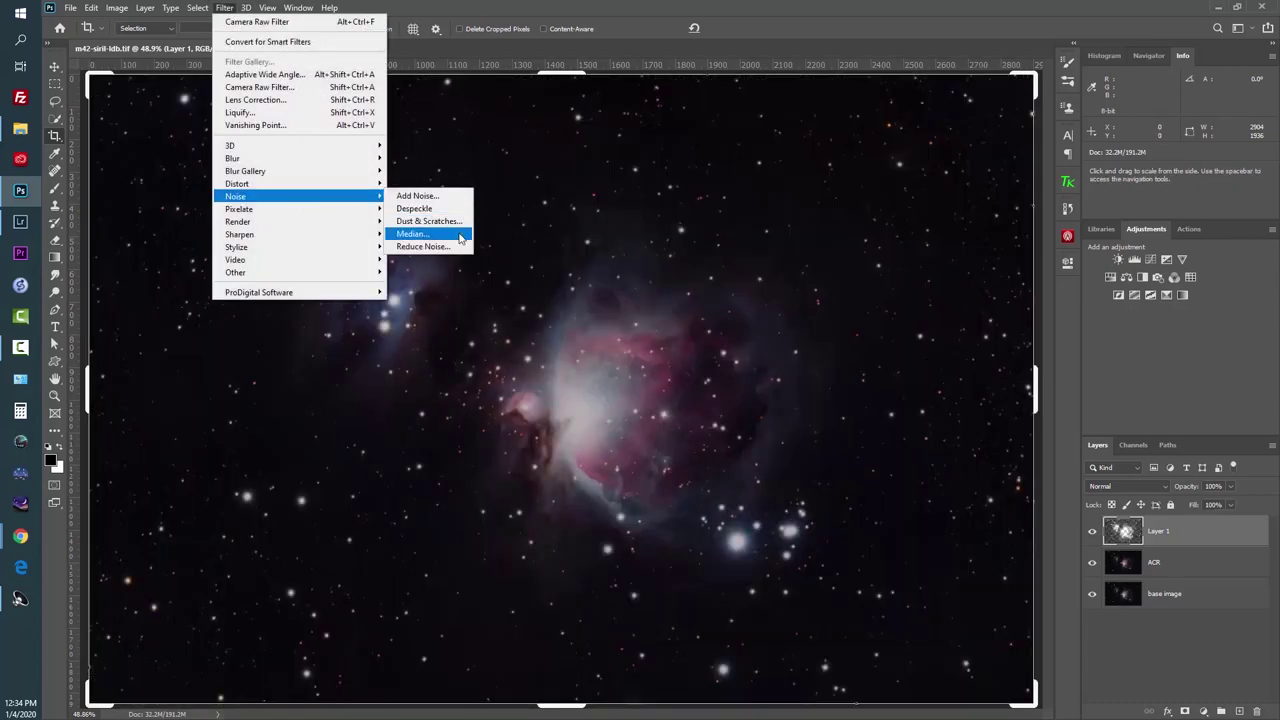
{"action": "left_click", "coordinate": [458, 246]}
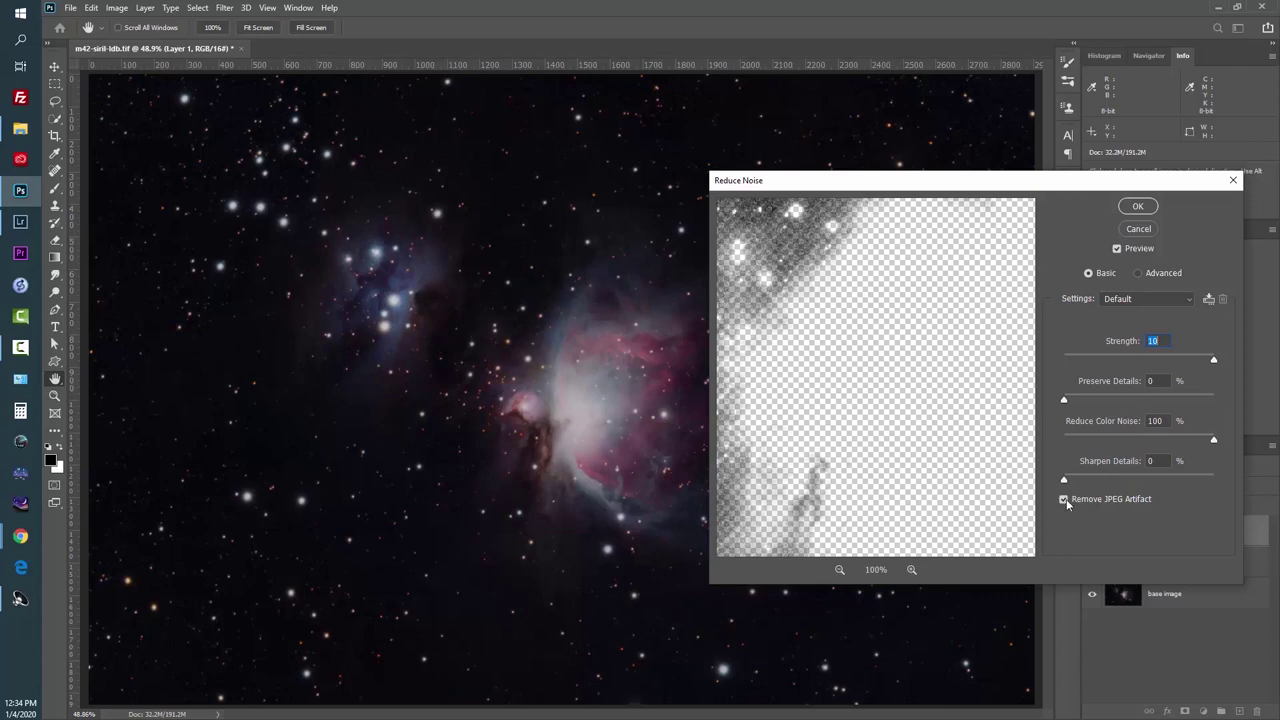
{"action": "left_click", "coordinate": [1137, 206]}
{"action": "key", "text": "c"}
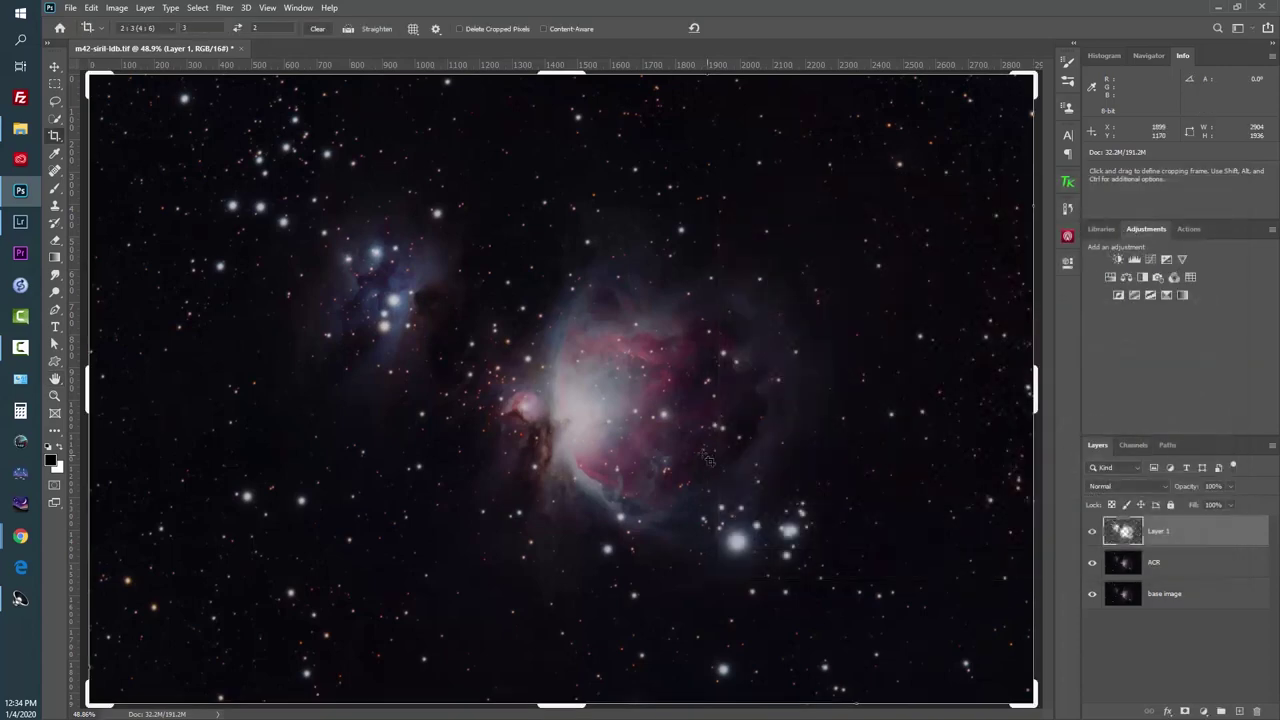
Compare the image with and without the noise-reduced layer, up close around the small pink nebula and the brown dust beside the core.
{"action": "left_click", "coordinate": [54, 68]}
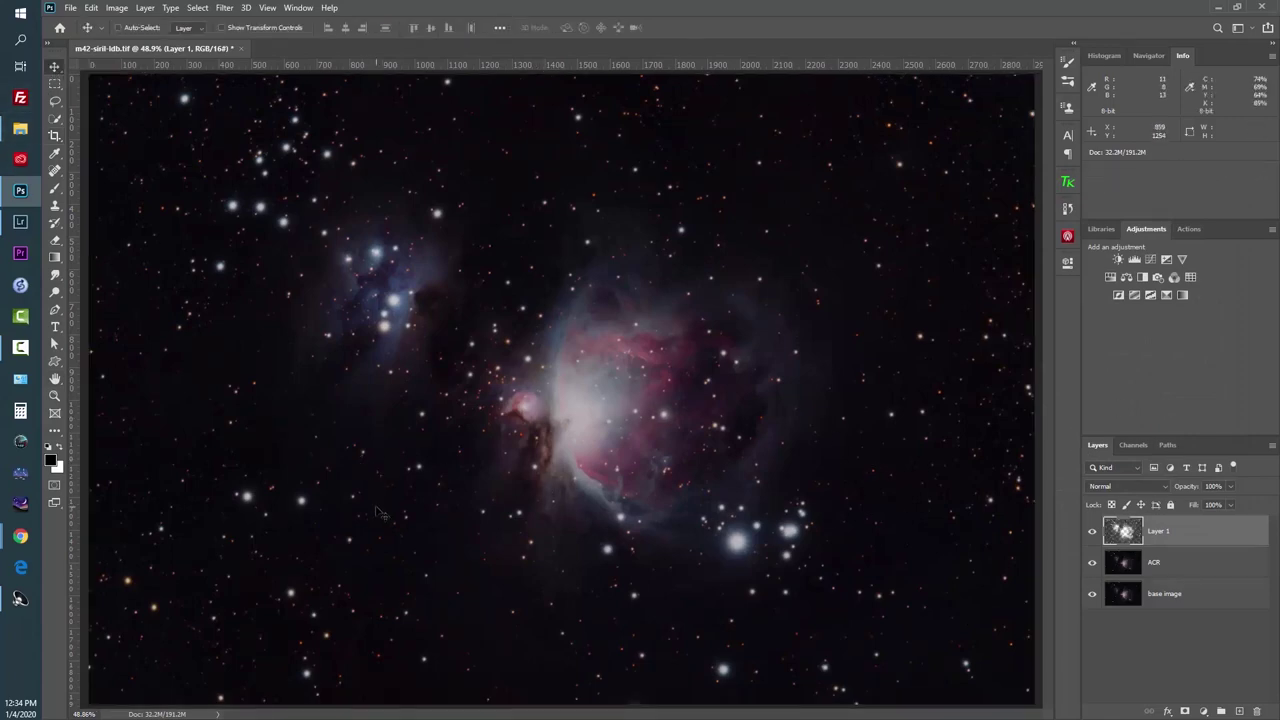
{"action": "left_click_drag", "start_coordinate": [445, 476], "coordinate": [812, 460]}
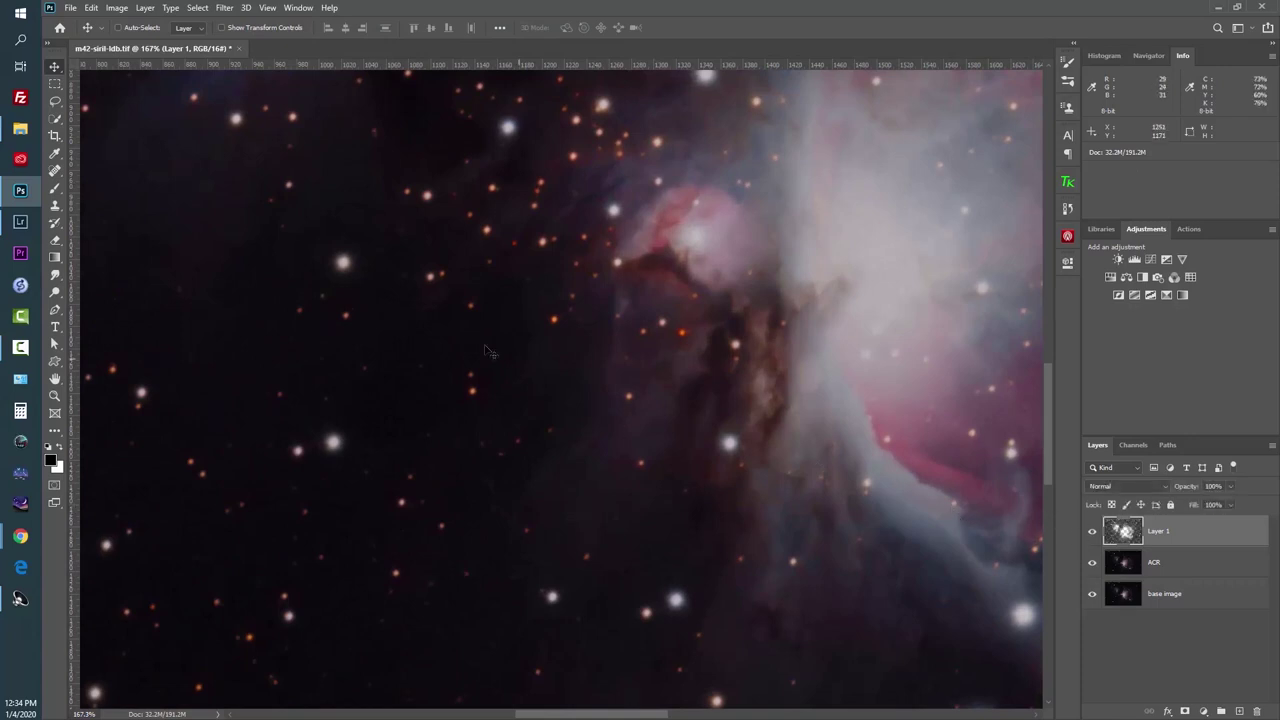
{"action": "key", "text": "ctrl+plus"}
{"action": "left_click", "coordinate": [1092, 533]}
{"action": "left_click", "coordinate": [1092, 532]}
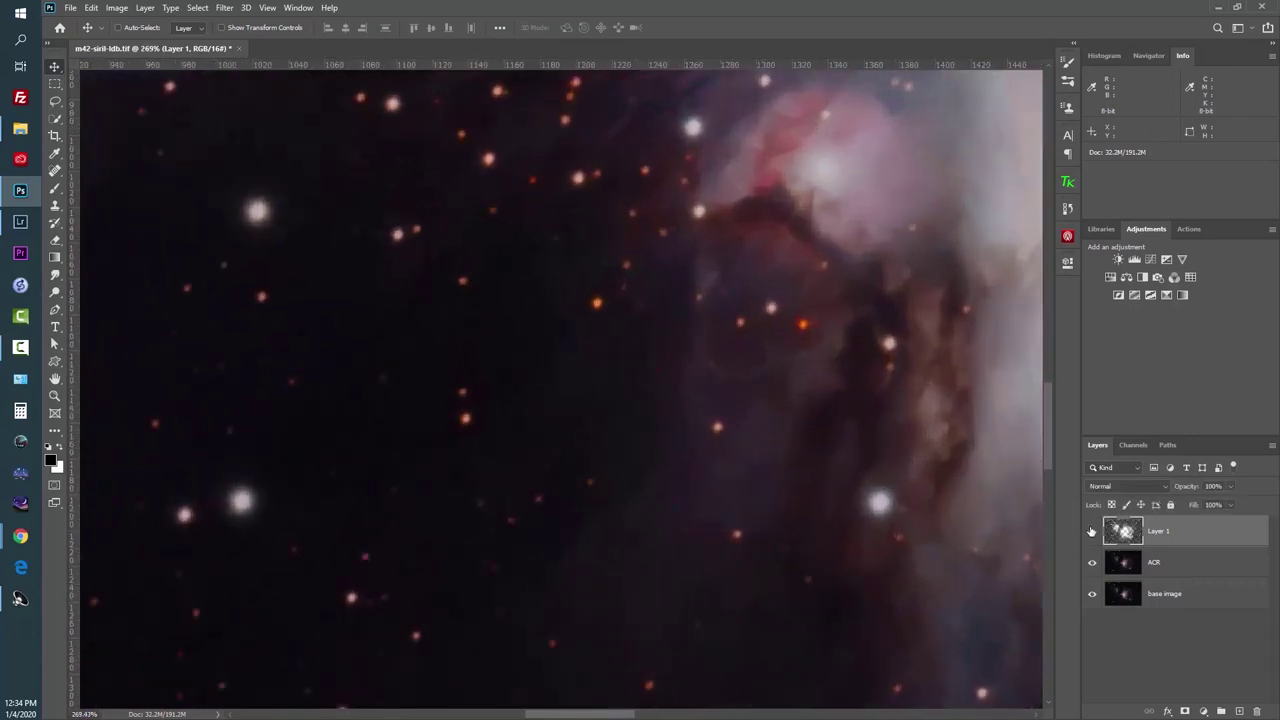
{"action": "left_click", "coordinate": [1092, 532]}
{"action": "left_click", "coordinate": [1092, 532]}
{"action": "left_click", "coordinate": [1092, 532]}
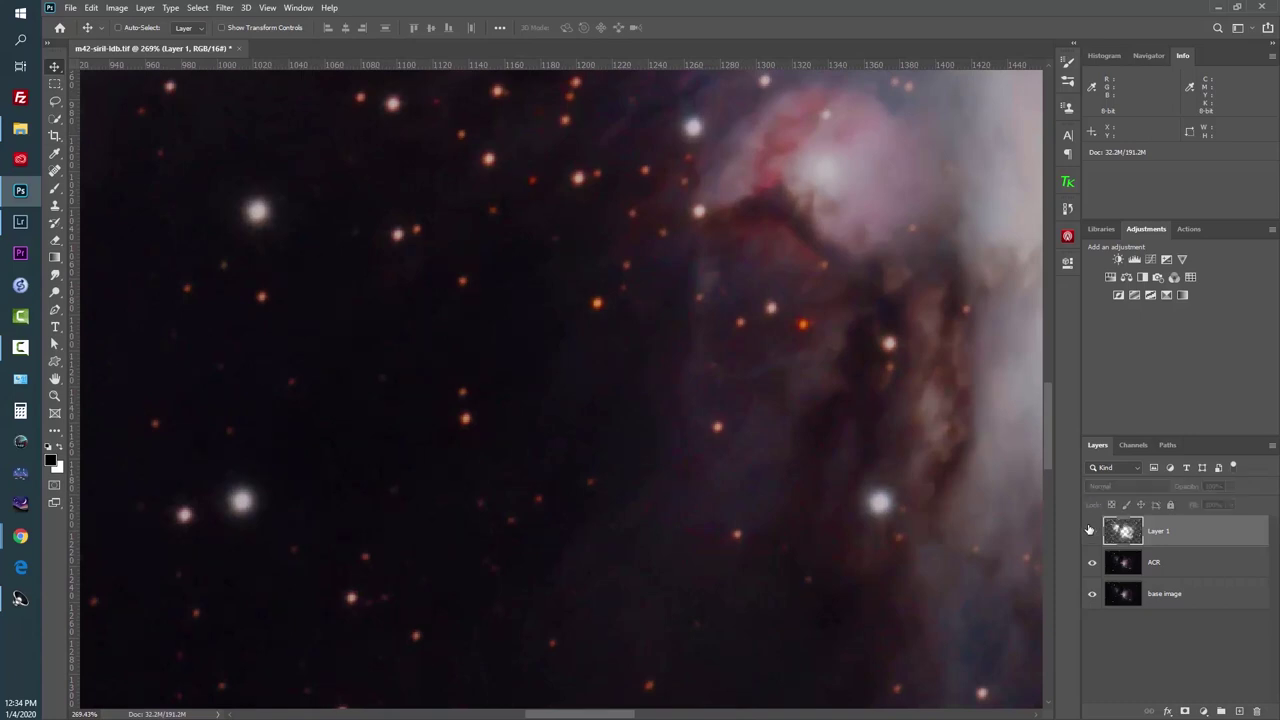
{"action": "left_click", "coordinate": [1092, 532]}
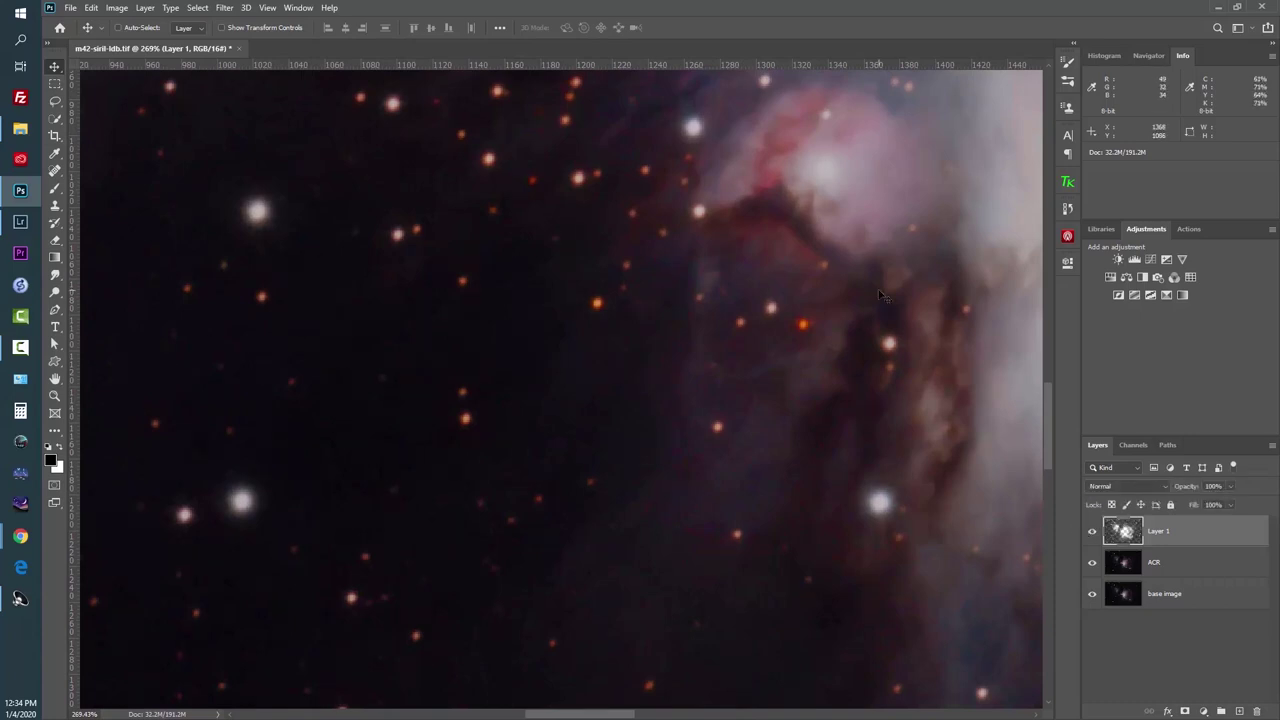
{"action": "left_click_drag", "start_coordinate": [880, 295], "coordinate": [445, 184]}
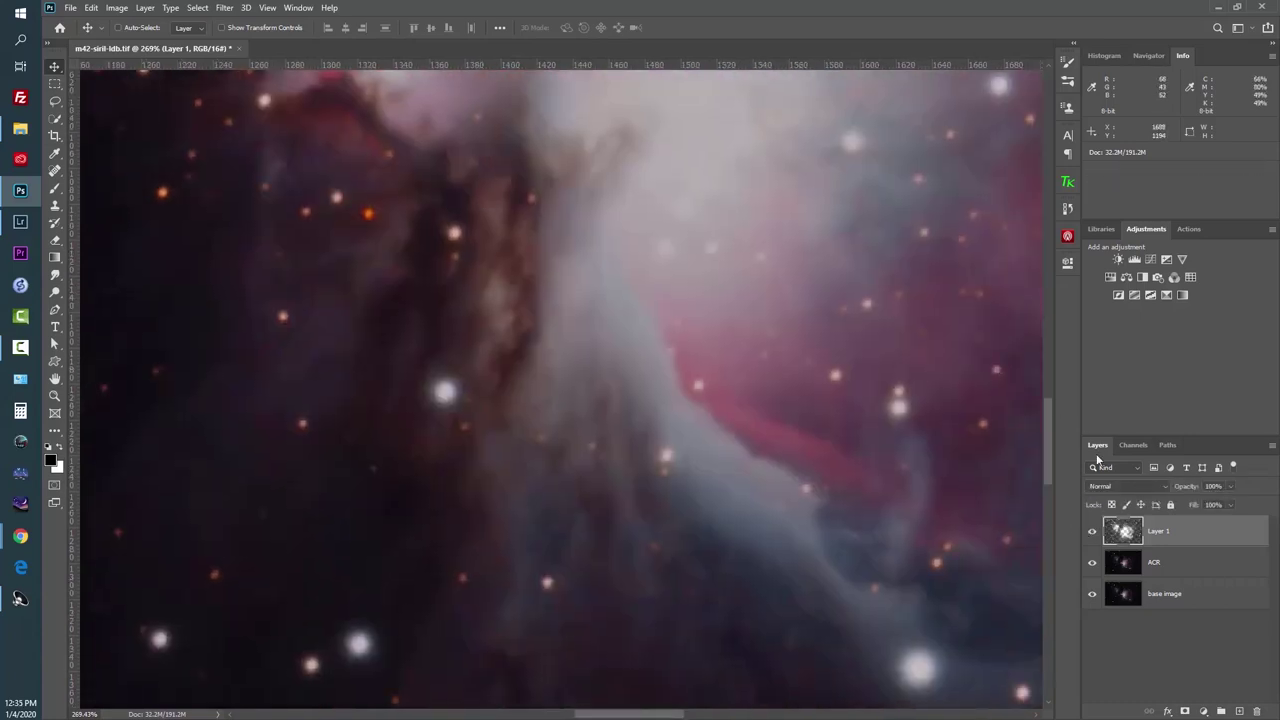
{"action": "left_click", "coordinate": [1092, 532]}
{"action": "left_click", "coordinate": [1092, 532]}
{"action": "left_click", "coordinate": [1092, 532]}
{"action": "left_click", "coordinate": [1092, 532]}
Compare the dark star background below the nebula with and without the noise-reduced layer, and review the whole image.
{"action": "left_click_drag", "start_coordinate": [425, 411], "coordinate": [997, 403]}
{"action": "left_click", "coordinate": [1092, 532]}
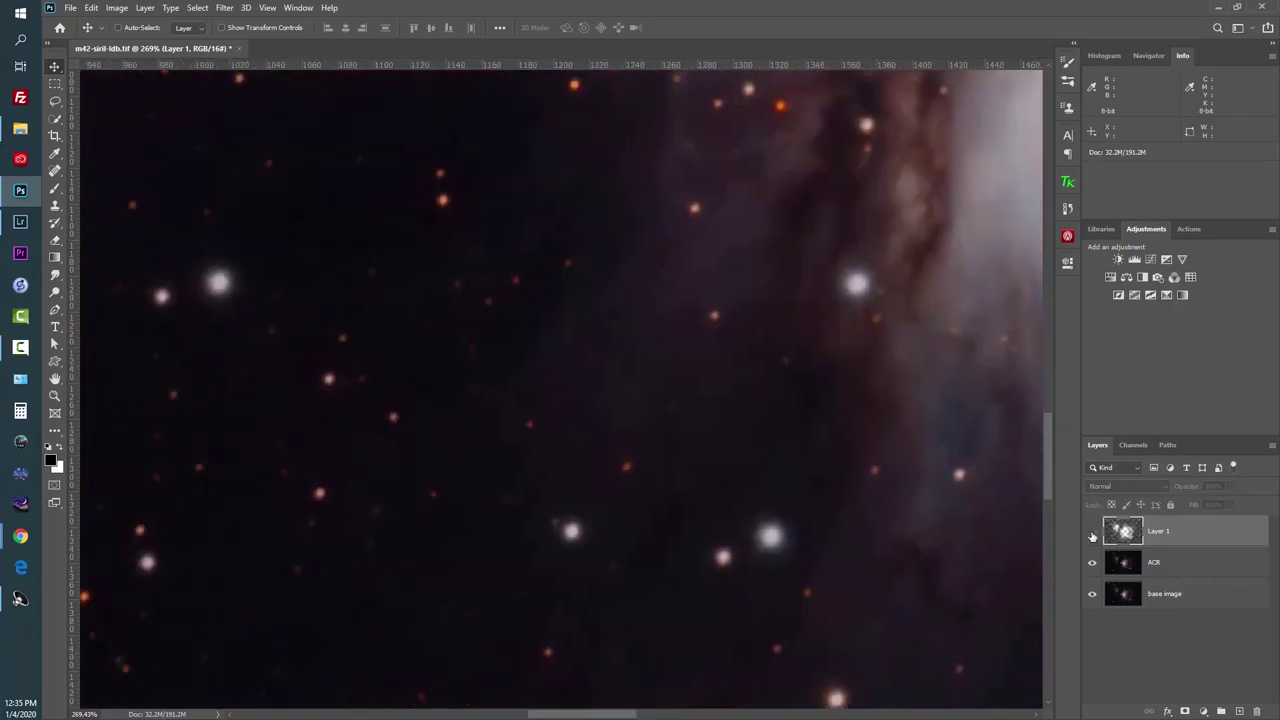
{"action": "left_click", "coordinate": [1092, 532]}
{"action": "left_click", "coordinate": [1092, 532]}
{"action": "left_click", "coordinate": [1092, 532]}
{"action": "left_click", "coordinate": [1092, 532]}
{"action": "left_click", "coordinate": [1092, 532]}
{"action": "left_click_drag", "start_coordinate": [580, 480], "coordinate": [786, 294]}
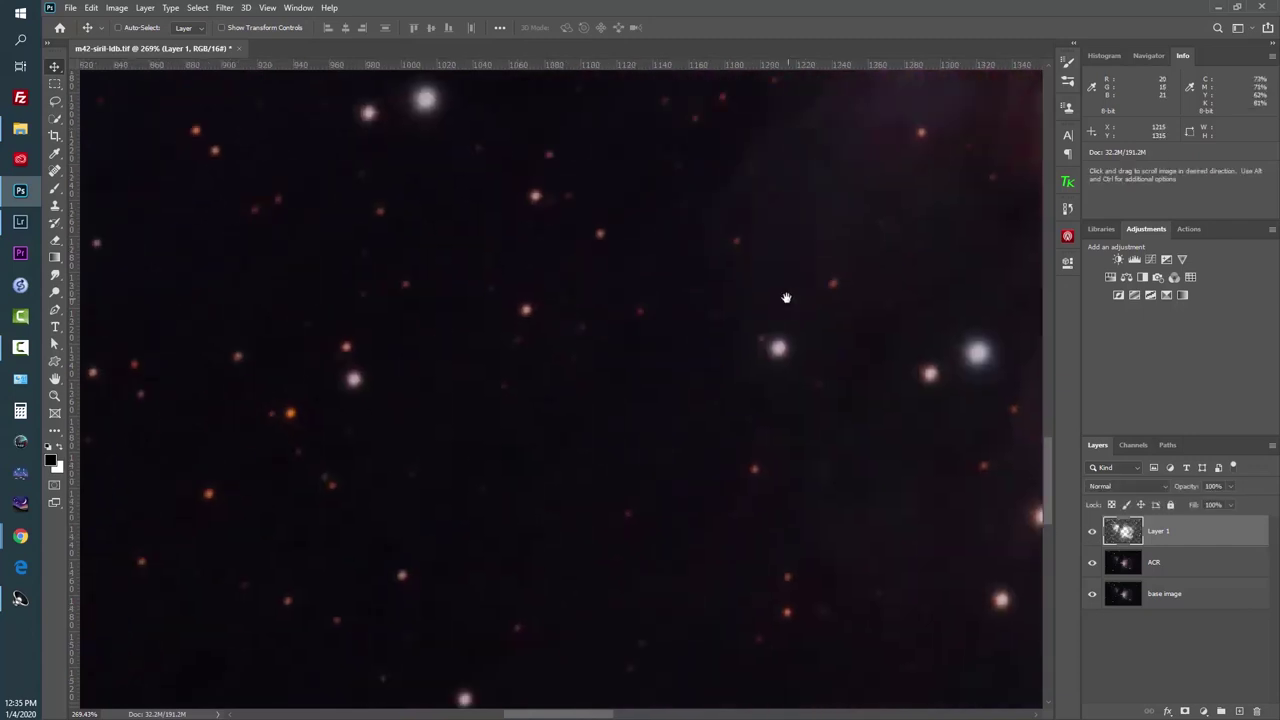
{"action": "left_click", "coordinate": [1092, 532]}
{"action": "left_click", "coordinate": [1092, 532]}
{"action": "left_click", "coordinate": [1092, 532]}
{"action": "left_click", "coordinate": [1092, 532]}
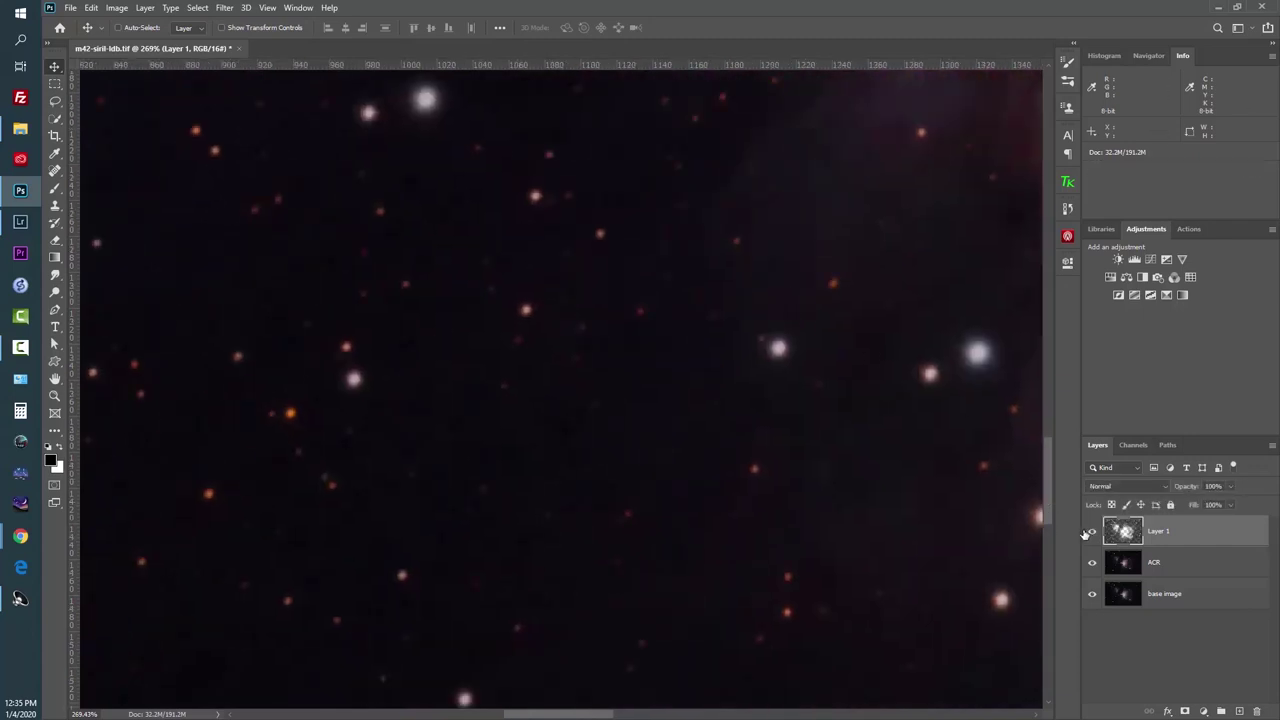
{"action": "scroll", "coordinate": [610, 370], "scroll_direction": "down", "scroll_amount": 10}
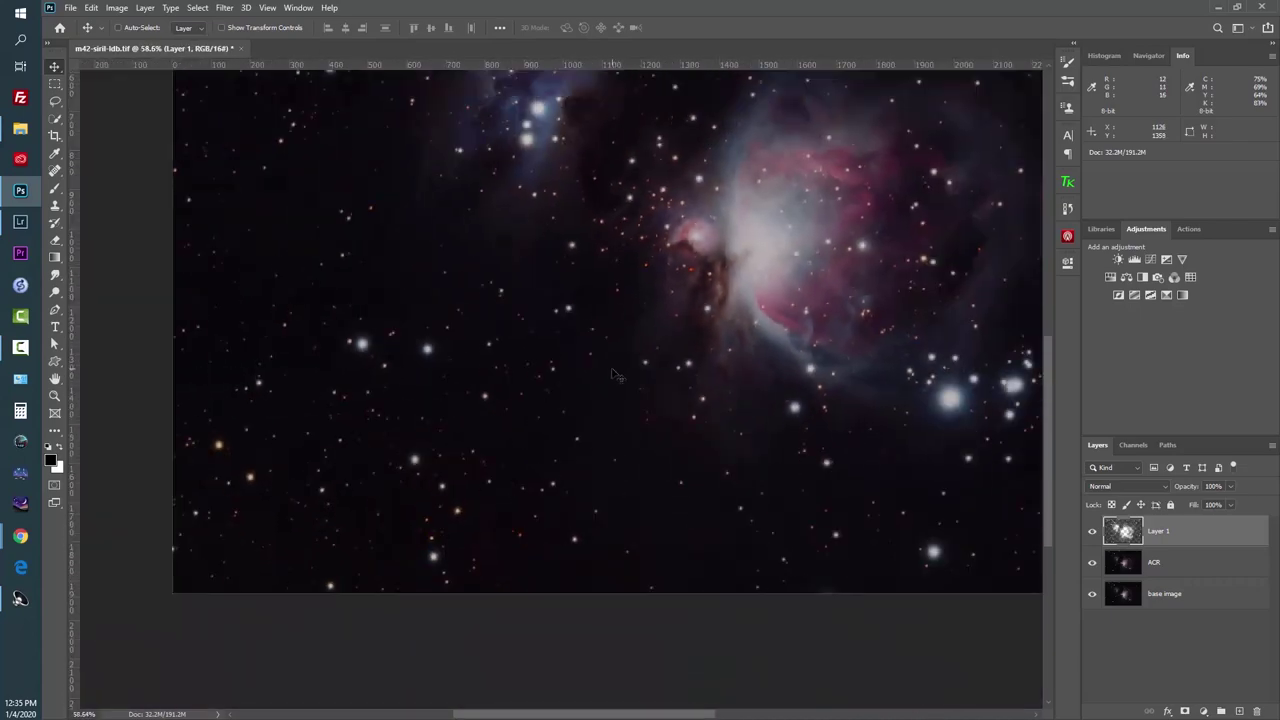
{"action": "scroll", "coordinate": [585, 428], "scroll_direction": "up", "scroll_amount": 1}
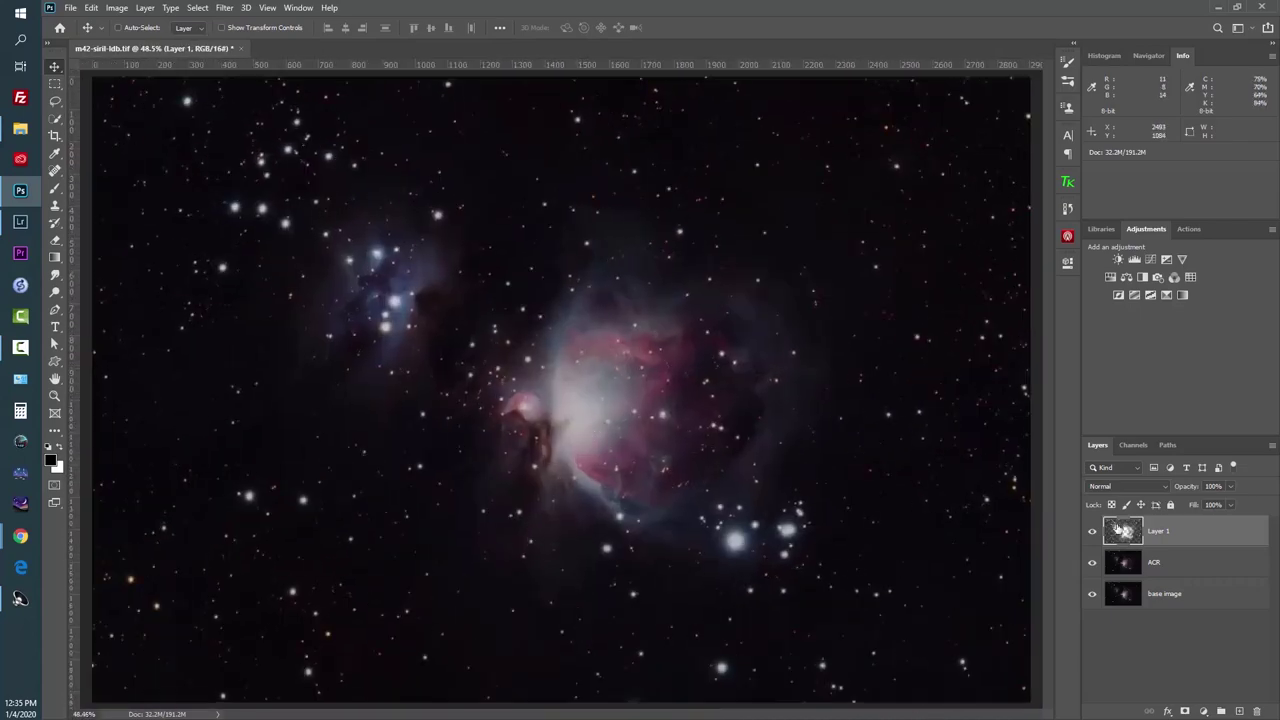
Rename the noise-reduced shadows layer to de-noise.
{"action": "double_click", "coordinate": [1175, 535]}
{"action": "type", "text": "d"}
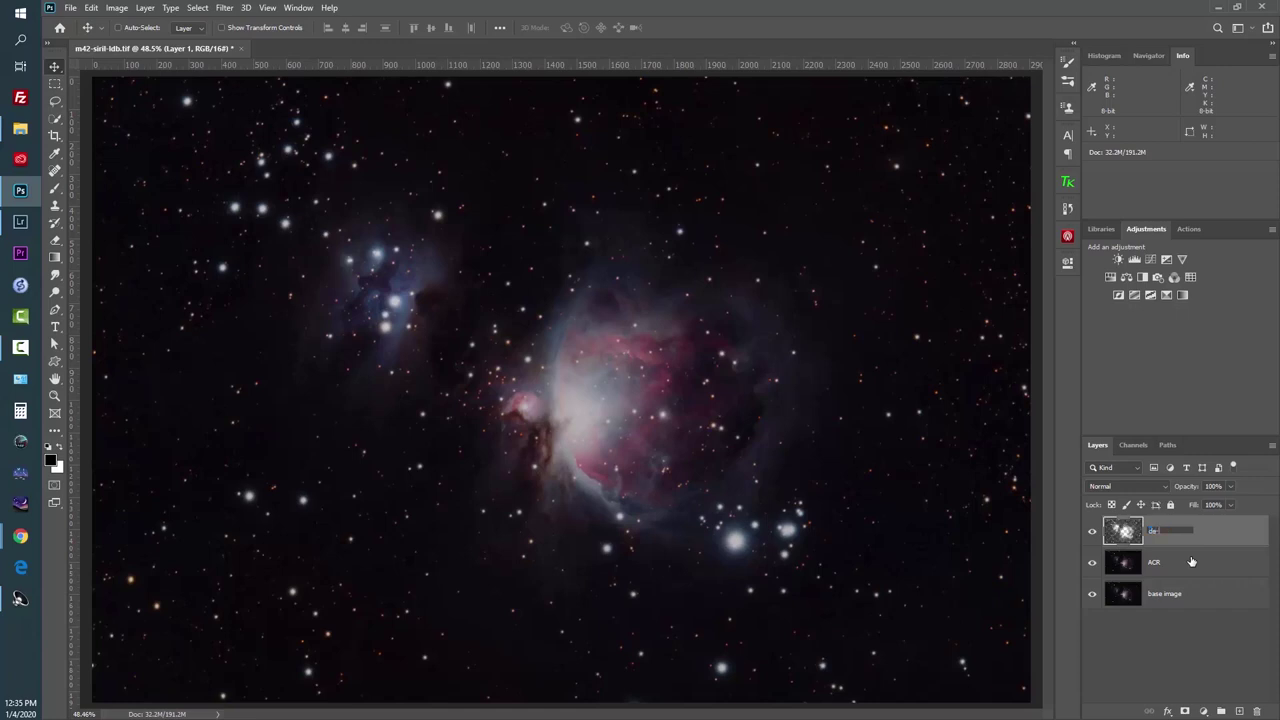
{"action": "type", "text": "e-noise"}
{"action": "key", "text": "Return"}
Stamp all visible layers into a new layer at the top of the stack and name it sharpen.
{"action": "left_click", "coordinate": [1209, 637]}
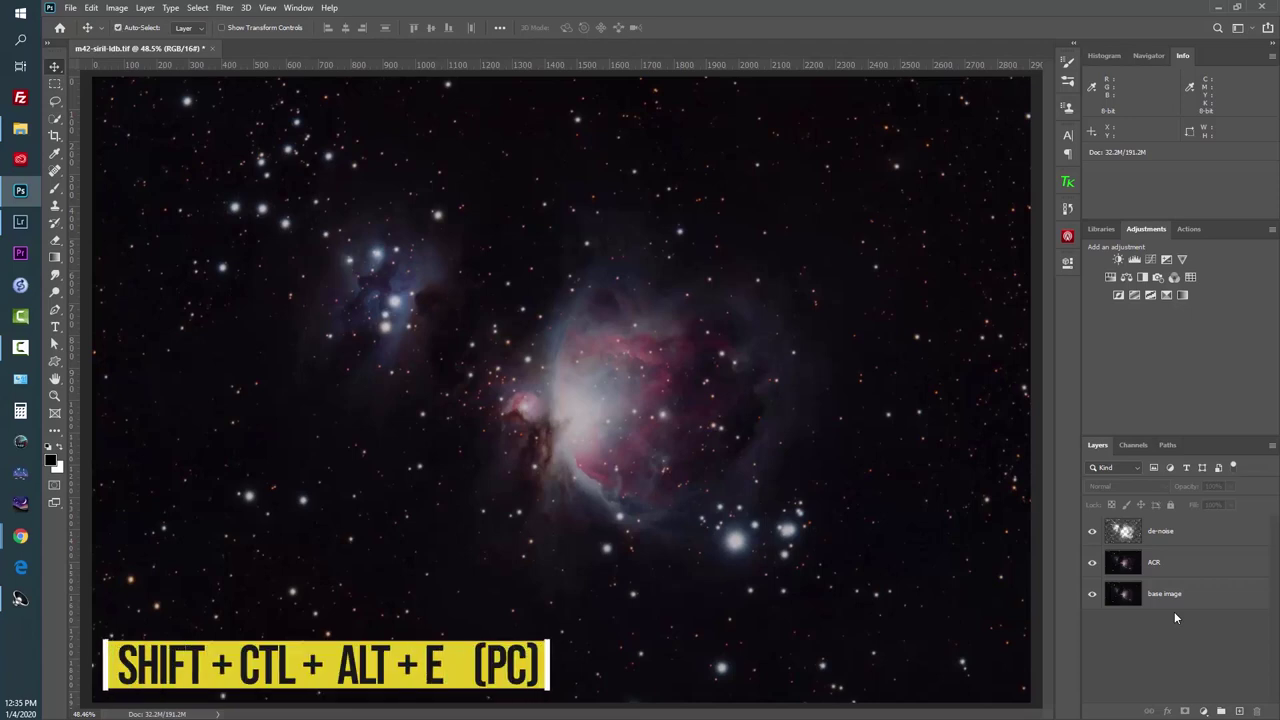
{"action": "key", "text": "ctrl+shift+alt+e"}
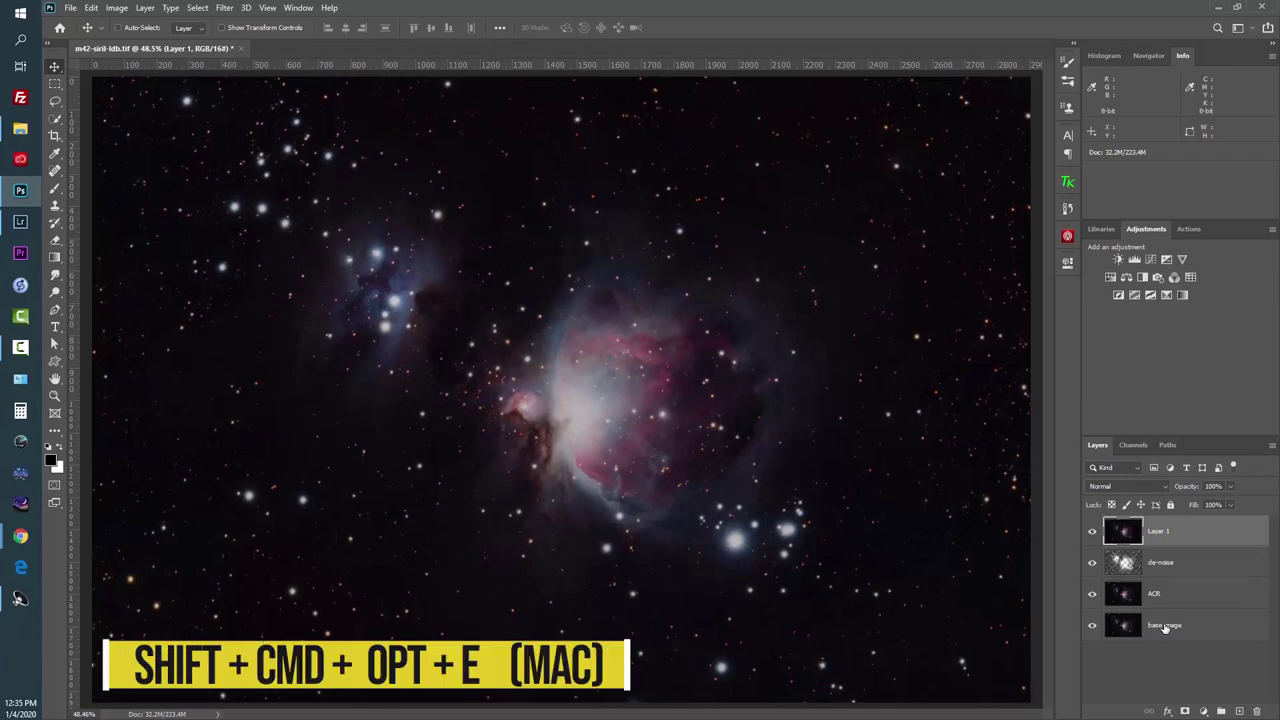
{"action": "double_click", "coordinate": [1161, 533]}
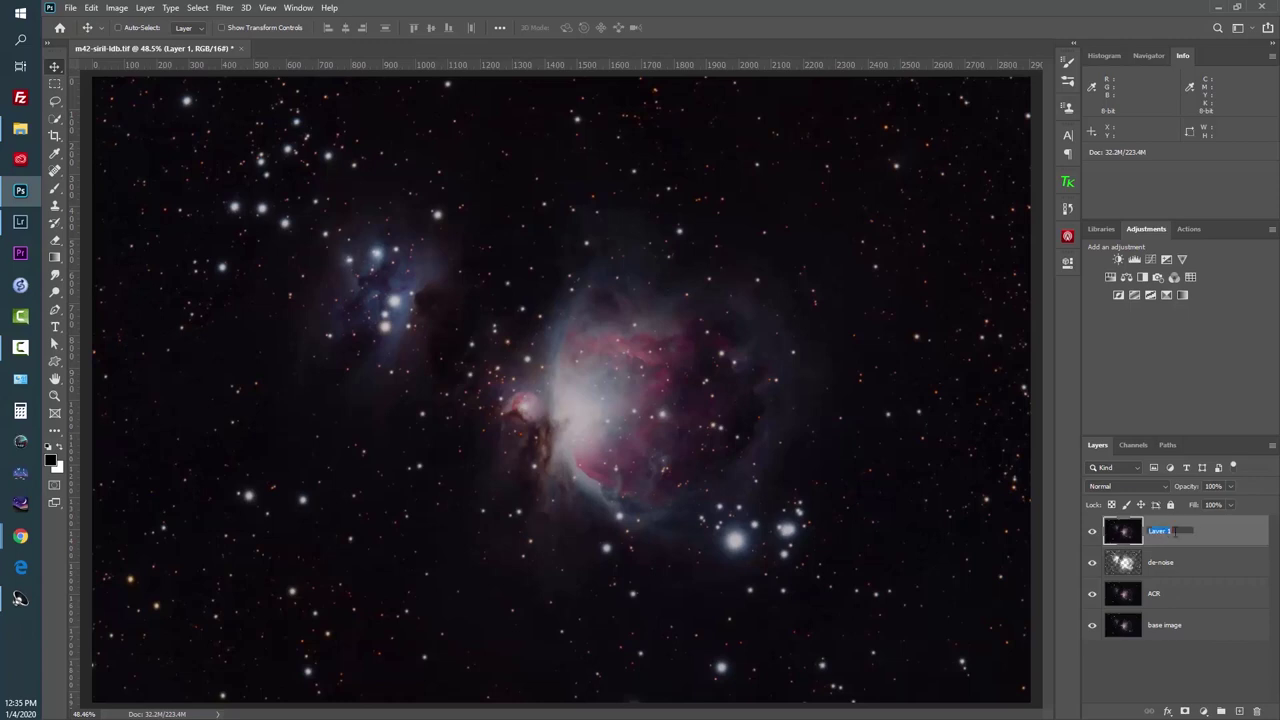
{"action": "type", "text": "stack"}
{"action": "key", "text": "Return"}
{"action": "double_click", "coordinate": [1159, 531]}
{"action": "type", "text": "sharpen"}
{"action": "key", "text": "Return"}
Start an Unsharp Mask on the sharpen layer and preview it up close on the brown dust and the small pink nebula beside the core.
{"action": "left_click", "coordinate": [224, 7]}
{"action": "mouse_move", "coordinate": [265, 238]}
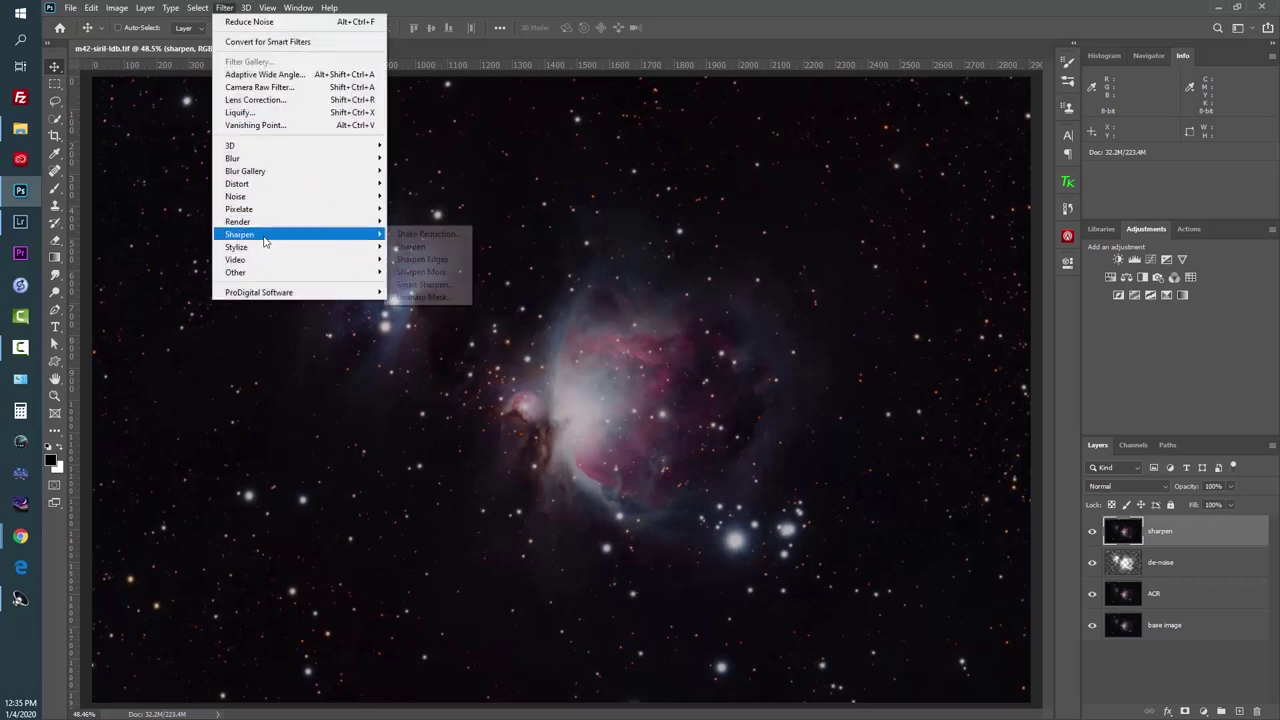
{"action": "left_click", "coordinate": [440, 297]}
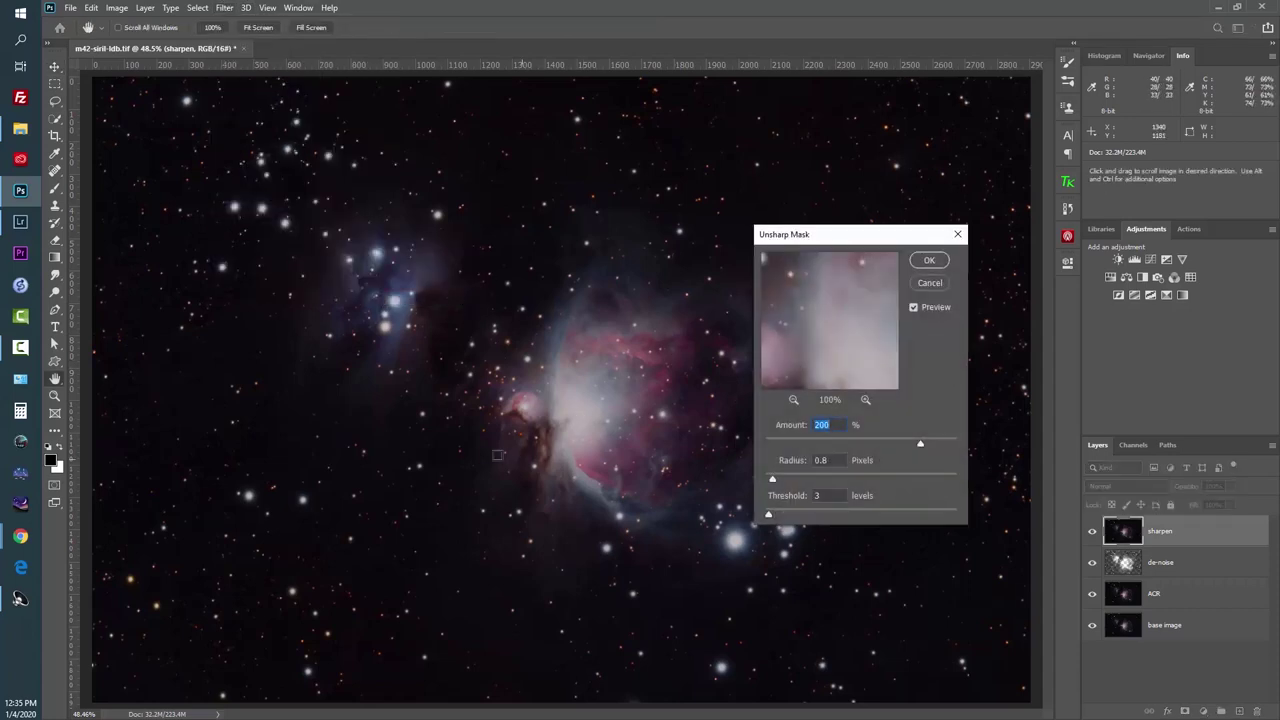
{"action": "left_click", "coordinate": [471, 438]}
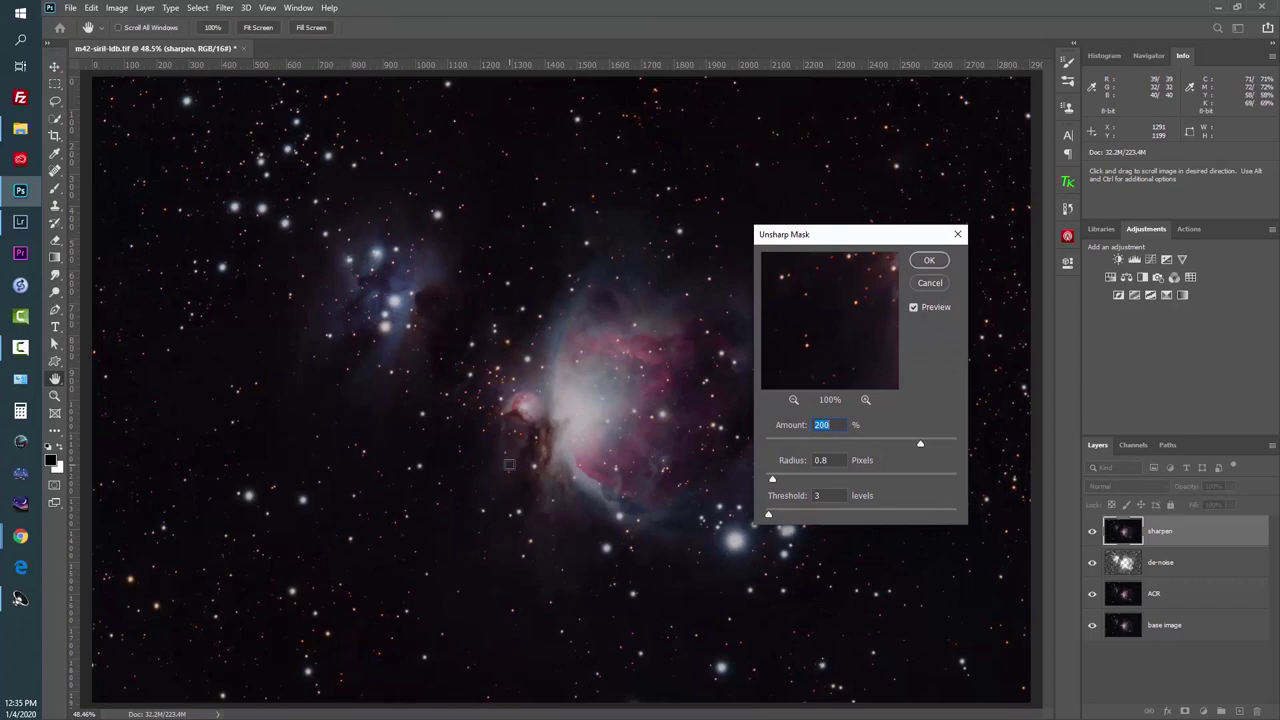
{"action": "key", "text": "ctrl+plus"}
{"action": "key", "text": "ctrl+plus"}
{"action": "key", "text": "ctrl+plus"}
{"action": "key", "text": "ctrl+plus"}
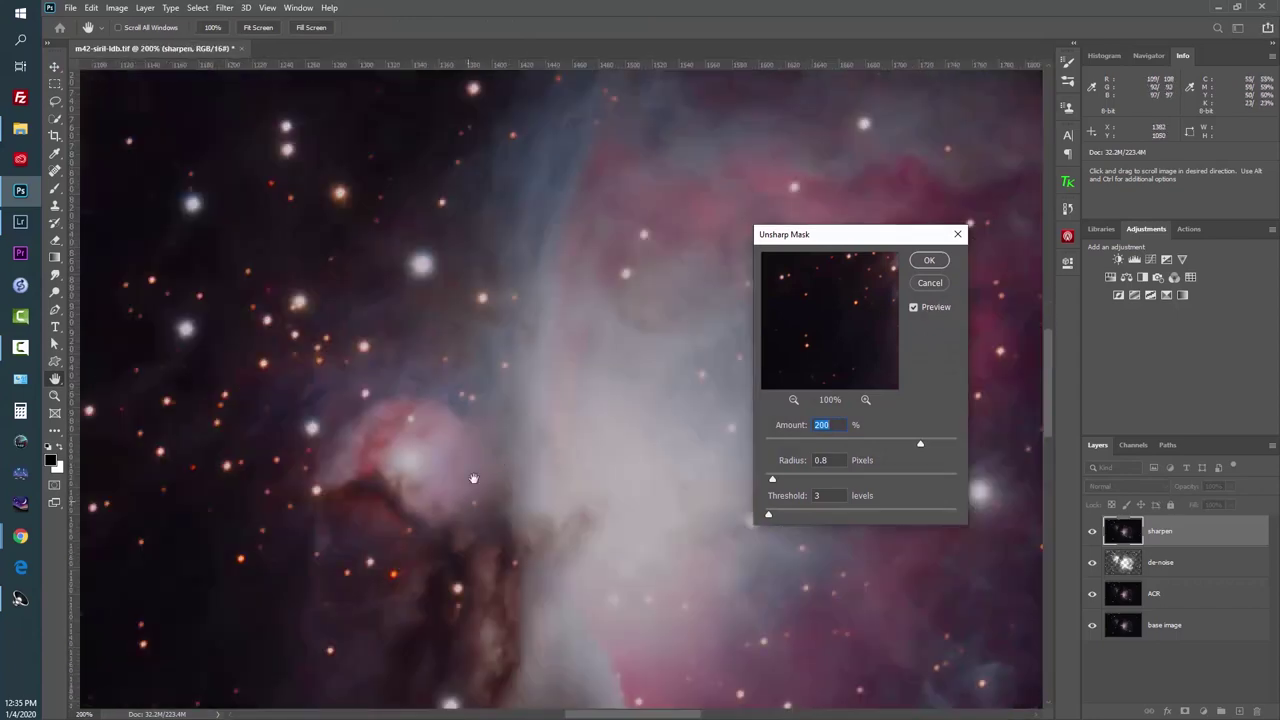
{"action": "scroll", "coordinate": [509, 464], "scroll_direction": "down", "scroll_amount": 5}
{"action": "scroll", "coordinate": [509, 464], "scroll_direction": "left", "scroll_amount": 3}
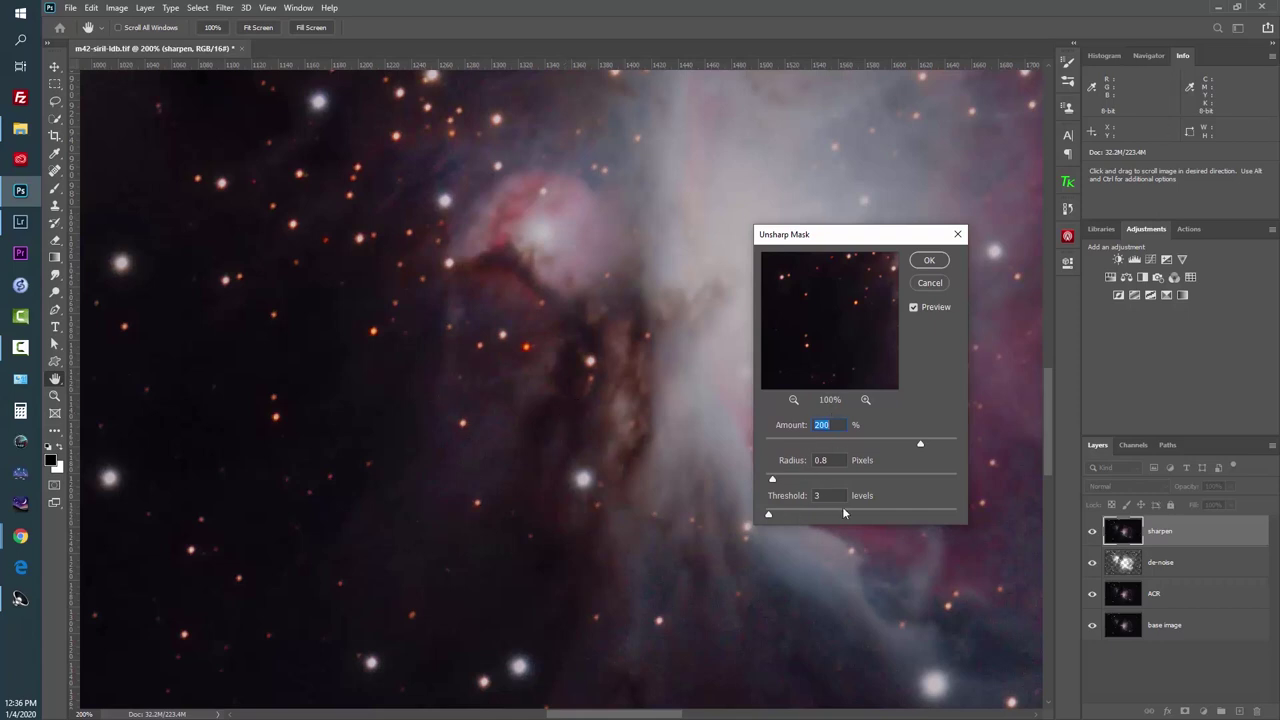
Try an Unsharp Mask radius of 3.0 pixels and bring it back down to 0.8 pixels.
{"action": "key", "text": "BackSpace"}
{"action": "type", "text": "3"}
{"action": "left_click_drag", "start_coordinate": [775, 482], "coordinate": [796, 480]}
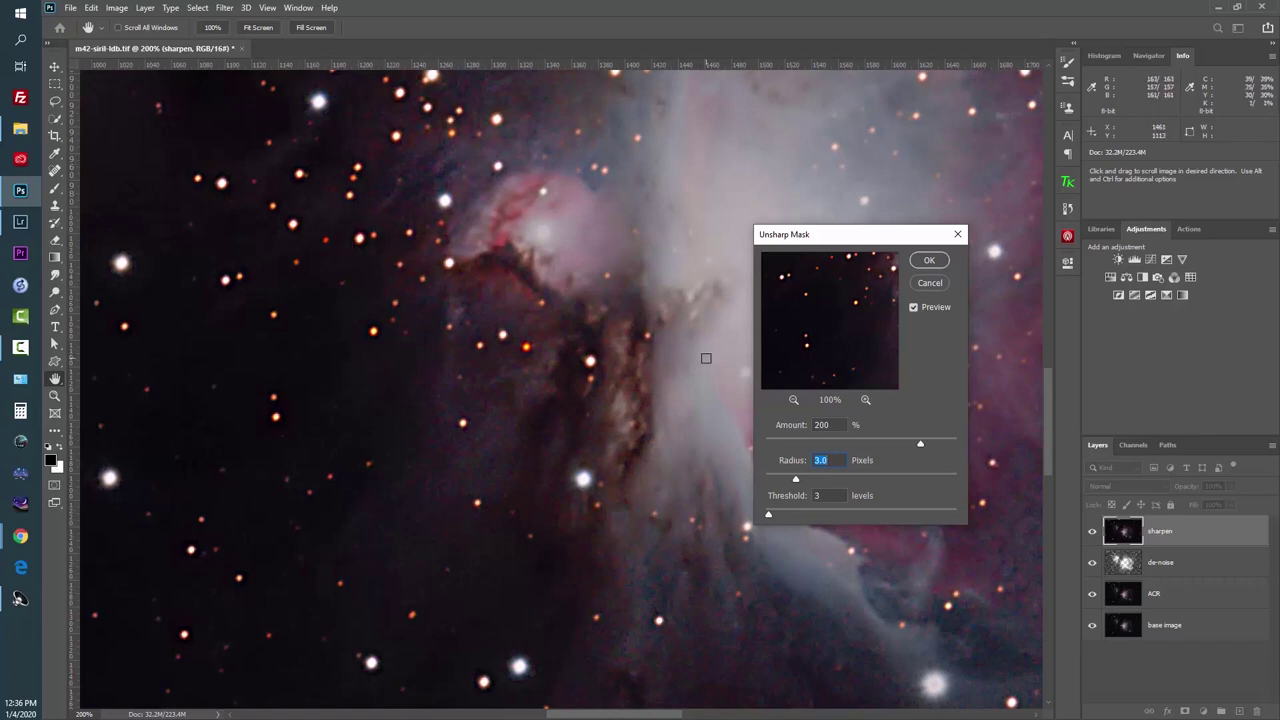
{"action": "key", "text": "Down"}
{"action": "key", "text": "Down"}
{"action": "key", "text": "Down"}
{"action": "key", "text": "Down"}
{"action": "key", "text": "Down"}
{"action": "key", "text": "Down"}
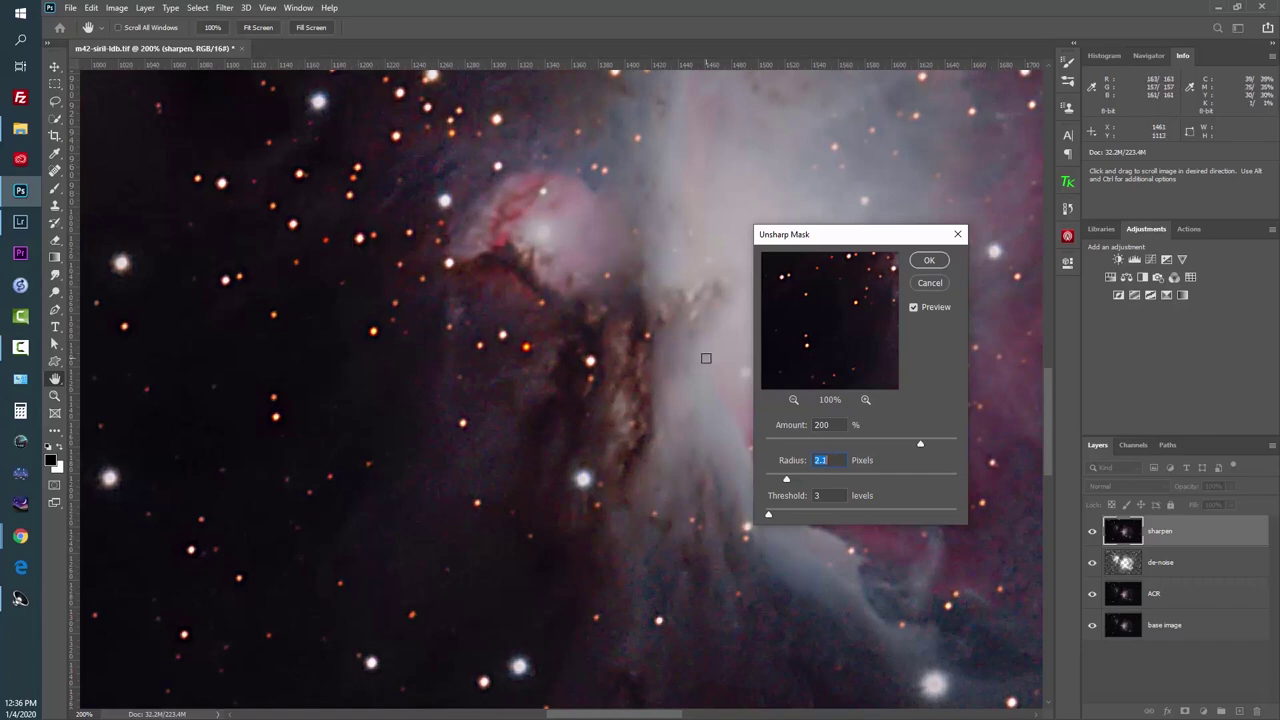
{"action": "key", "text": "Down"}
{"action": "key", "text": "Down"}
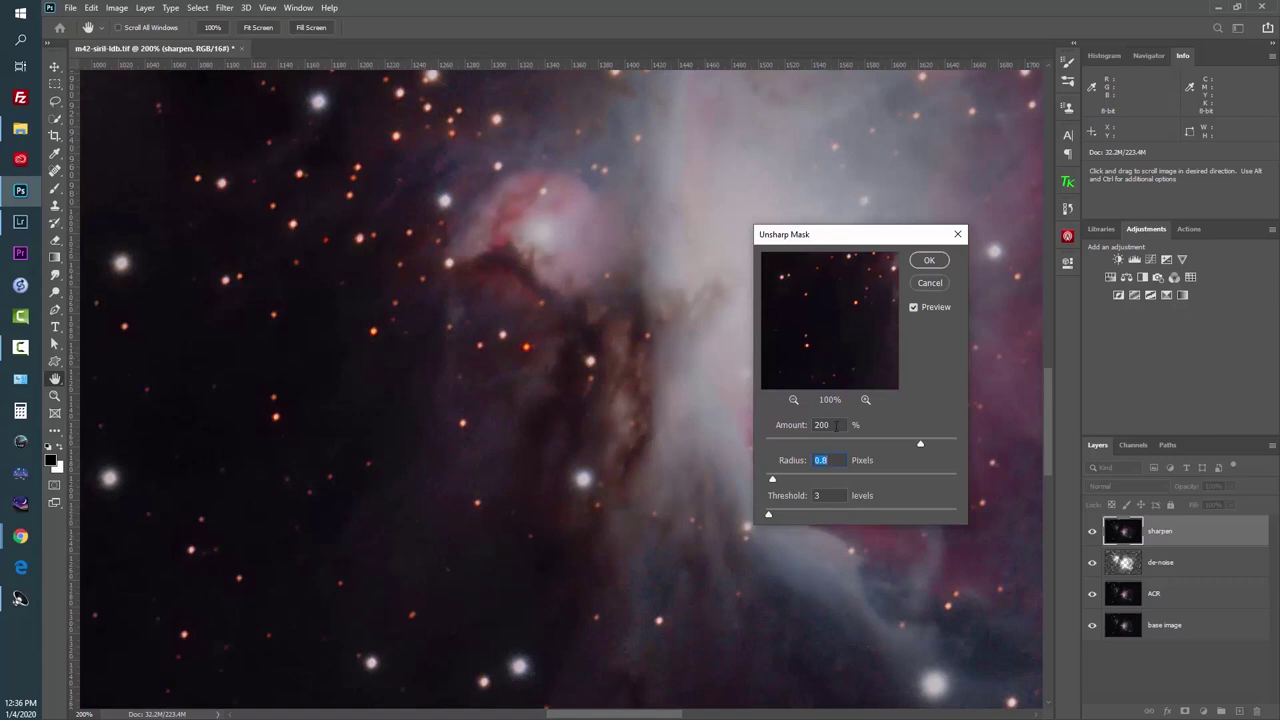
Set the Unsharp Mask threshold to 5 levels, apply it with Amount 200% and Radius 0.8 pixels, and review the sharpened nebula.
{"action": "left_click", "coordinate": [831, 491]}
{"action": "key", "text": "Down"}
{"action": "key", "text": "Down"}
{"action": "key", "text": "Down"}
{"action": "key", "text": "Down"}
{"action": "key", "text": "Down"}
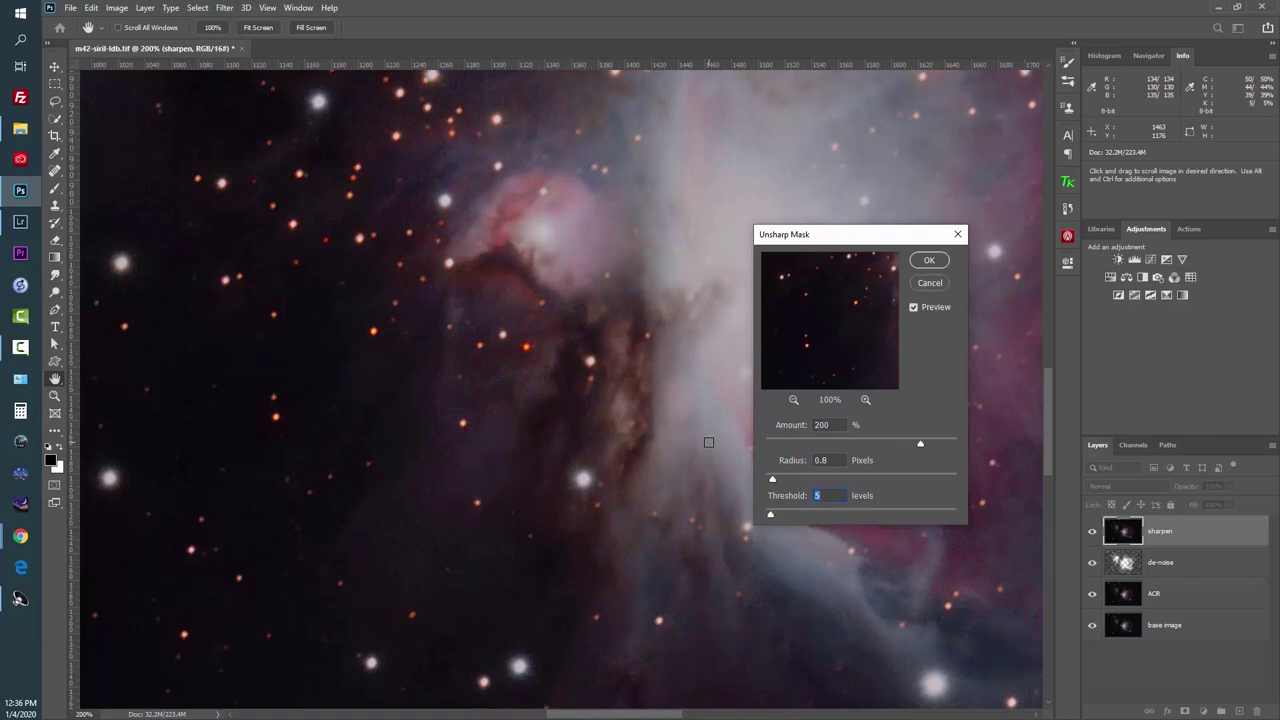
{"action": "left_click", "coordinate": [929, 260]}
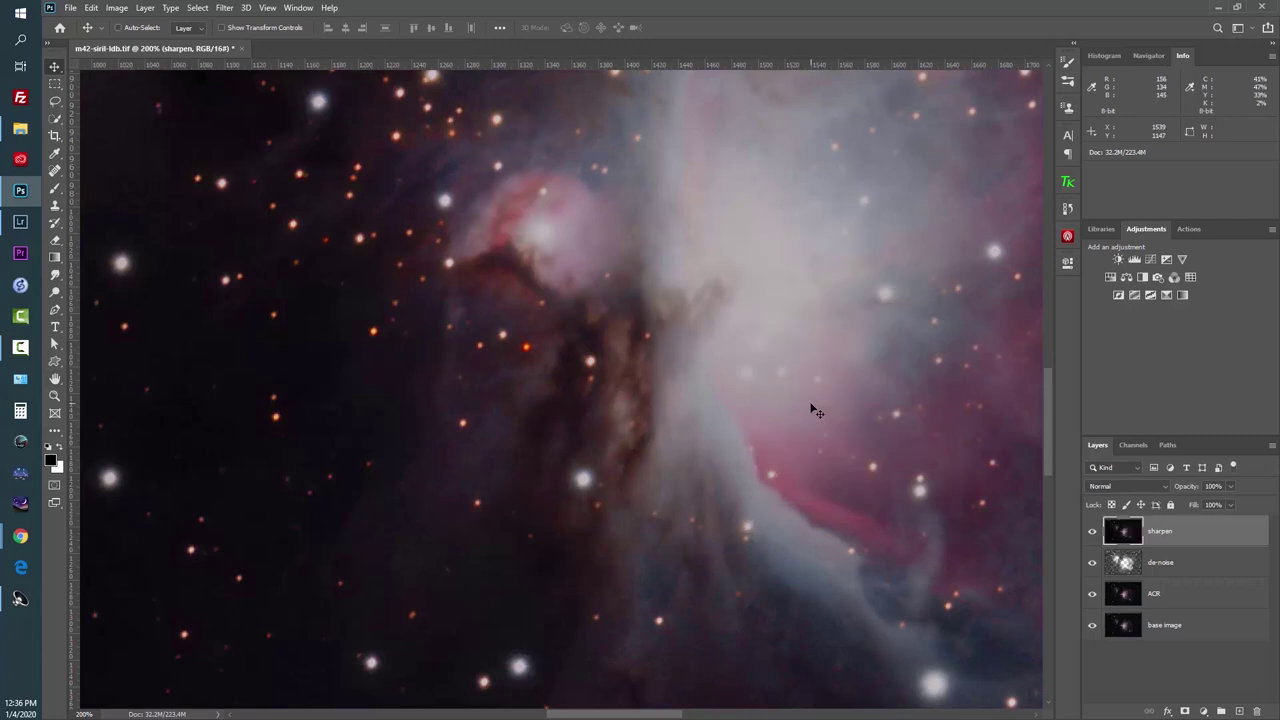
{"action": "scroll", "coordinate": [774, 374], "scroll_direction": "down", "scroll_amount": 2}
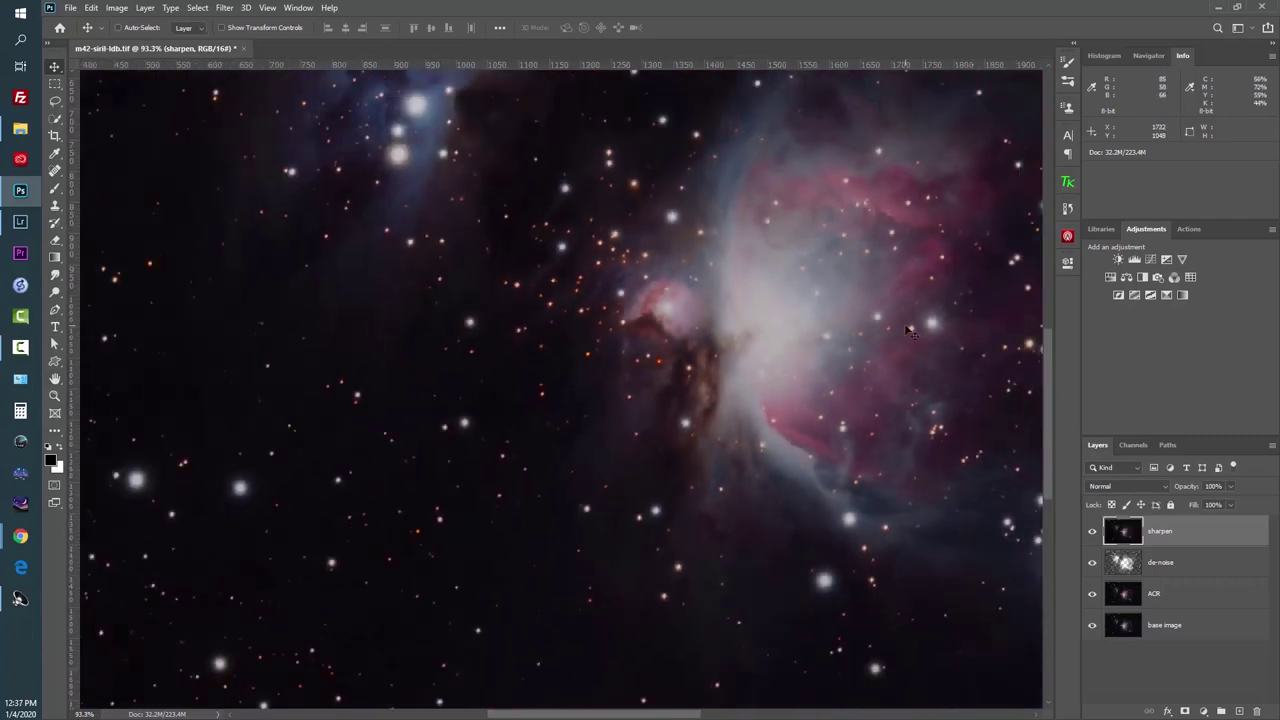
{"action": "left_click_drag", "start_coordinate": [872, 352], "coordinate": [706, 390]}
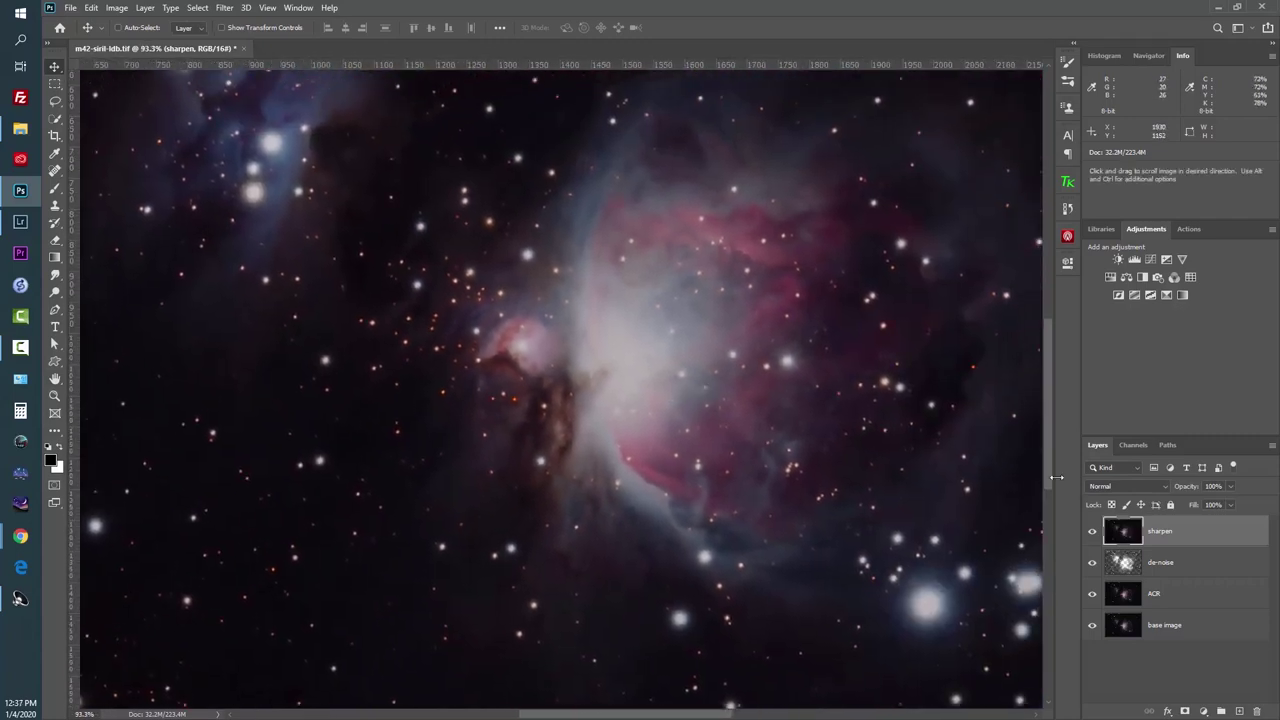
Compare the nebula with the sharpen layer hidden and shown, and review the whole image.
{"action": "left_click", "coordinate": [1092, 531]}
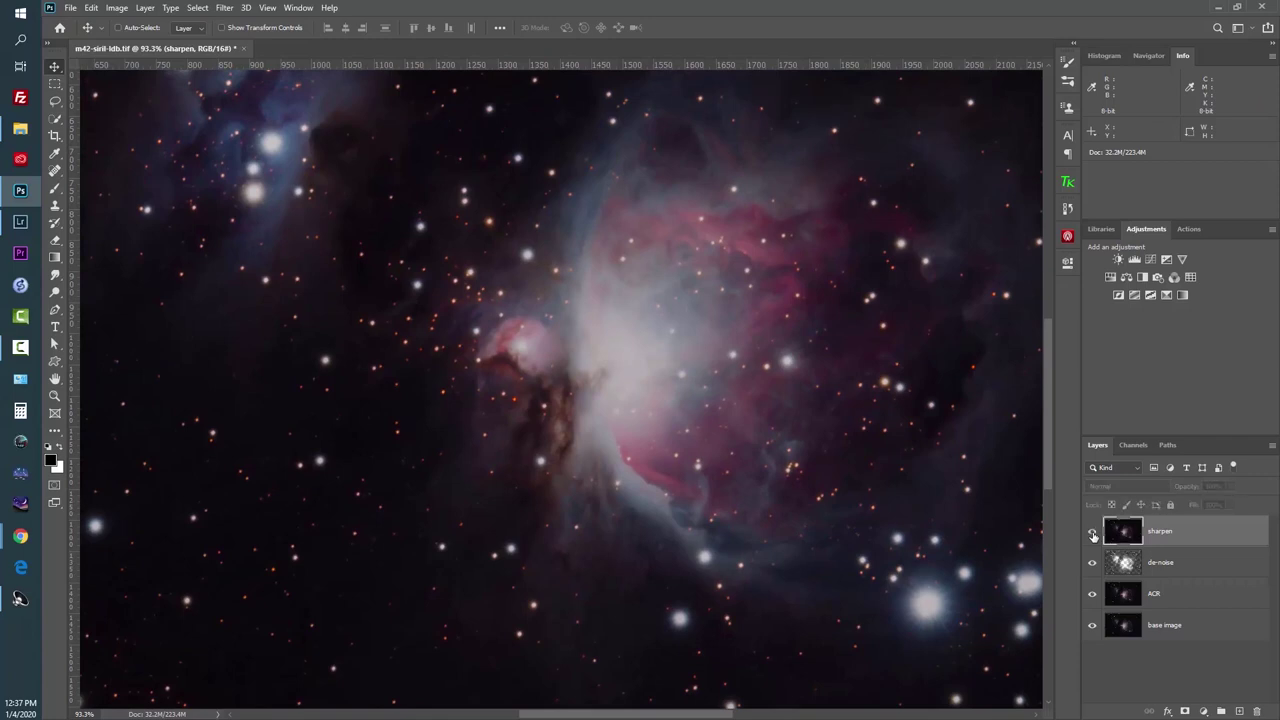
{"action": "left_click", "coordinate": [1092, 531]}
{"action": "scroll", "coordinate": [907, 455], "scroll_direction": "down", "scroll_amount": 3}
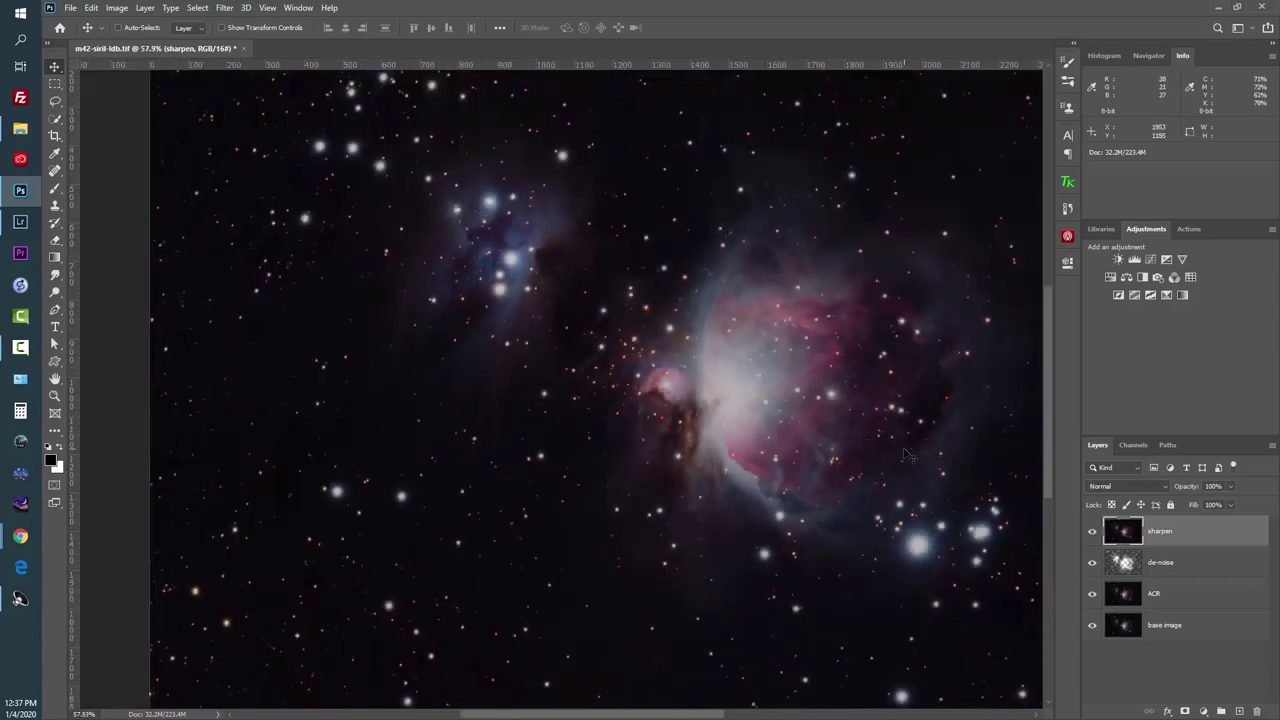
{"action": "scroll", "coordinate": [907, 455], "scroll_direction": "down", "scroll_amount": 2}
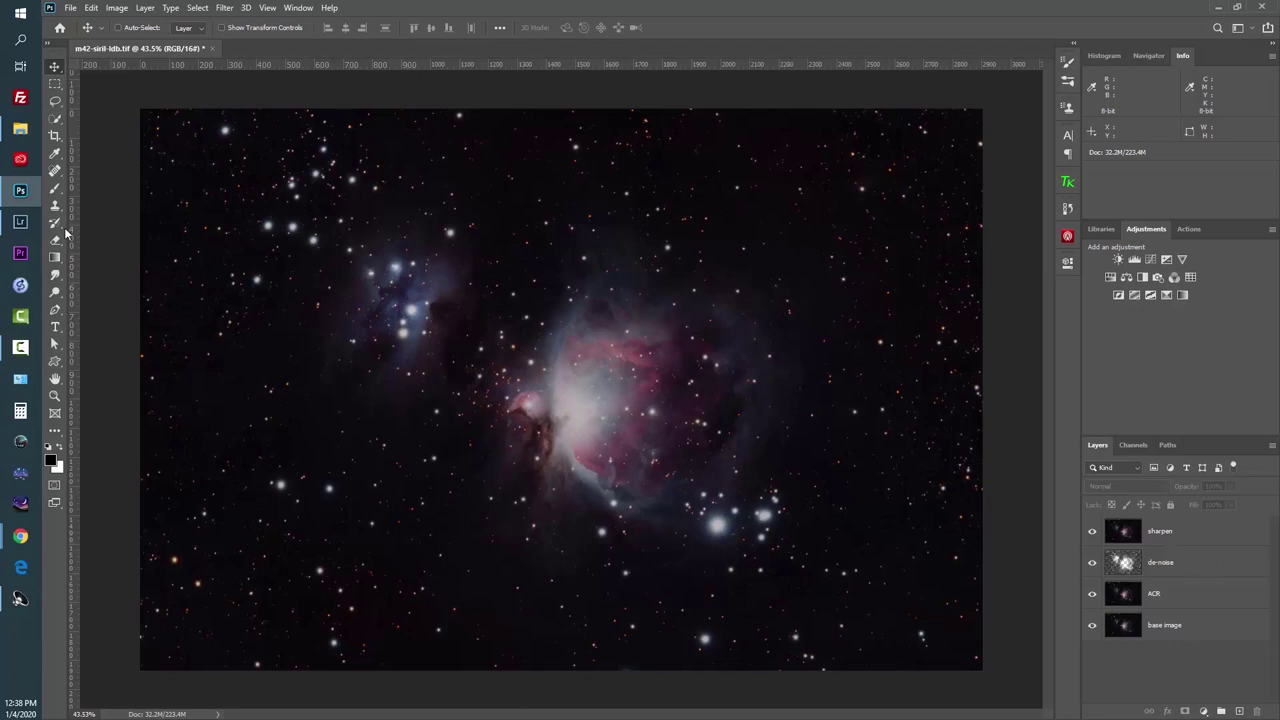
Start a Color Range selection on the sharpen layer and set it to select Highlights.
{"action": "left_click", "coordinate": [1232, 537]}
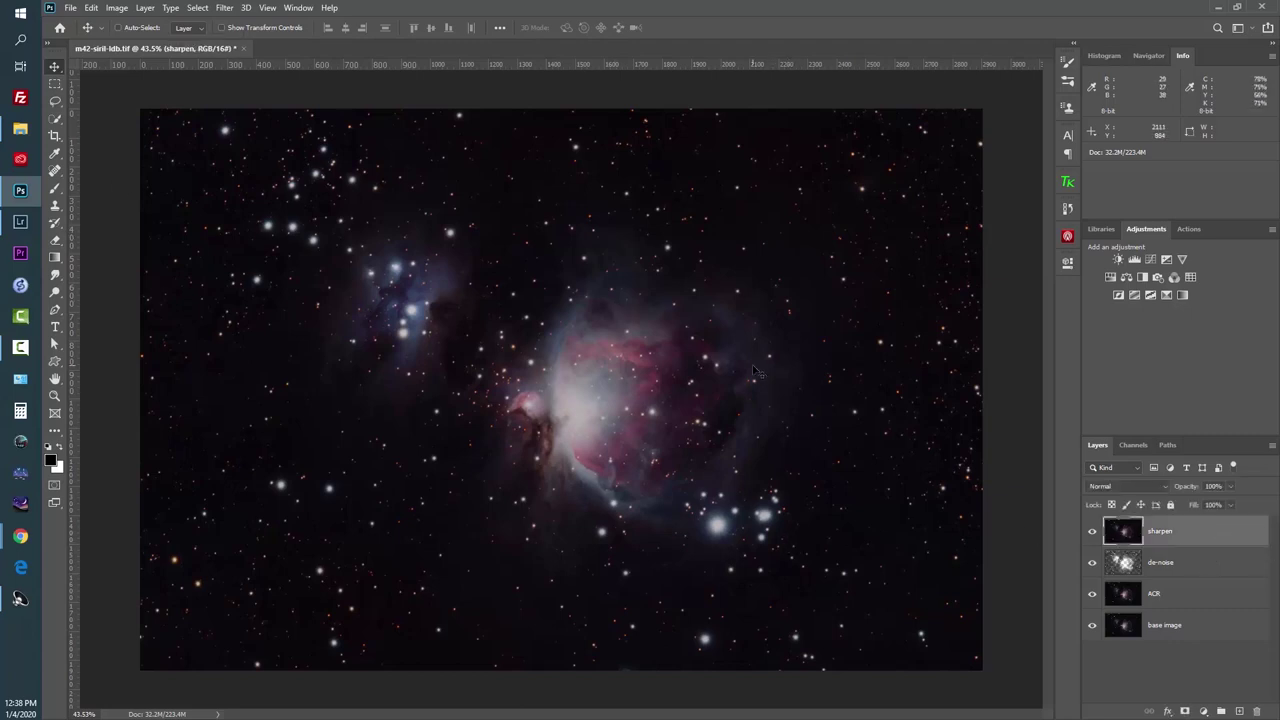
{"action": "left_click", "coordinate": [199, 8]}
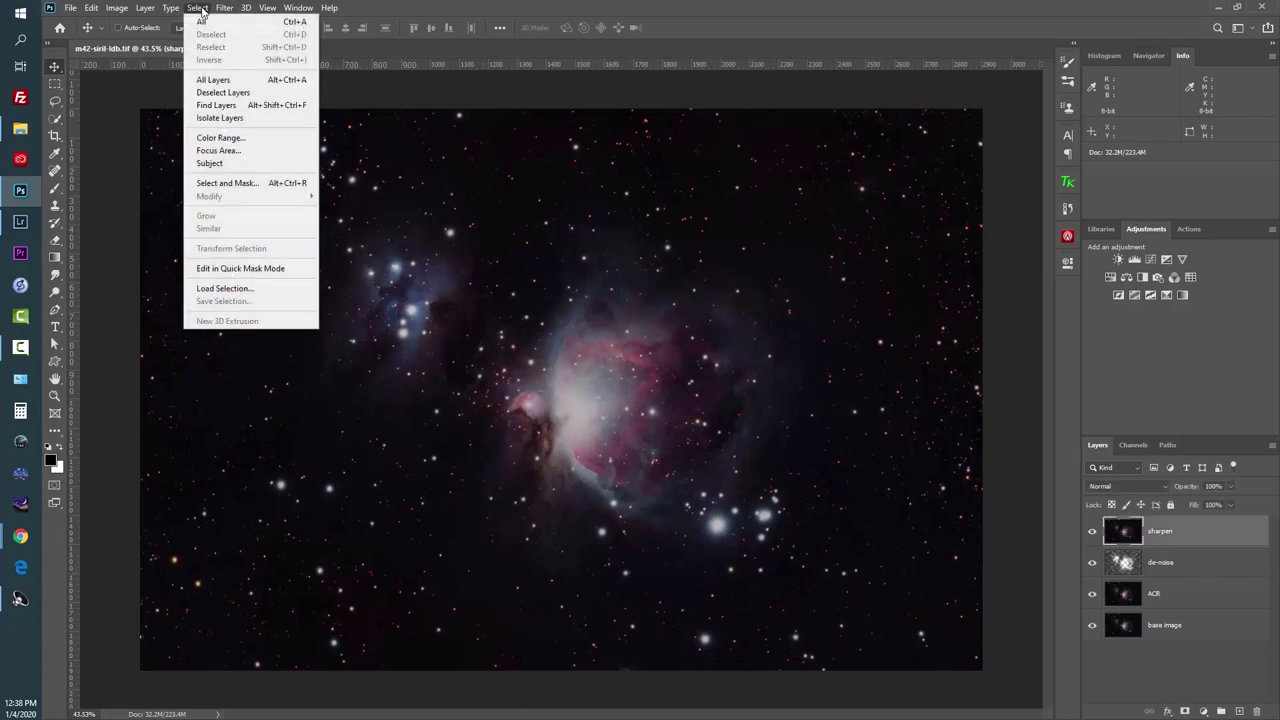
{"action": "left_click", "coordinate": [220, 137]}
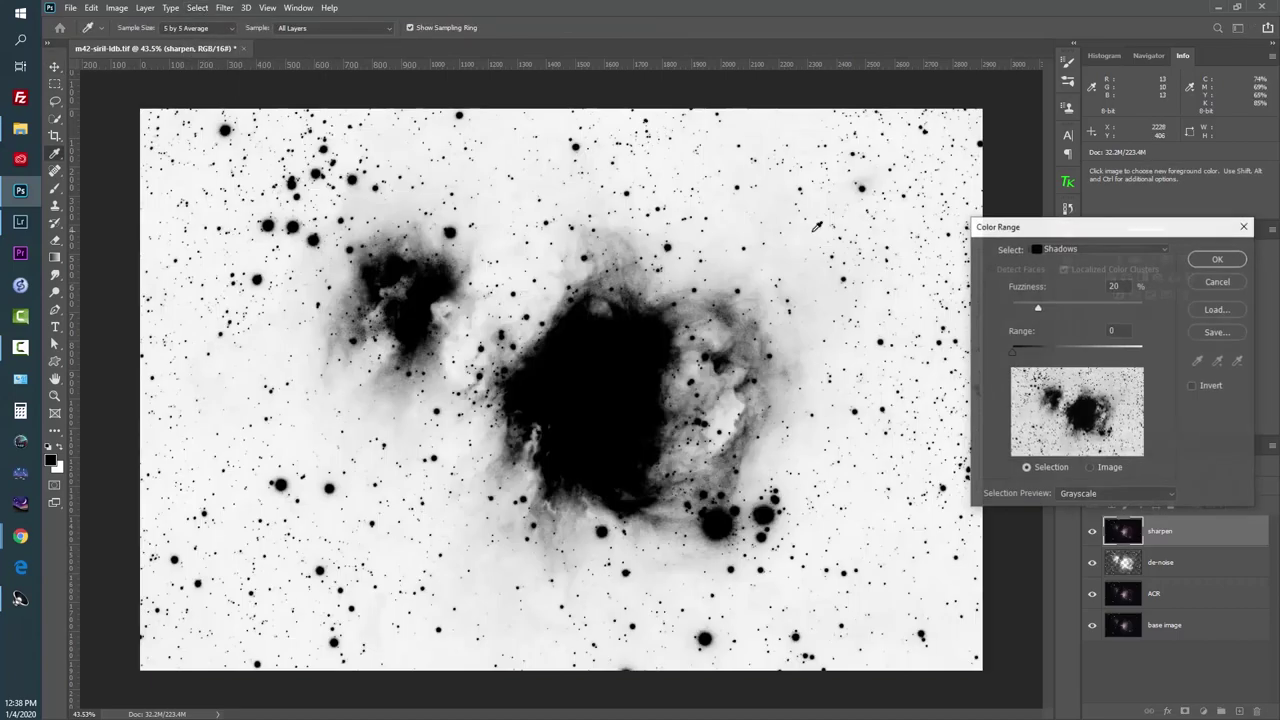
{"action": "left_click", "coordinate": [1108, 252]}
{"action": "left_click", "coordinate": [1100, 375]}
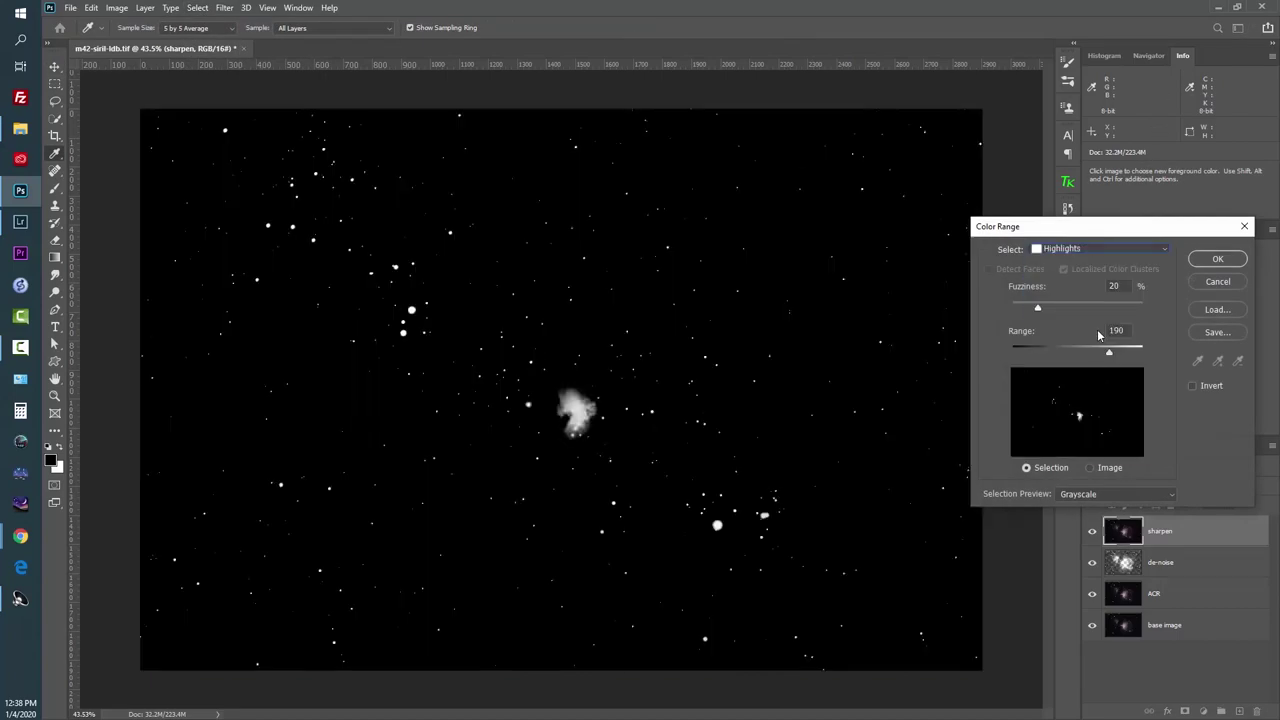
Try a highlight range of 20 with 33% fuzziness to isolate the stars and nebulae from the background.
{"action": "left_click_drag", "start_coordinate": [1110, 352], "coordinate": [1022, 310]}
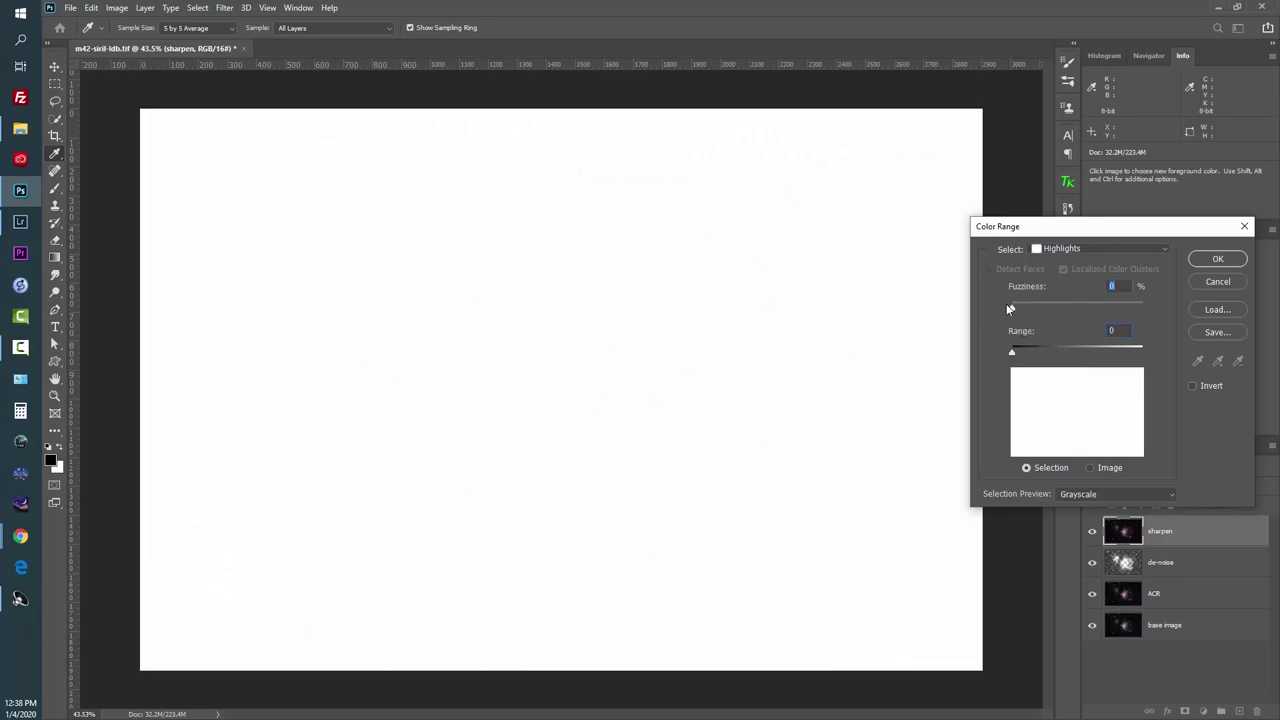
{"action": "left_click_drag", "start_coordinate": [1143, 305], "coordinate": [1031, 312]}
{"action": "key", "text": "Tab"}
{"action": "key", "text": "Up"}
{"action": "key", "text": "Up"}
{"action": "key", "text": "Up"}
{"action": "key", "text": "Up"}
{"action": "key", "text": "Up"}
{"action": "key", "text": "Up"}
{"action": "key", "text": "Up"}
{"action": "key", "text": "Up"}
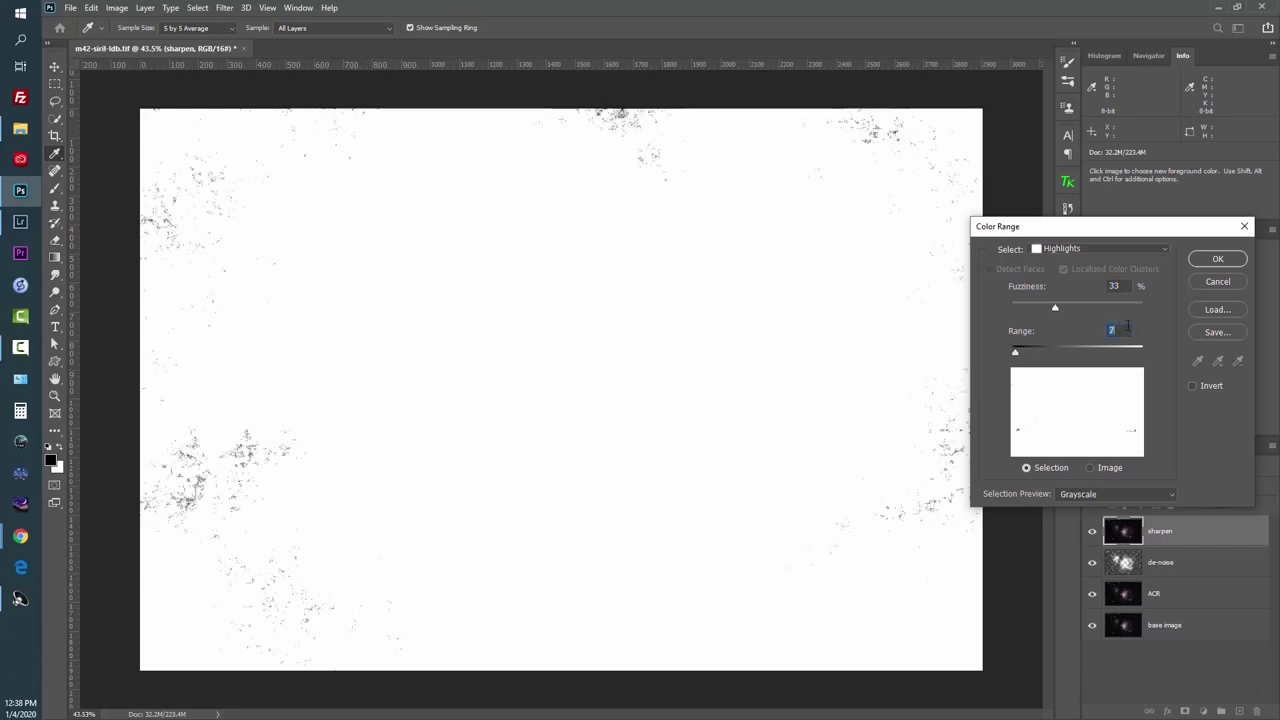
{"action": "key", "text": "Up"}
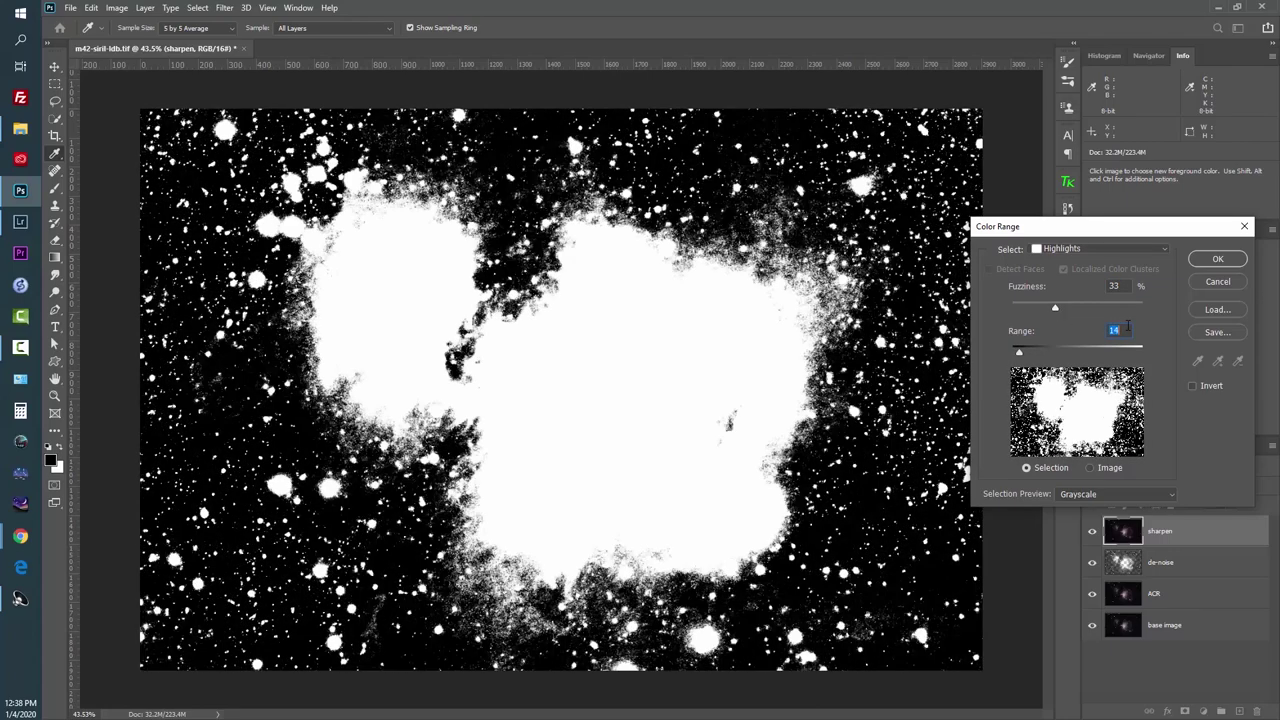
{"action": "key", "text": "Up"}
{"action": "key", "text": "Up"}
{"action": "key", "text": "Up"}
{"action": "key", "text": "Up"}
{"action": "key", "text": "Up"}
{"action": "key", "text": "Up"}
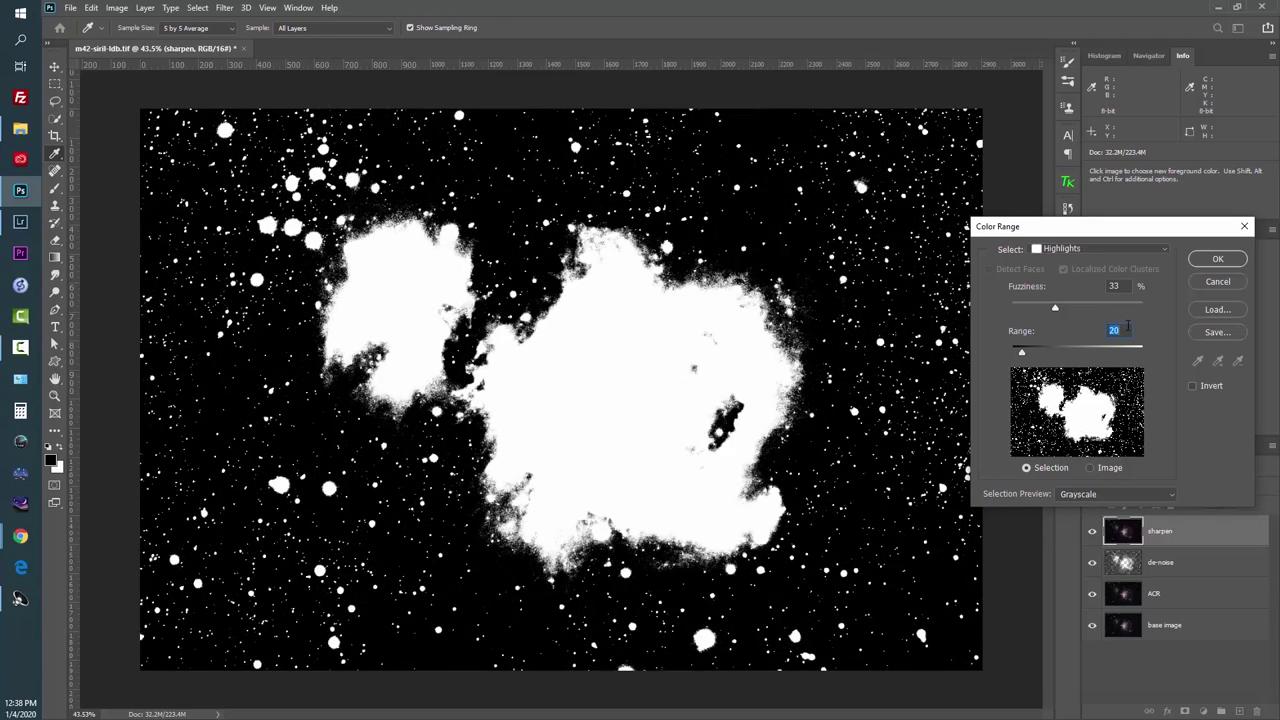
Reduce the Color Range fuzziness to 0% and set the highlight range to 25.
{"action": "left_click_drag", "start_coordinate": [1055, 303], "coordinate": [1011, 306]}
{"action": "left_click", "coordinate": [1122, 331]}
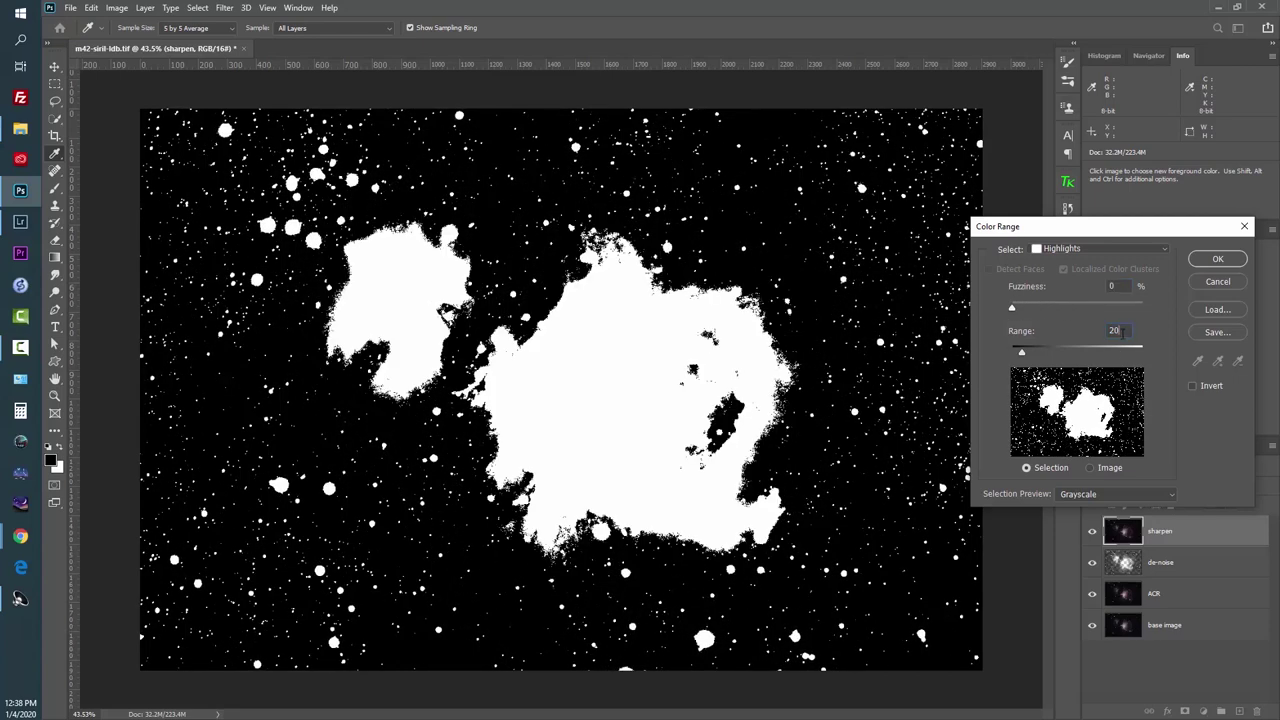
{"action": "key", "text": "Up"}
{"action": "key", "text": "Up"}
{"action": "key", "text": "Up"}
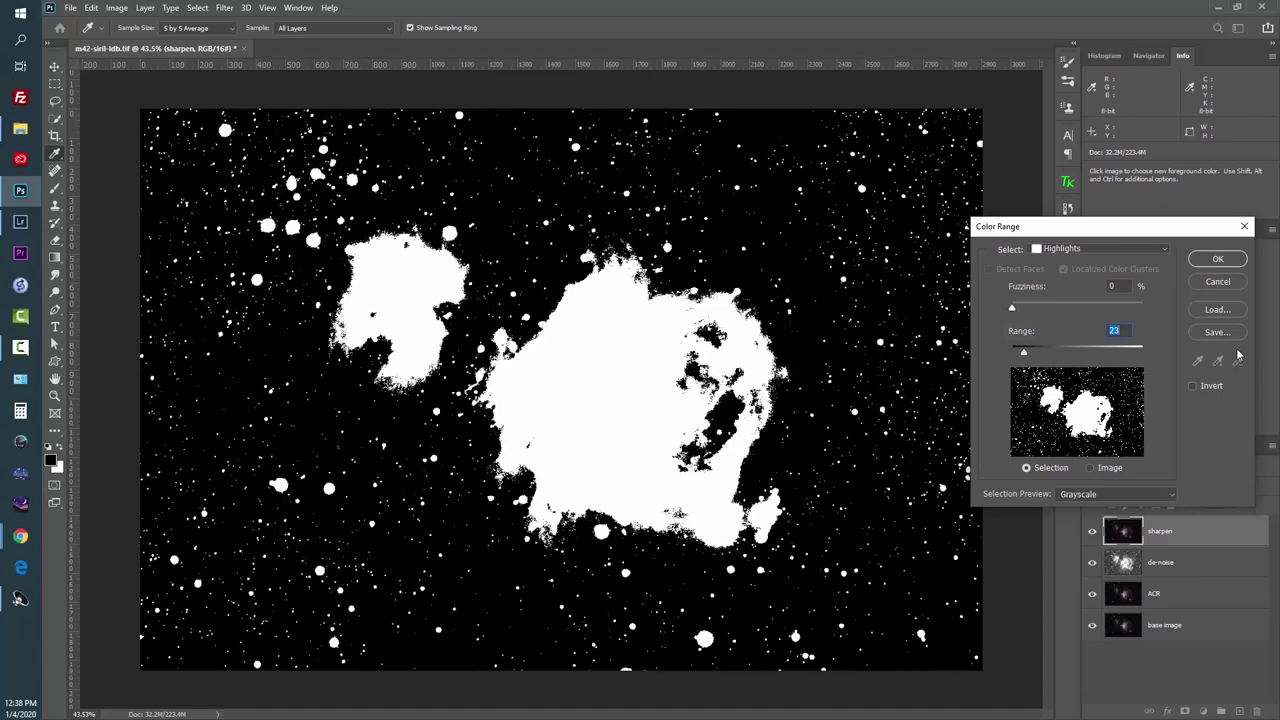
{"action": "key", "text": "Down"}
{"action": "key", "text": "Up"}
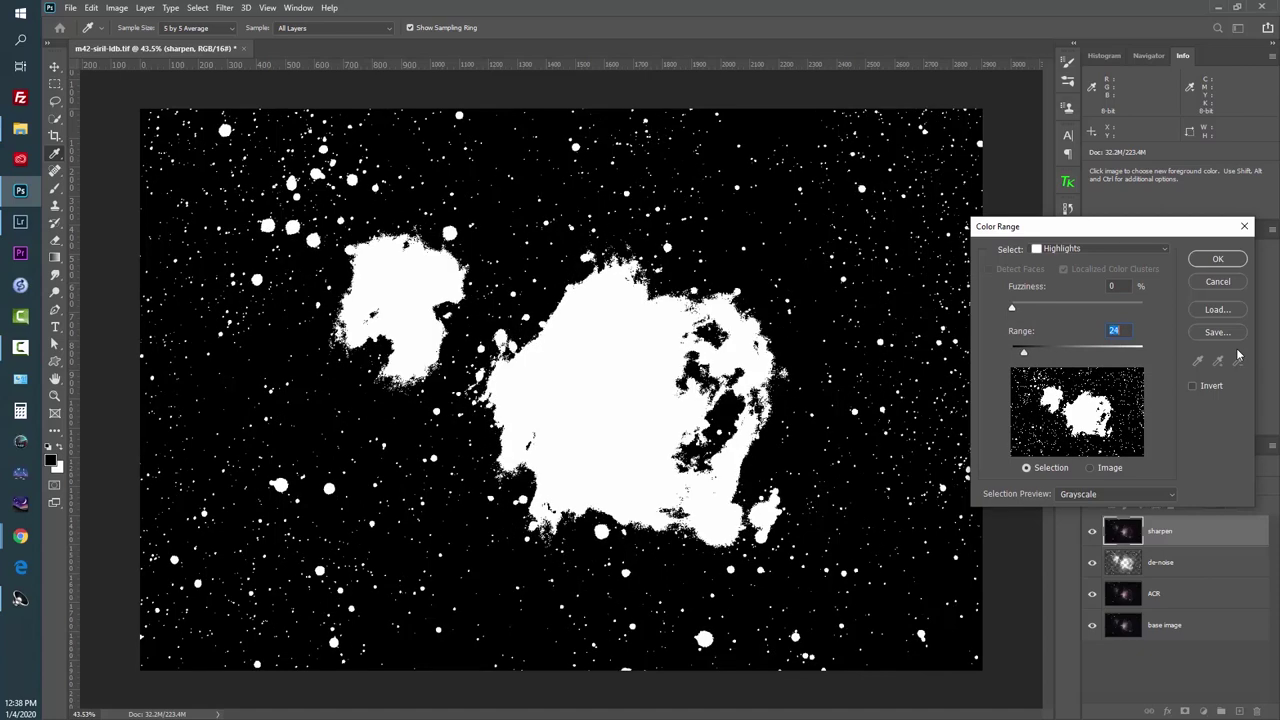
{"action": "key", "text": "Down"}
{"action": "key", "text": "Up"}
{"action": "key", "text": "Up"}
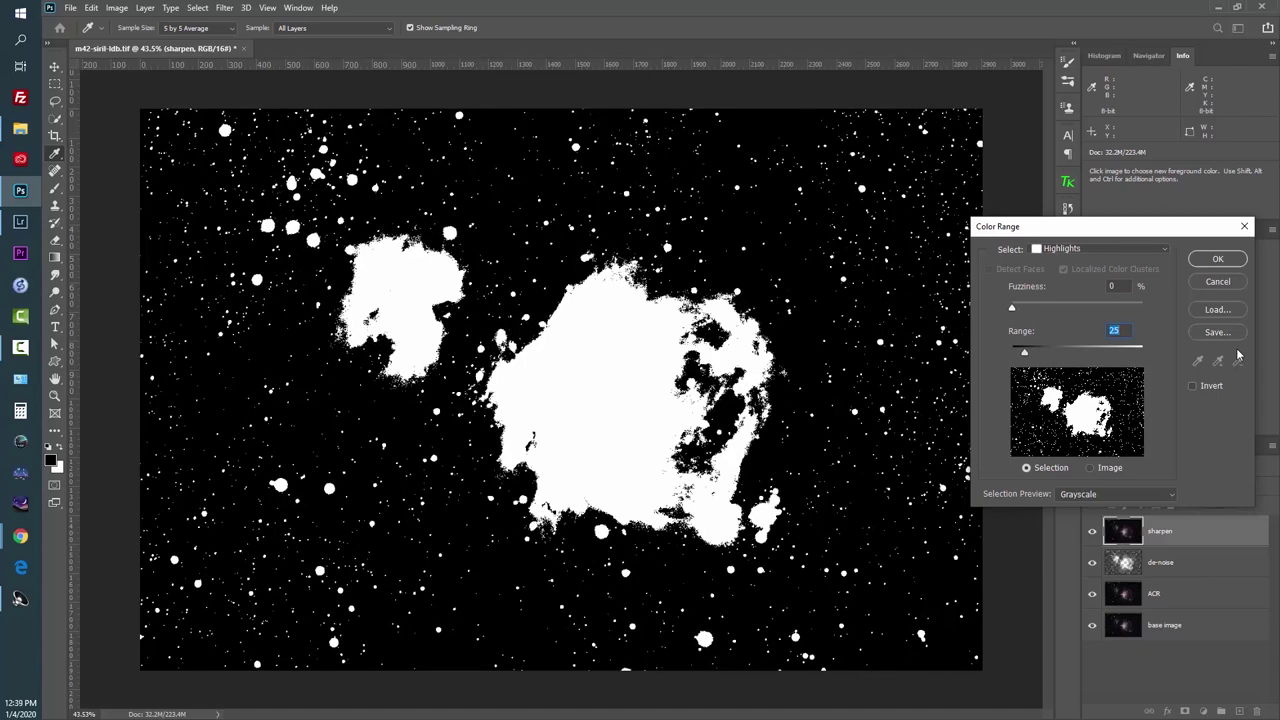
Raise the Color Range fuzziness to 25% and apply the highlights selection.
{"action": "left_click", "coordinate": [1116, 286]}
{"action": "key", "text": "Up"}
{"action": "key", "text": "Up"}
{"action": "key", "text": "Up"}
{"action": "key", "text": "Up"}
{"action": "key", "text": "Up"}
{"action": "key", "text": "Up"}
{"action": "key", "text": "Up"}
{"action": "key", "text": "Up"}
{"action": "key", "text": "Up"}
{"action": "key", "text": "Up"}
{"action": "key", "text": "Up"}
{"action": "key", "text": "Up"}
{"action": "key", "text": "Up"}
{"action": "key", "text": "Up"}
{"action": "key", "text": "Up"}
{"action": "key", "text": "Up"}
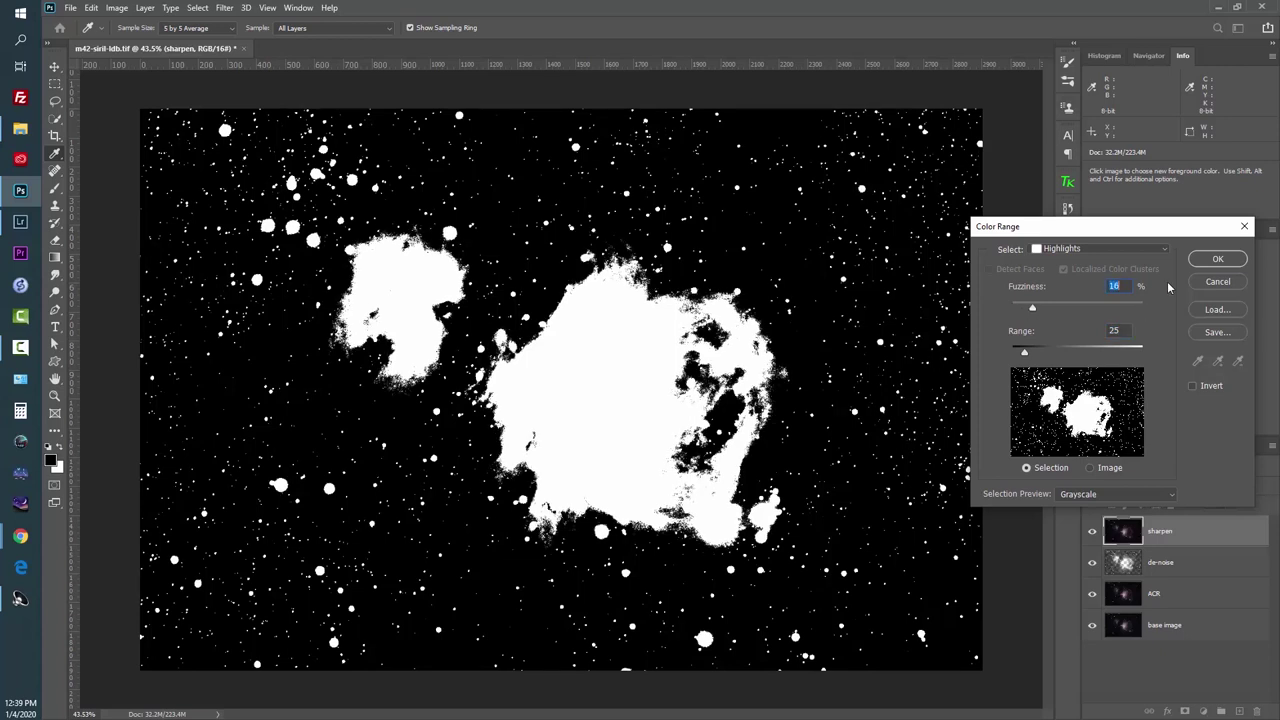
{"action": "key", "text": "Up"}
{"action": "key", "text": "Up"}
{"action": "key", "text": "Up"}
{"action": "key", "text": "Up"}
{"action": "key", "text": "Up"}
{"action": "key", "text": "Up"}
{"action": "key", "text": "Up"}
{"action": "key", "text": "Up"}
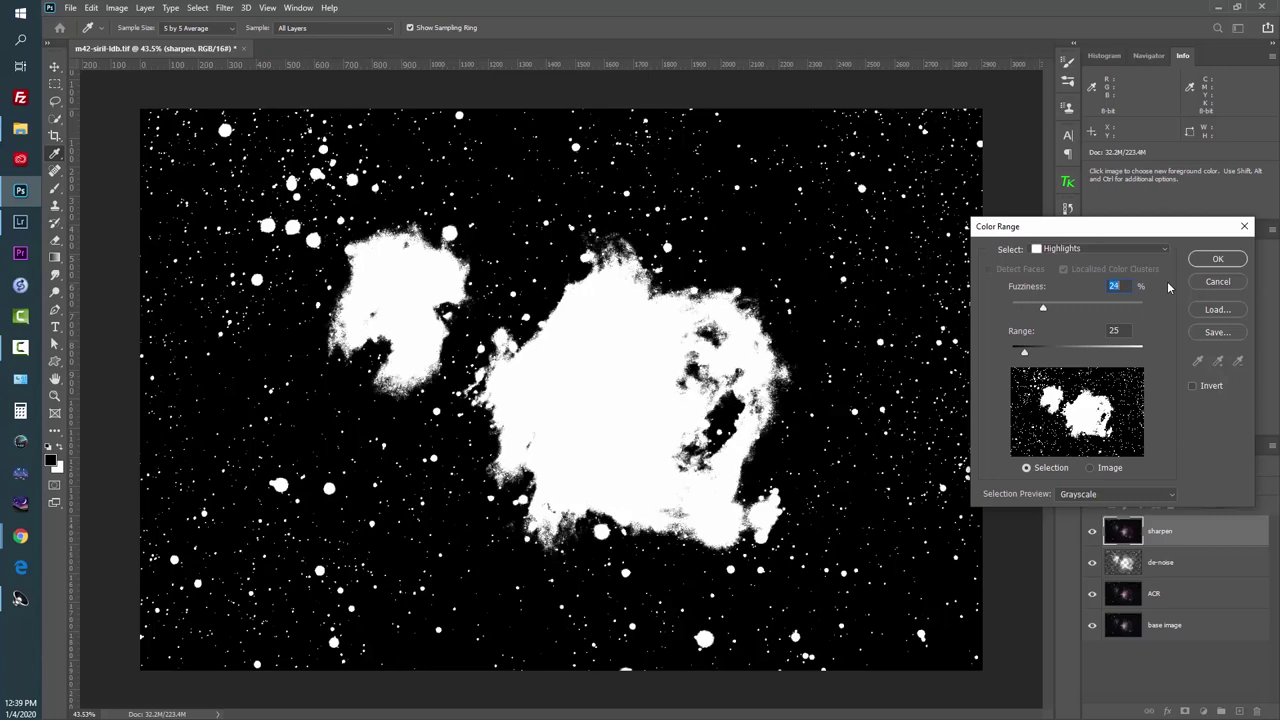
{"action": "key", "text": "Up"}
{"action": "left_click", "coordinate": [1216, 259]}
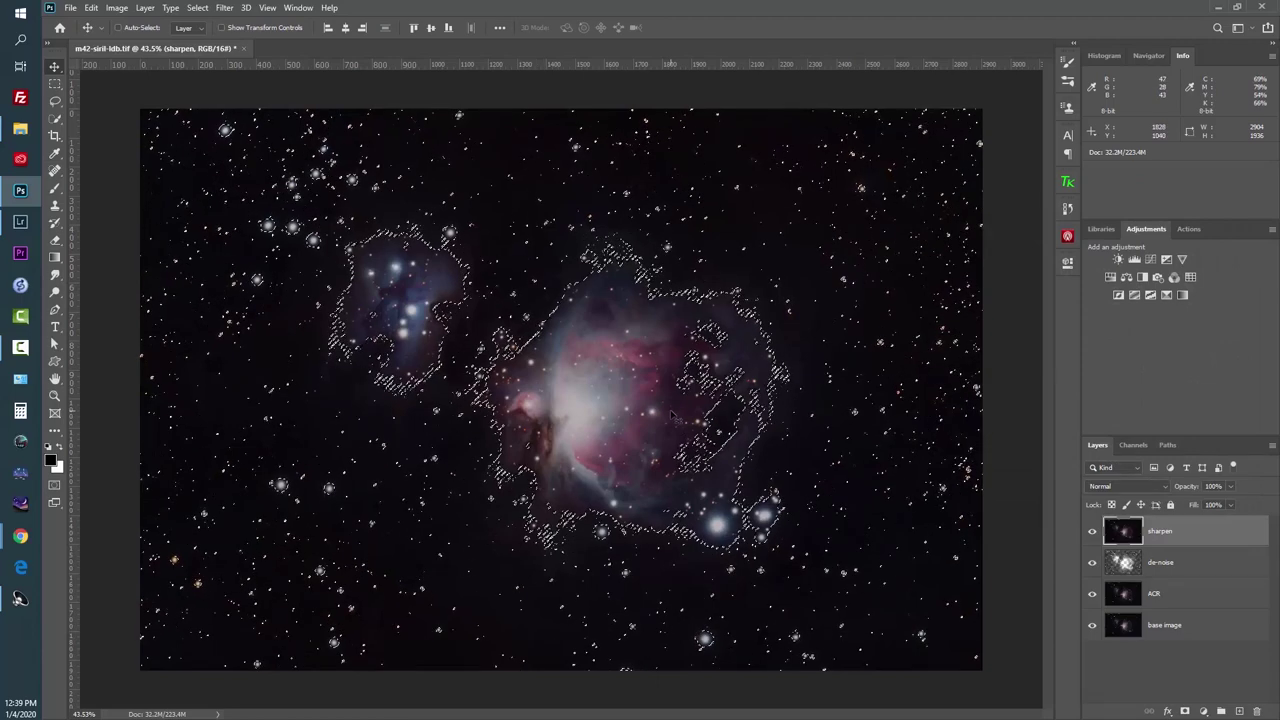
Copy the selected highlights into a new layer named star-minimize and view its content alone before showing the other layers again.
{"action": "key", "text": "ctrl+j"}
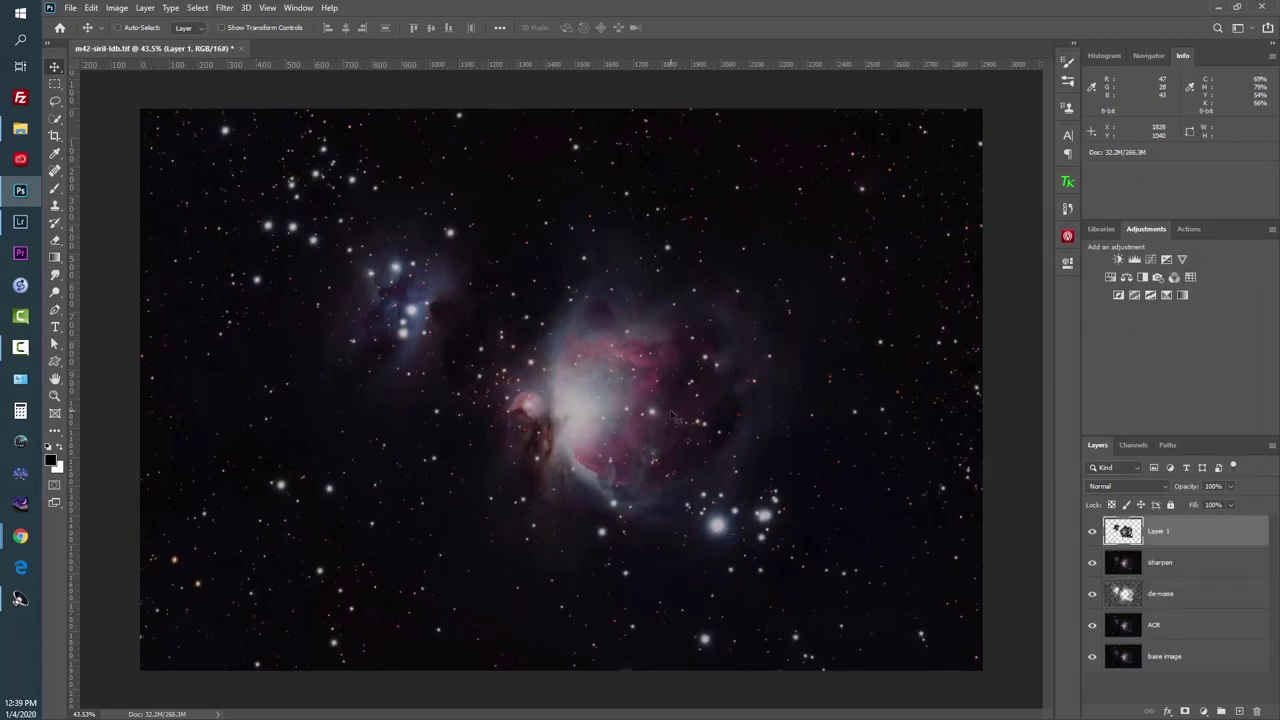
{"action": "double_click", "coordinate": [1160, 531]}
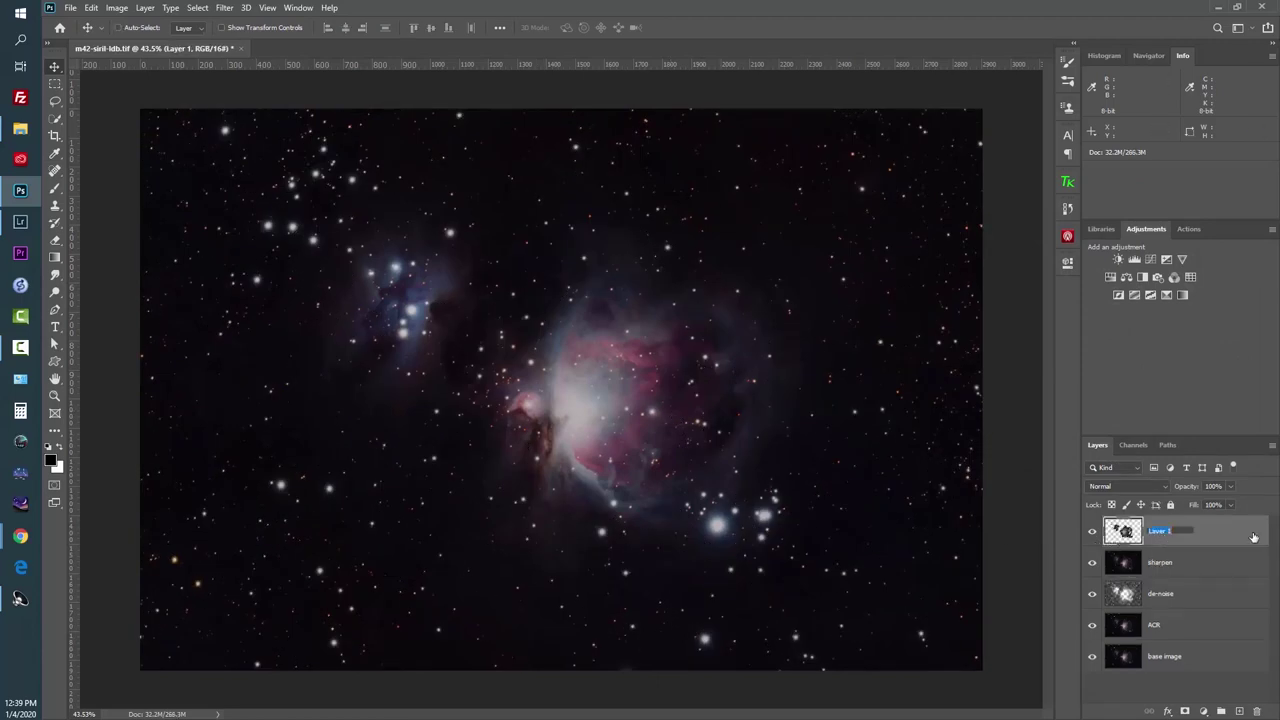
{"action": "type", "text": "star-minimize"}
{"action": "key", "text": "Return"}
{"action": "left_click_drag", "start_coordinate": [1092, 562], "coordinate": [1092, 656]}
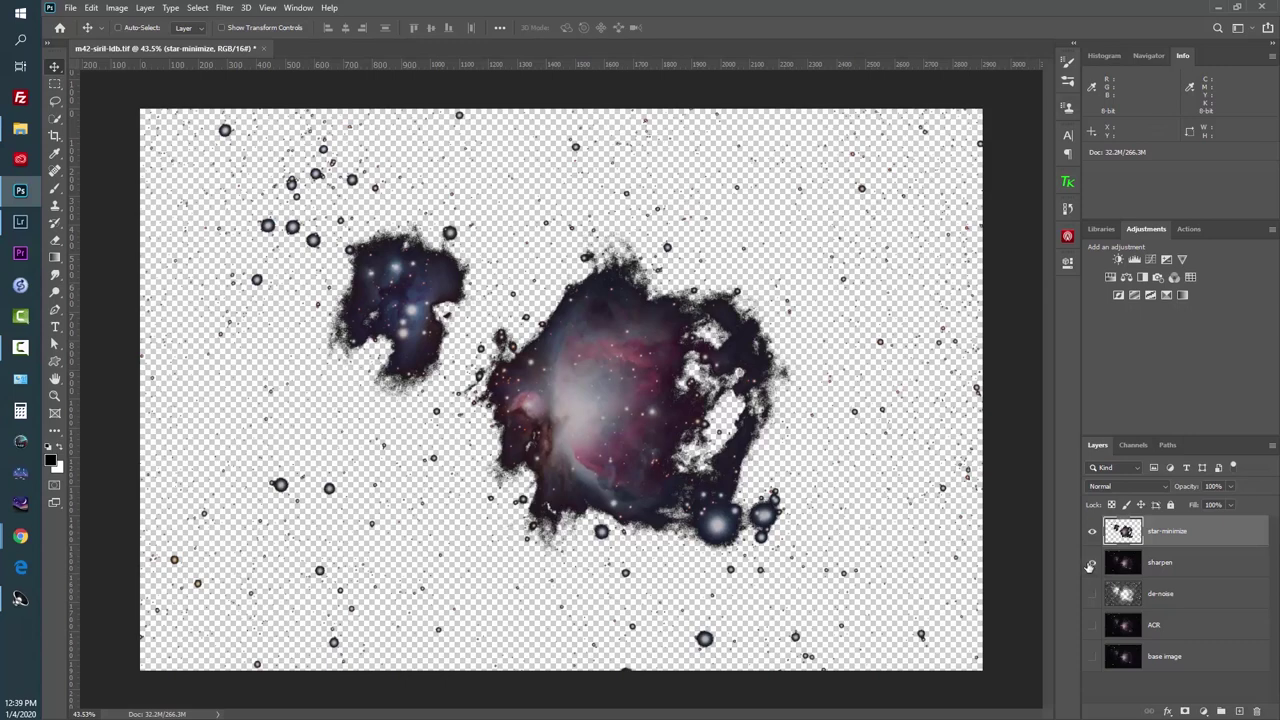
{"action": "left_click_drag", "start_coordinate": [1090, 566], "coordinate": [1092, 658]}
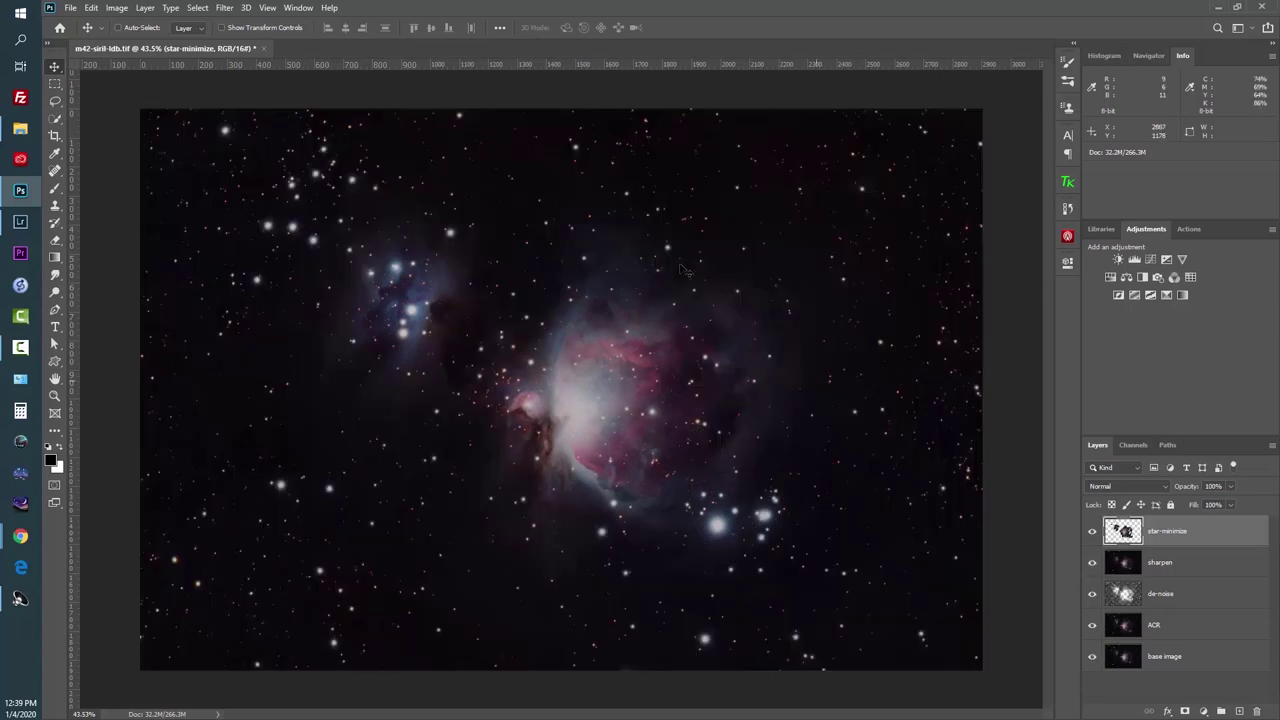
Apply the Minimum filter to the star-minimize layer with a 2.0 pixel radius, preserving Roundness.
{"action": "left_click", "coordinate": [225, 8]}
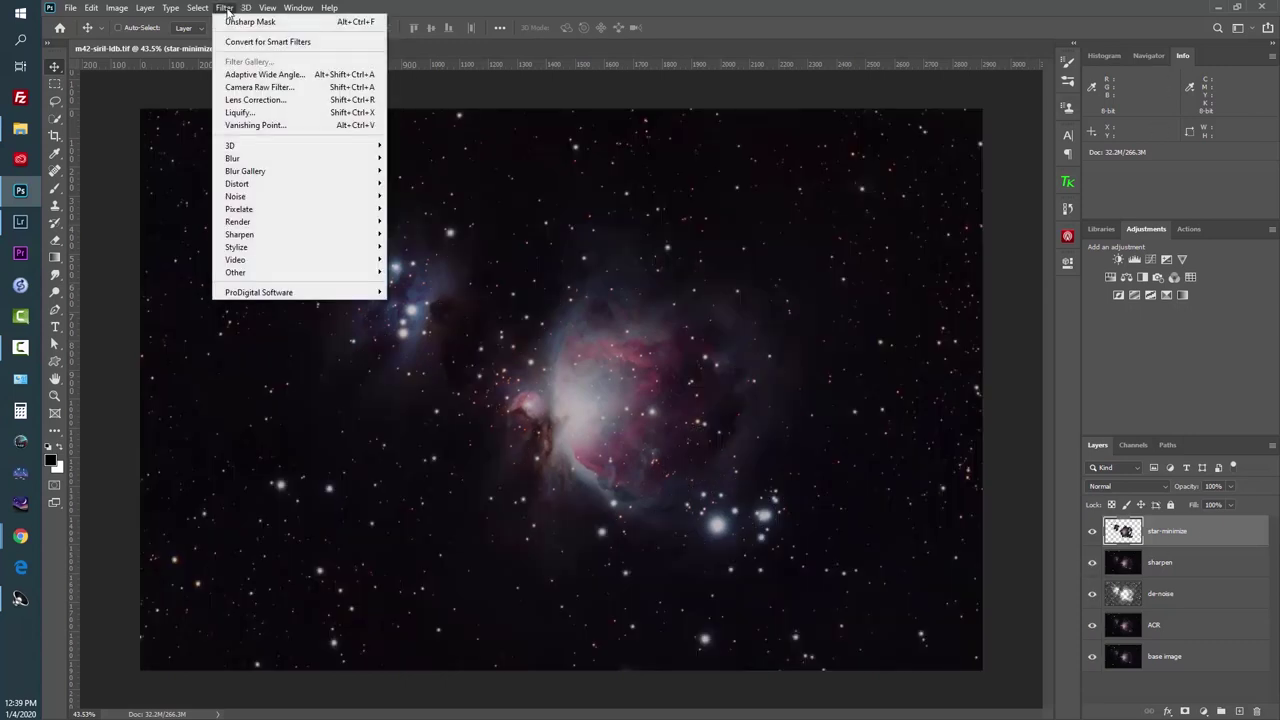
{"action": "mouse_move", "coordinate": [269, 278]}
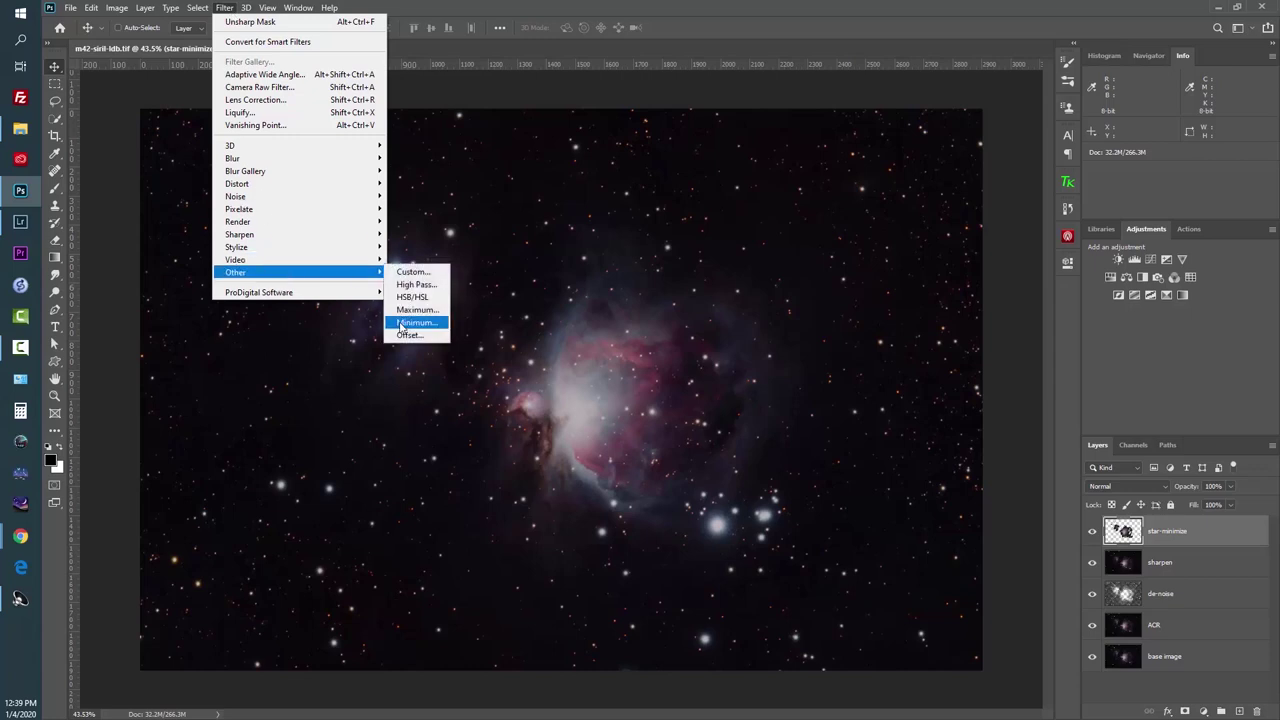
{"action": "left_click", "coordinate": [410, 322]}
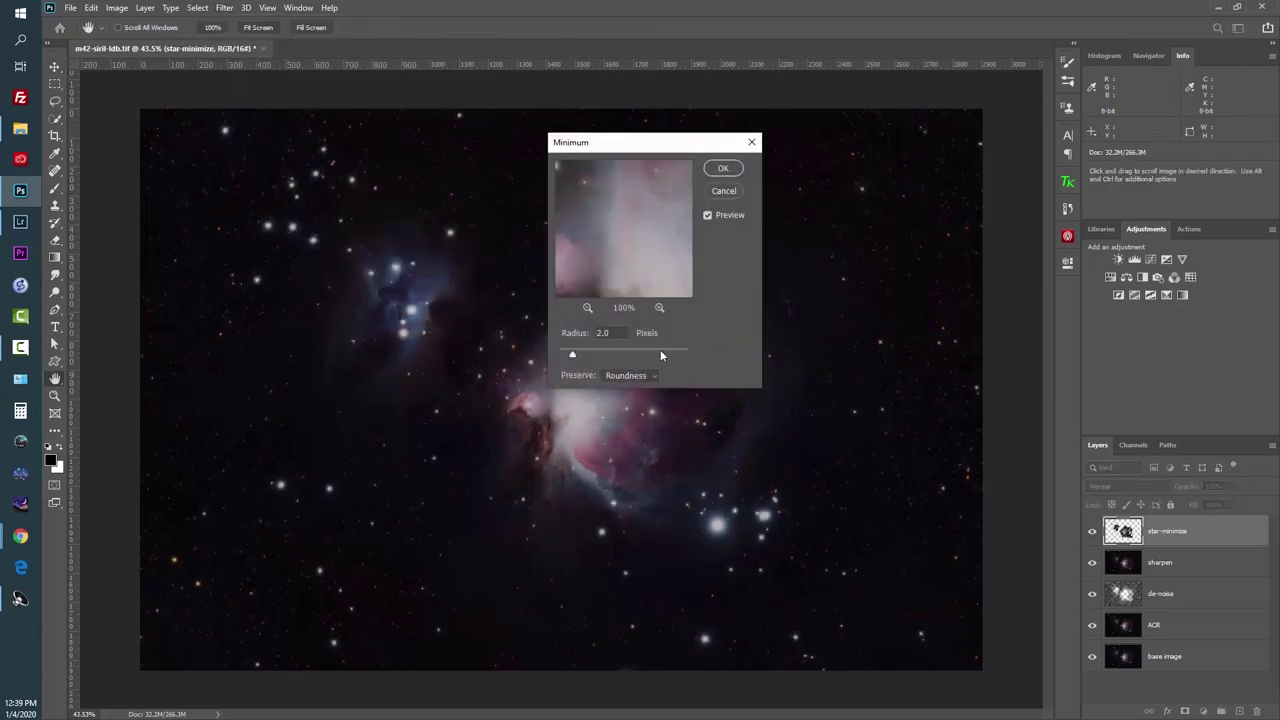
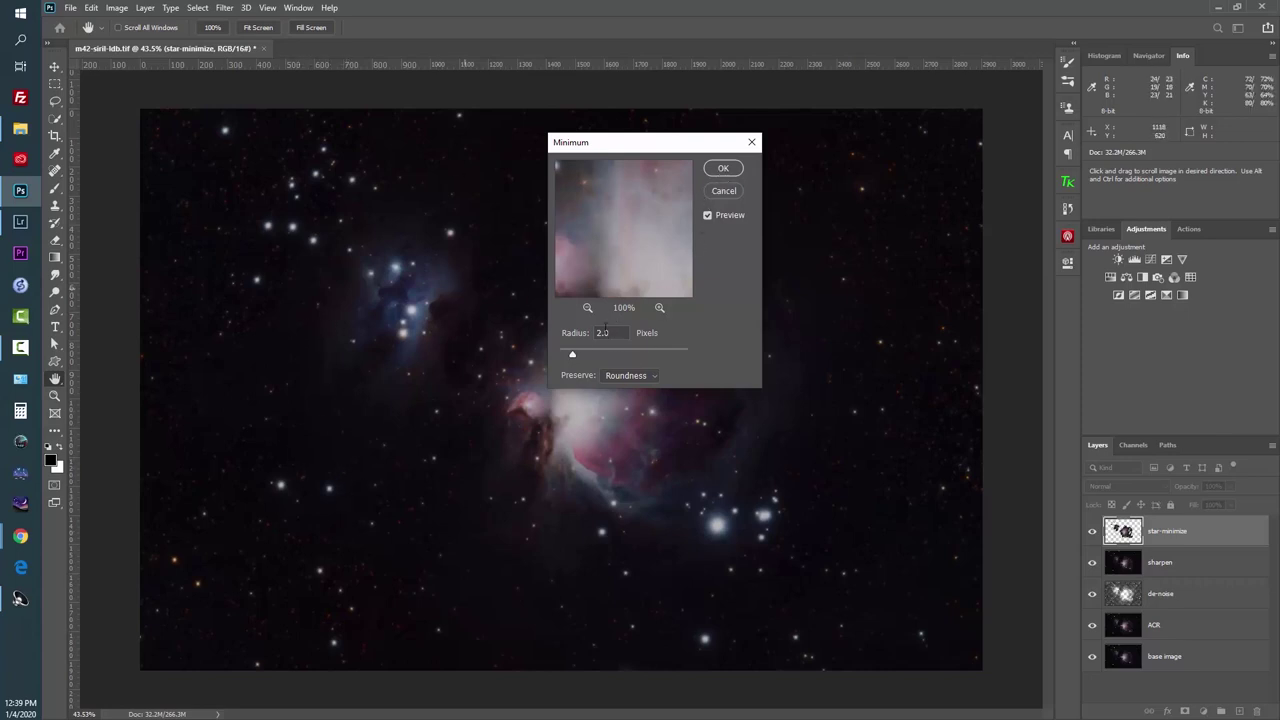
{"action": "left_click", "coordinate": [722, 170]}
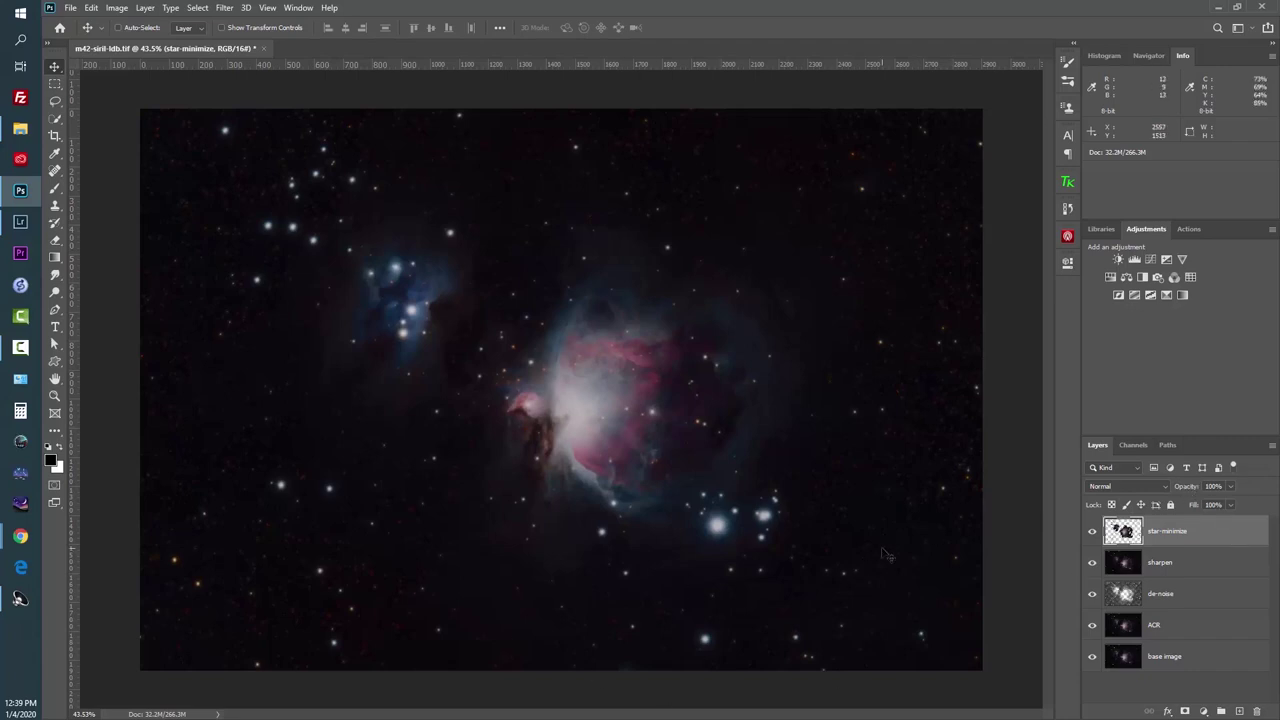
Try 33% opacity on the star-minimize layer and compare the image with the layer hidden and shown.
{"action": "left_click", "coordinate": [1222, 486]}
{"action": "type", "text": "35"}
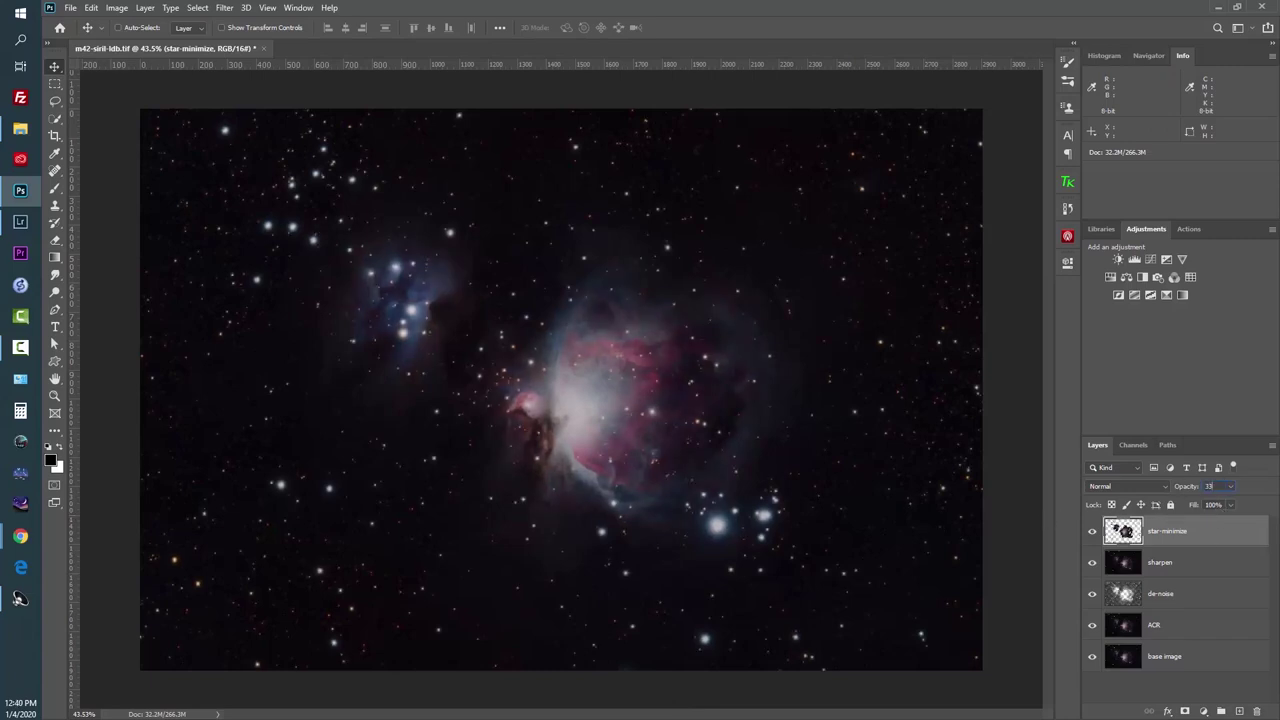
{"action": "left_click", "coordinate": [1213, 692]}
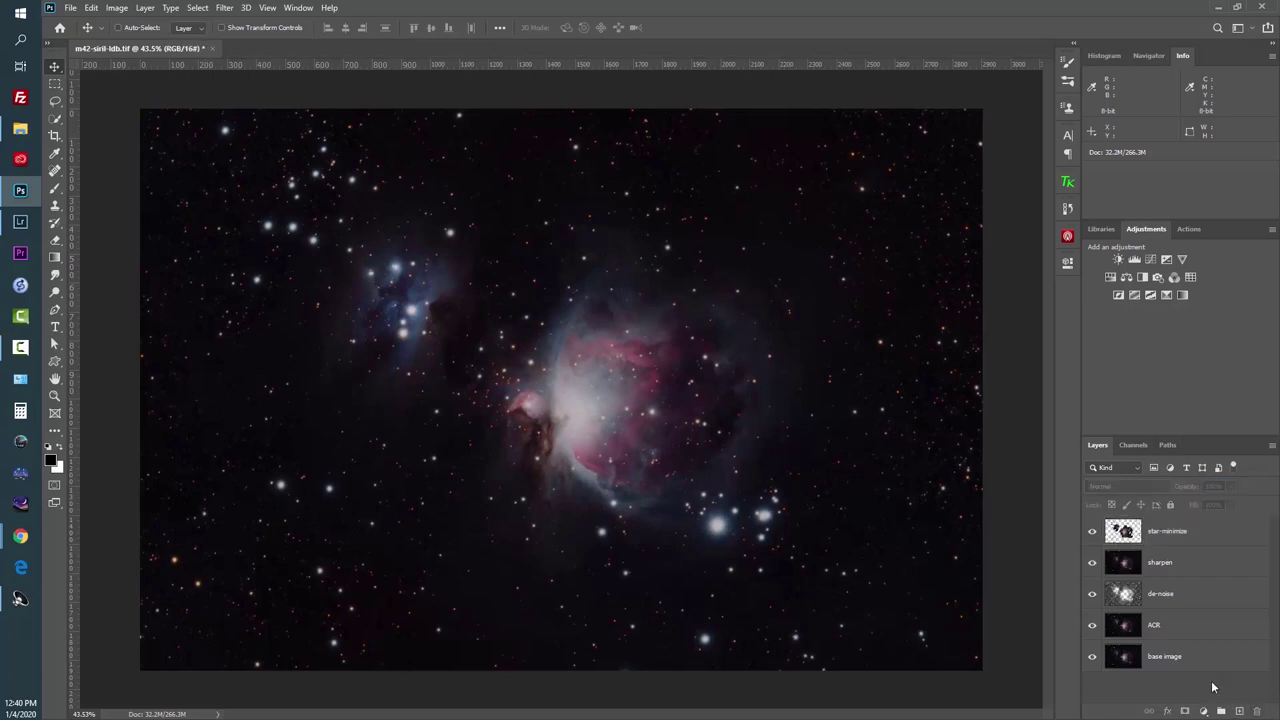
{"action": "left_click", "coordinate": [1124, 531]}
{"action": "left_click", "coordinate": [1093, 531]}
{"action": "left_click", "coordinate": [1093, 531]}
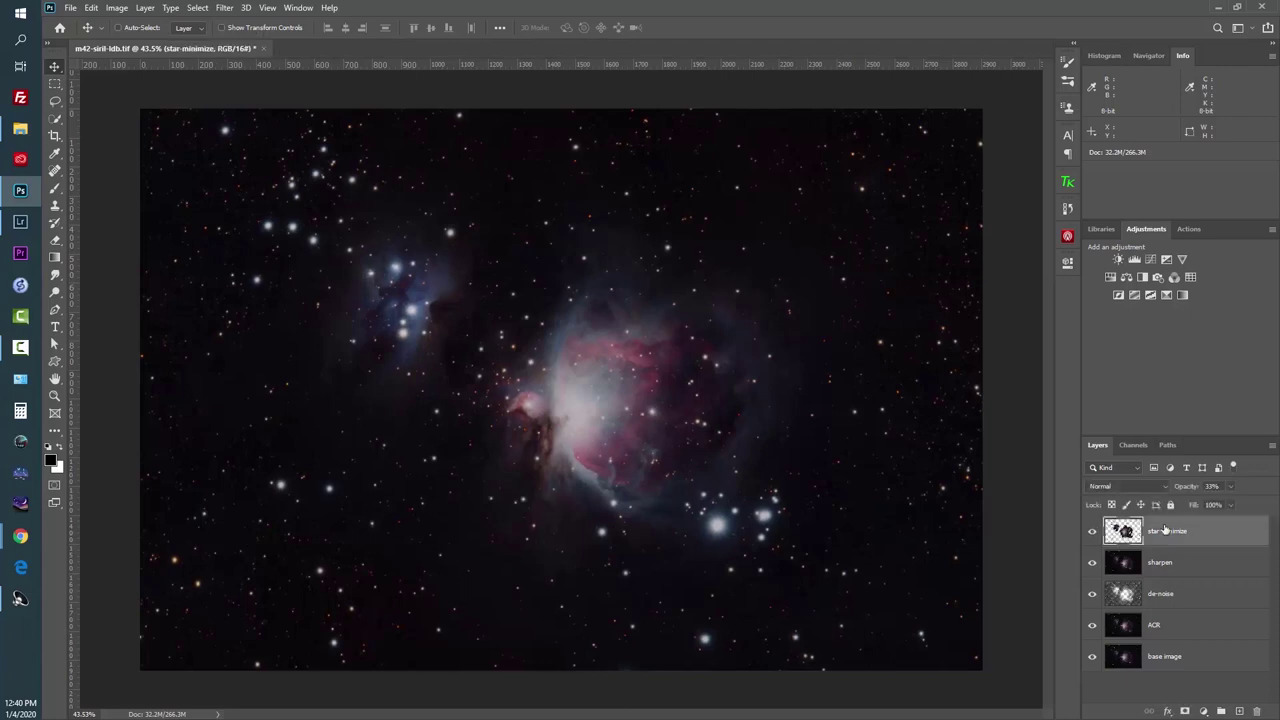
Try 50% opacity on the star-minimize layer and compare the stars with and without it.
{"action": "left_click", "coordinate": [1213, 486]}
{"action": "type", "text": "50"}
{"action": "left_click", "coordinate": [1093, 531]}
{"action": "left_click", "coordinate": [1093, 531]}
{"action": "left_click", "coordinate": [1093, 531]}
{"action": "left_click", "coordinate": [1093, 531]}
Bring the star-minimize layer's opacity back to 33% and check its effect on the stars again.
{"action": "left_click", "coordinate": [1214, 486]}
{"action": "type", "text": "33"}
{"action": "key", "text": "Return"}
{"action": "left_click", "coordinate": [1092, 533]}
{"action": "left_click", "coordinate": [1092, 533]}
{"action": "left_click", "coordinate": [1092, 533]}
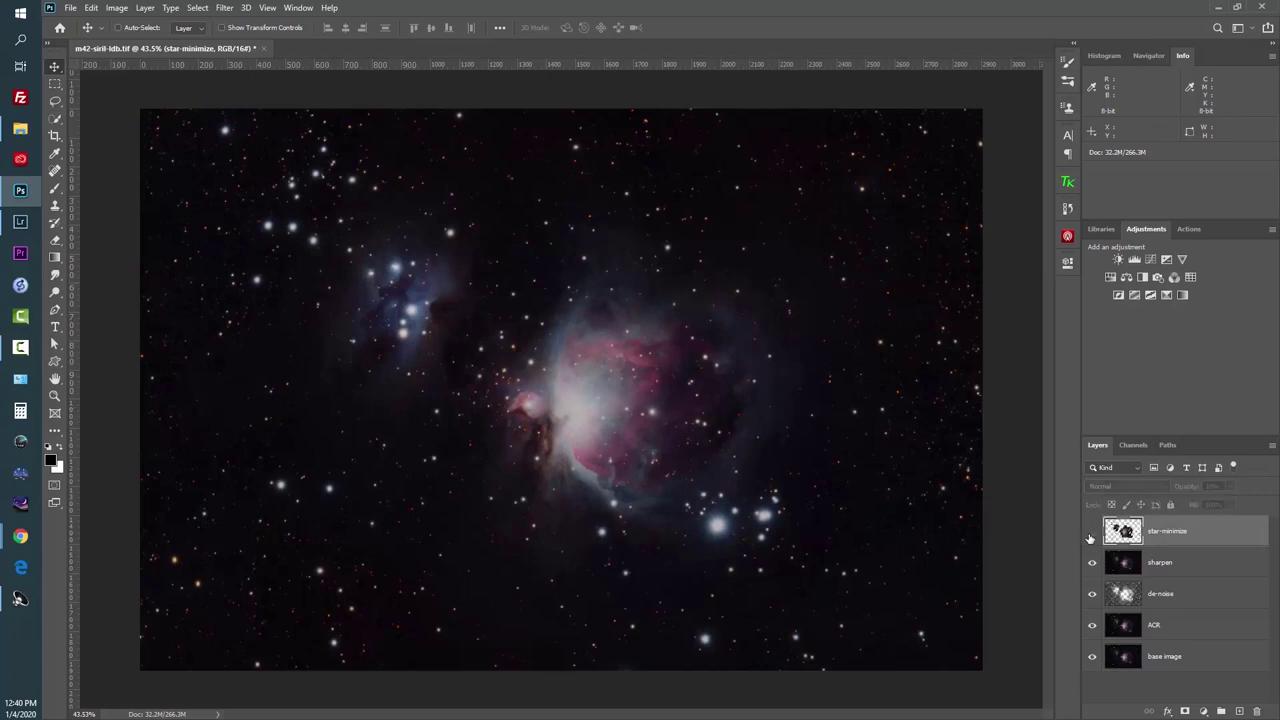
{"action": "left_click", "coordinate": [1091, 534]}
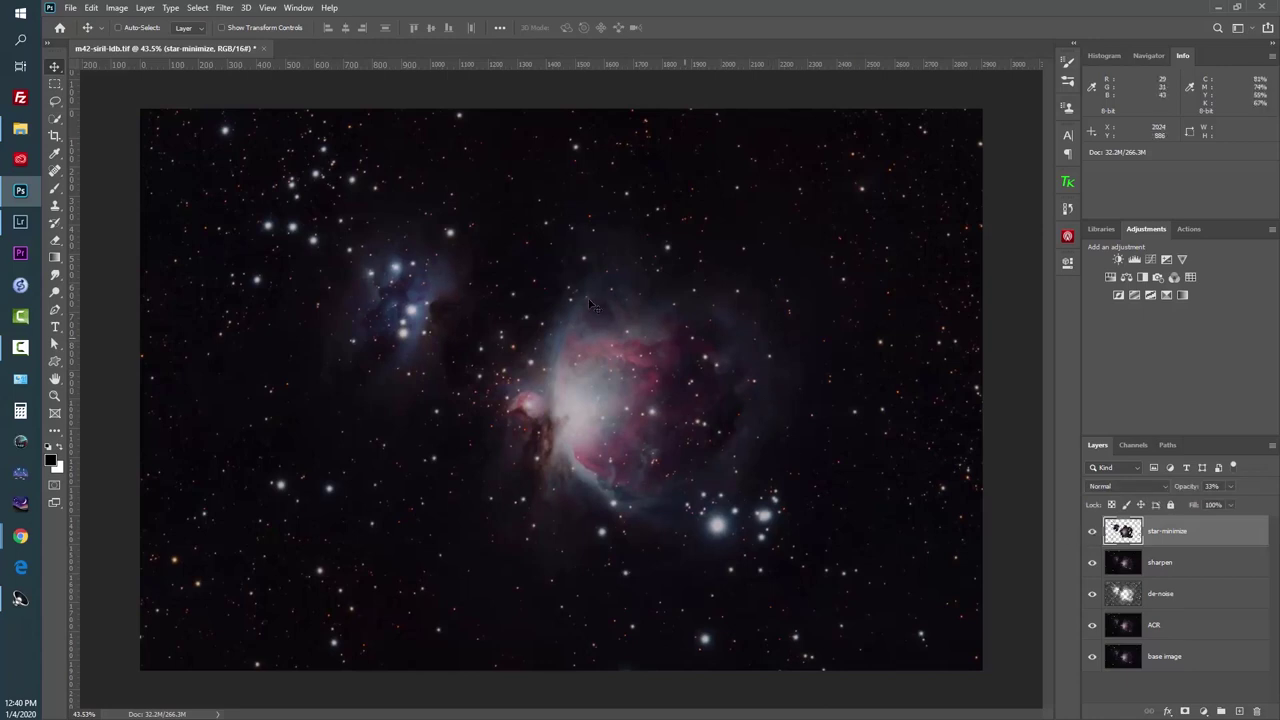
Set the star-minimize layer's opacity to 25% and compare its effect up close around the nebula core.
{"action": "left_click", "coordinate": [1219, 485]}
{"action": "type", "text": "25"}
{"action": "left_click", "coordinate": [1092, 535]}
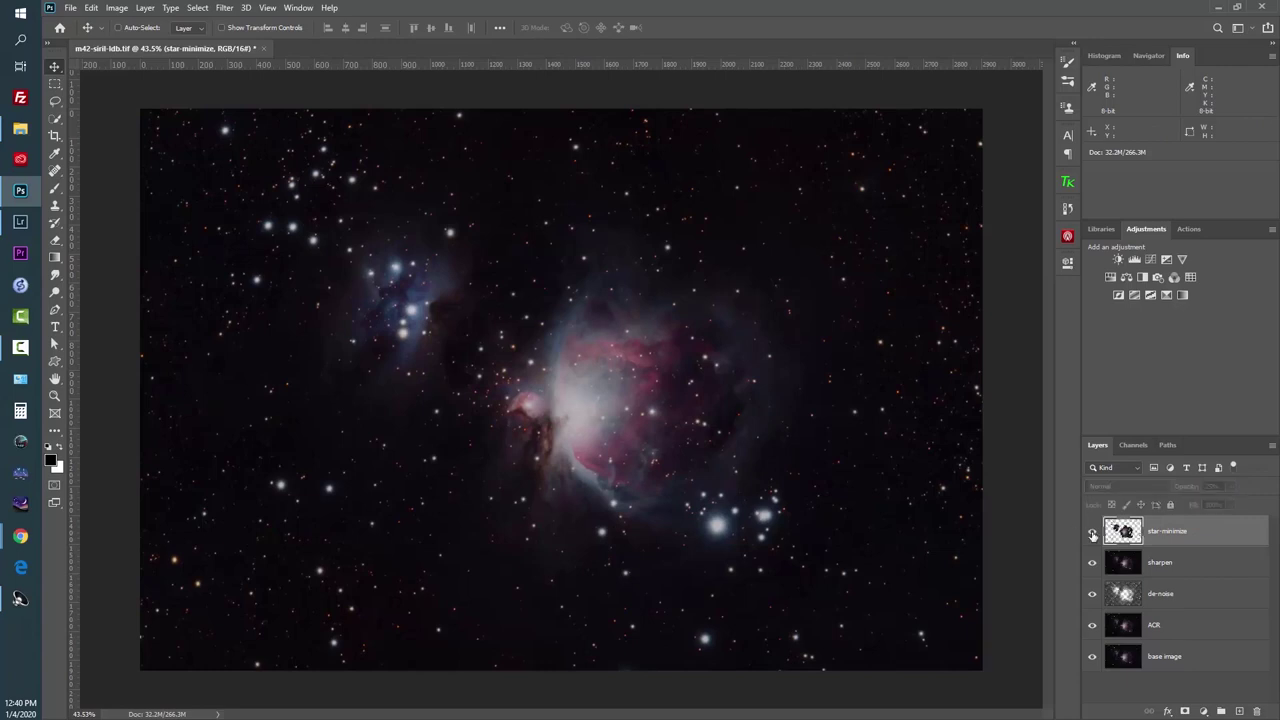
{"action": "left_click", "coordinate": [1092, 535]}
{"action": "scroll", "coordinate": [530, 460], "scroll_direction": "up", "scroll_amount": 4}
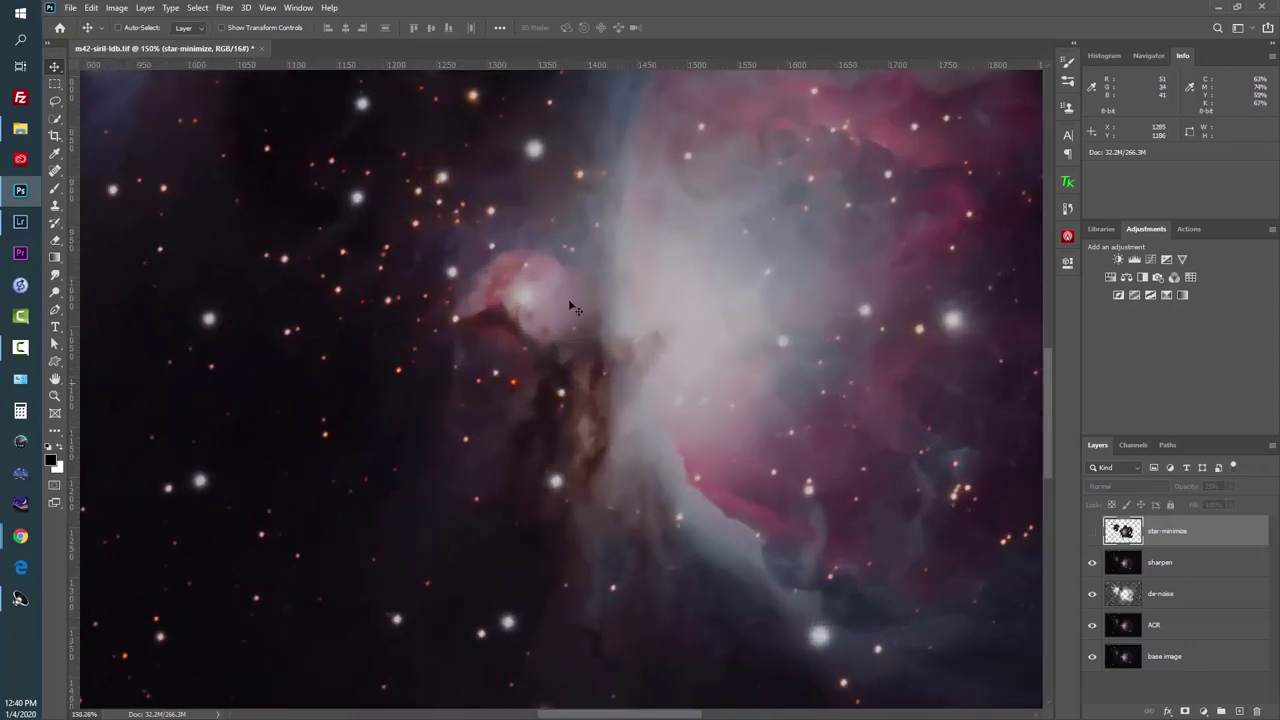
{"action": "left_click", "coordinate": [1093, 532]}
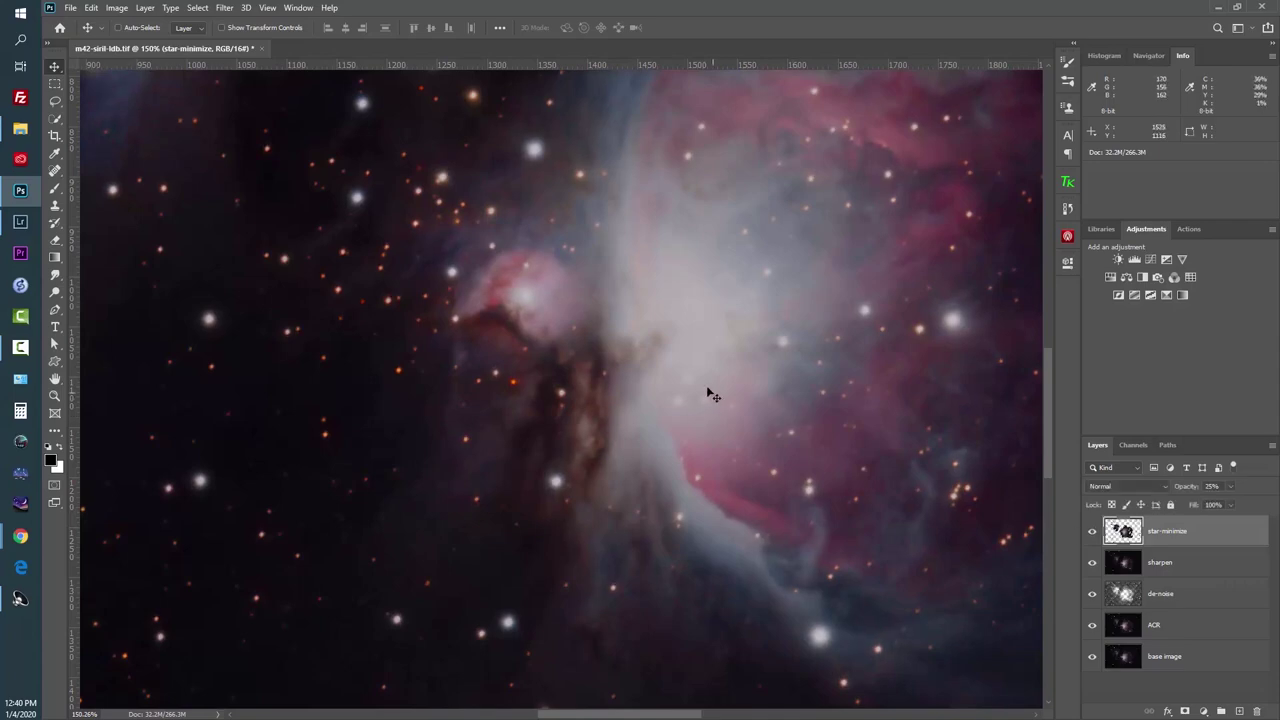
Merge all visible layers into a new layer at the top of the stack and name it ACR.
{"action": "scroll", "coordinate": [560, 334], "scroll_direction": "down", "scroll_amount": 6}
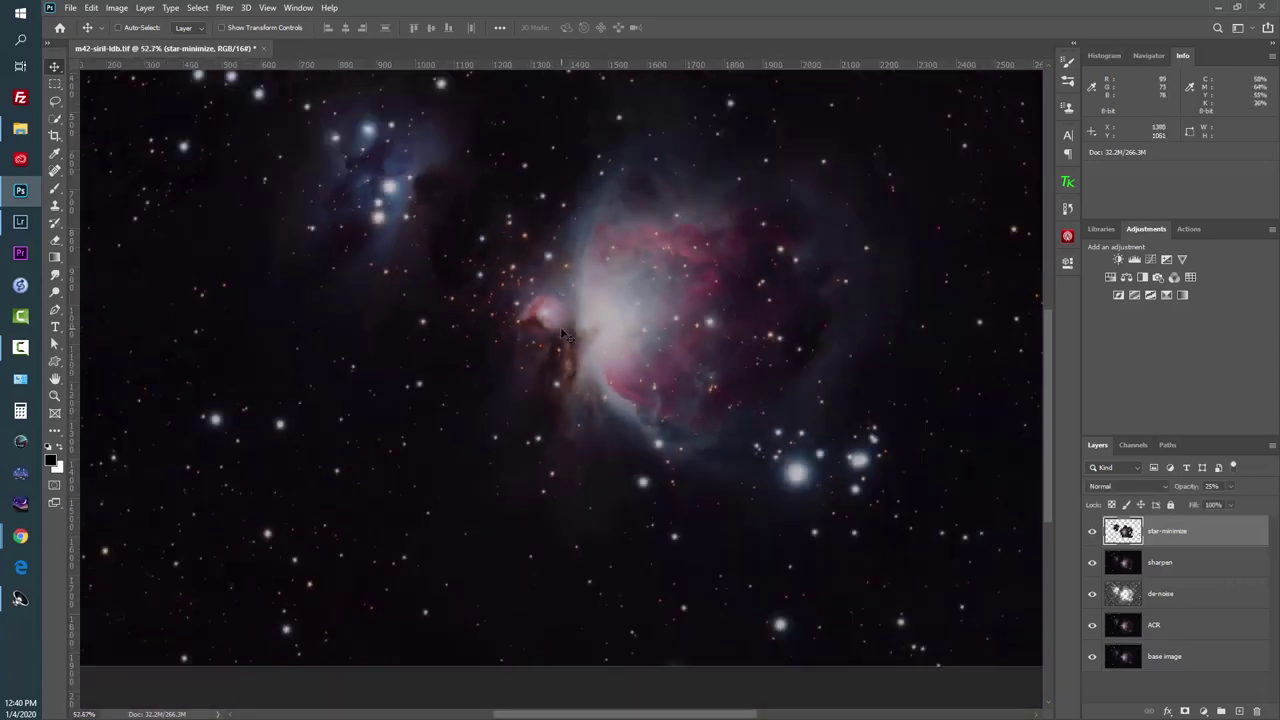
{"action": "scroll", "coordinate": [563, 335], "scroll_direction": "down", "scroll_amount": 1}
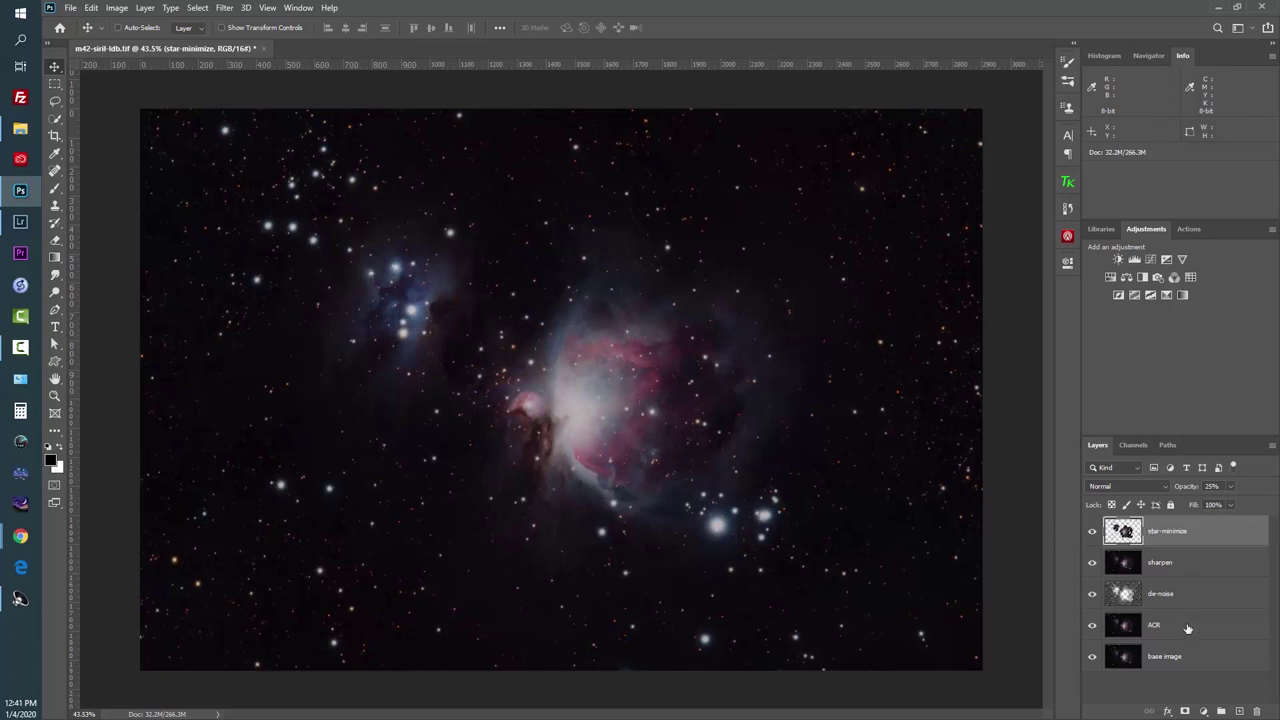
{"action": "left_click", "coordinate": [1188, 676]}
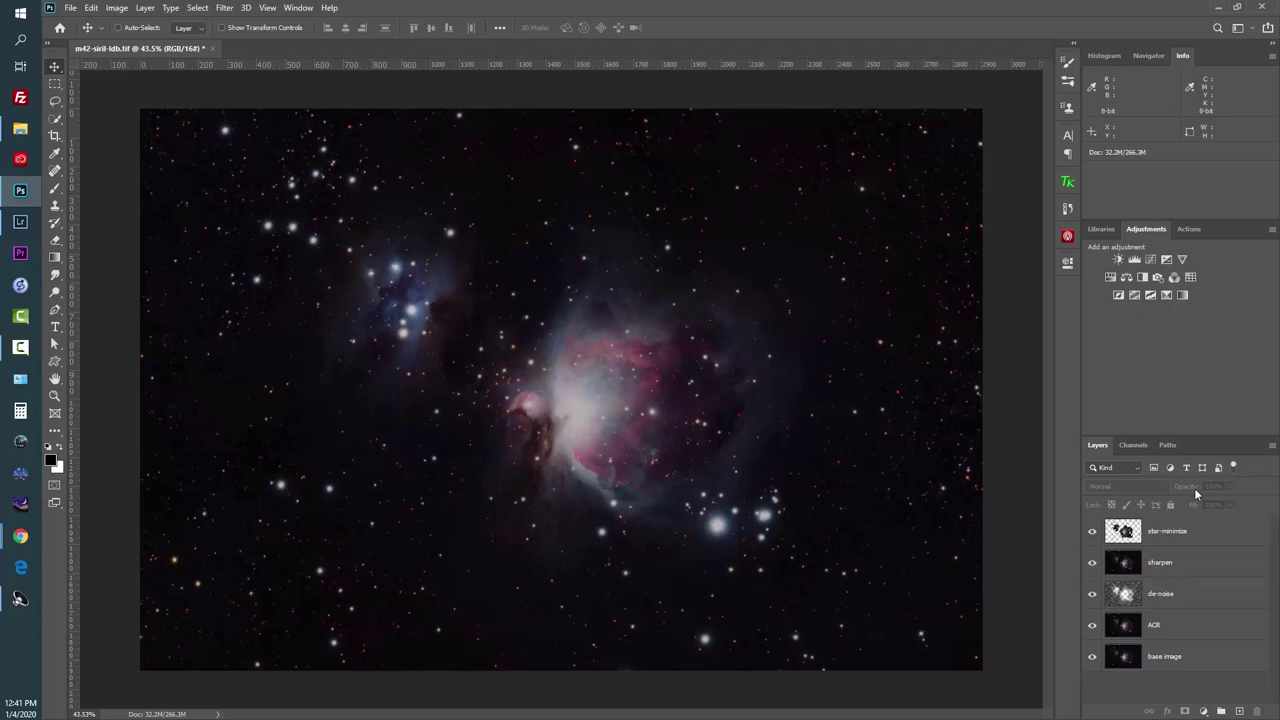
{"action": "key", "text": "ctrl+shift+alt+e"}
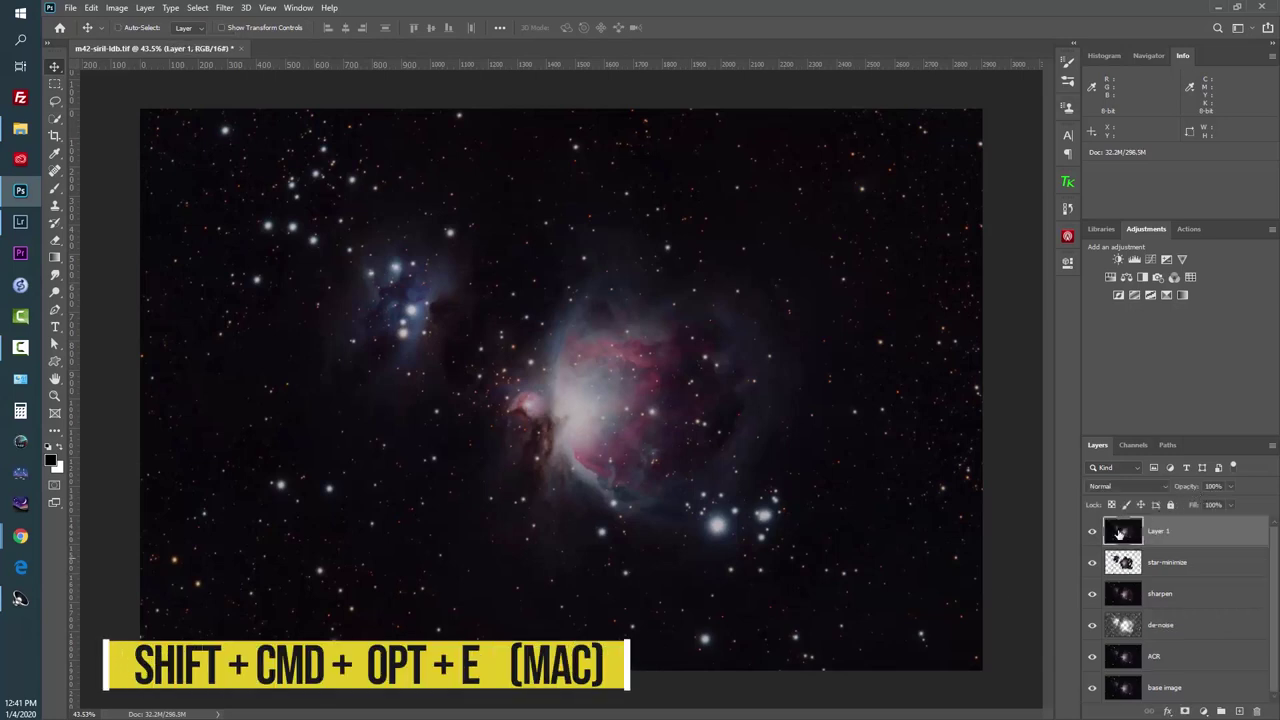
{"action": "double_click", "coordinate": [1165, 537]}
{"action": "type", "text": "ACR"}
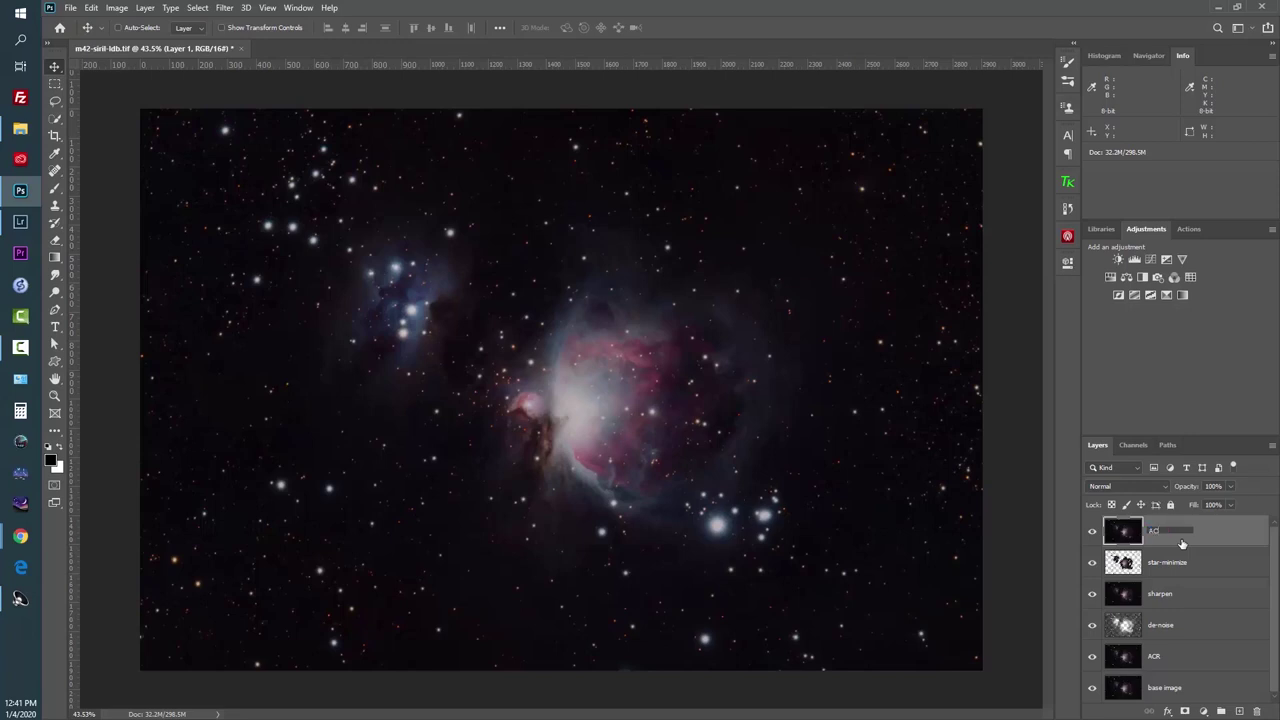
{"action": "key", "text": "Return"}
Apply the Camera Raw Filter to the new ACR layer with Texture +10 and Clarity +10, comparing before and after.
{"action": "left_click", "coordinate": [202, 10]}
{"action": "mouse_move", "coordinate": [232, 6]}
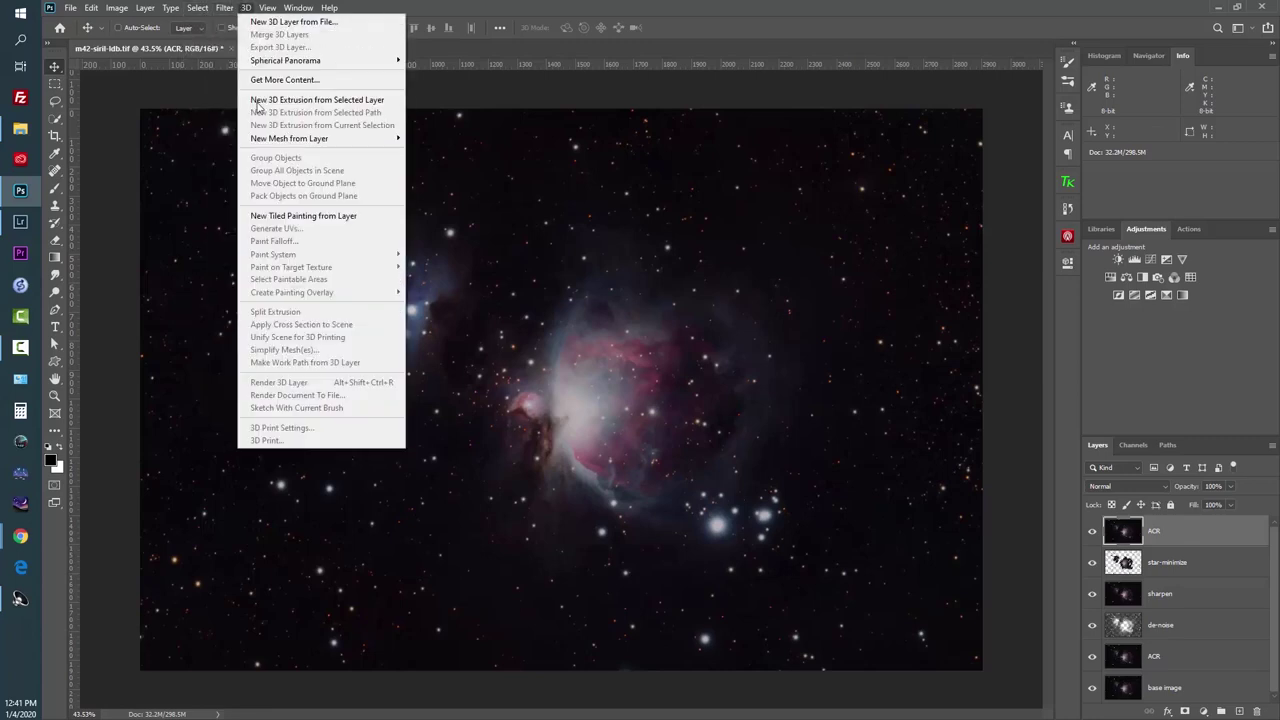
{"action": "left_click", "coordinate": [249, 88]}
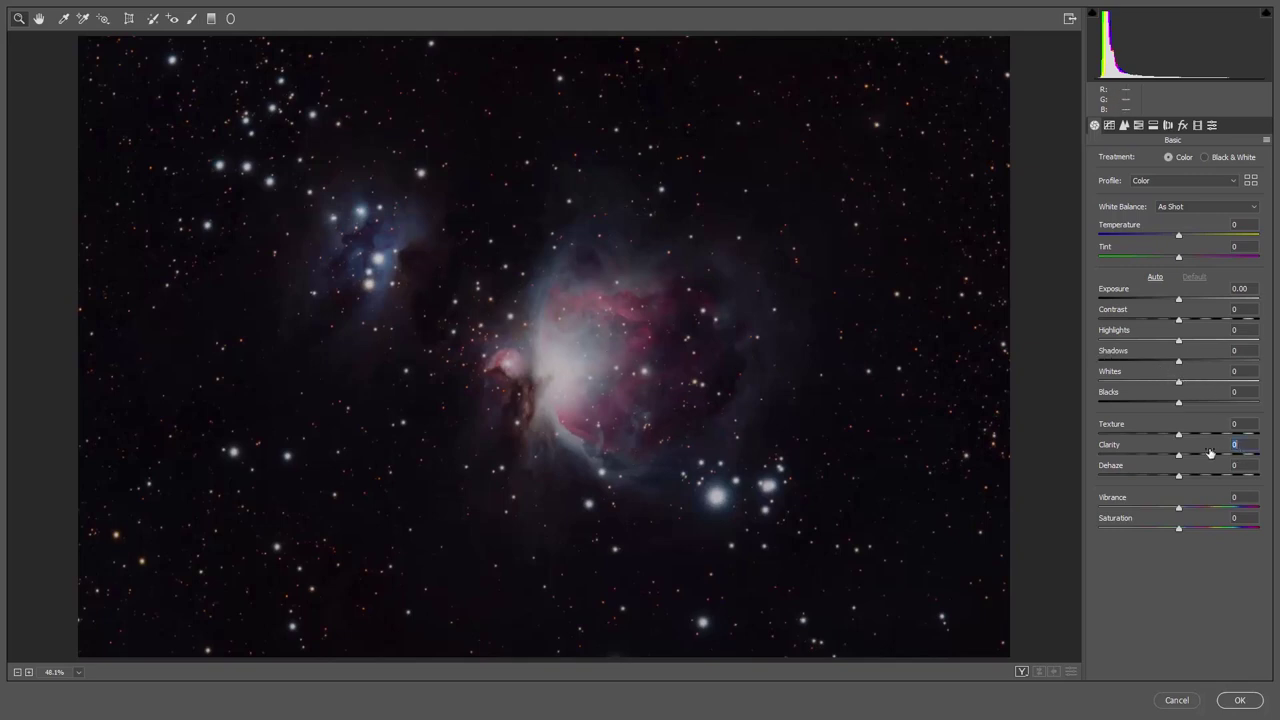
{"action": "type", "text": "1010"}
{"action": "key", "text": "ctrl+alt+p"}
{"action": "key", "text": "ctrl+alt+p"}
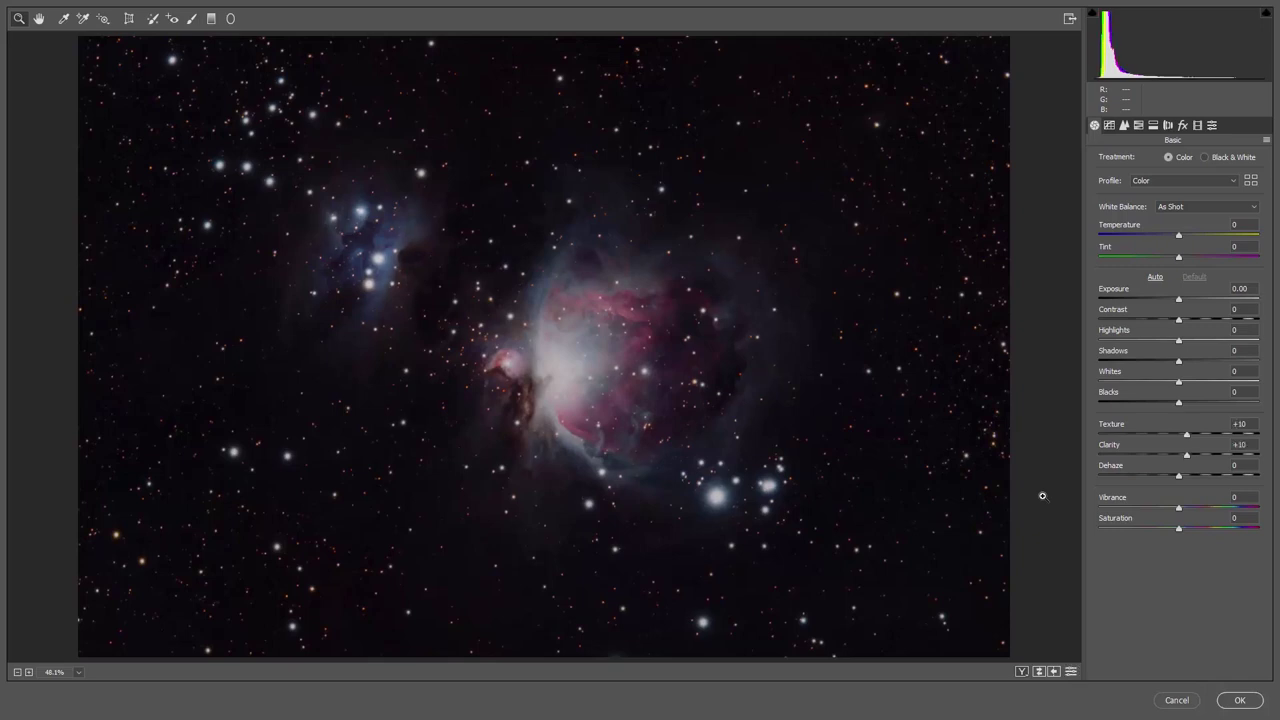
{"action": "key", "text": "ctrl+alt+p"}
{"action": "key", "text": "ctrl+alt+p"}
{"action": "key", "text": "ctrl+alt+p"}
{"action": "key", "text": "ctrl+alt+p"}
{"action": "left_click", "coordinate": [1239, 700]}
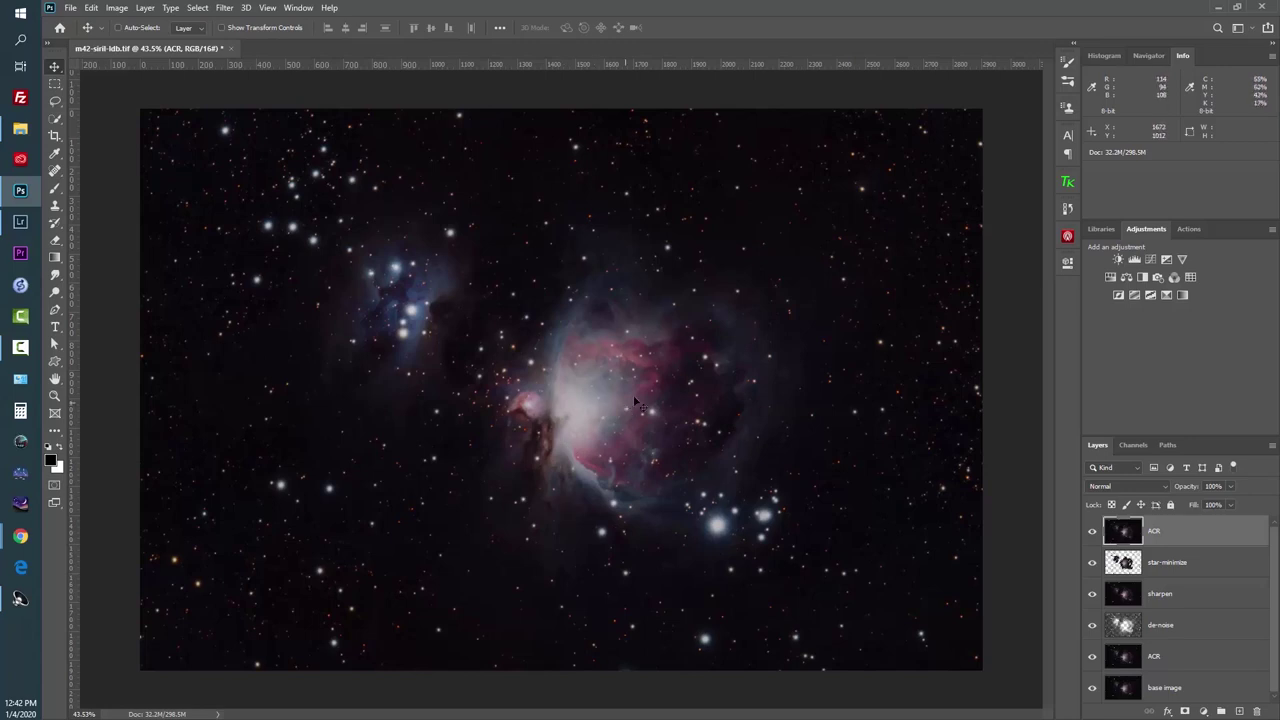
Merge all visible layers into another new top layer and inspect the dark sky background below the nebula up close.
{"action": "scroll", "coordinate": [1046, 379], "scroll_direction": "down", "scroll_amount": 1}
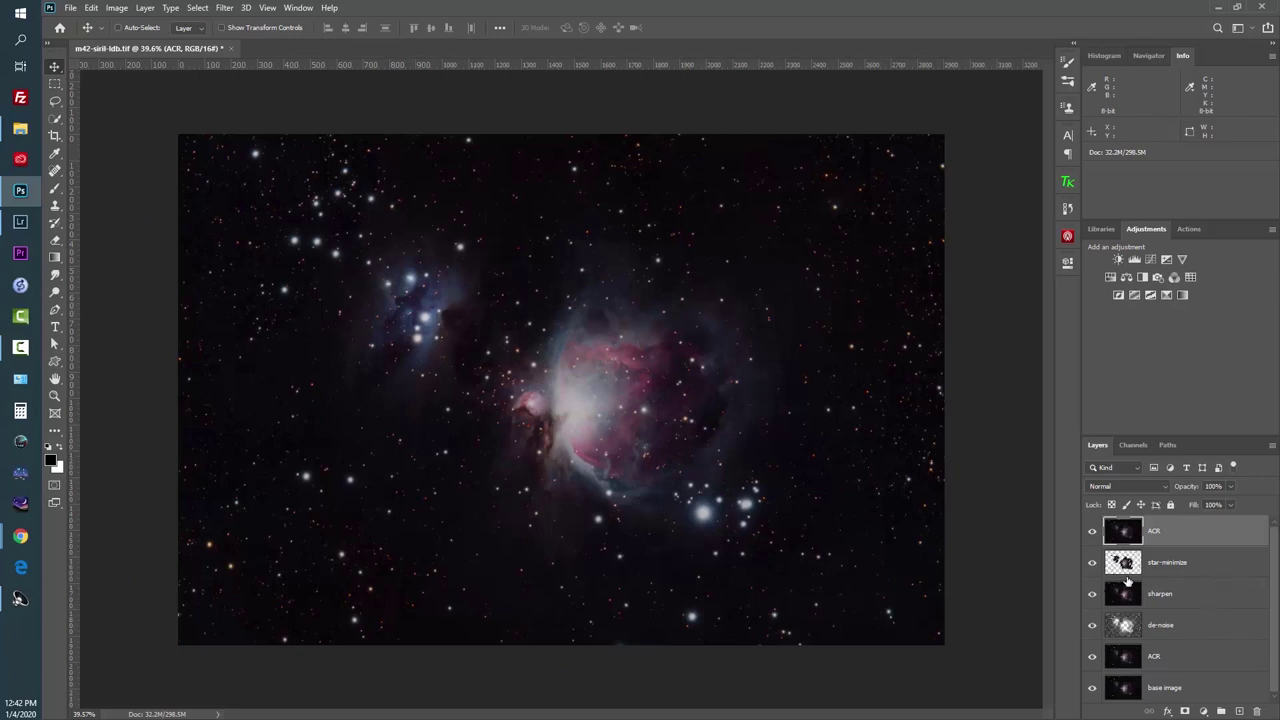
{"action": "key", "text": "ctrl+shift+alt+e"}
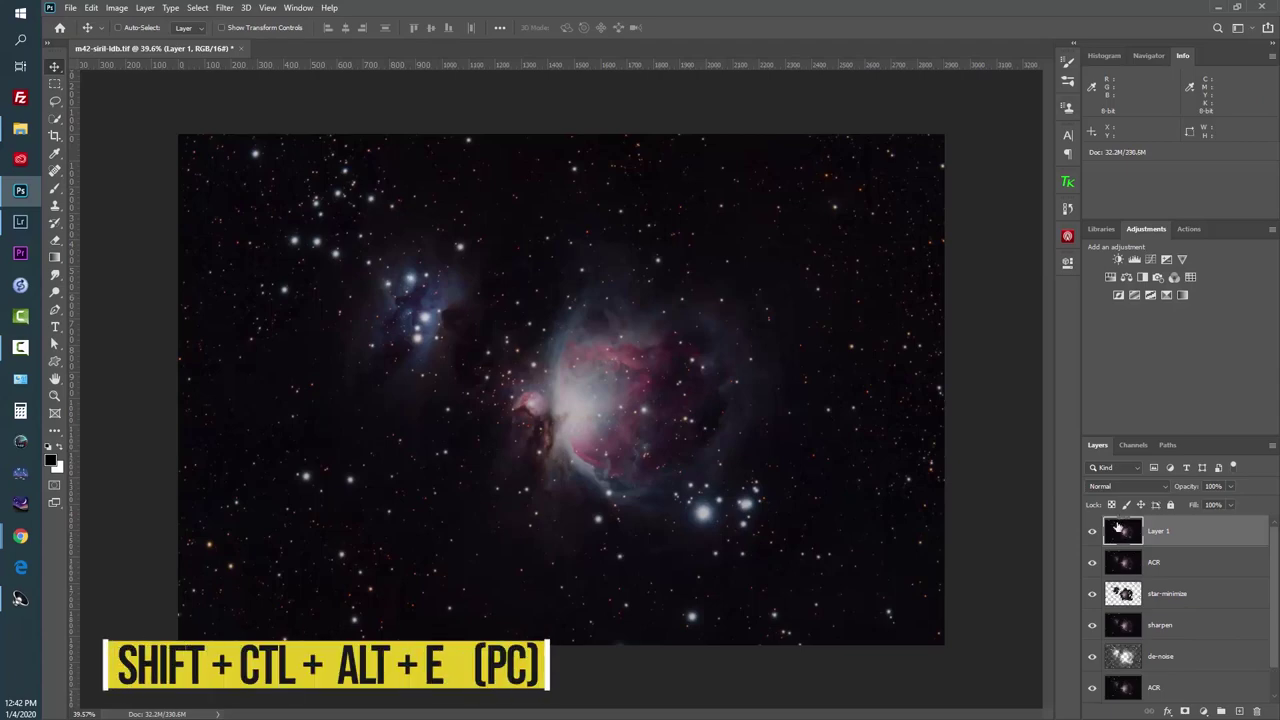
{"action": "scroll", "coordinate": [545, 490], "scroll_direction": "up", "scroll_amount": 2}
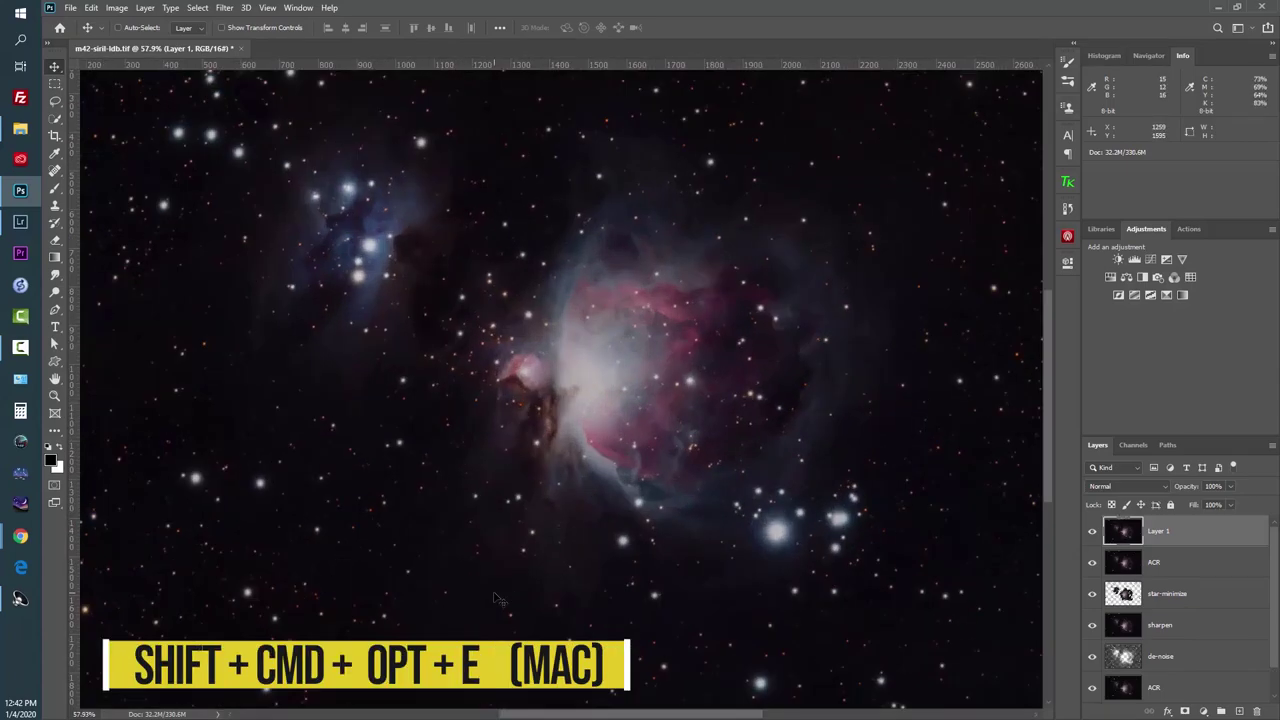
{"action": "scroll", "coordinate": [497, 598], "scroll_direction": "up", "scroll_amount": 5}
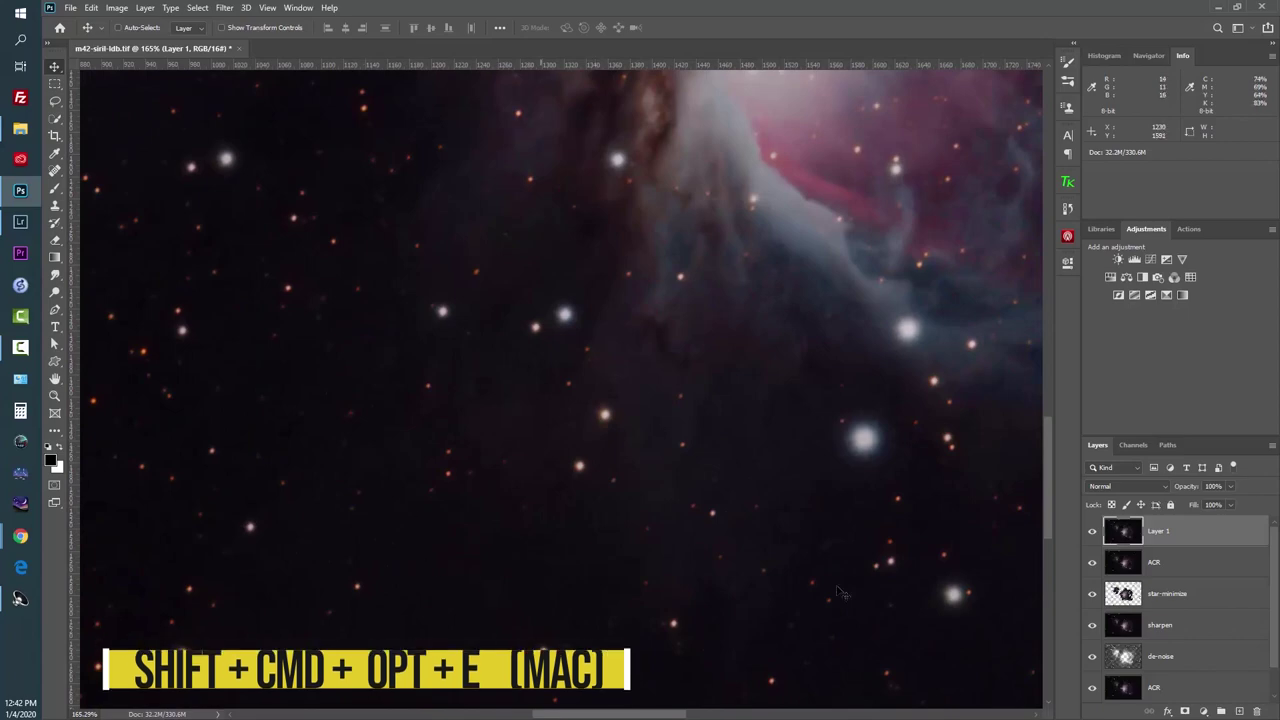
{"action": "scroll", "coordinate": [608, 410], "scroll_direction": "down", "scroll_amount": 2}
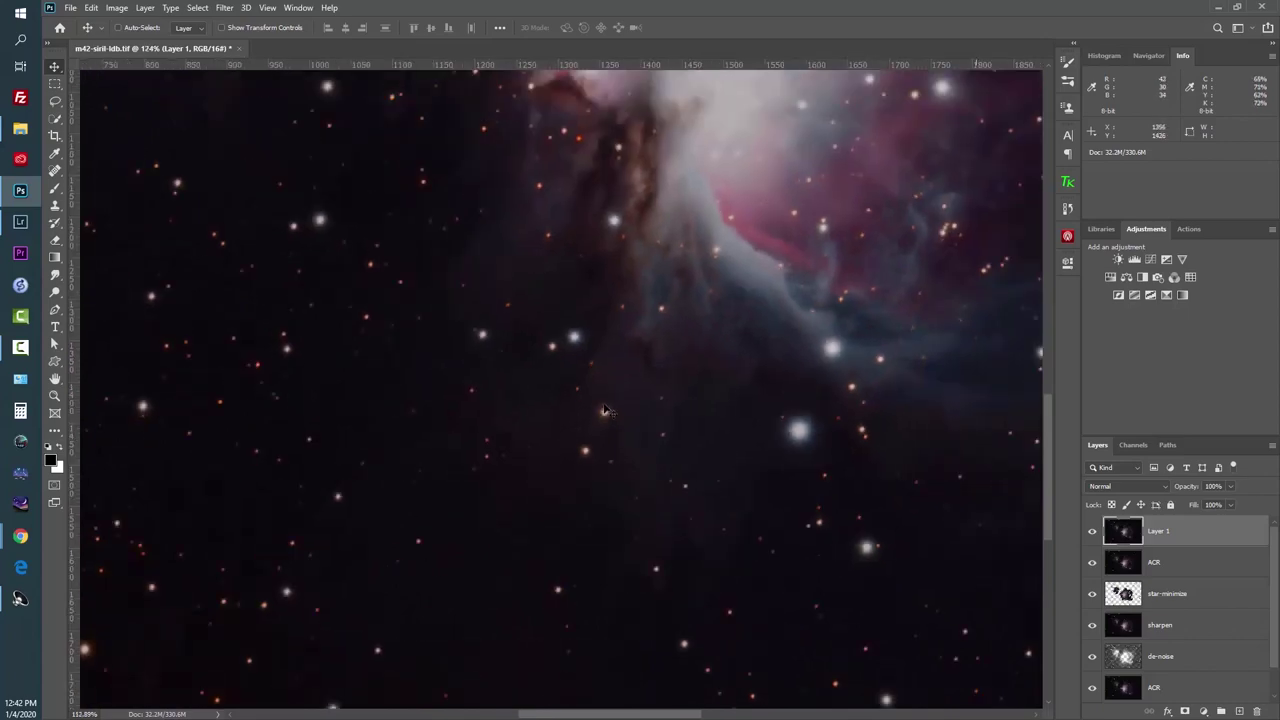
{"action": "scroll", "coordinate": [605, 410], "scroll_direction": "down", "scroll_amount": 5}
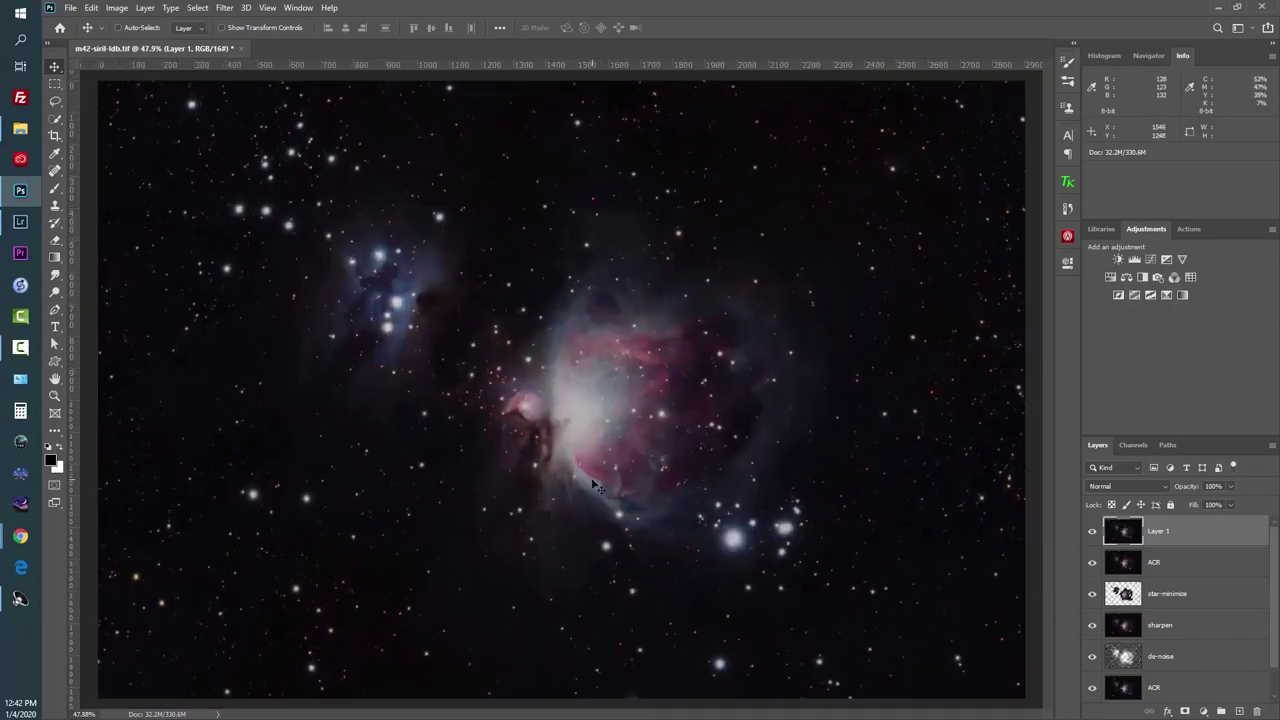
{"action": "scroll", "coordinate": [592, 486], "scroll_direction": "down", "scroll_amount": 1}
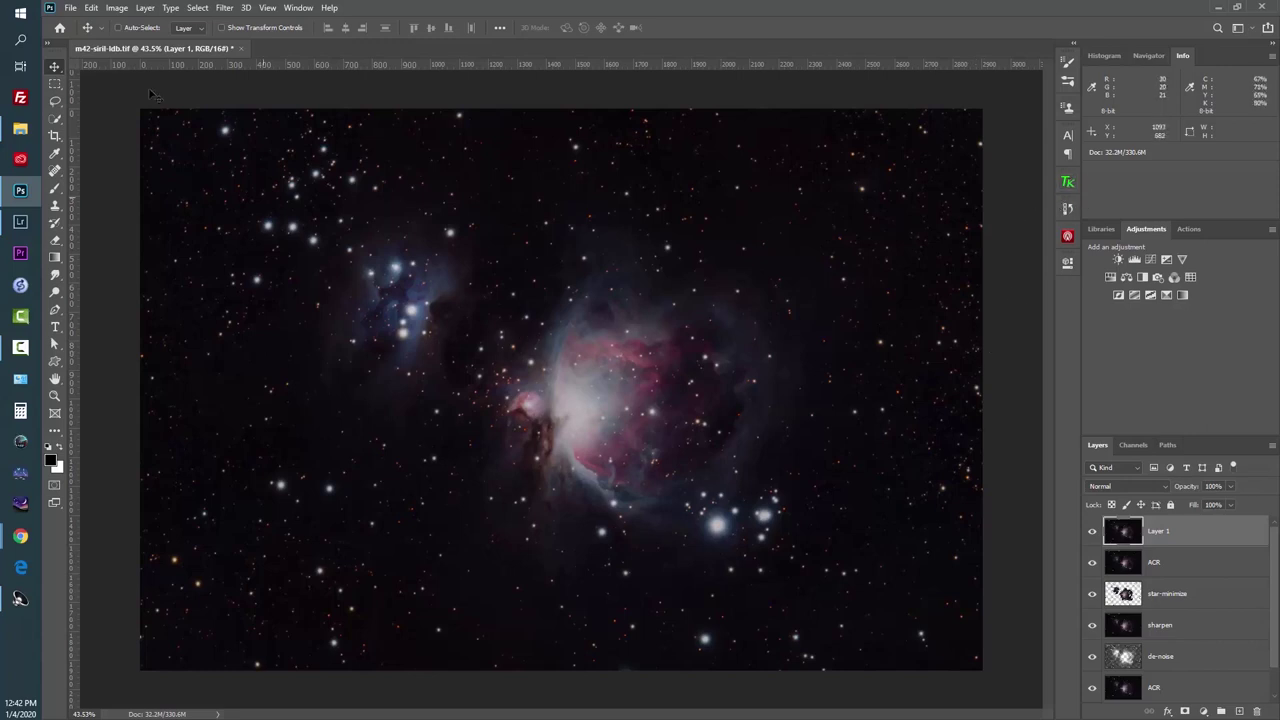
Select the dark sky background with Color Range set to Shadows, Fuzziness 10% and Range 0.
{"action": "left_click", "coordinate": [196, 8]}
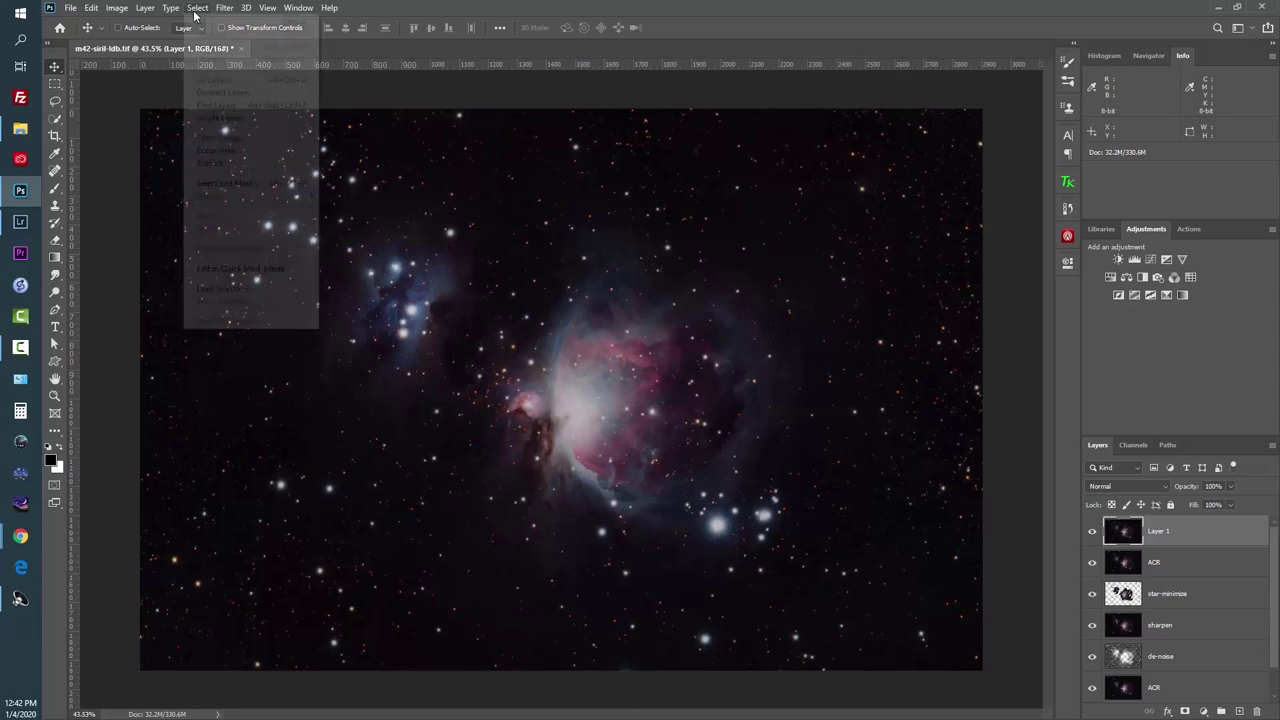
{"action": "left_click", "coordinate": [220, 137]}
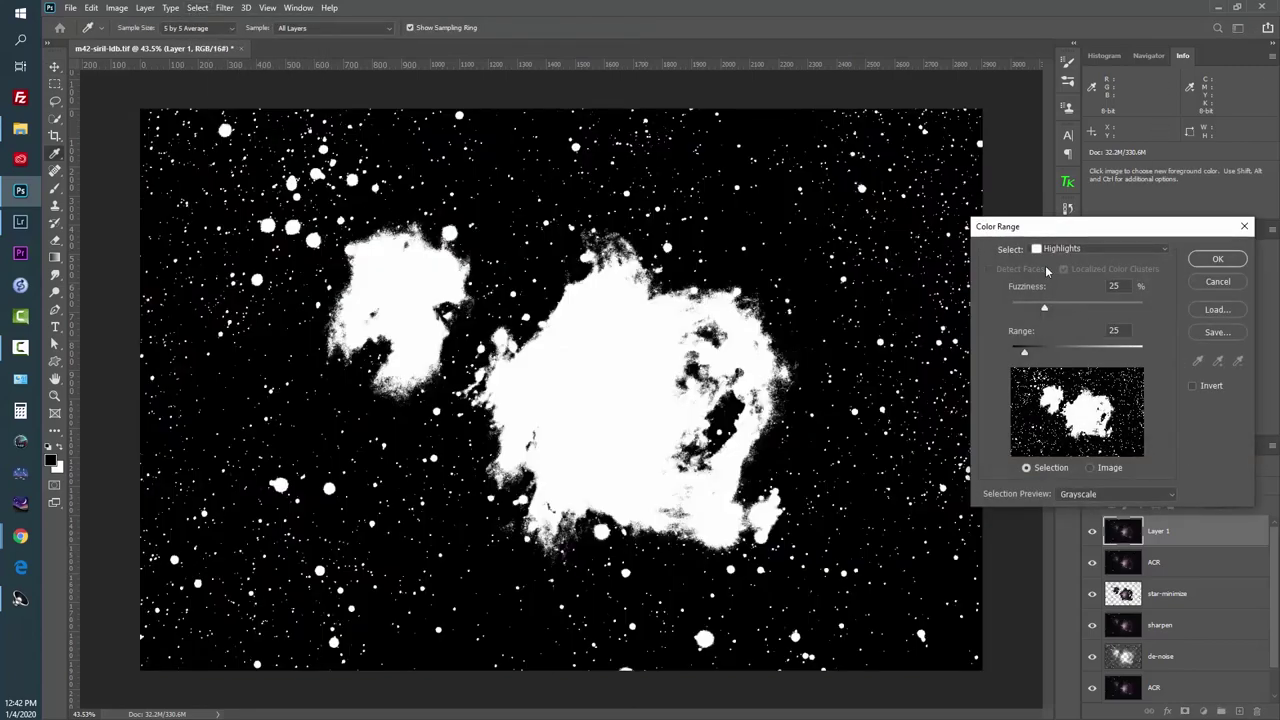
{"action": "left_click", "coordinate": [1063, 249]}
{"action": "left_click", "coordinate": [1066, 400]}
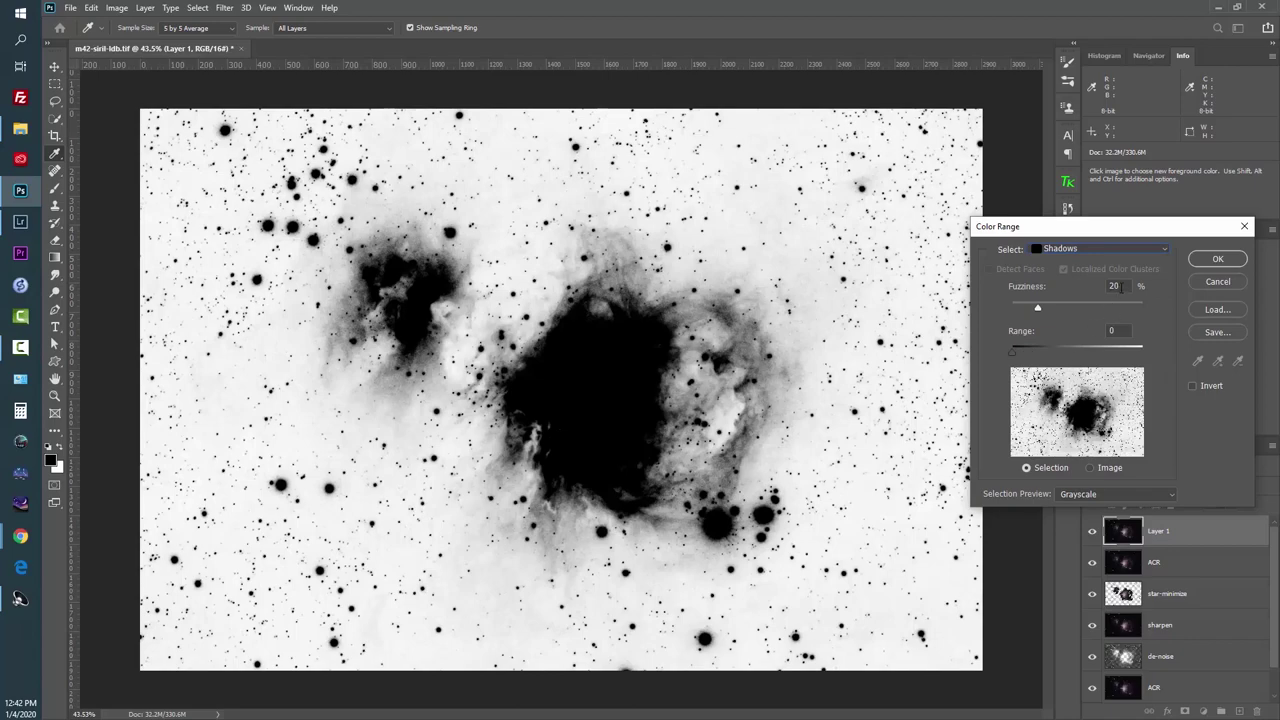
{"action": "scroll", "coordinate": [1138, 288], "scroll_direction": "down", "scroll_amount": 9}
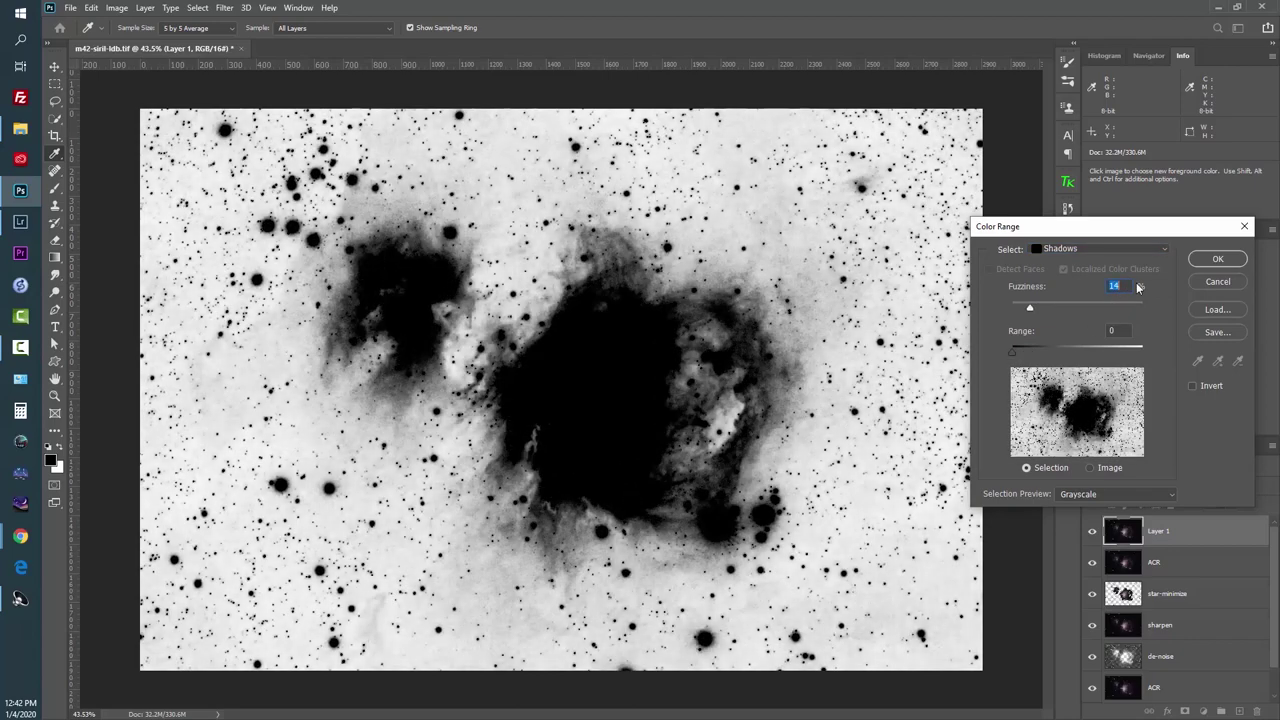
{"action": "scroll", "coordinate": [1138, 288], "scroll_direction": "down", "scroll_amount": 2}
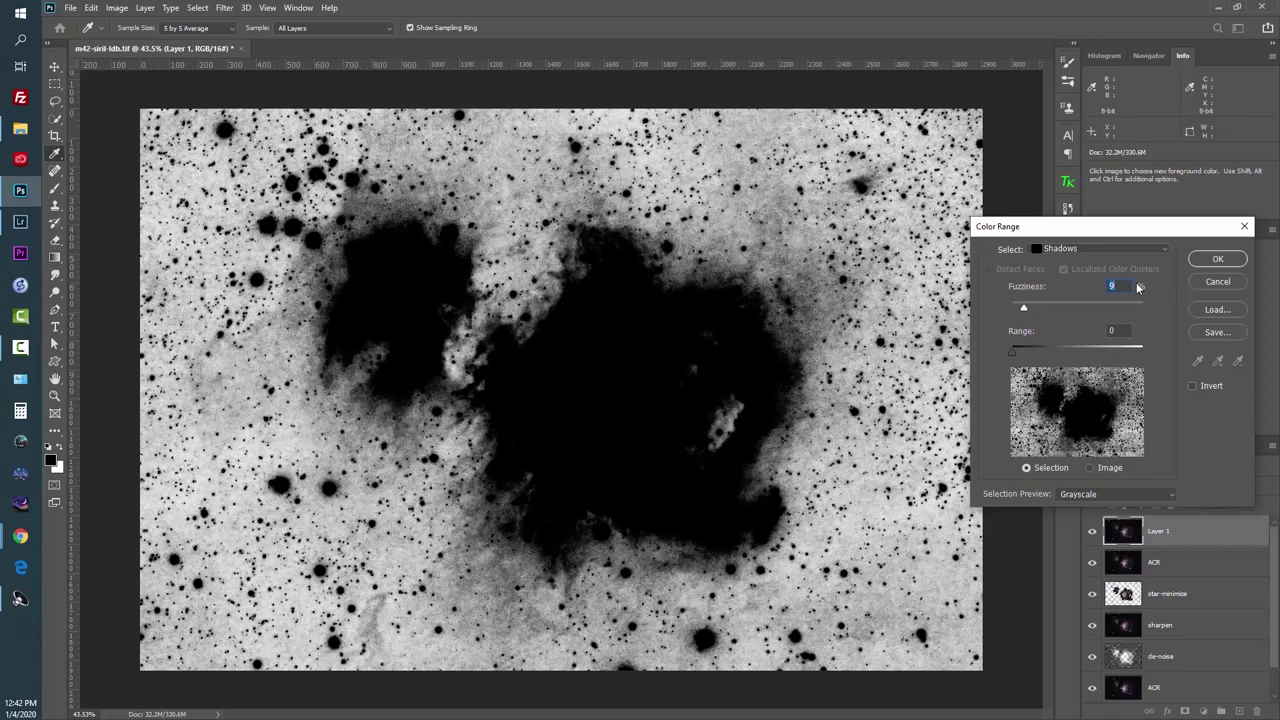
{"action": "scroll", "coordinate": [1138, 288], "scroll_direction": "down", "scroll_amount": 1}
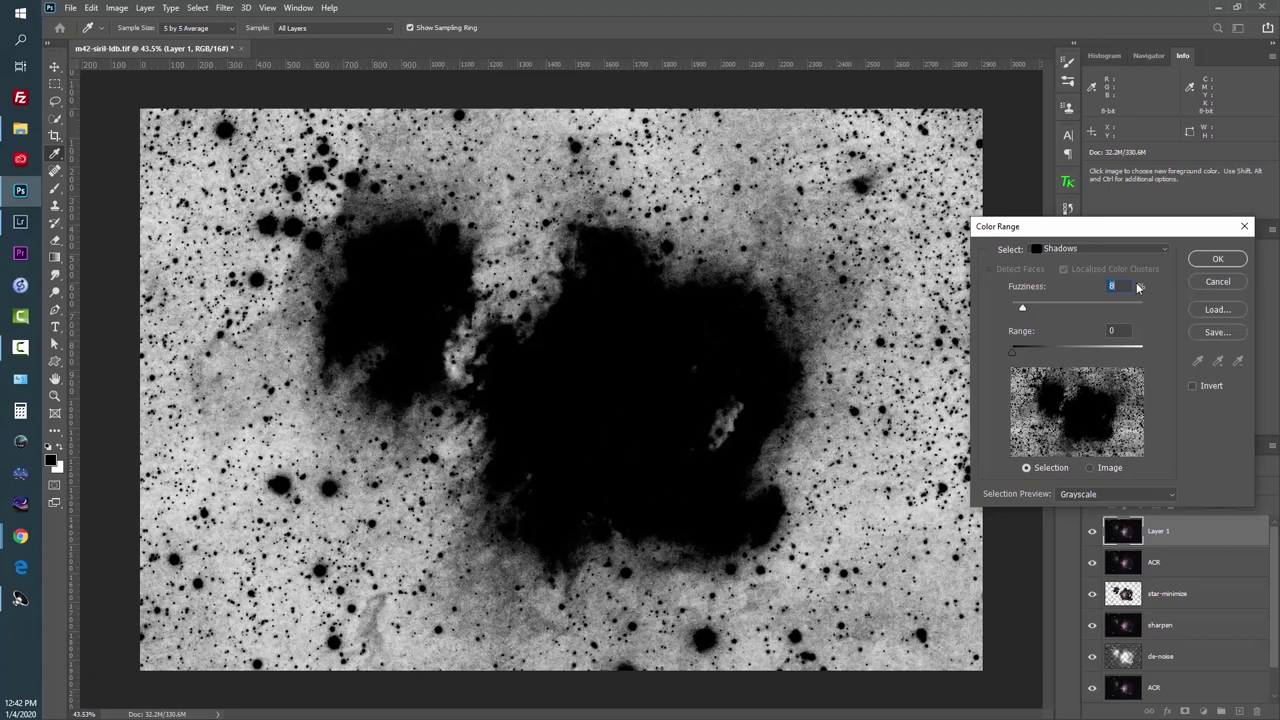
{"action": "scroll", "coordinate": [1138, 288], "scroll_direction": "down", "scroll_amount": 2}
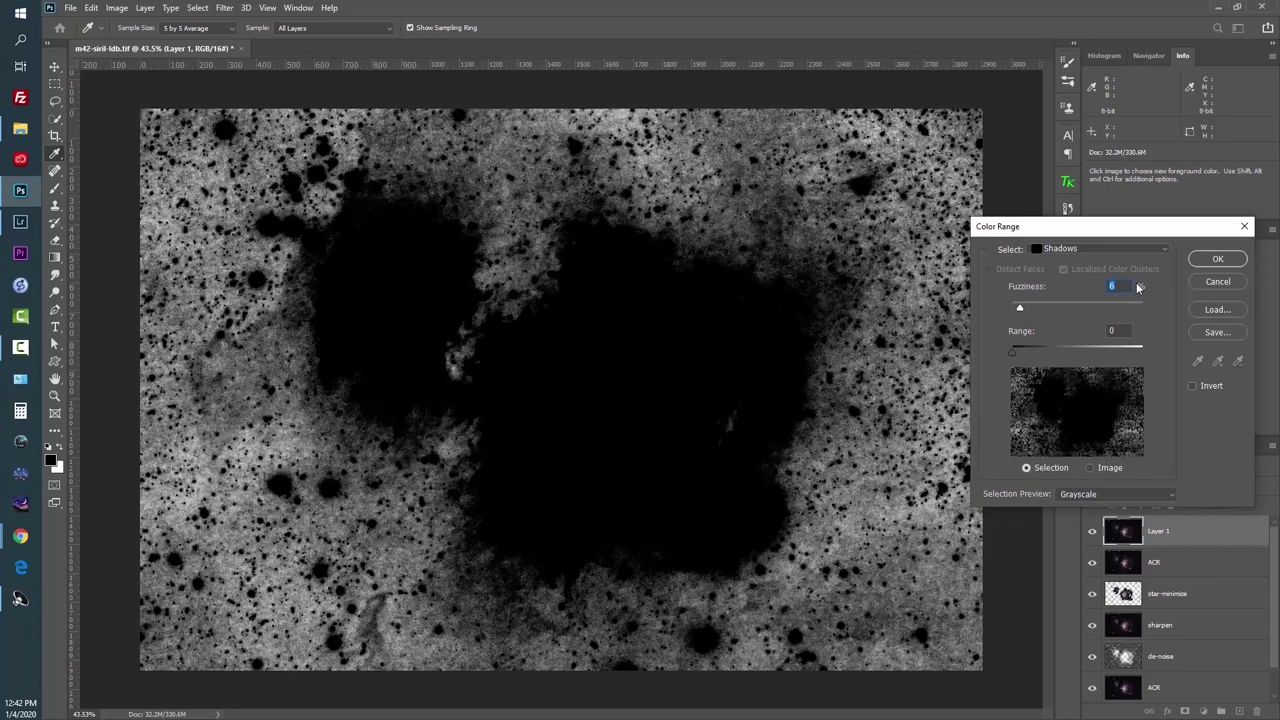
{"action": "scroll", "coordinate": [1138, 288], "scroll_direction": "up", "scroll_amount": 3}
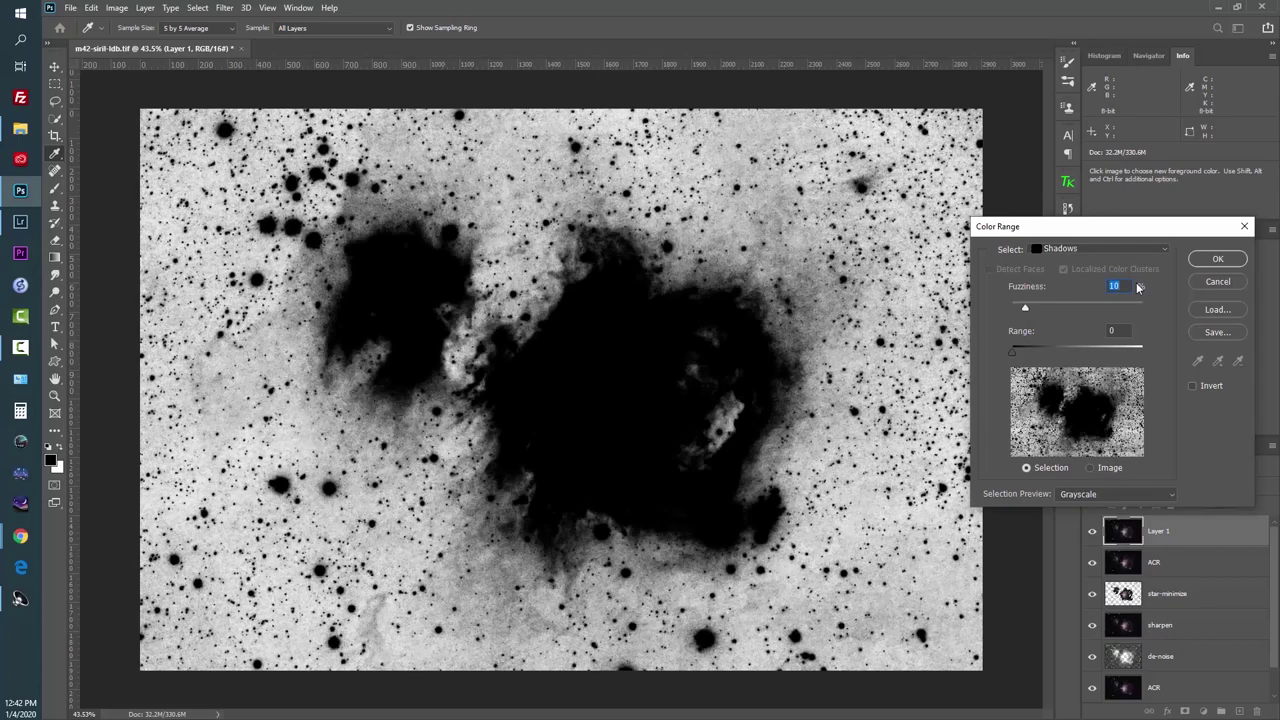
{"action": "left_click", "coordinate": [1217, 259]}
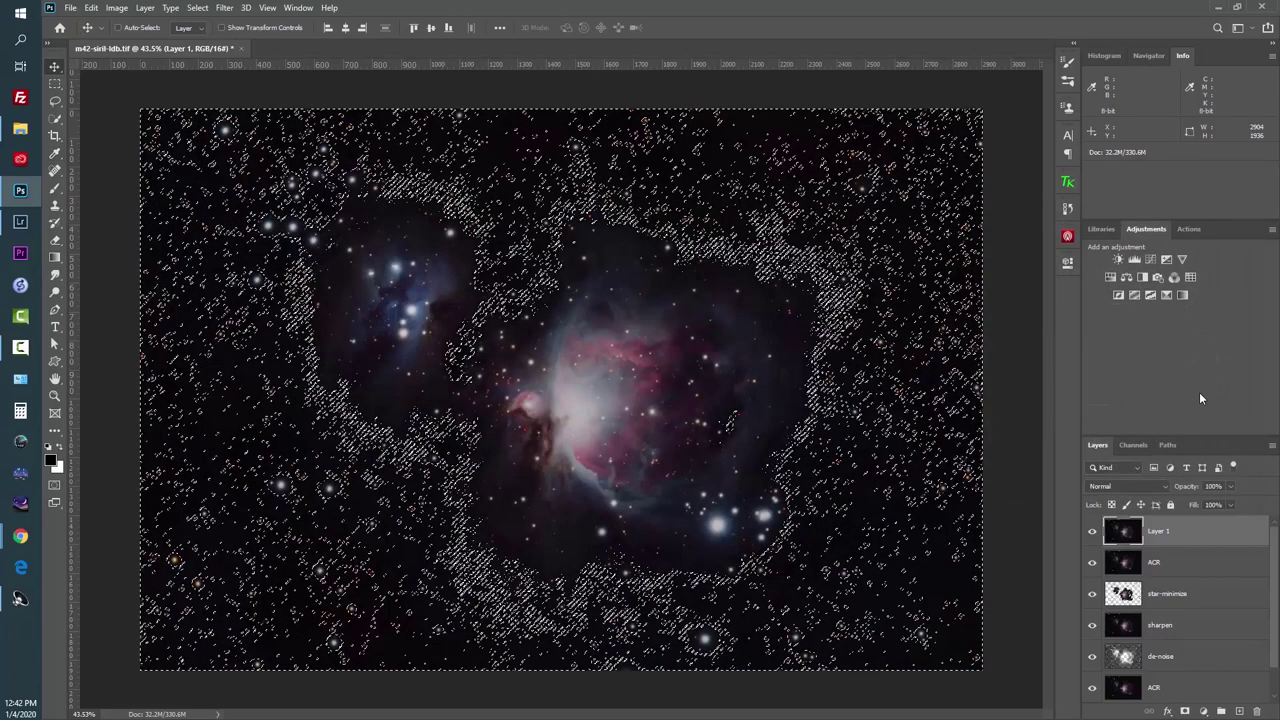
Copy the selected shadows to a new layer and set its blend mode to Subtract.
{"action": "key", "text": "ctrl+j"}
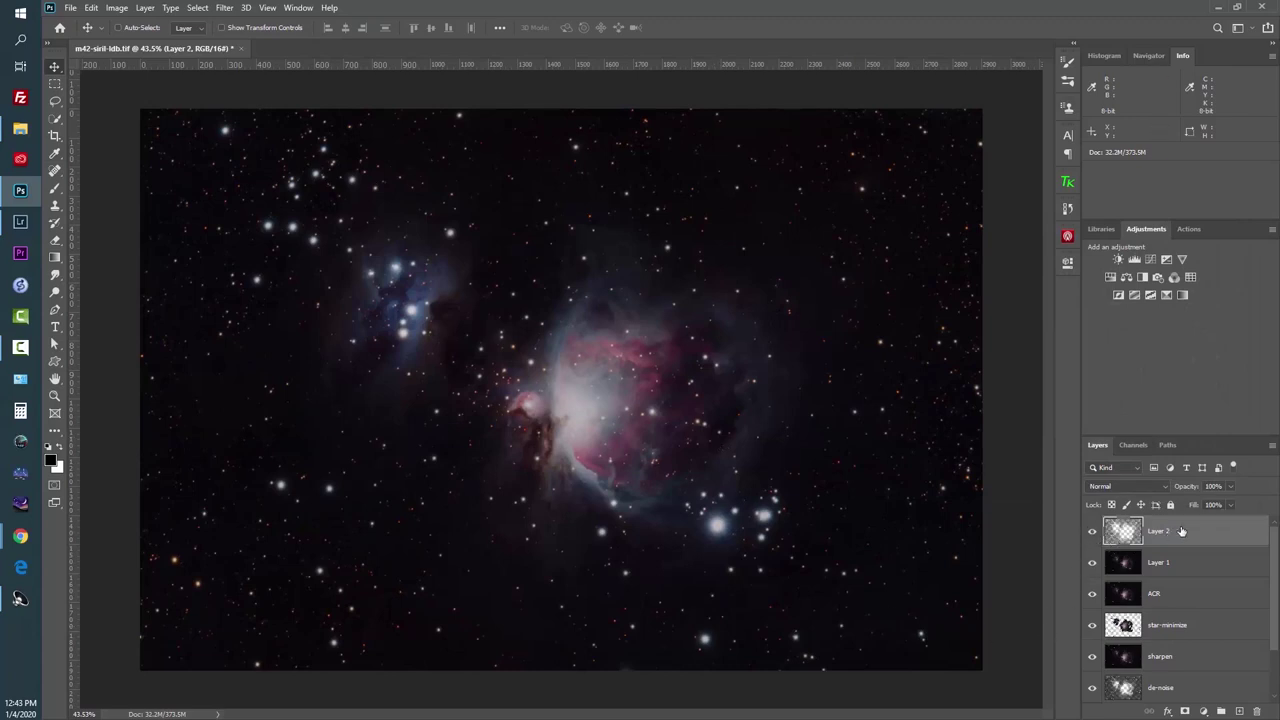
{"action": "left_click", "coordinate": [1164, 486]}
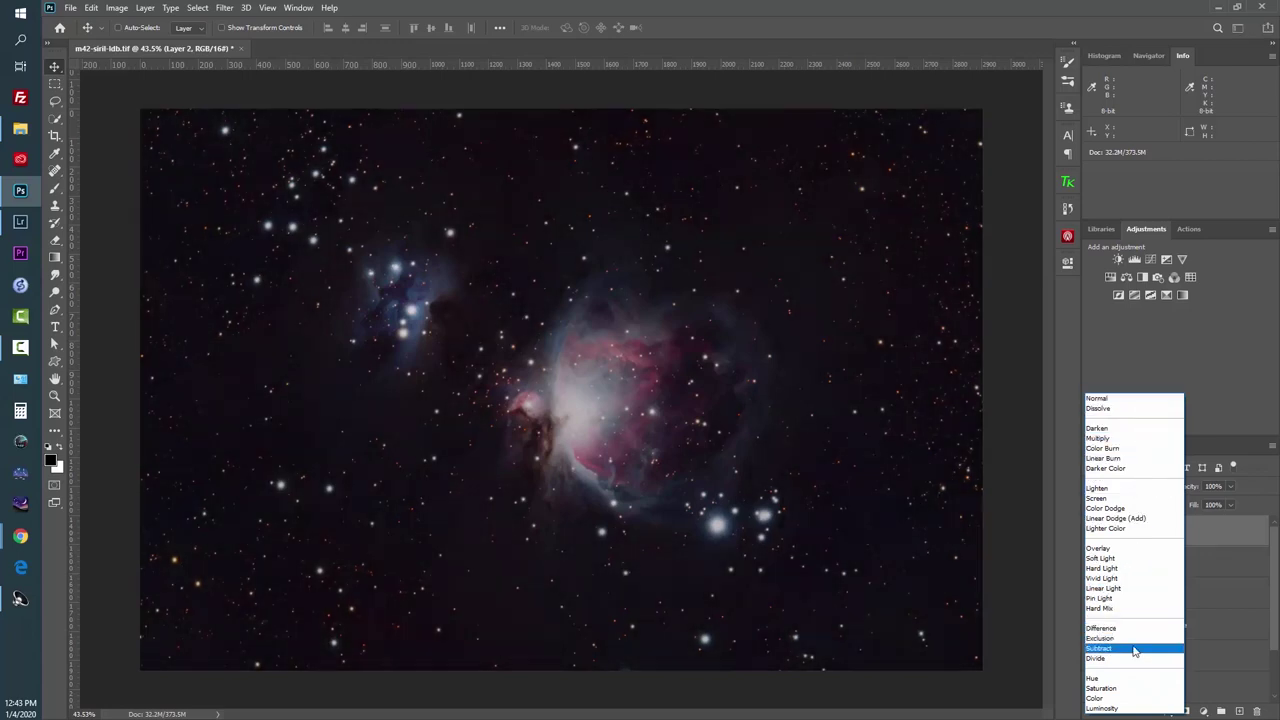
{"action": "left_click", "coordinate": [1134, 649]}
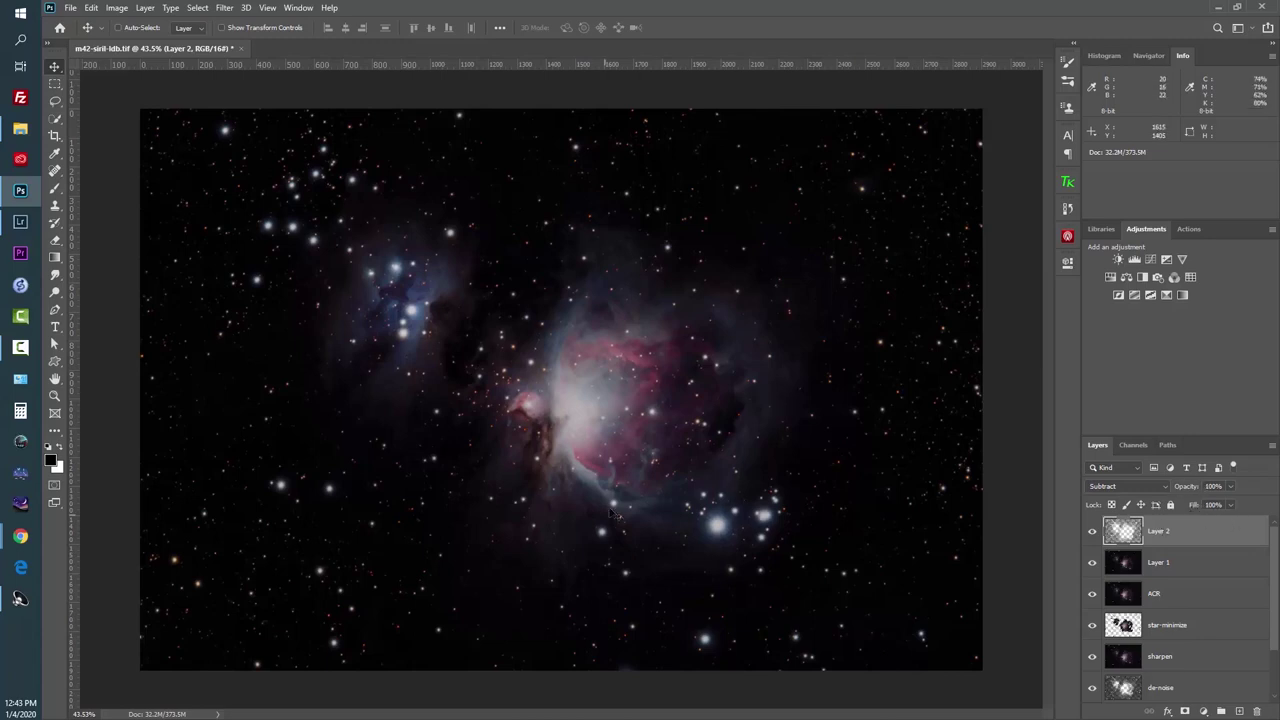
Try 50% opacity on the Subtract shadows layer and check the background and nebula edges up close.
{"action": "left_click", "coordinate": [1221, 485]}
{"action": "type", "text": "50"}
{"action": "scroll", "coordinate": [535, 425], "scroll_direction": "up", "scroll_amount": 6}
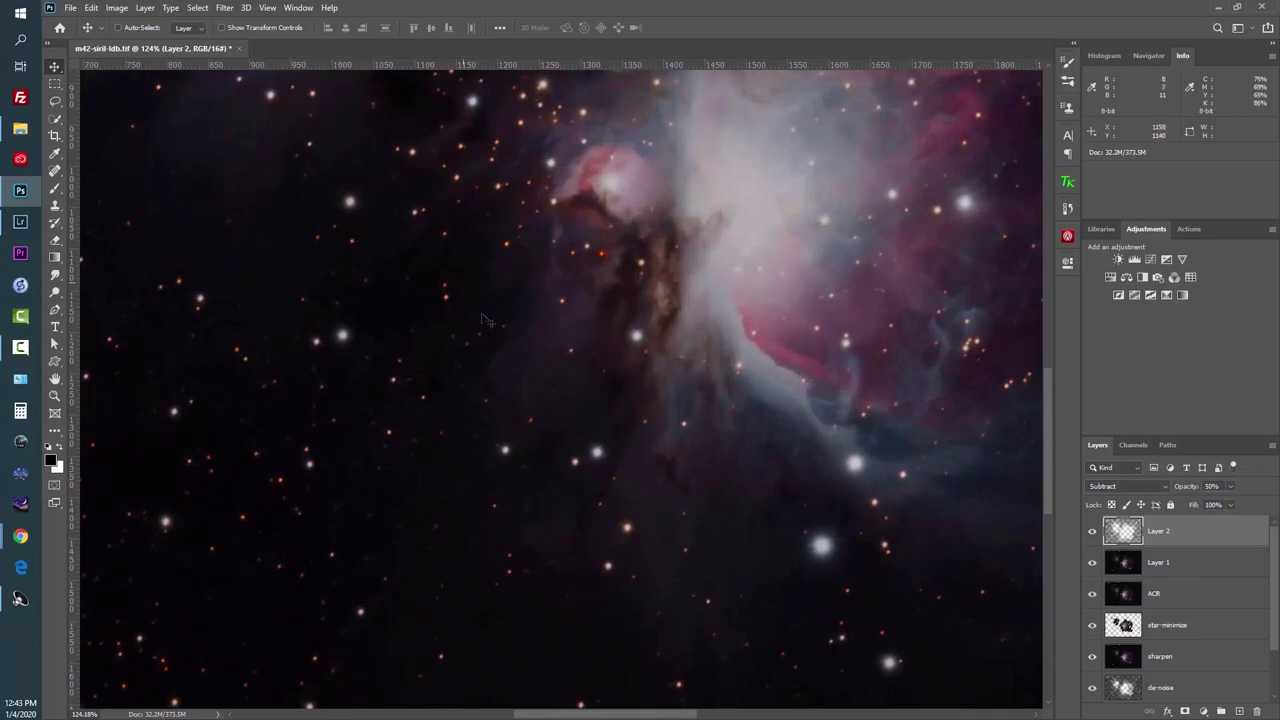
{"action": "scroll", "coordinate": [577, 418], "scroll_direction": "down", "scroll_amount": 4}
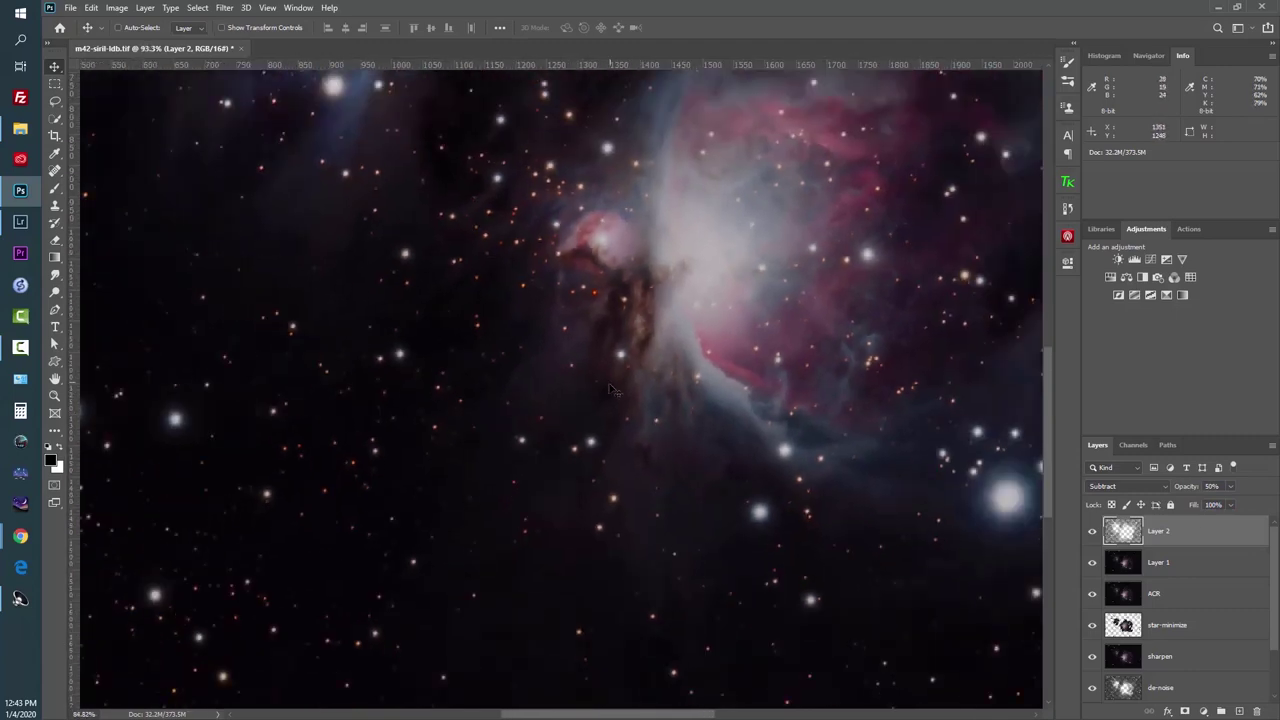
{"action": "scroll", "coordinate": [609, 396], "scroll_direction": "down", "scroll_amount": 1}
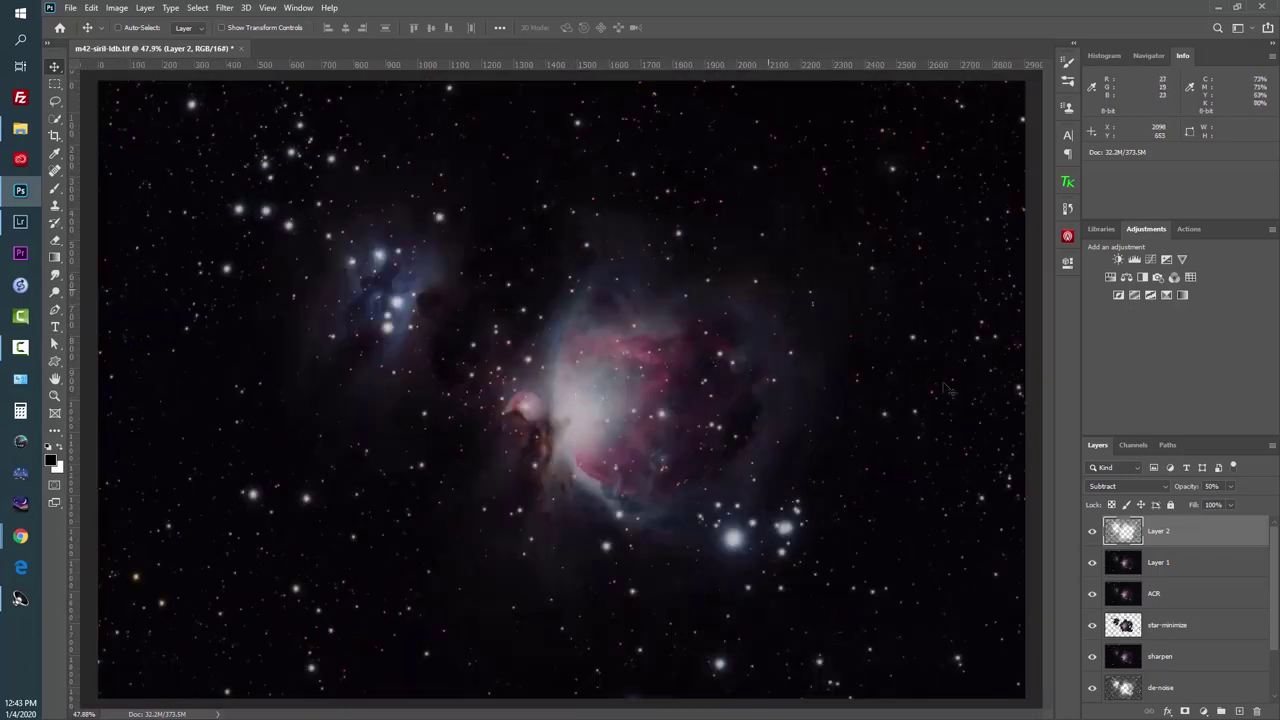
Set the Subtract shadows layer's opacity to 30% and view the whole image.
{"action": "left_click", "coordinate": [1222, 486]}
{"action": "scroll", "coordinate": [424, 480], "scroll_direction": "down", "scroll_amount": 1}
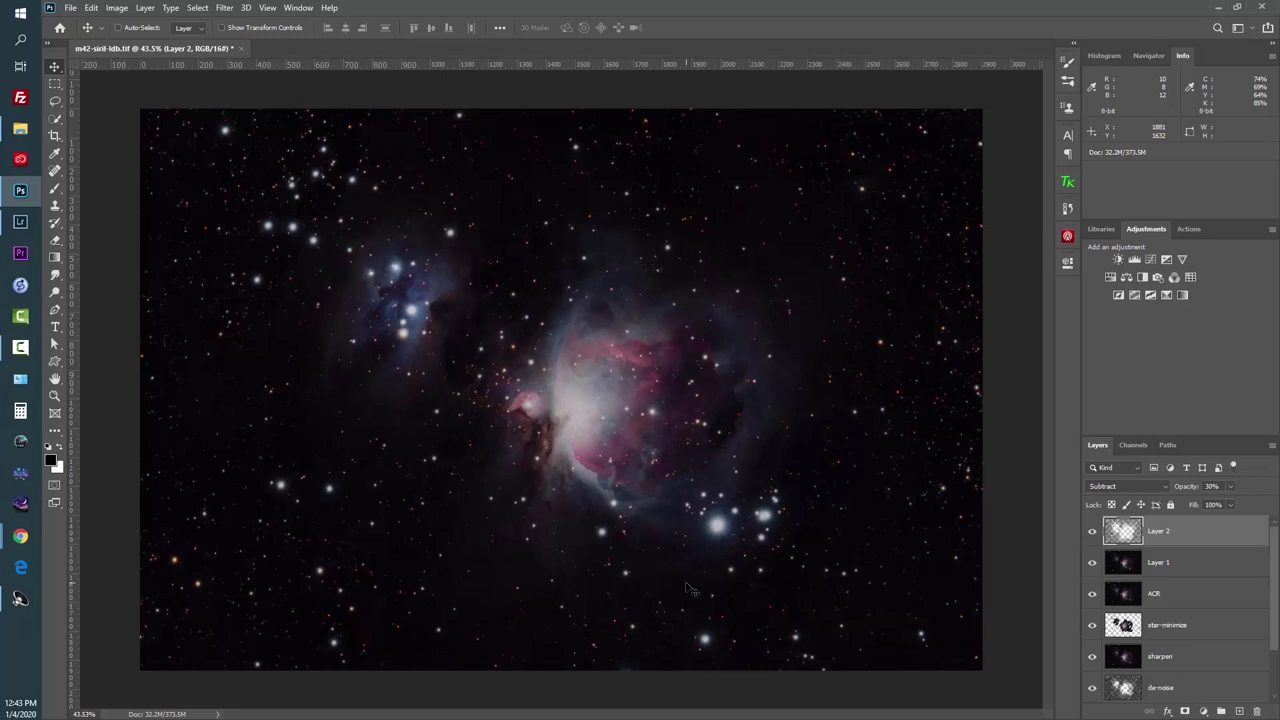
Stamp all visible layers into a new merged layer above the 30% Subtract shadows layer.
{"action": "scroll", "coordinate": [1142, 538], "scroll_direction": "down", "scroll_amount": 2}
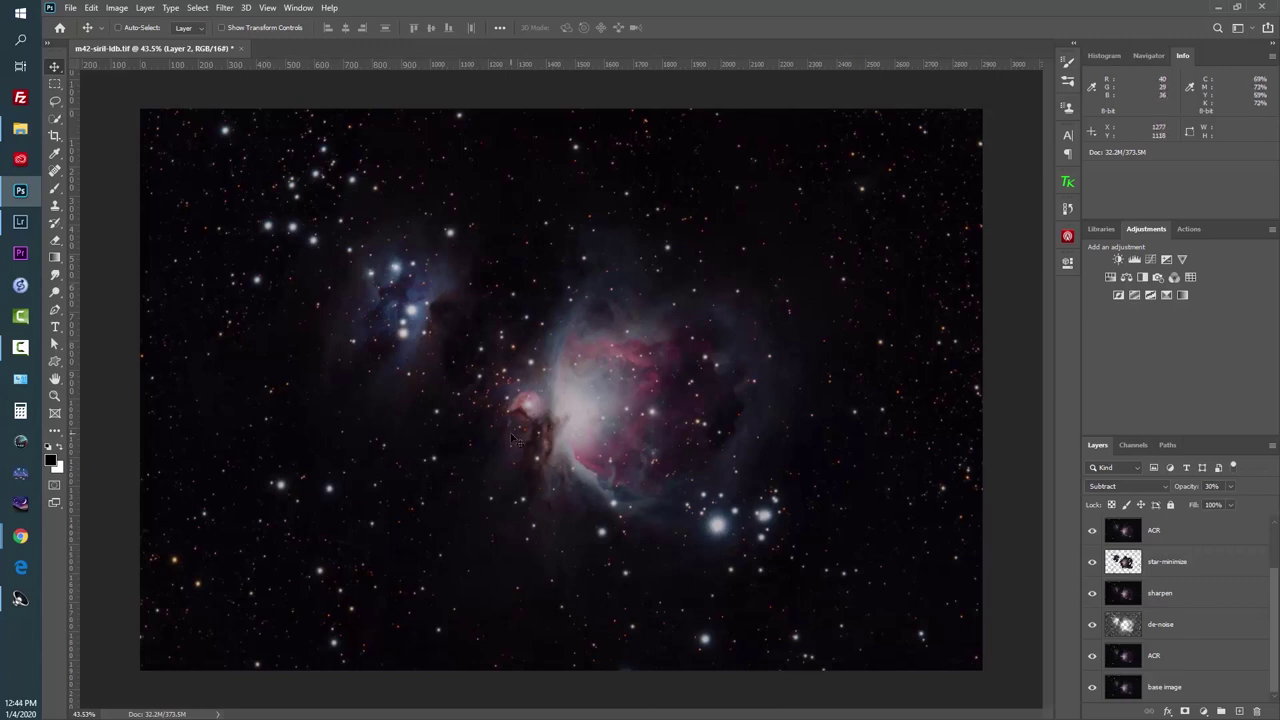
{"action": "scroll", "coordinate": [1190, 555], "scroll_direction": "up", "scroll_amount": 2}
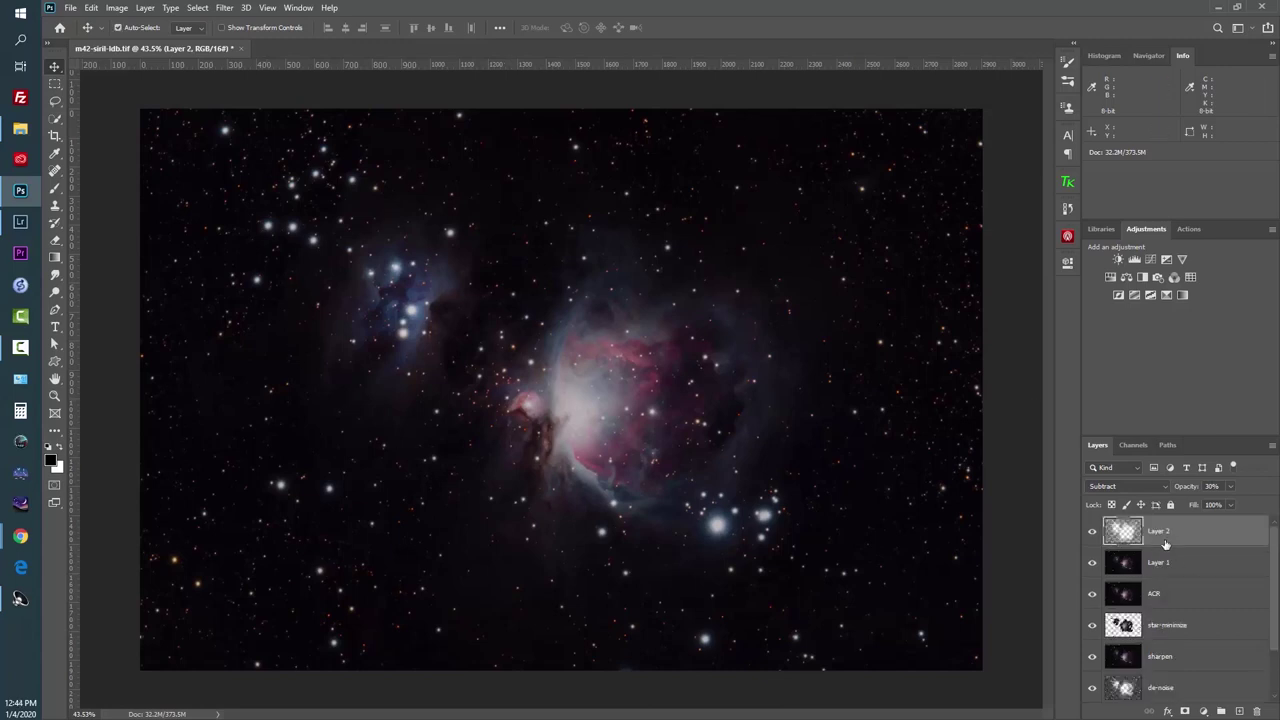
{"action": "key", "text": "ctrl+shift+alt+e"}
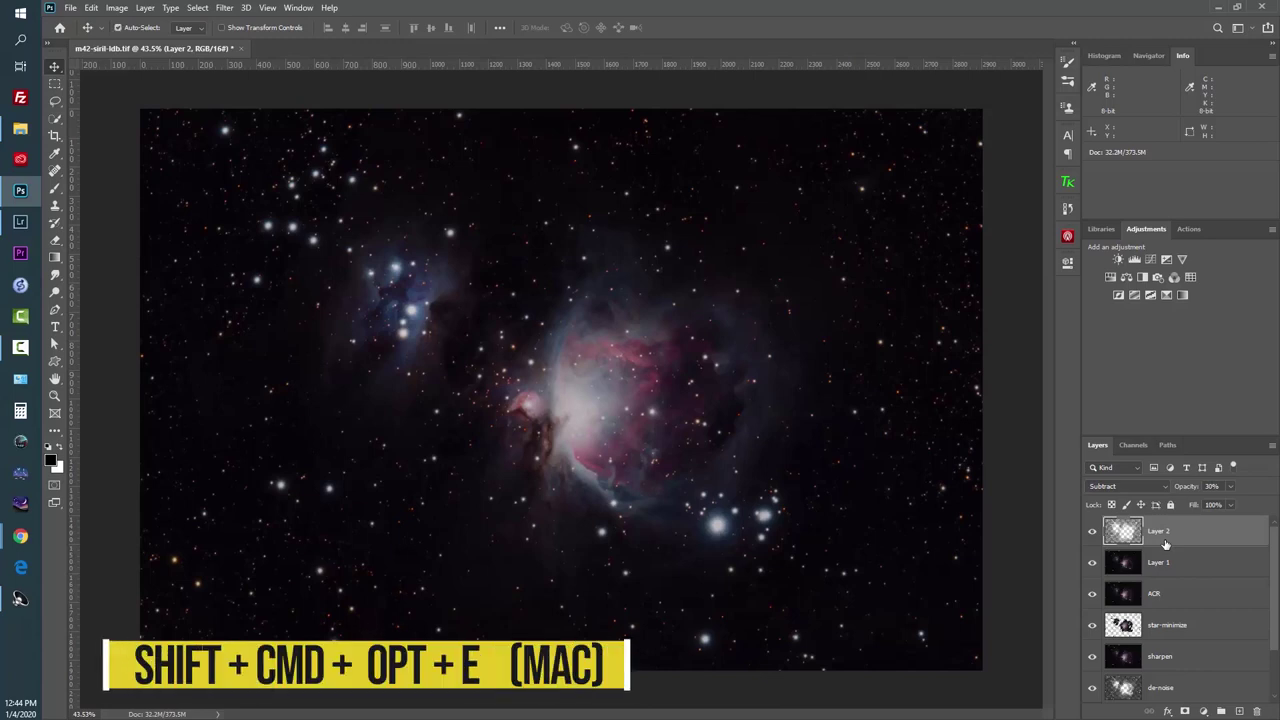
{"action": "key", "text": "ctrl+shift+alt+e"}
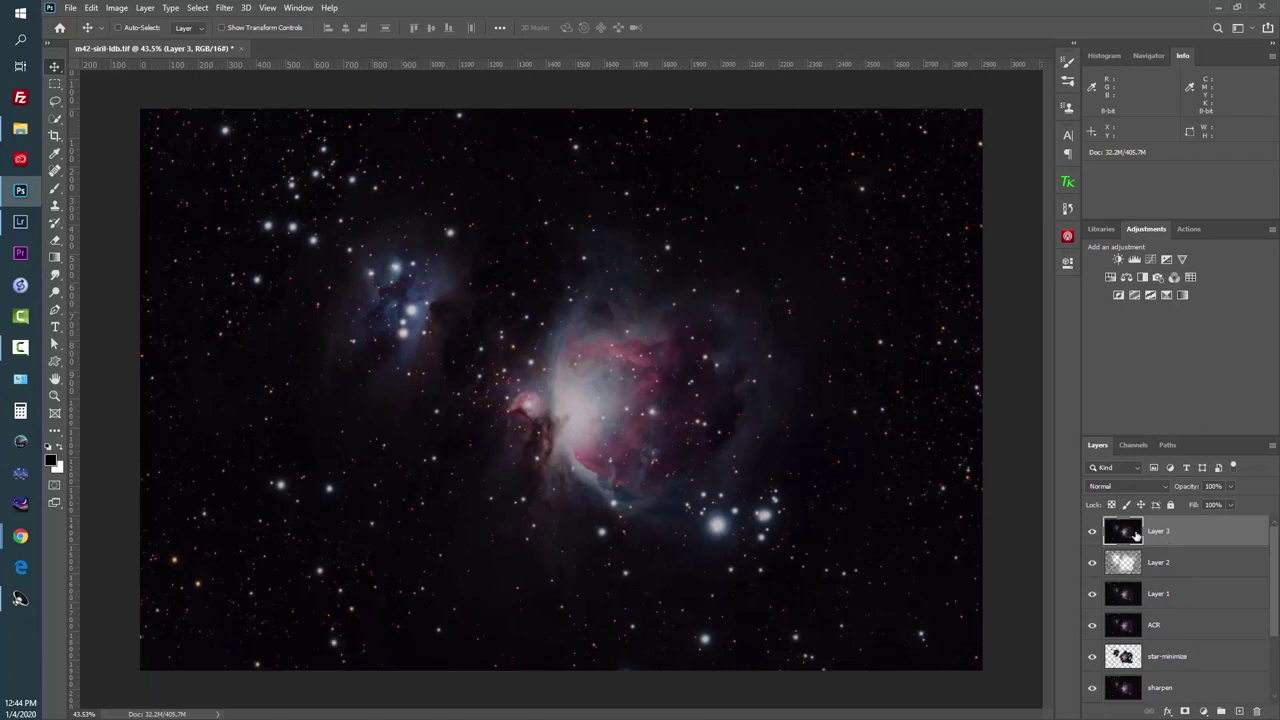
Load the RGB channel's luminosity as a selection and return to the layer stack with the merged layer active.
{"action": "key", "text": "ctrl"}
{"action": "left_click", "coordinate": [1122, 536], "text": "ctrl"}
{"action": "key", "text": "ctrl+d"}
{"action": "left_click", "coordinate": [1143, 450]}
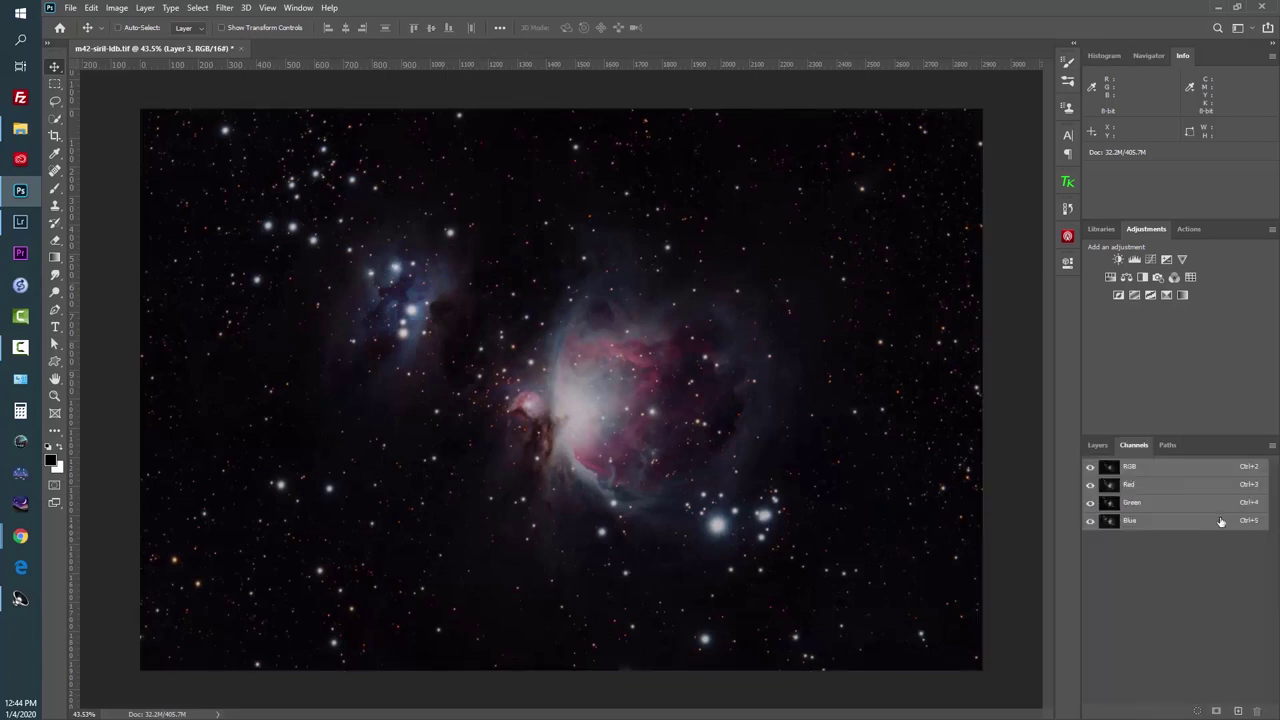
{"action": "left_click", "coordinate": [1112, 470], "text": "ctrl"}
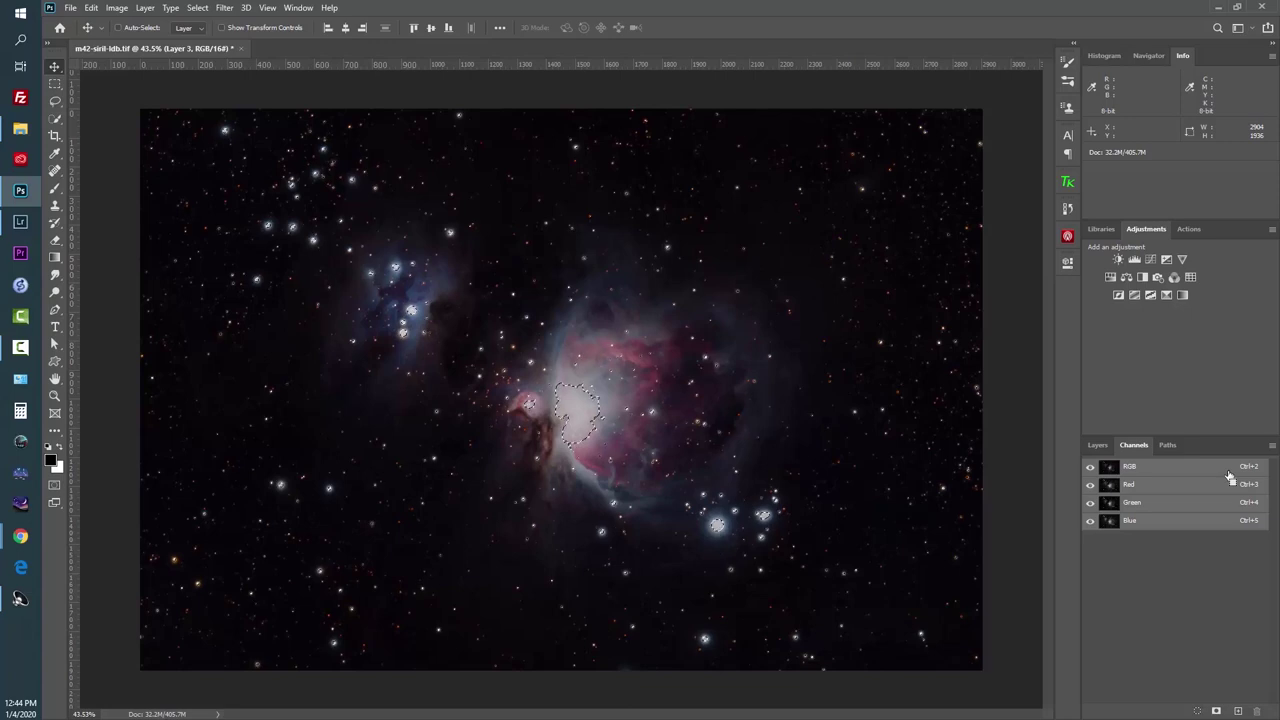
{"action": "left_click", "coordinate": [1096, 444]}
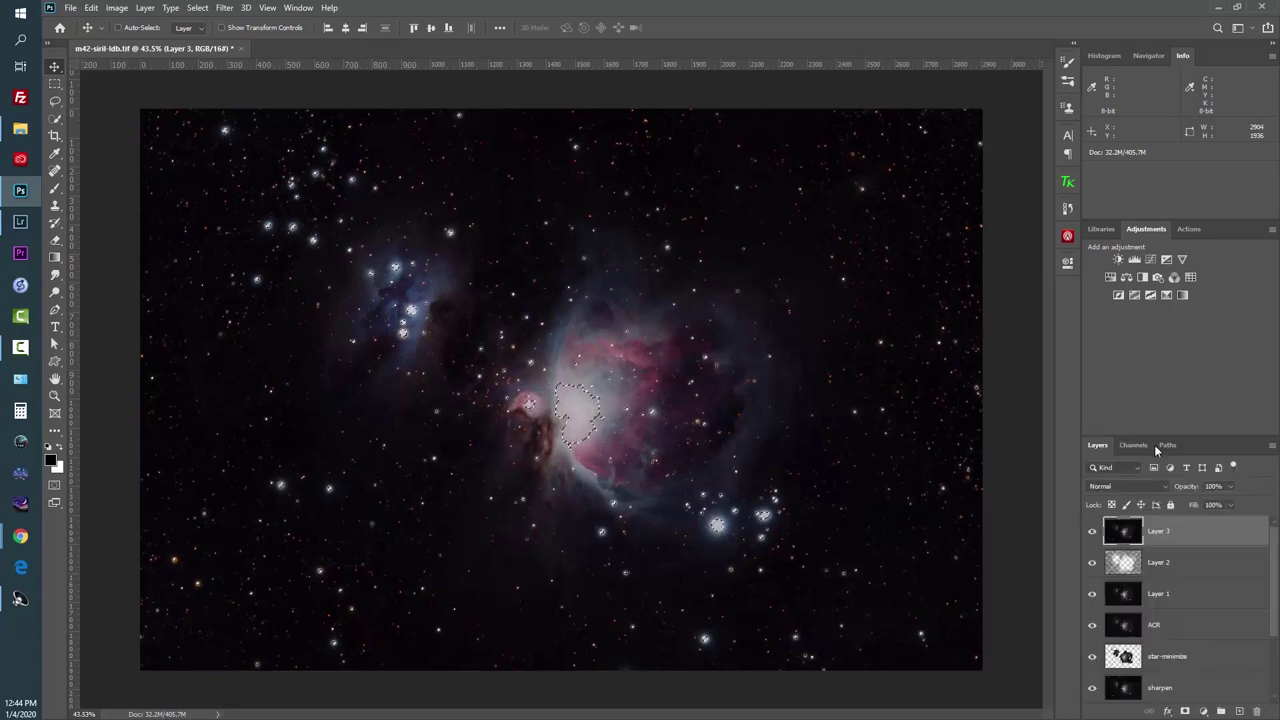
Add a Hue/Saturation adjustment layer masked by the luminosity selection and set its Saturation to +41.
{"action": "left_click", "coordinate": [1110, 278]}
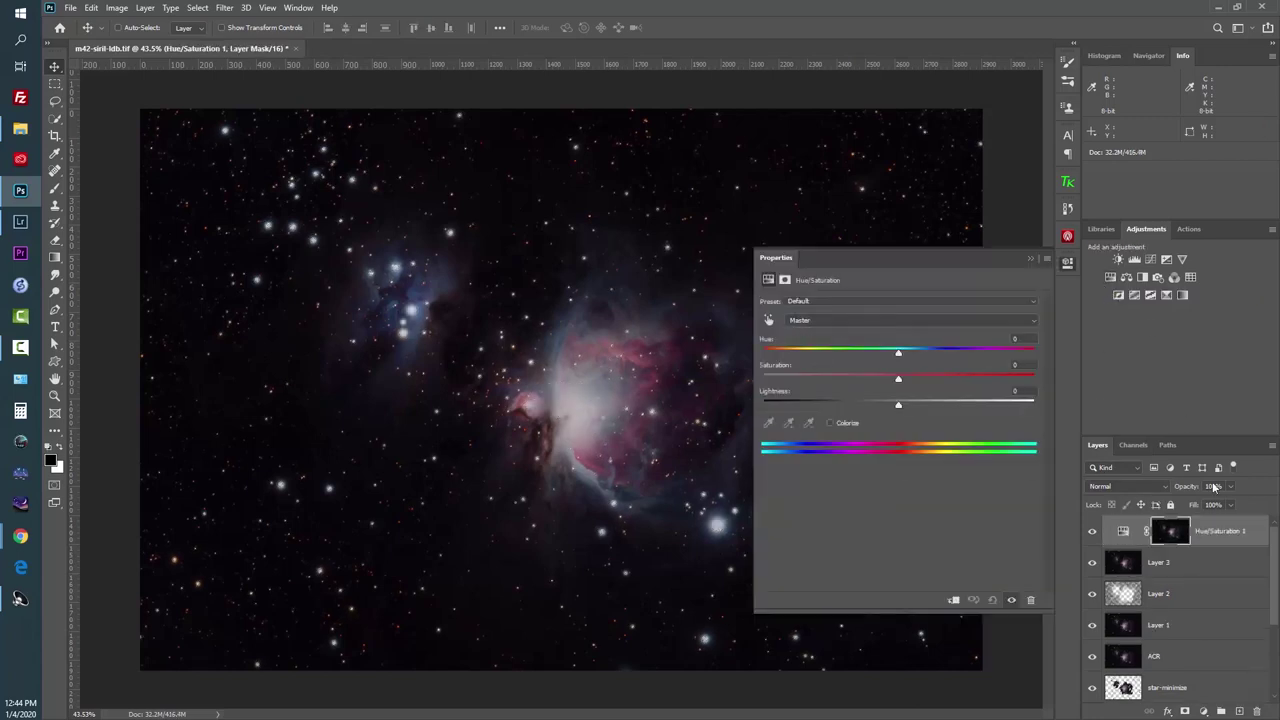
{"action": "left_click", "coordinate": [1168, 535], "text": "alt"}
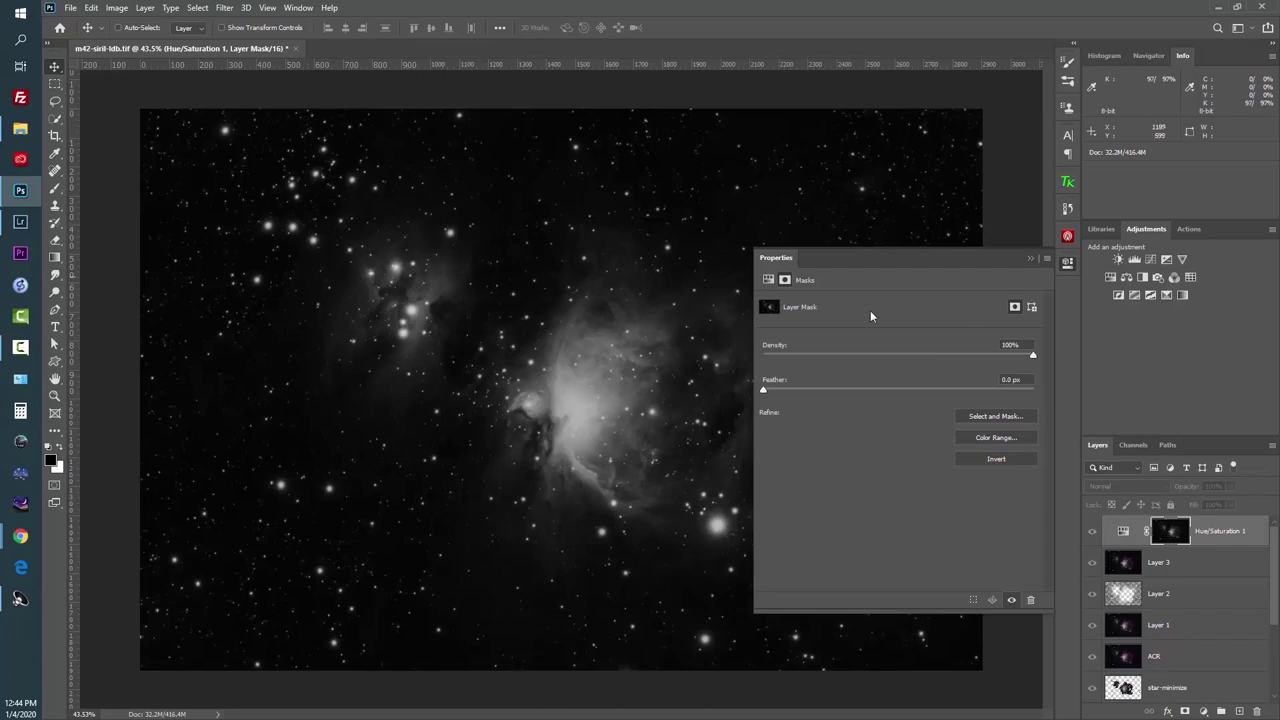
{"action": "left_click", "coordinate": [1172, 538], "text": "alt"}
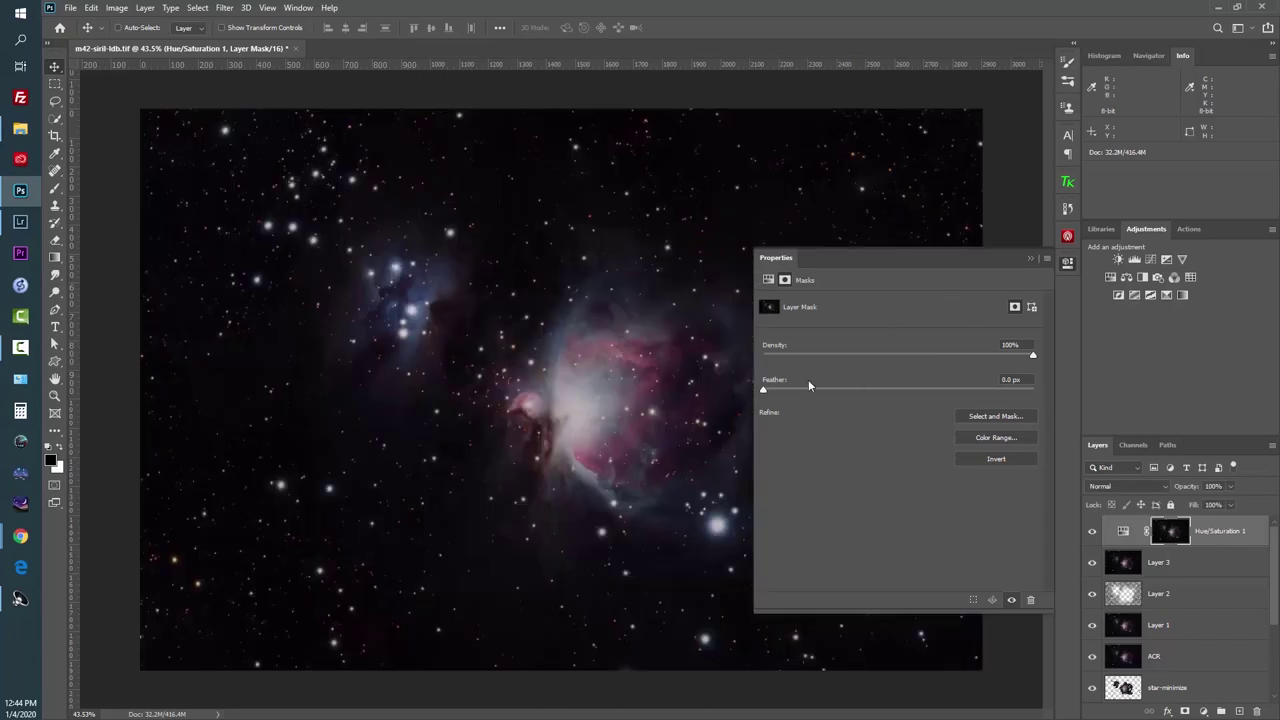
{"action": "left_click", "coordinate": [768, 279]}
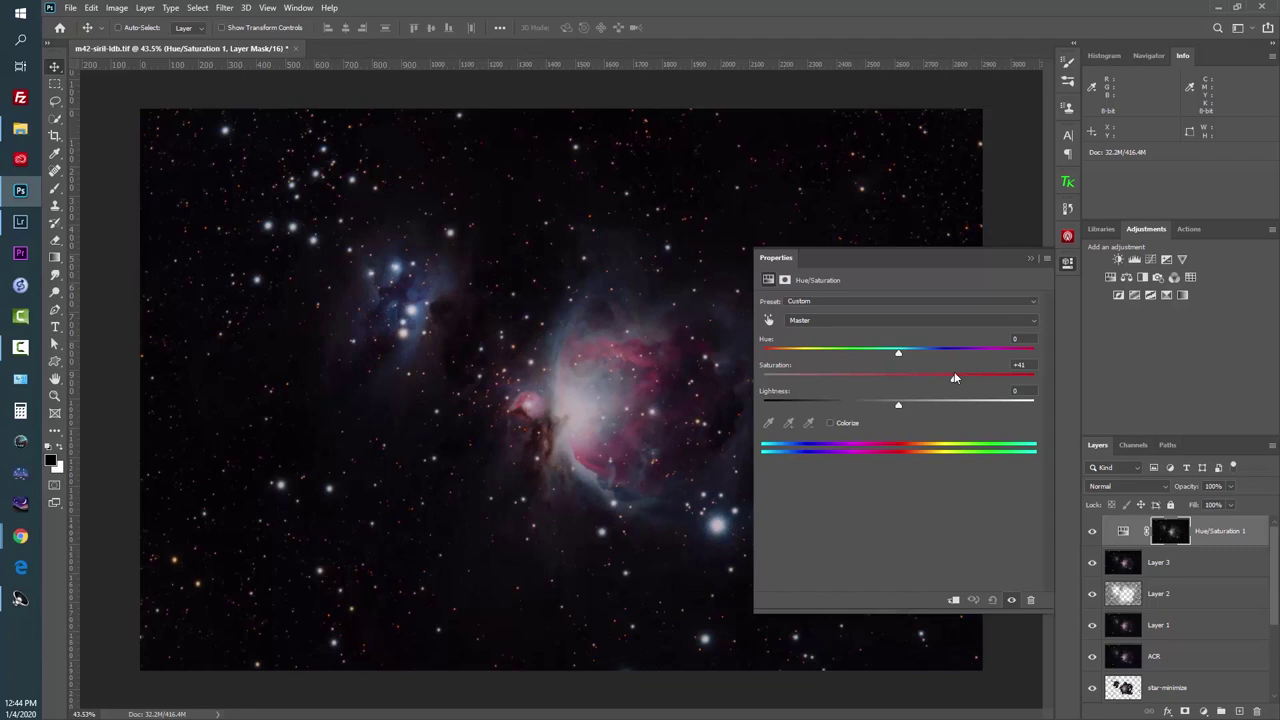
{"action": "left_click", "coordinate": [1033, 260]}
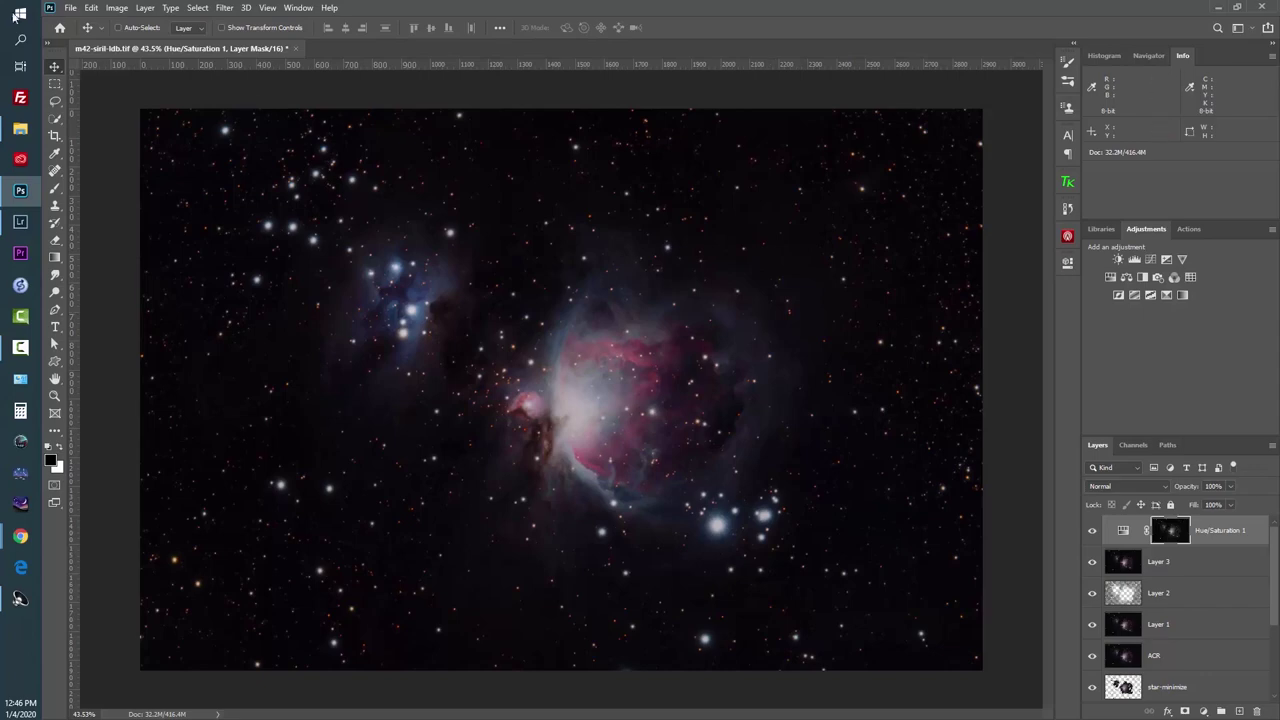
{"action": "left_click", "coordinate": [72, 8]}
{"action": "left_click", "coordinate": [117, 168]}
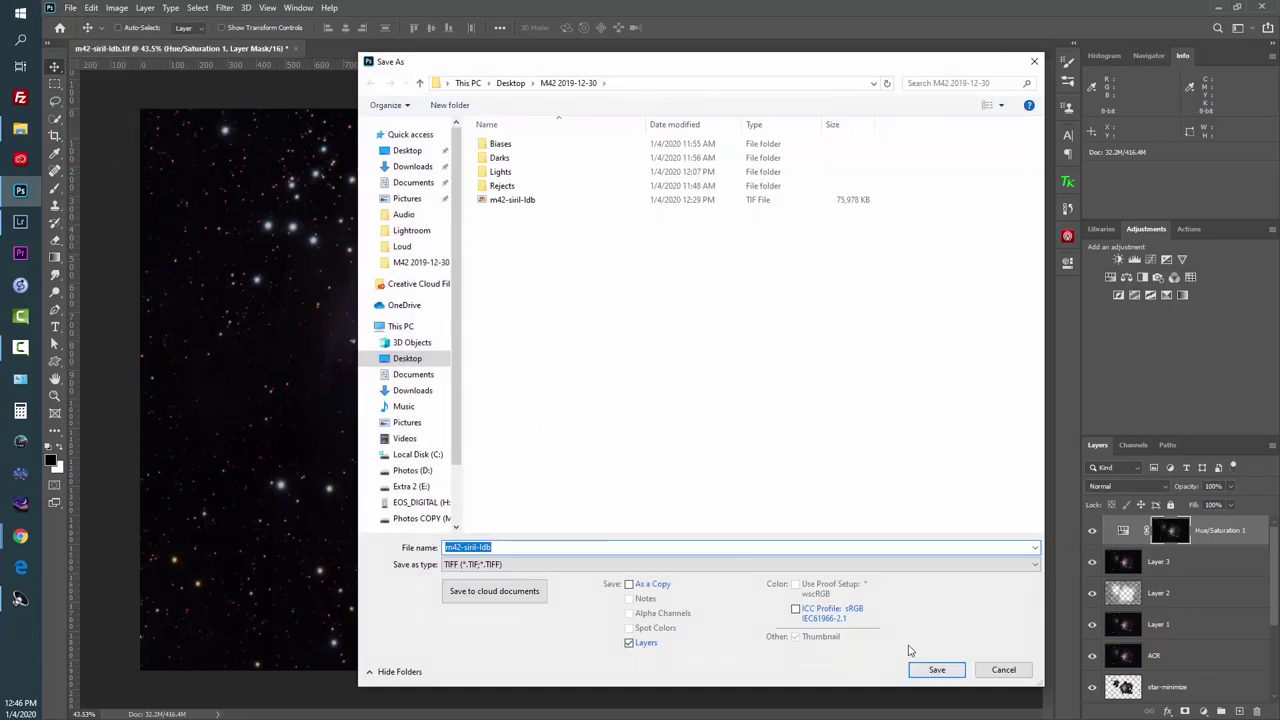
{"action": "left_click", "coordinate": [1000, 672]}
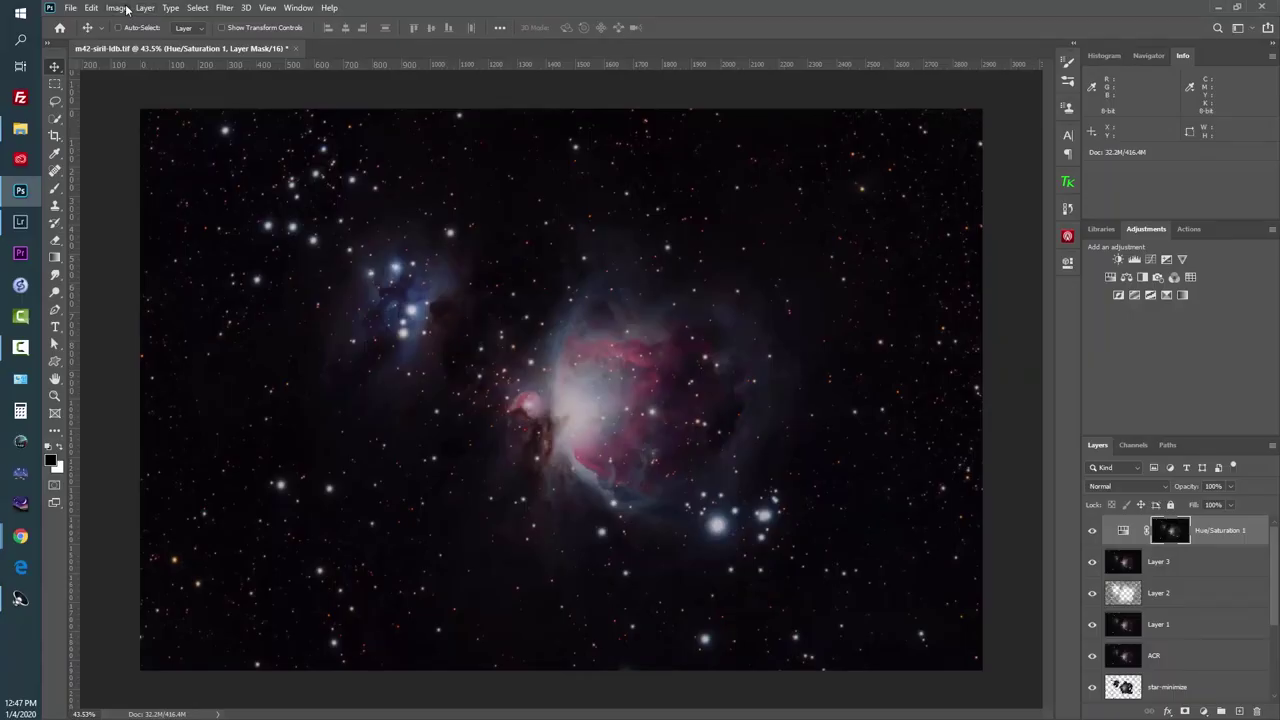
Flatten the image into a single background layer.
{"action": "left_click", "coordinate": [118, 8]}
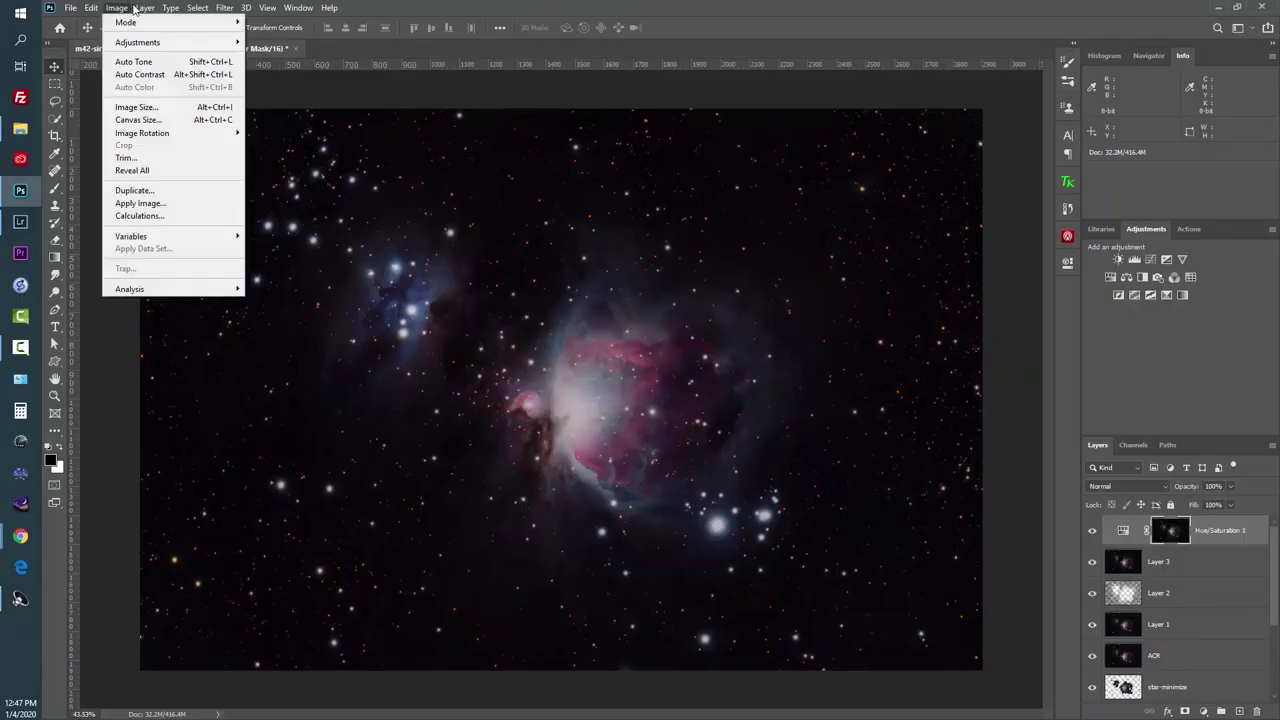
{"action": "mouse_move", "coordinate": [150, 10]}
{"action": "left_click", "coordinate": [277, 517]}
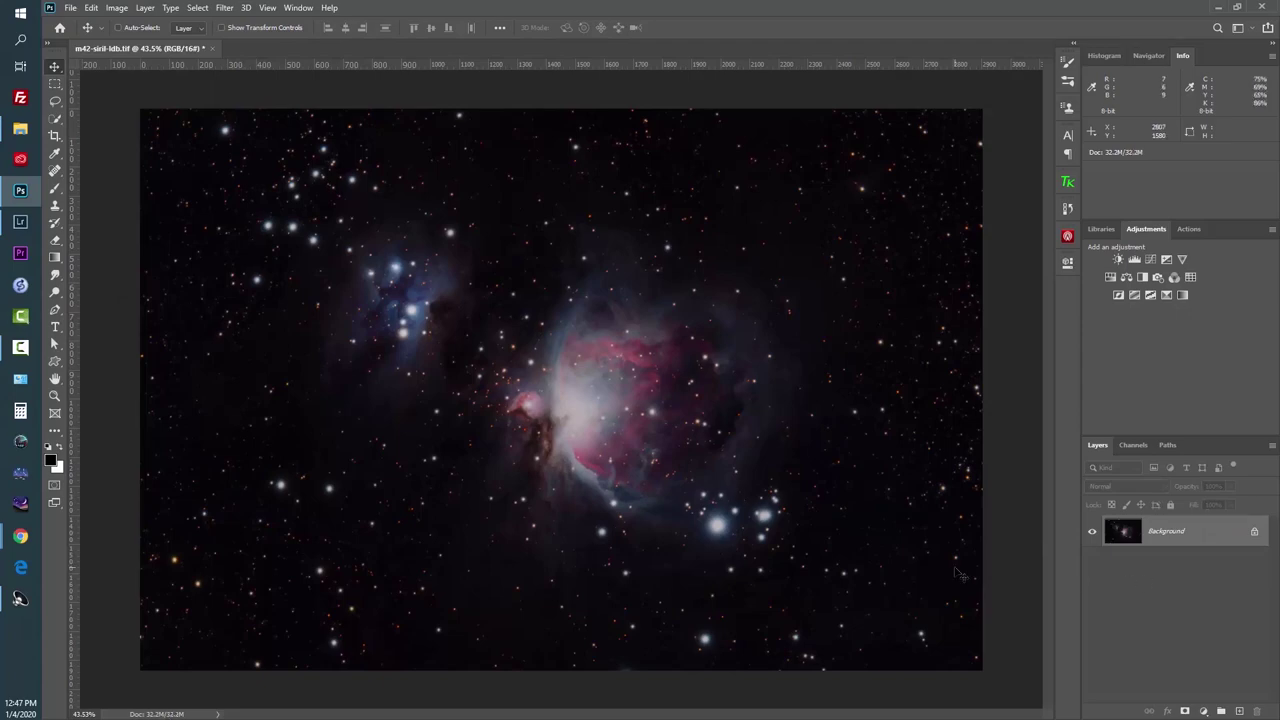
{"action": "left_click", "coordinate": [70, 8]}
{"action": "left_click", "coordinate": [96, 169]}
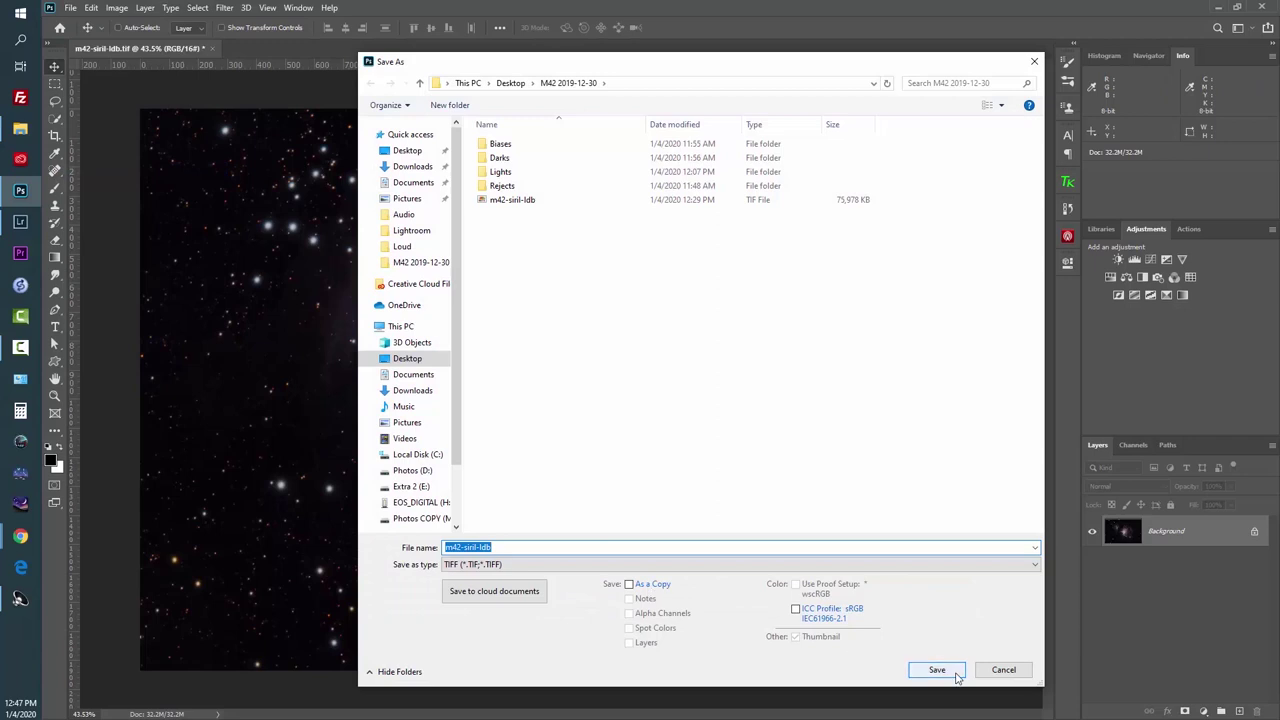
{"action": "left_click", "coordinate": [610, 546]}
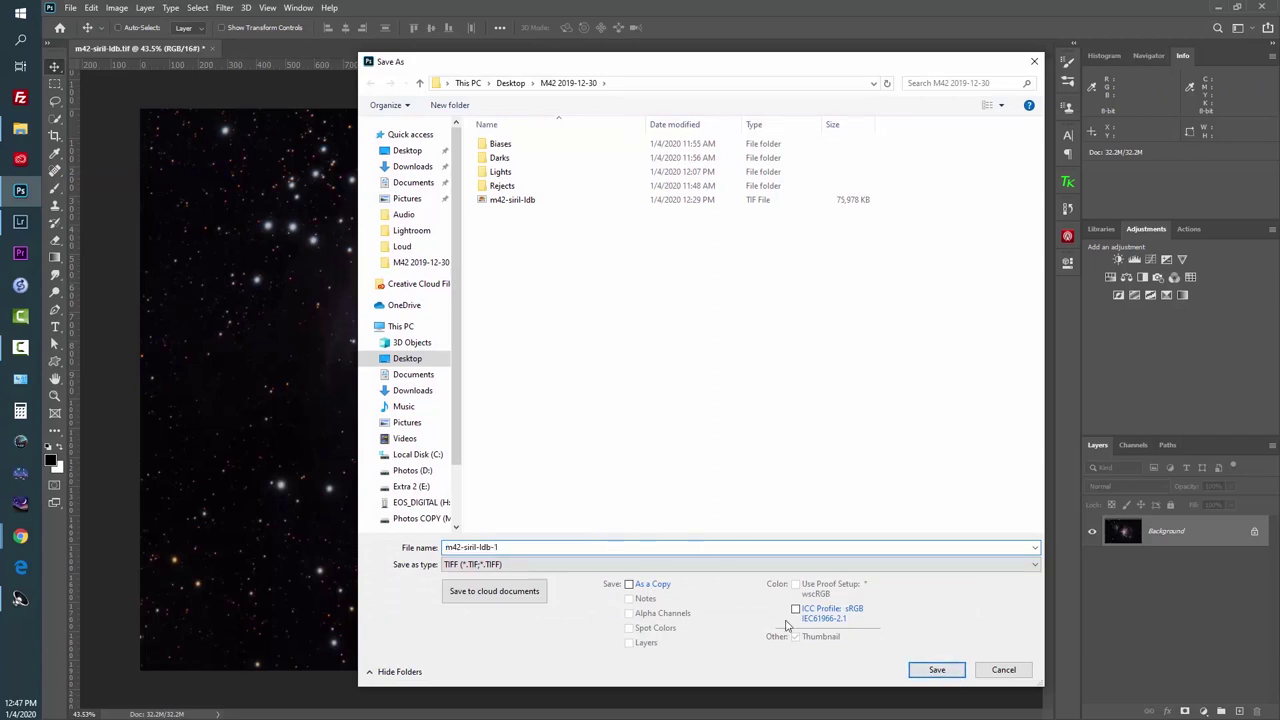
{"action": "left_click", "coordinate": [910, 674]}
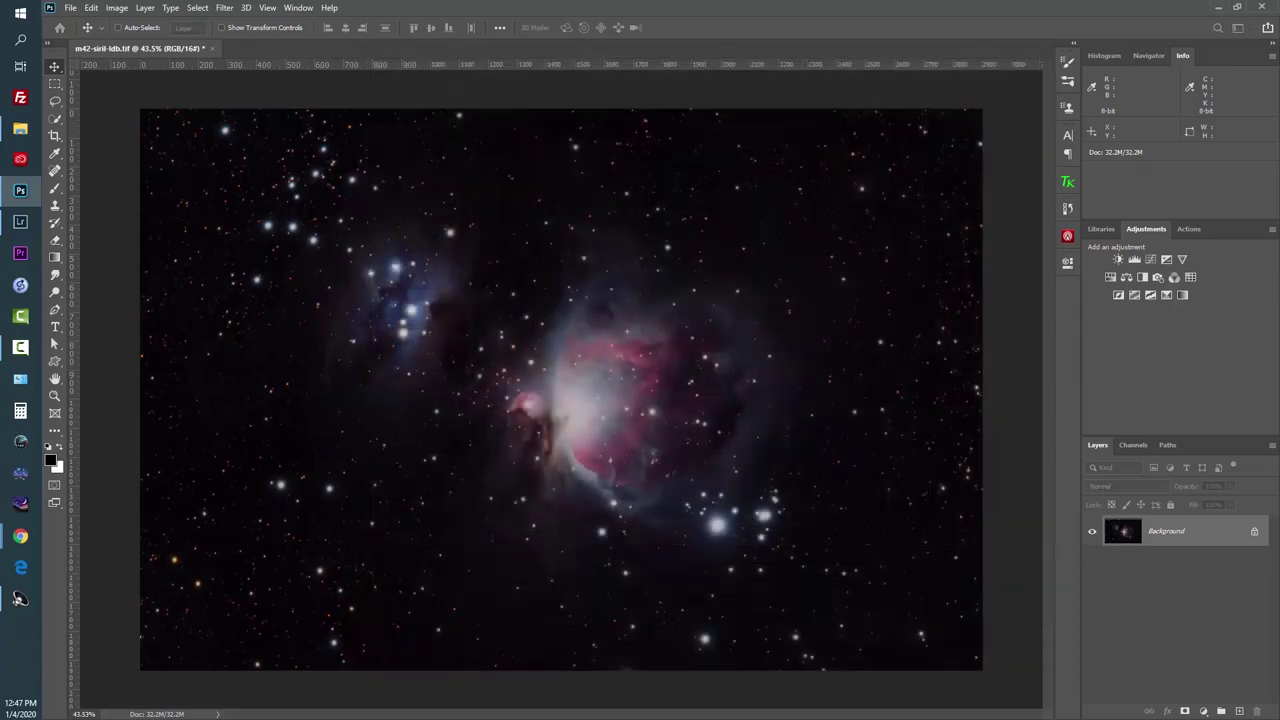
{"action": "left_click_drag", "start_coordinate": [762, 189], "coordinate": [700, 192]}
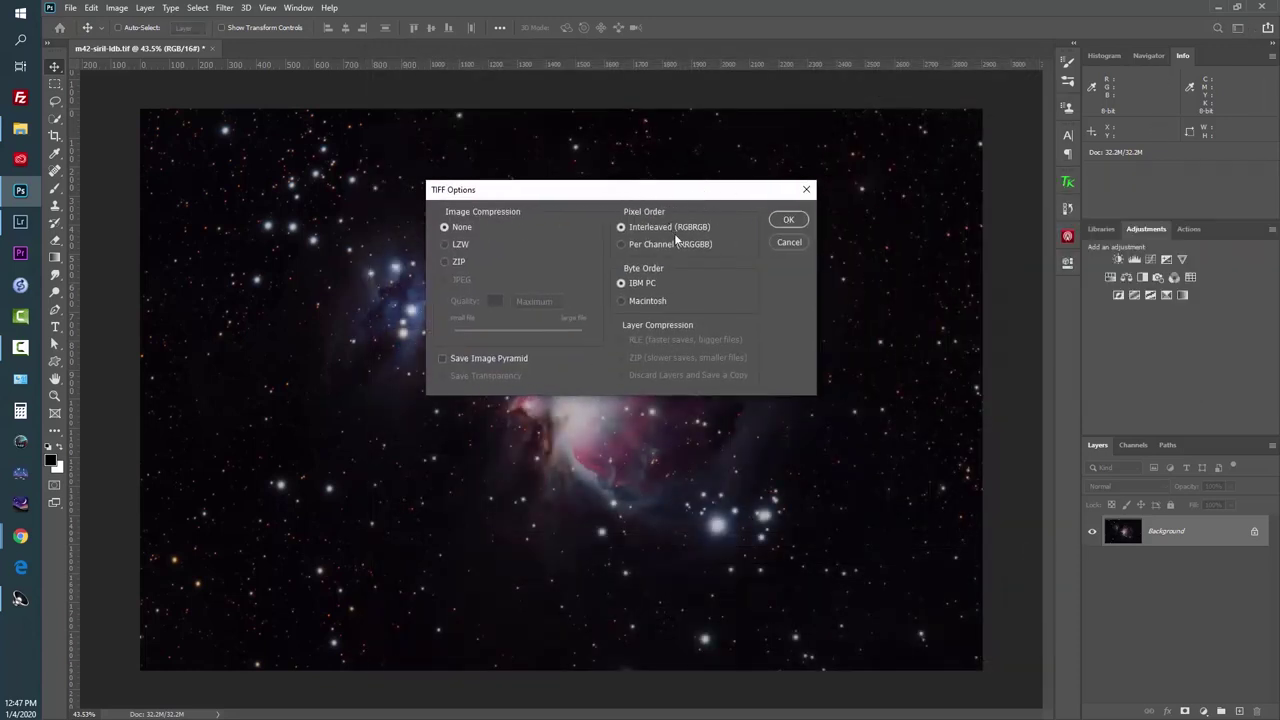
{"action": "left_click", "coordinate": [790, 220]}
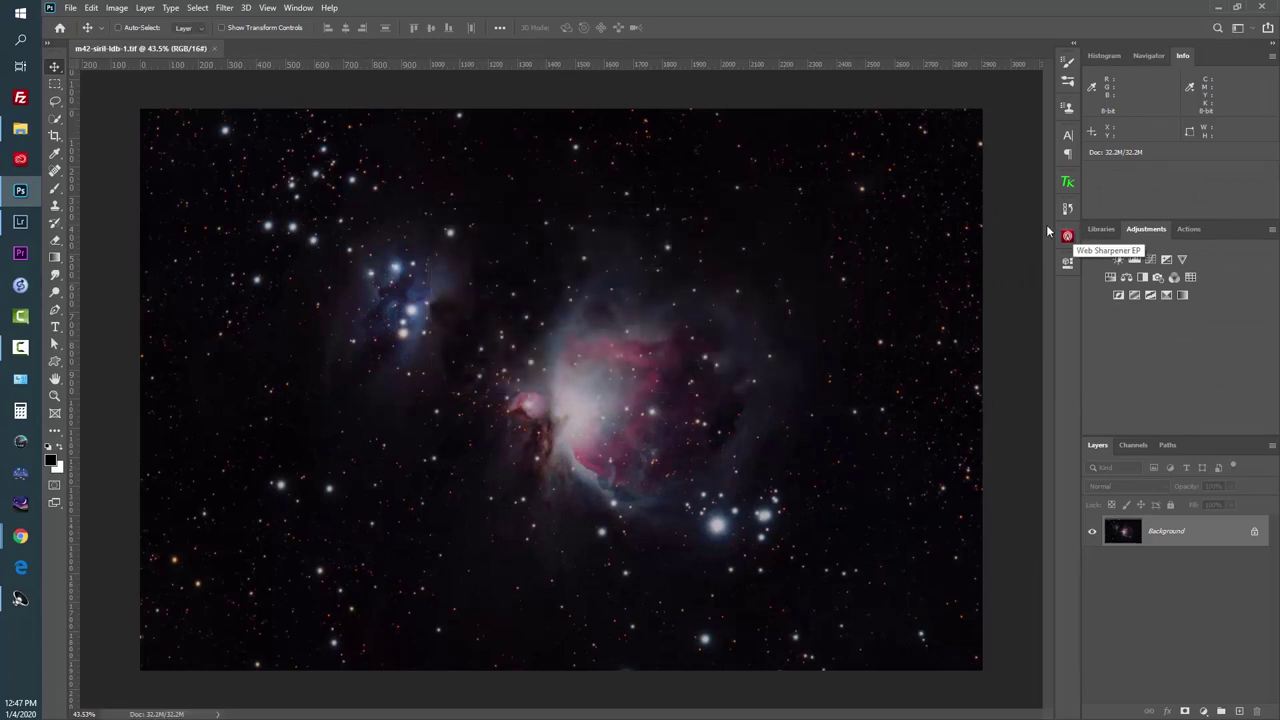
{"action": "left_click", "coordinate": [216, 48]}
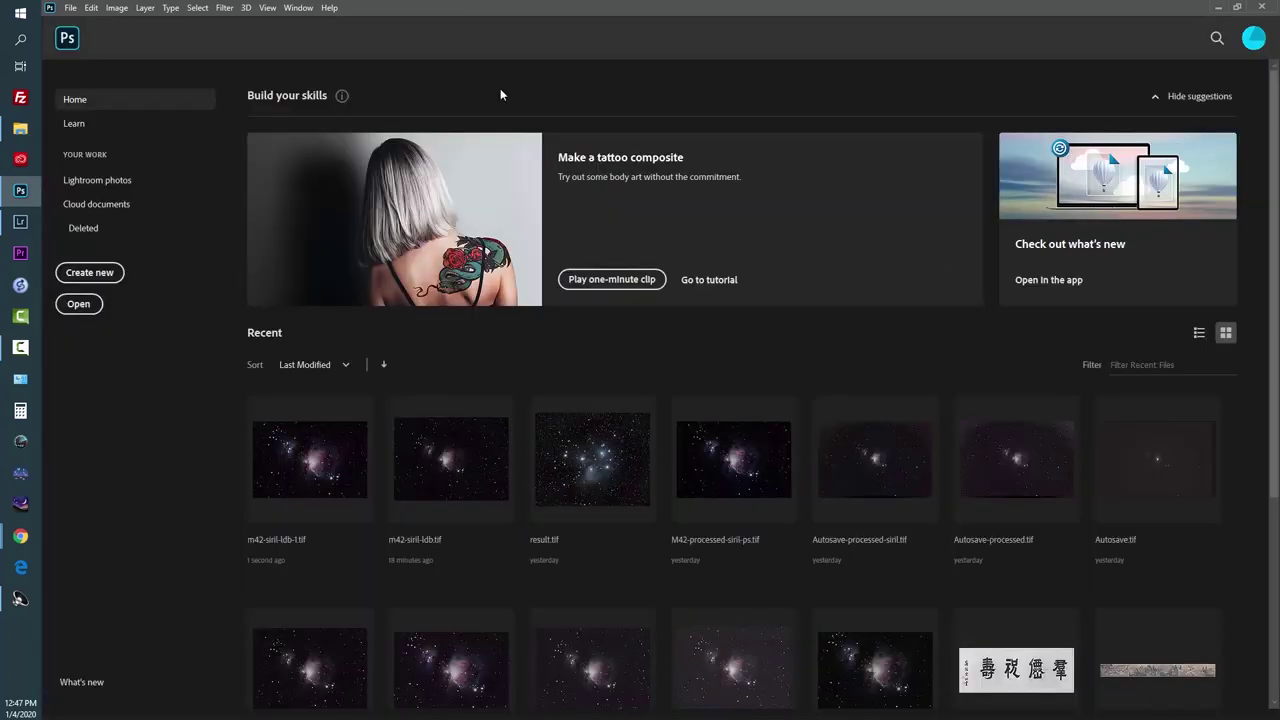
{"action": "left_click", "coordinate": [1218, 7]}
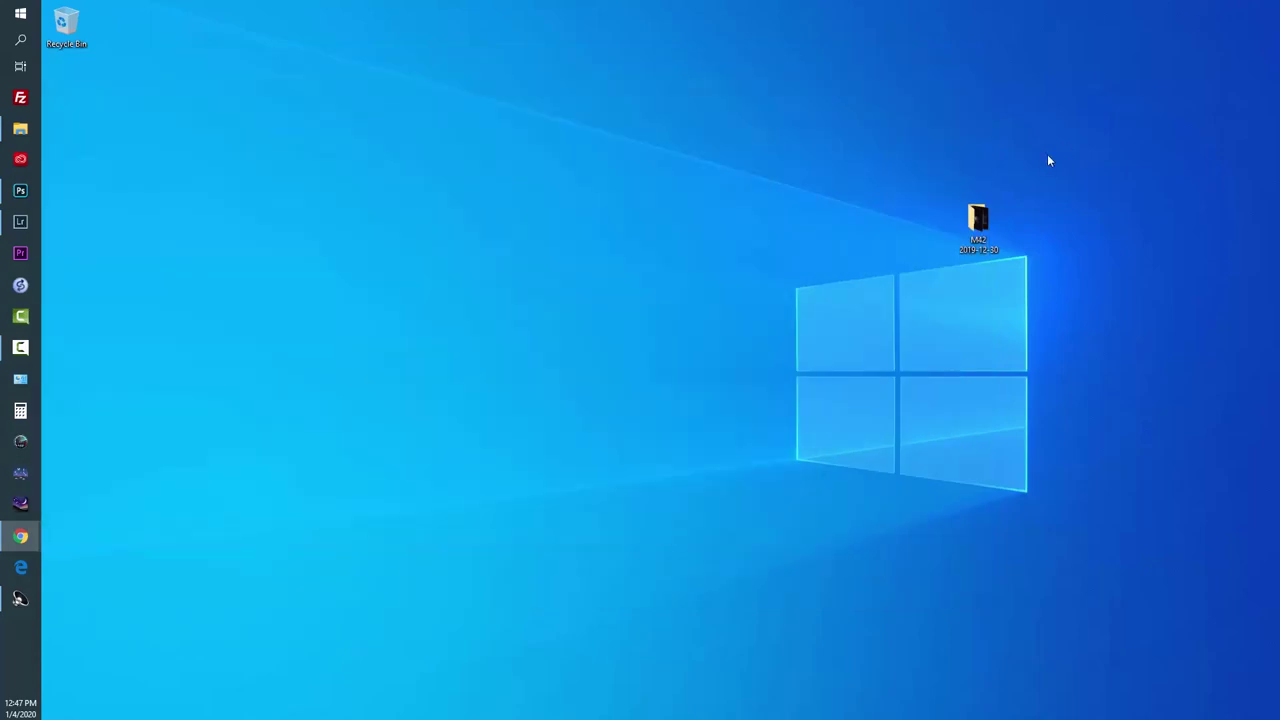
{"action": "double_click", "coordinate": [977, 222]}
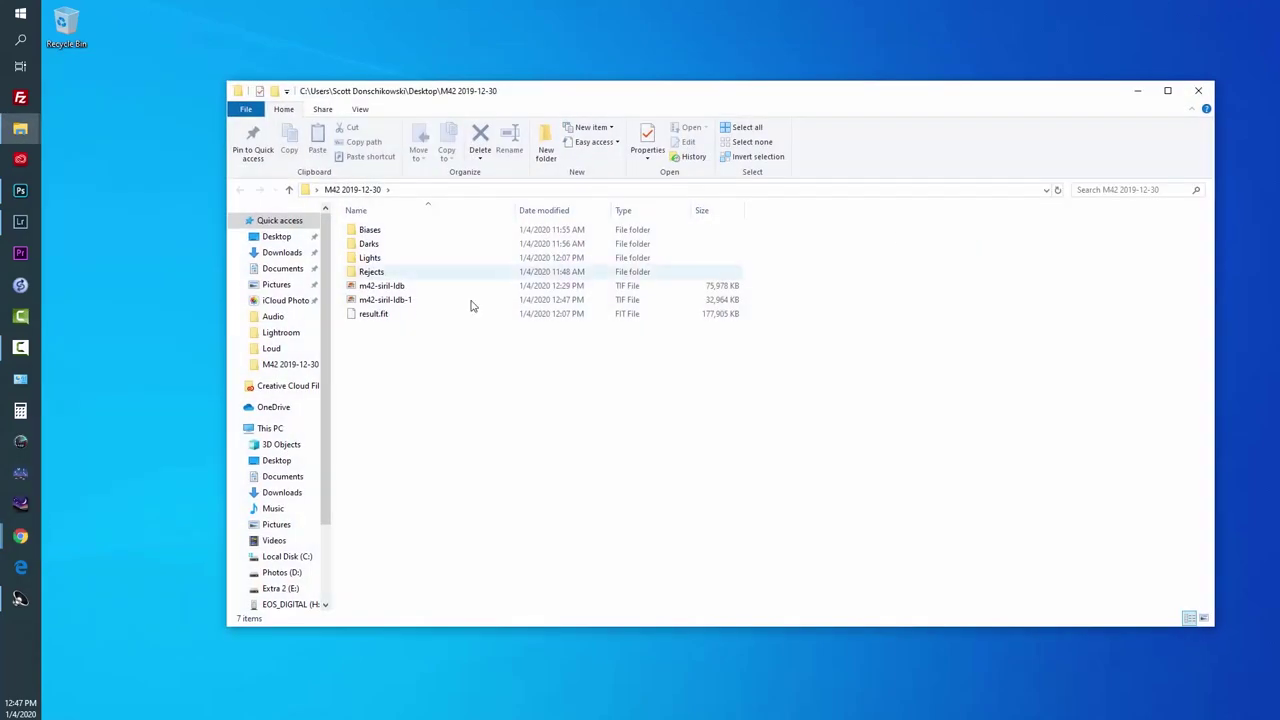
{"action": "double_click", "coordinate": [382, 299]}
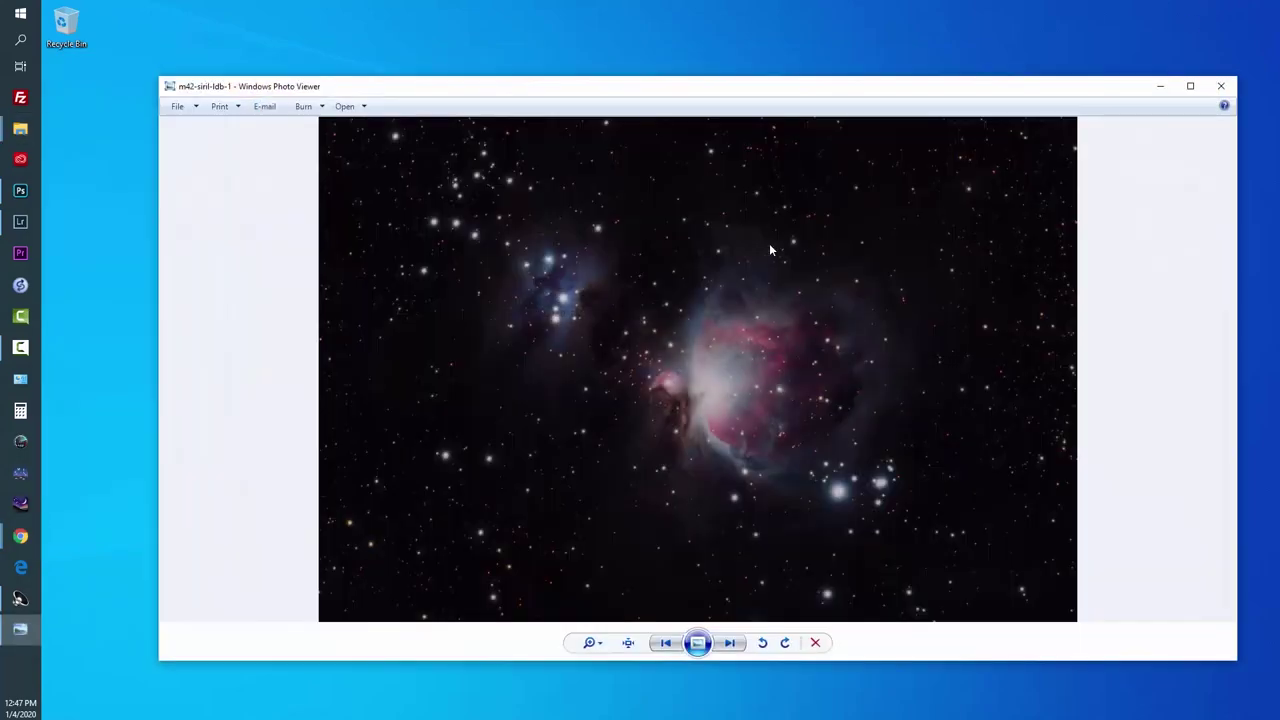